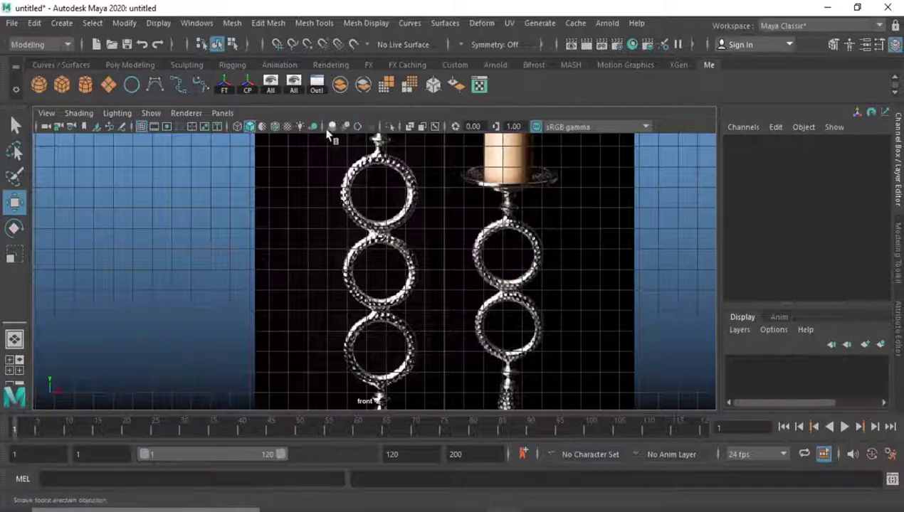
Step: Create a polygon torus, pTorus1, from the Shift+right-click marking menu over the reference
{"action": "right_click_drag", "start_coordinate": [647, 238], "coordinate": [702, 254], "text": "shift"}
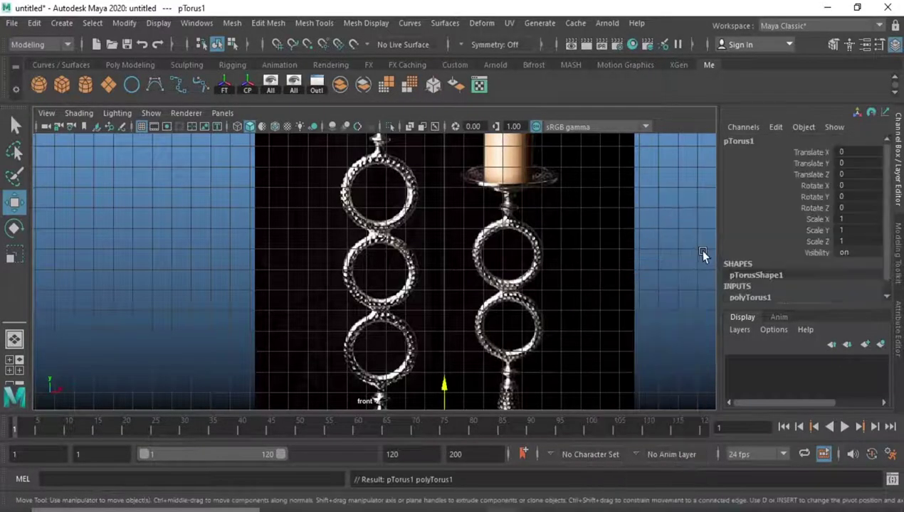
Step: Raise the torus onto the reference and lower its subdivisions to 16
{"action": "left_click_drag", "start_coordinate": [443, 377], "coordinate": [450, 321]}
{"action": "scroll", "coordinate": [760, 294], "scroll_direction": "down", "scroll_amount": 3}
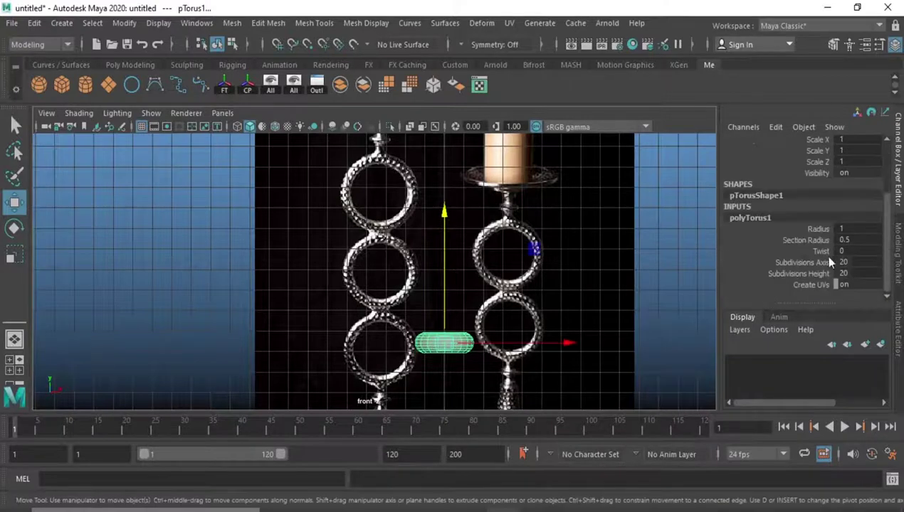
{"action": "left_click_drag", "start_coordinate": [818, 262], "coordinate": [809, 281]}
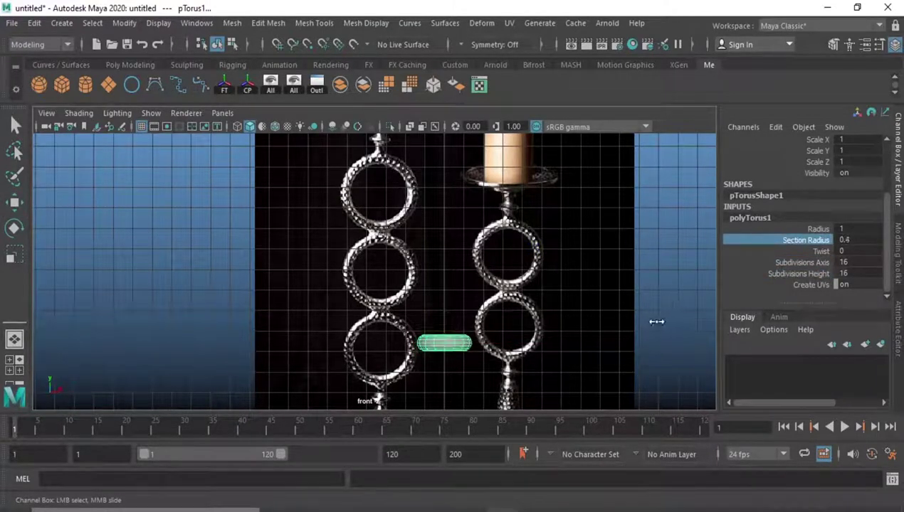
Step: Stand the torus upright with a 90° X rotation and thin its section radius to 0.2
{"action": "key", "text": "e"}
{"action": "left_click_drag", "start_coordinate": [446, 262], "coordinate": [446, 313]}
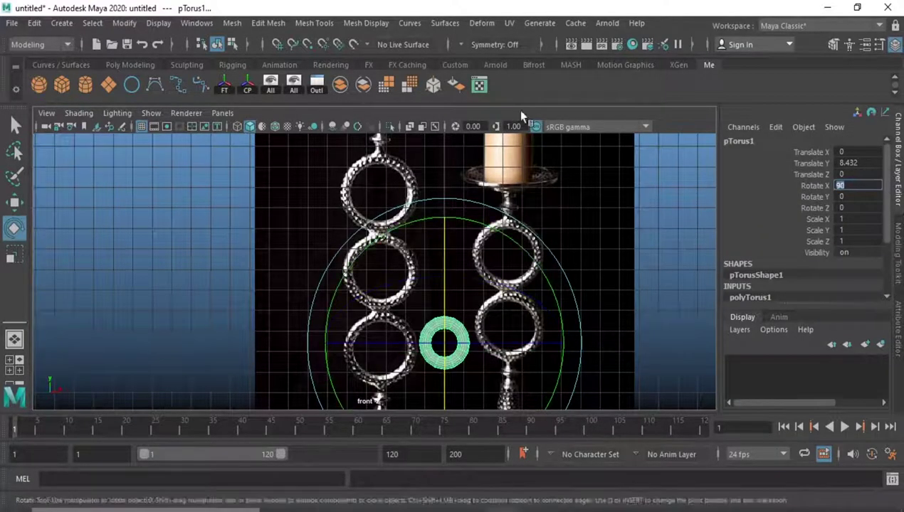
{"action": "key", "text": "Return"}
{"action": "key", "text": "w"}
{"action": "scroll", "coordinate": [481, 263], "scroll_direction": "up", "scroll_amount": 1}
{"action": "middle_click_drag", "start_coordinate": [459, 222], "coordinate": [494, 208], "text": "alt"}
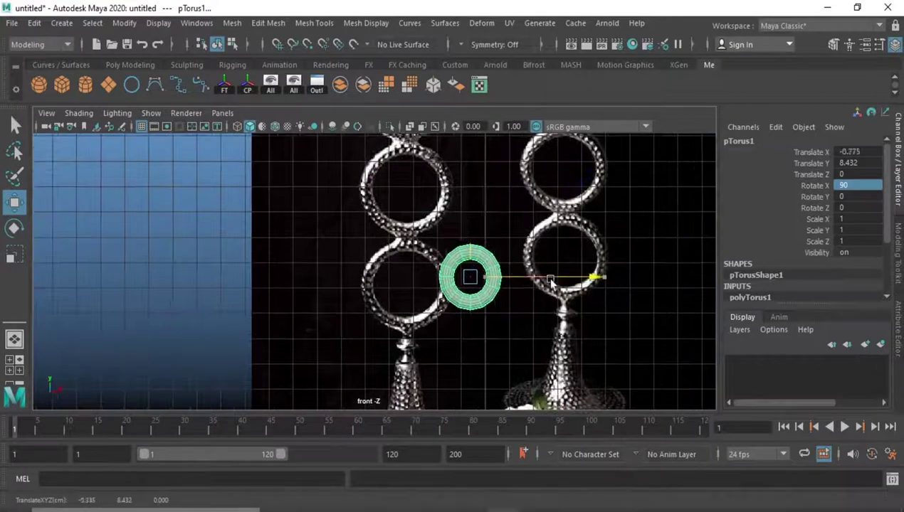
{"action": "left_click_drag", "start_coordinate": [592, 276], "coordinate": [530, 276]}
{"action": "scroll", "coordinate": [759, 240], "scroll_direction": "down", "scroll_amount": 3}
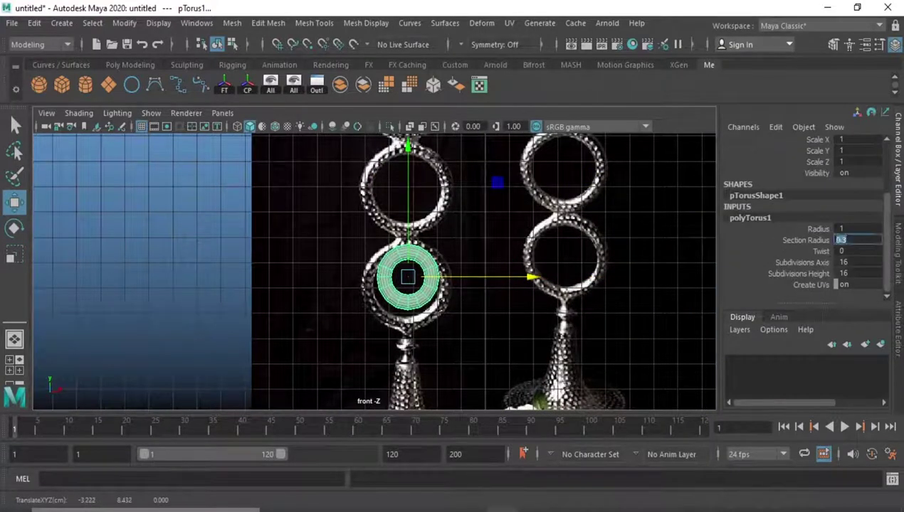
{"action": "key", "text": "Return"}
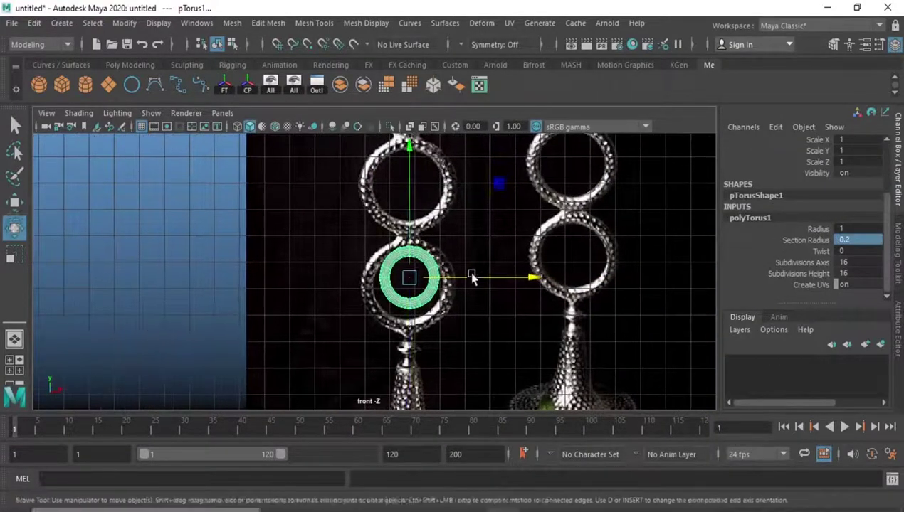
Step: Scale the torus to 1.665, set it onto the left ring, and thin the section radius to 0.15
{"action": "key", "text": "r"}
{"action": "left_click_drag", "start_coordinate": [409, 277], "coordinate": [447, 288]}
{"action": "key", "text": "w"}
{"action": "left_click_drag", "start_coordinate": [415, 186], "coordinate": [411, 146]}
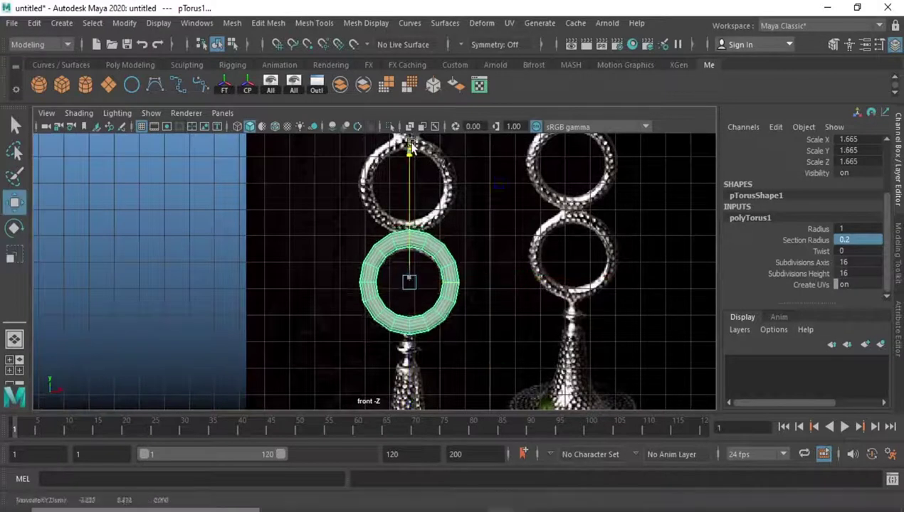
{"action": "scroll", "coordinate": [541, 306], "scroll_direction": "up", "scroll_amount": 2}
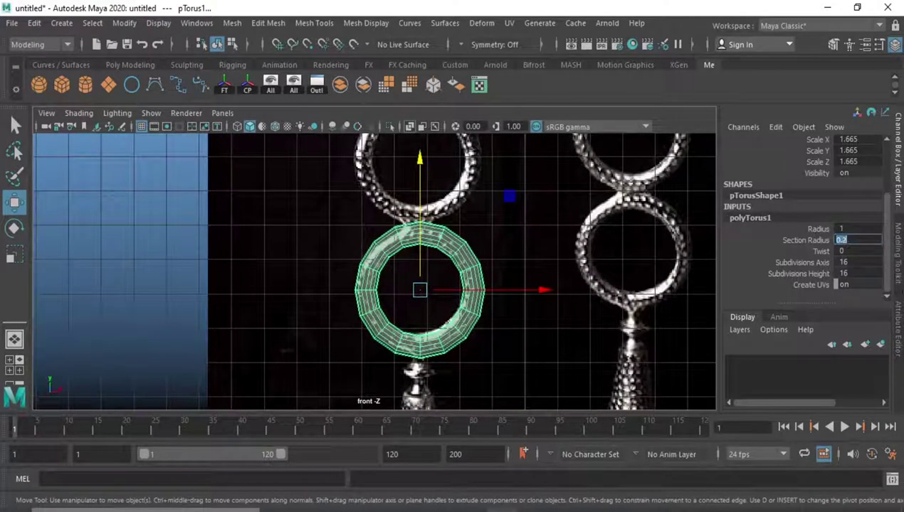
{"action": "type", "text": "0.15"}
{"action": "key", "text": "Return"}
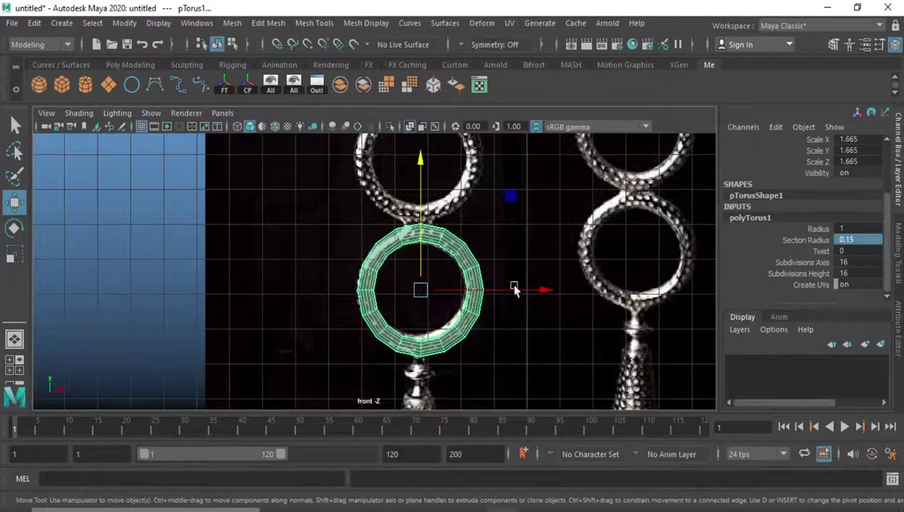
Step: Duplicate the torus with Ctrl+D and move the copy up onto the next ring
{"action": "left_click", "coordinate": [544, 288]}
{"action": "scroll", "coordinate": [416, 274], "scroll_direction": "down", "scroll_amount": 1}
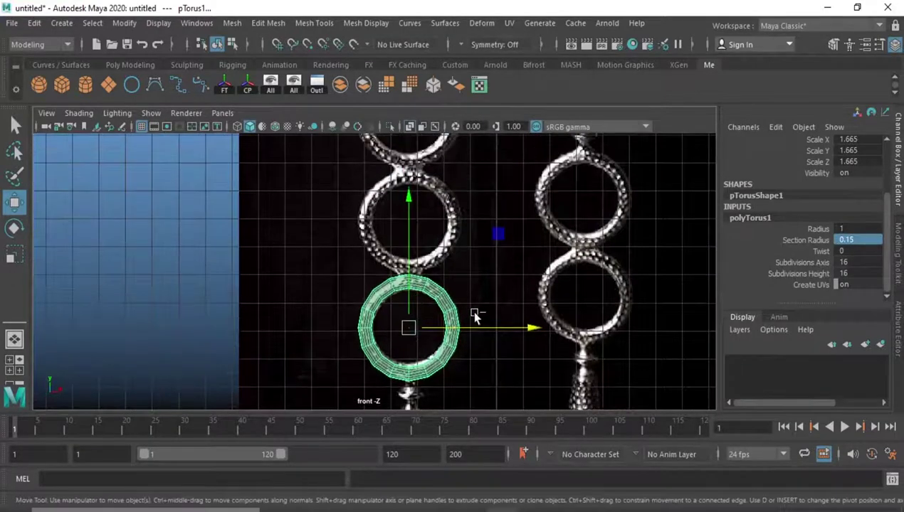
{"action": "key", "text": "ctrl+d"}
{"action": "left_click_drag", "start_coordinate": [408, 186], "coordinate": [413, 80]}
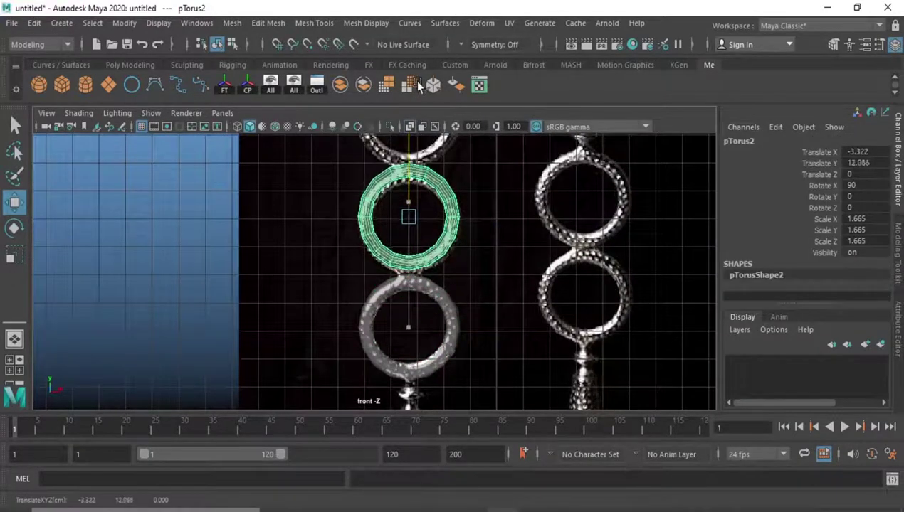
Step: Select both tori and combine them into a single mesh, pTorus3
{"action": "key", "text": "space"}
{"action": "key", "text": "space"}
{"action": "left_click", "coordinate": [394, 335], "text": "shift"}
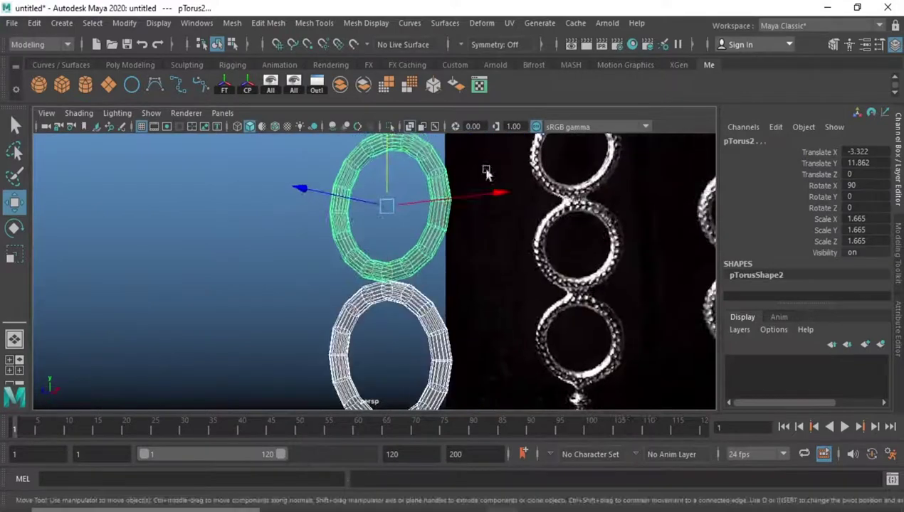
{"action": "left_click", "coordinate": [232, 23]}
{"action": "left_click", "coordinate": [249, 57]}
Step: Turn on X-Ray, raise the upper ring slightly, and select the lower ring's faces
{"action": "scroll", "coordinate": [347, 218], "scroll_direction": "up", "scroll_amount": 2}
{"action": "left_click", "coordinate": [409, 127]}
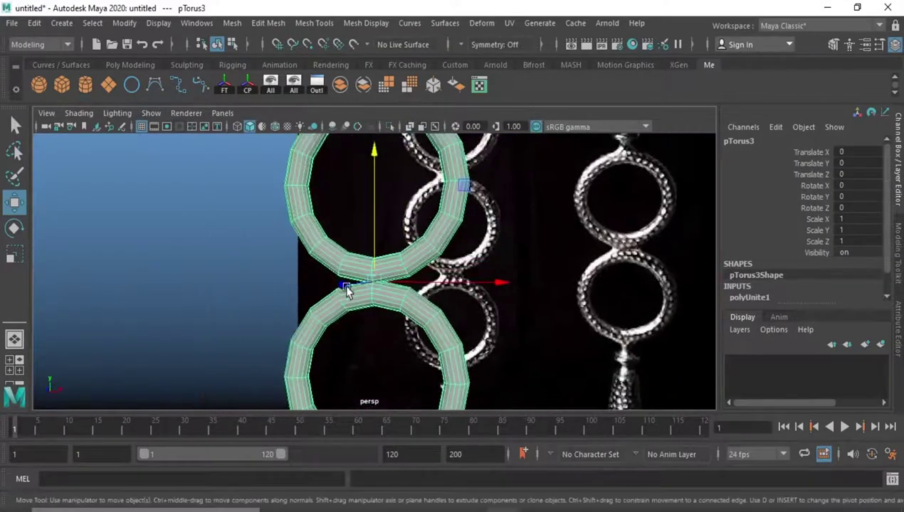
{"action": "scroll", "coordinate": [384, 285], "scroll_direction": "up", "scroll_amount": 3}
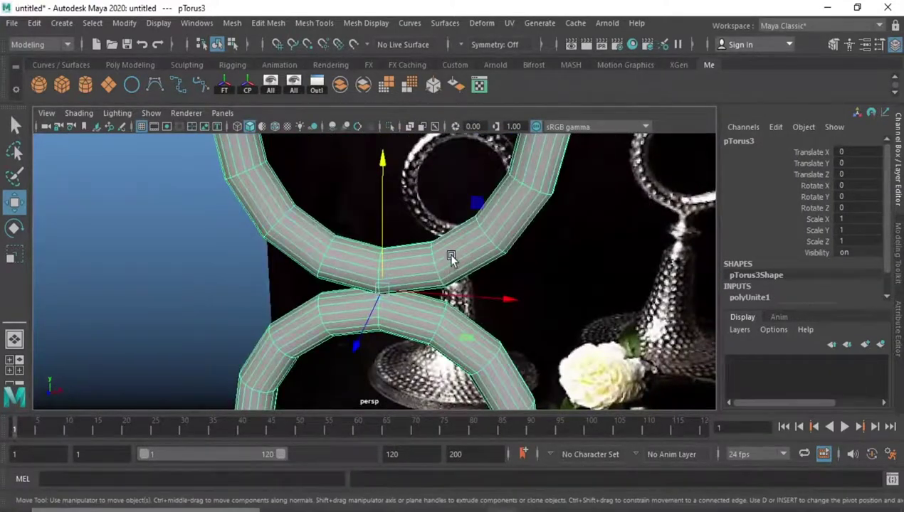
{"action": "key", "text": "f"}
{"action": "left_click_drag", "start_coordinate": [392, 171], "coordinate": [392, 160]}
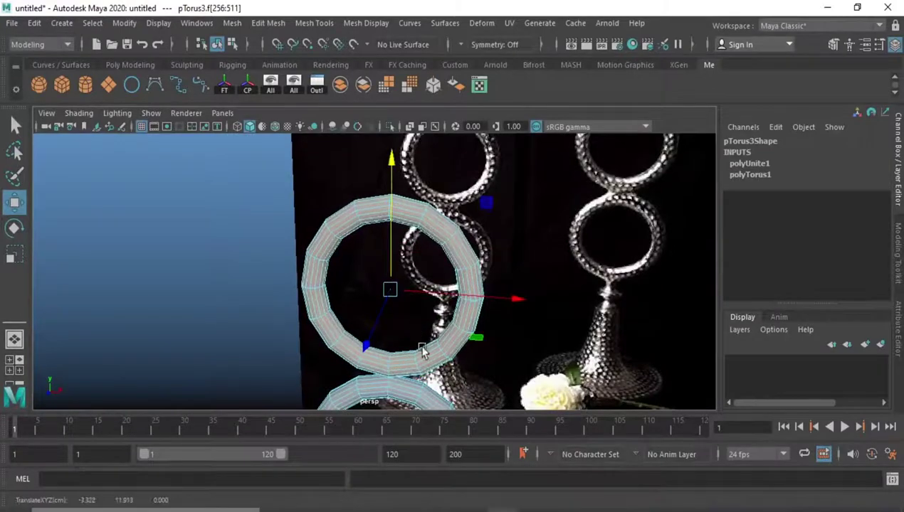
{"action": "left_click_drag", "start_coordinate": [421, 351], "coordinate": [411, 262], "text": "alt"}
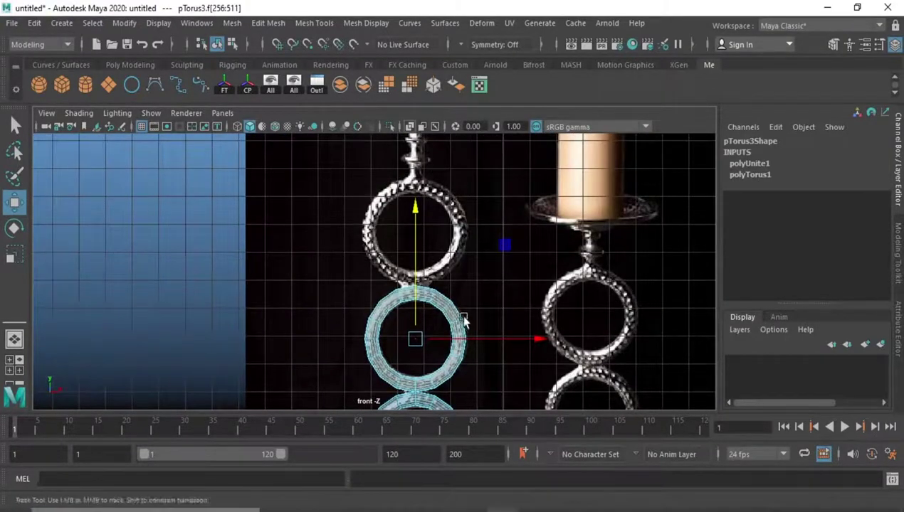
{"action": "scroll", "coordinate": [463, 322], "scroll_direction": "up", "scroll_amount": 2}
{"action": "left_click", "coordinate": [425, 397]}
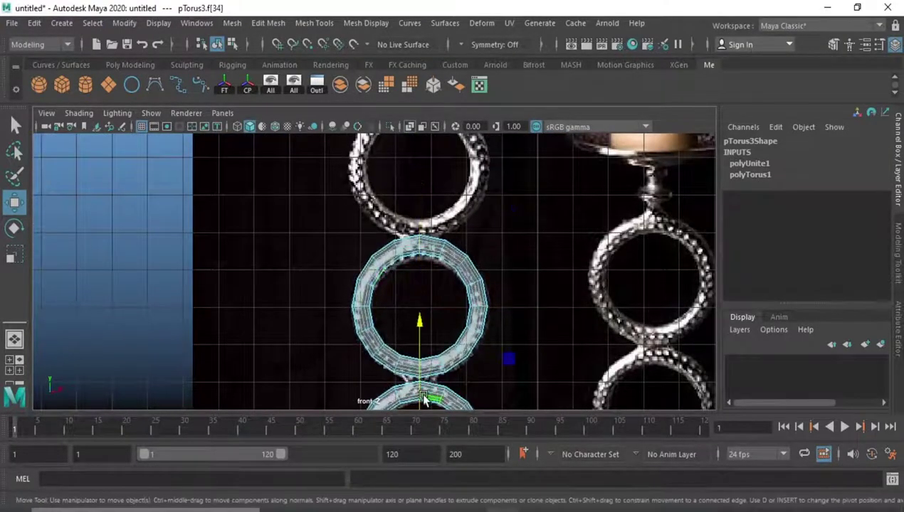
{"action": "double_click", "coordinate": [425, 398]}
{"action": "key", "text": "f"}
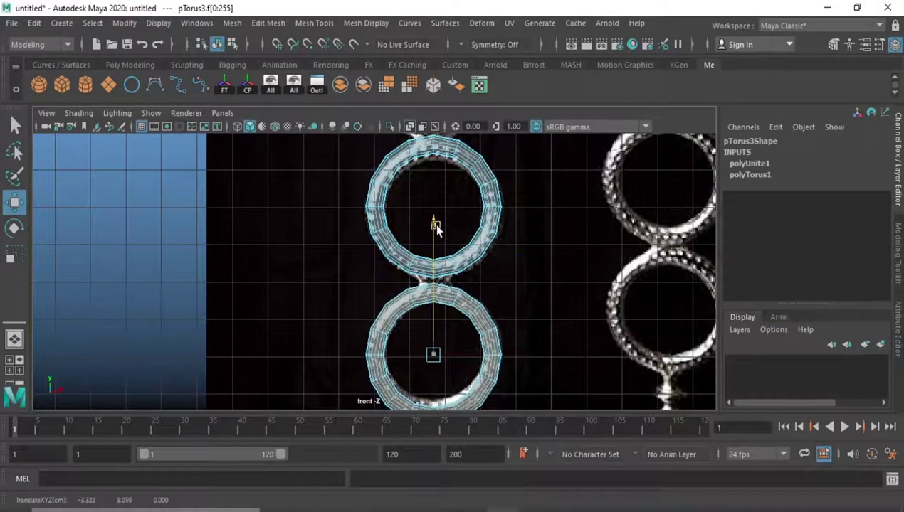
Step: In the perspective view, select the faces where the two rings meet
{"action": "key", "text": "space"}
{"action": "left_click", "coordinate": [435, 226]}
{"action": "scroll", "coordinate": [355, 256], "scroll_direction": "up", "scroll_amount": 3}
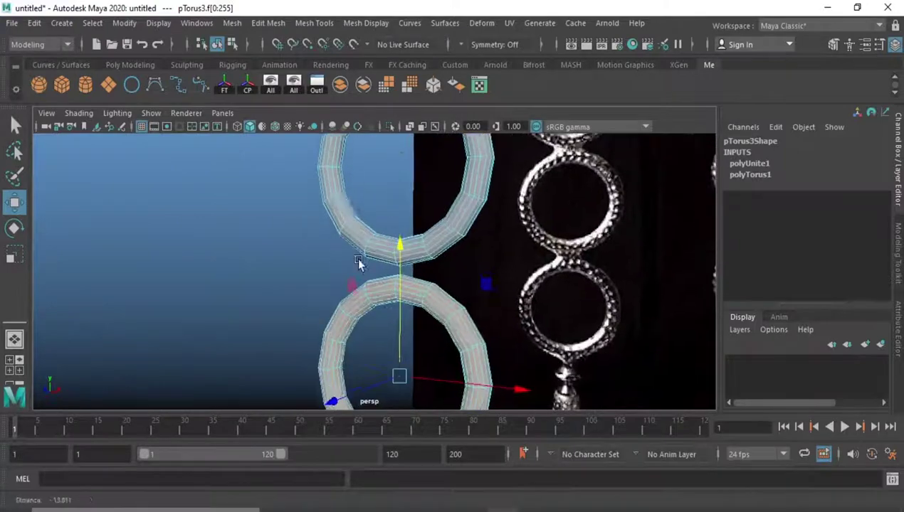
{"action": "scroll", "coordinate": [383, 235], "scroll_direction": "up", "scroll_amount": 2}
{"action": "left_click", "coordinate": [383, 235]}
{"action": "mouse_move", "coordinate": [379, 217]}
{"action": "left_mouse_down", "text": "alt"}
{"action": "mouse_move", "coordinate": [379, 202]}
{"action": "mouse_move", "coordinate": [377, 290]}
{"action": "mouse_move", "coordinate": [460, 282]}
{"action": "mouse_move", "coordinate": [459, 247]}
{"action": "left_mouse_up", "text": "alt"}
{"action": "left_click", "coordinate": [375, 232]}
Step: Select the facing faces of the two rings and bridge them together
{"action": "left_click", "coordinate": [459, 282]}
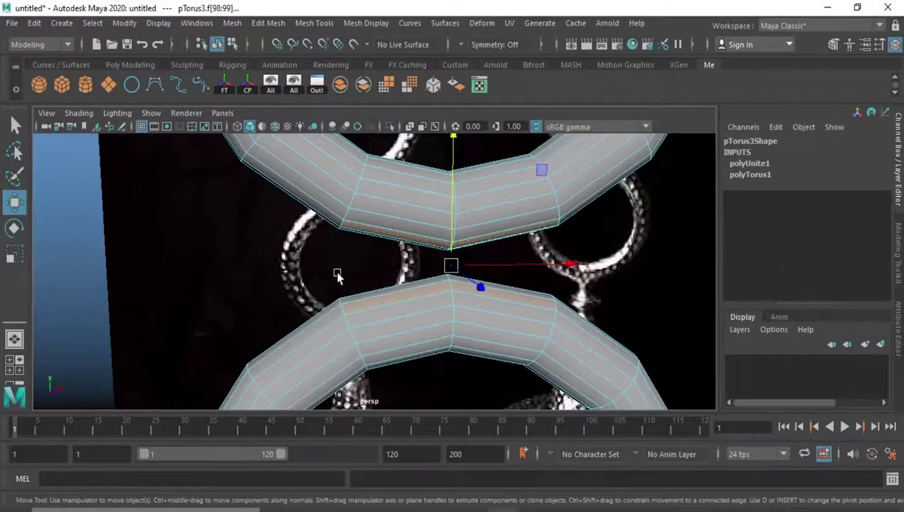
{"action": "mouse_move", "coordinate": [338, 276]}
{"action": "left_mouse_down", "text": "alt"}
{"action": "mouse_move", "coordinate": [441, 264]}
{"action": "mouse_move", "coordinate": [366, 319]}
{"action": "left_mouse_up", "text": "alt"}
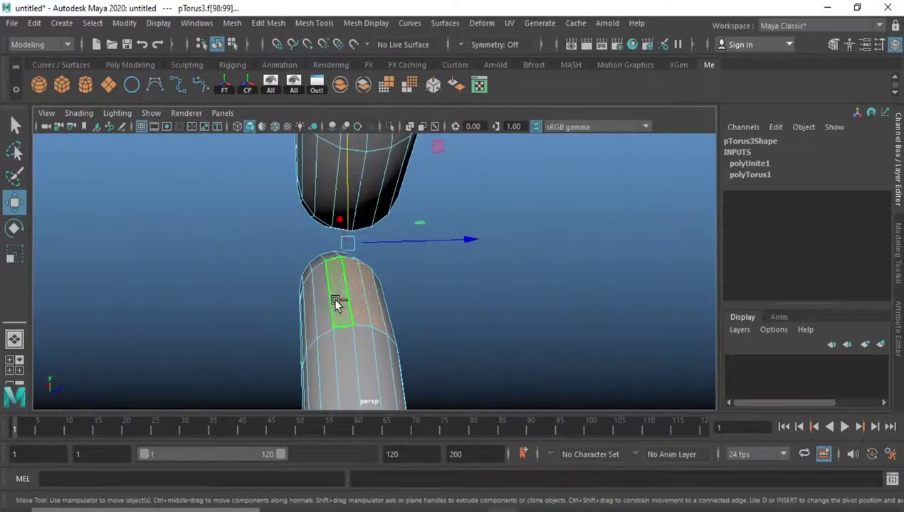
{"action": "left_click_drag", "start_coordinate": [296, 284], "coordinate": [262, 266], "text": "alt"}
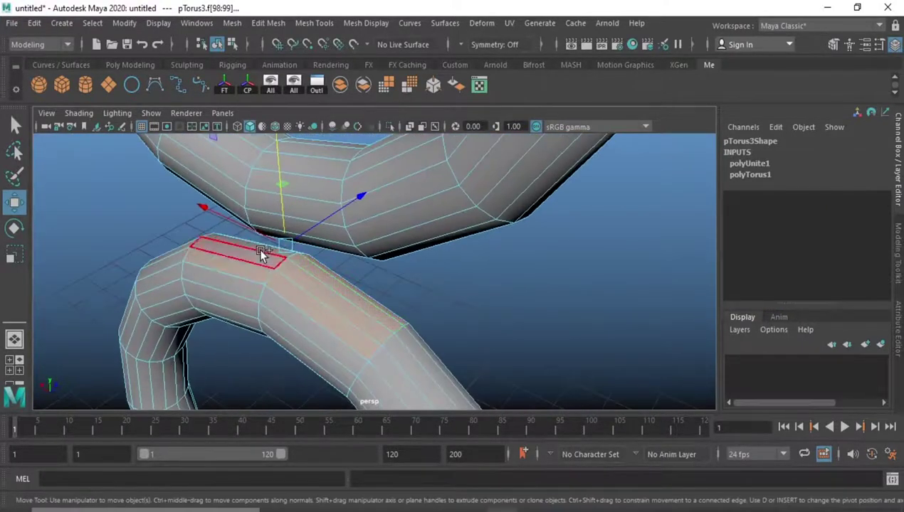
{"action": "mouse_move", "coordinate": [293, 292]}
{"action": "left_mouse_down", "text": "alt"}
{"action": "mouse_move", "coordinate": [205, 295]}
{"action": "mouse_move", "coordinate": [415, 222]}
{"action": "left_mouse_up", "text": "alt"}
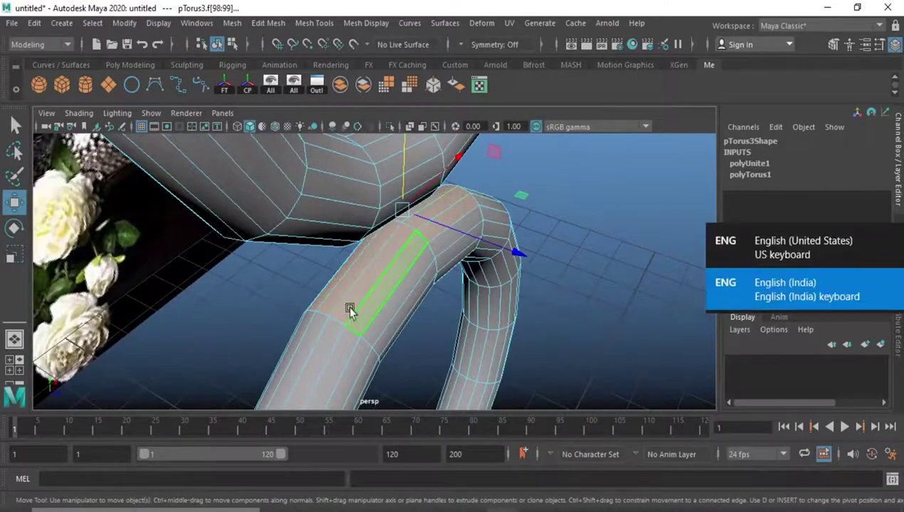
{"action": "mouse_move", "coordinate": [347, 309]}
{"action": "left_mouse_down", "text": "alt"}
{"action": "mouse_move", "coordinate": [359, 238]}
{"action": "mouse_move", "coordinate": [518, 230]}
{"action": "left_mouse_up", "text": "alt"}
{"action": "mouse_move", "coordinate": [582, 227]}
{"action": "left_mouse_down", "text": "alt"}
{"action": "mouse_move", "coordinate": [409, 210]}
{"action": "mouse_move", "coordinate": [403, 245]}
{"action": "left_mouse_up", "text": "alt"}
{"action": "mouse_move", "coordinate": [476, 194]}
{"action": "right_mouse_down", "text": "shift"}
{"action": "mouse_move", "coordinate": [475, 421]}
{"action": "mouse_move", "coordinate": [481, 403]}
{"action": "right_mouse_up", "text": "shift"}
{"action": "mouse_move", "coordinate": [494, 401]}
{"action": "left_mouse_down", "text": "alt"}
{"action": "mouse_move", "coordinate": [370, 280]}
{"action": "mouse_move", "coordinate": [423, 288]}
{"action": "mouse_move", "coordinate": [427, 308]}
{"action": "left_mouse_up", "text": "alt"}
Step: In the front X-Ray view, narrow the bridge's middle edge and face loops horizontally
{"action": "key", "text": "space"}
{"action": "scroll", "coordinate": [427, 309], "scroll_direction": "up", "scroll_amount": 3}
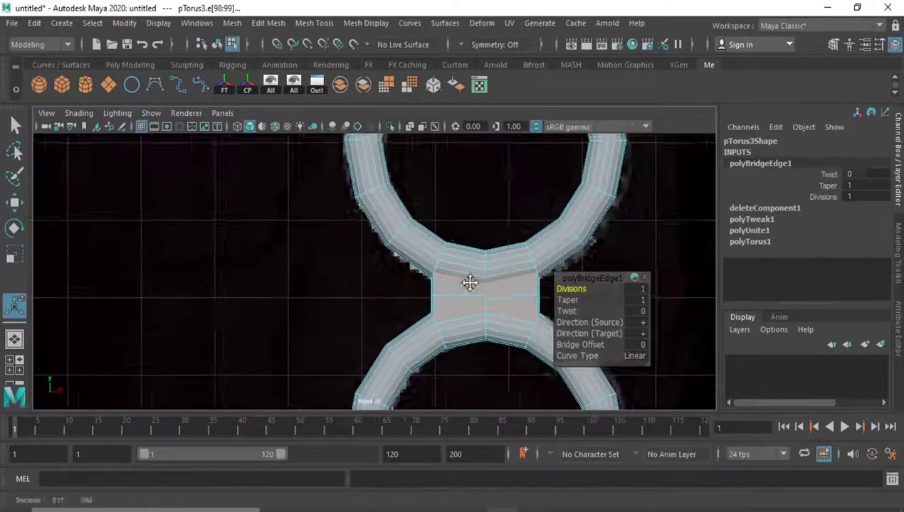
{"action": "scroll", "coordinate": [430, 277], "scroll_direction": "up", "scroll_amount": 3}
{"action": "key", "text": "F10"}
{"action": "double_click", "coordinate": [423, 268]}
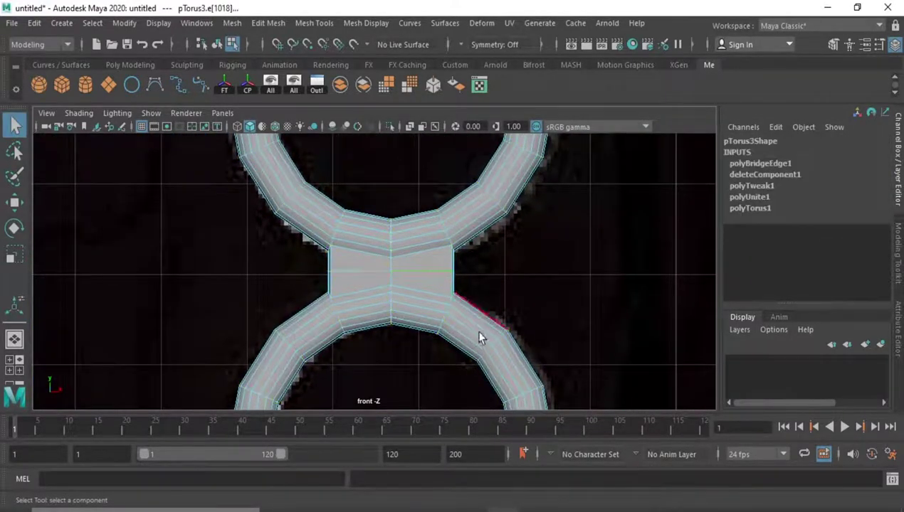
{"action": "key", "text": "r"}
{"action": "left_click", "coordinate": [407, 126]}
{"action": "scroll", "coordinate": [484, 281], "scroll_direction": "up", "scroll_amount": 2}
{"action": "left_click_drag", "start_coordinate": [520, 272], "coordinate": [499, 280]}
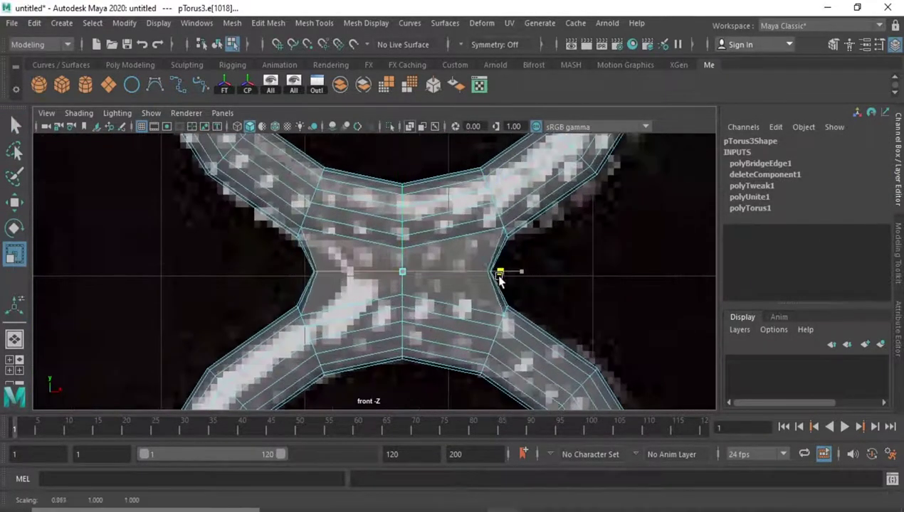
{"action": "key", "text": "F11"}
{"action": "double_click", "coordinate": [359, 280]}
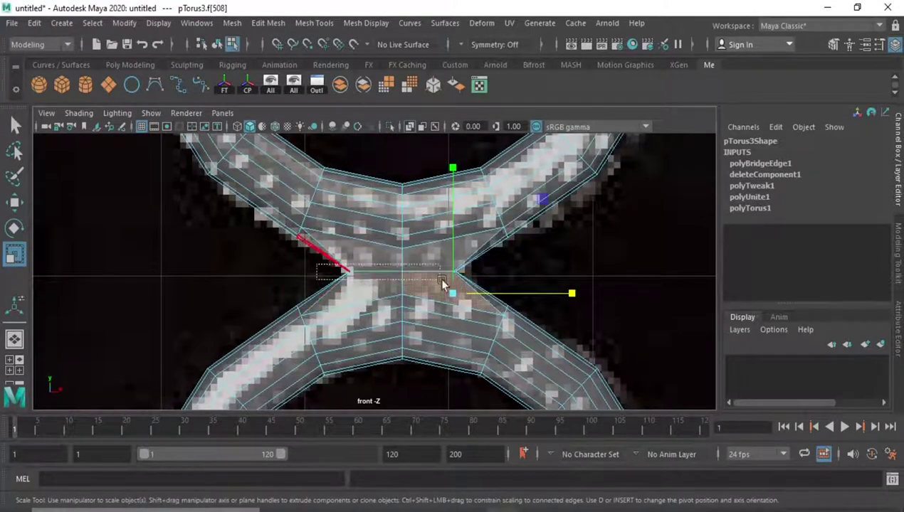
{"action": "left_click_drag", "start_coordinate": [521, 272], "coordinate": [518, 273]}
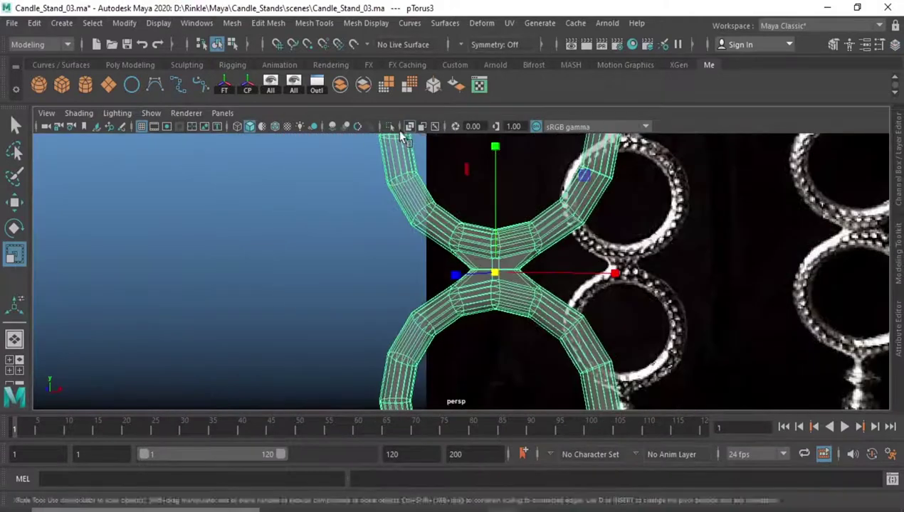
Step: Create a new torus, pTorus4, and show its attribute values
{"action": "mouse_move", "coordinate": [463, 261]}
{"action": "left_mouse_down", "text": "alt"}
{"action": "mouse_move", "coordinate": [480, 296]}
{"action": "mouse_move", "coordinate": [462, 312]}
{"action": "mouse_move", "coordinate": [370, 307]}
{"action": "left_mouse_up", "text": "alt"}
{"action": "left_click", "coordinate": [474, 293]}
{"action": "left_click_drag", "start_coordinate": [474, 292], "coordinate": [418, 258], "text": "alt"}
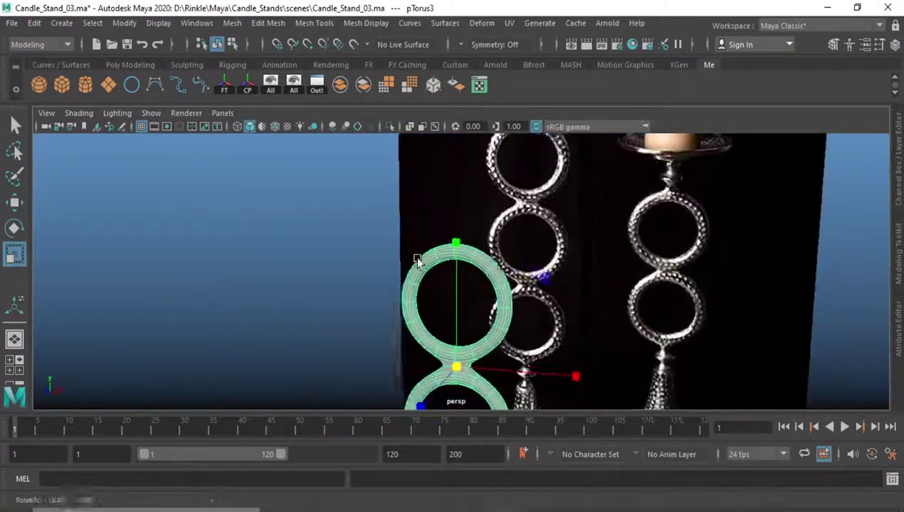
{"action": "scroll", "coordinate": [419, 258], "scroll_direction": "up", "scroll_amount": 5}
{"action": "scroll", "coordinate": [425, 329], "scroll_direction": "down", "scroll_amount": 4}
{"action": "scroll", "coordinate": [422, 285], "scroll_direction": "down", "scroll_amount": 3}
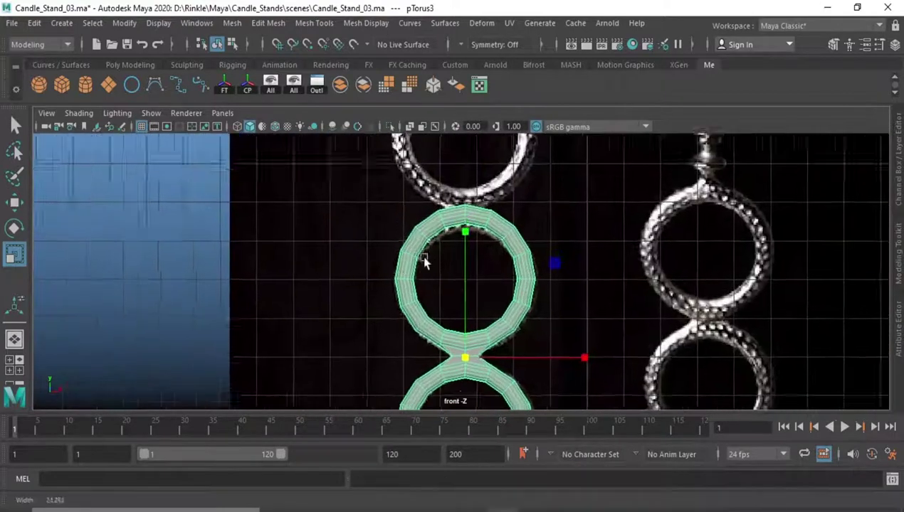
{"action": "scroll", "coordinate": [484, 185], "scroll_direction": "up", "scroll_amount": 3}
{"action": "right_click", "coordinate": [473, 161], "text": "shift"}
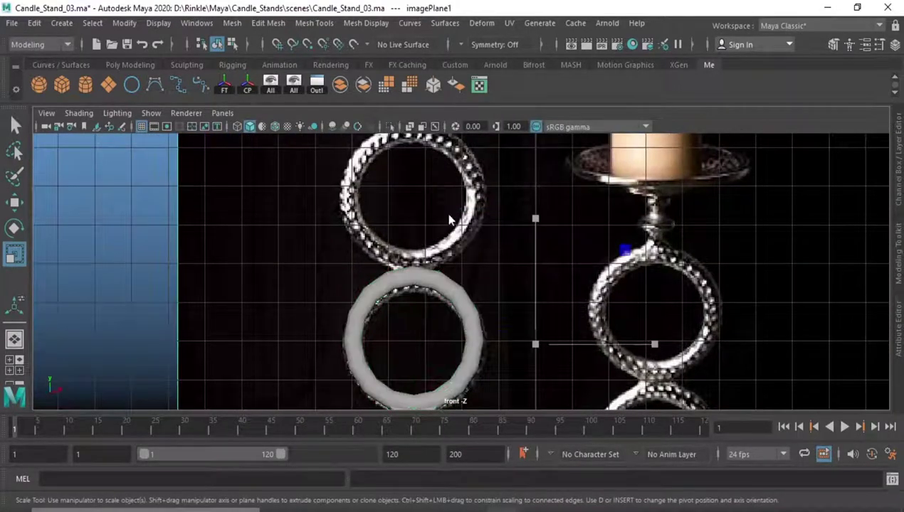
{"action": "left_click", "coordinate": [542, 267]}
{"action": "left_click", "coordinate": [898, 179]}
Step: Raise the new torus and lower its subdivisions to 16
{"action": "scroll", "coordinate": [398, 341], "scroll_direction": "down", "scroll_amount": 3}
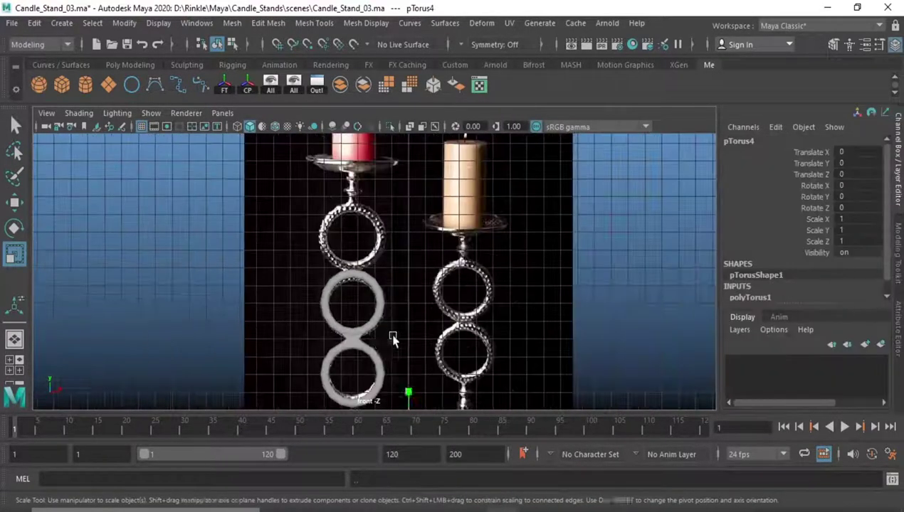
{"action": "key", "text": "w"}
{"action": "left_click_drag", "start_coordinate": [409, 377], "coordinate": [411, 334]}
{"action": "scroll", "coordinate": [432, 286], "scroll_direction": "up", "scroll_amount": 2}
{"action": "scroll", "coordinate": [432, 286], "scroll_direction": "up", "scroll_amount": 2}
{"action": "left_click", "coordinate": [750, 297]}
{"action": "scroll", "coordinate": [757, 294], "scroll_direction": "down", "scroll_amount": 2}
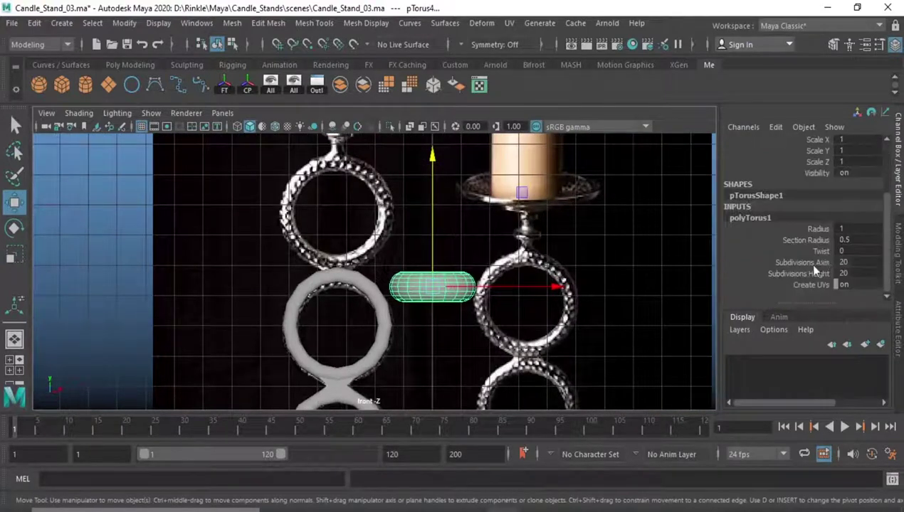
{"action": "left_click_drag", "start_coordinate": [806, 263], "coordinate": [804, 275]}
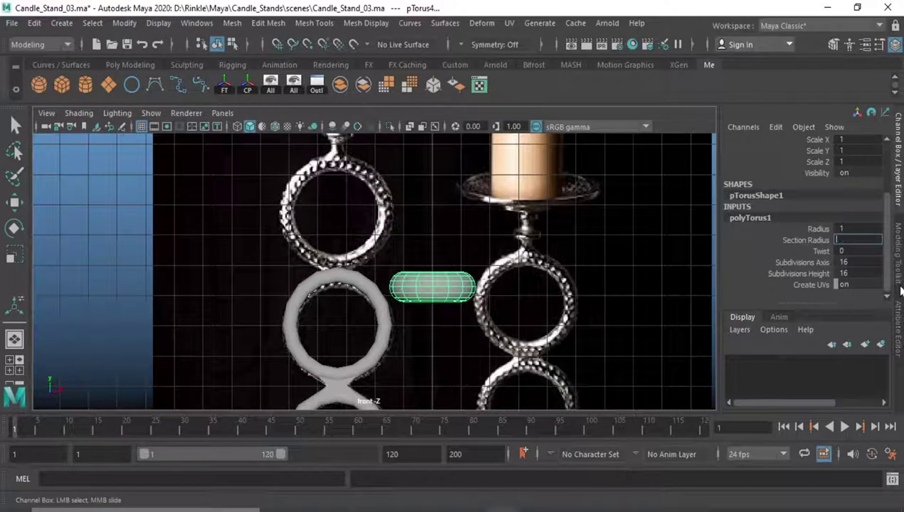
{"action": "type", "text": "0.15"}
{"action": "scroll", "coordinate": [420, 312], "scroll_direction": "down", "scroll_amount": 1}
Step: Rotate the torus 90° about X and move it up and left onto the reference ring
{"action": "key", "text": "e"}
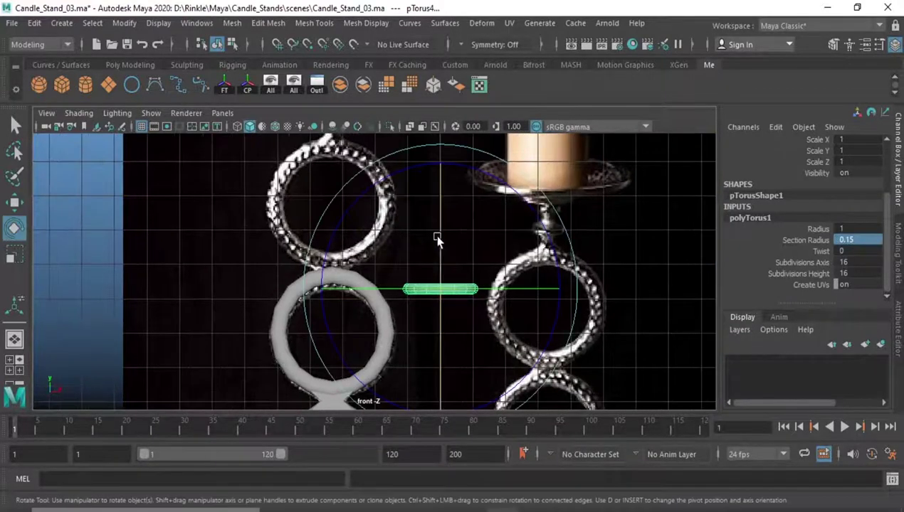
{"action": "left_click_drag", "start_coordinate": [437, 239], "coordinate": [455, 306]}
{"action": "type", "text": "90"}
{"action": "key", "text": "Return"}
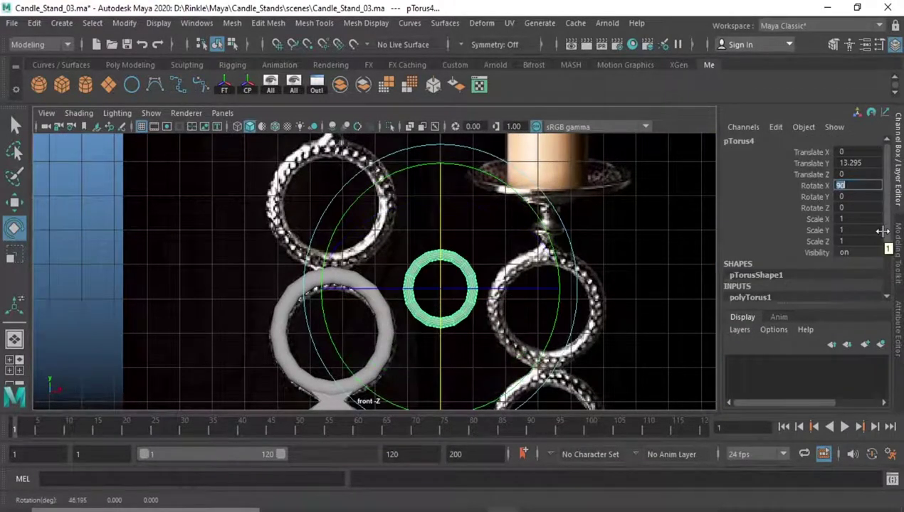
{"action": "scroll", "coordinate": [535, 282], "scroll_direction": "up", "scroll_amount": 2}
{"action": "key", "text": "w"}
{"action": "left_click_drag", "start_coordinate": [445, 235], "coordinate": [446, 162]}
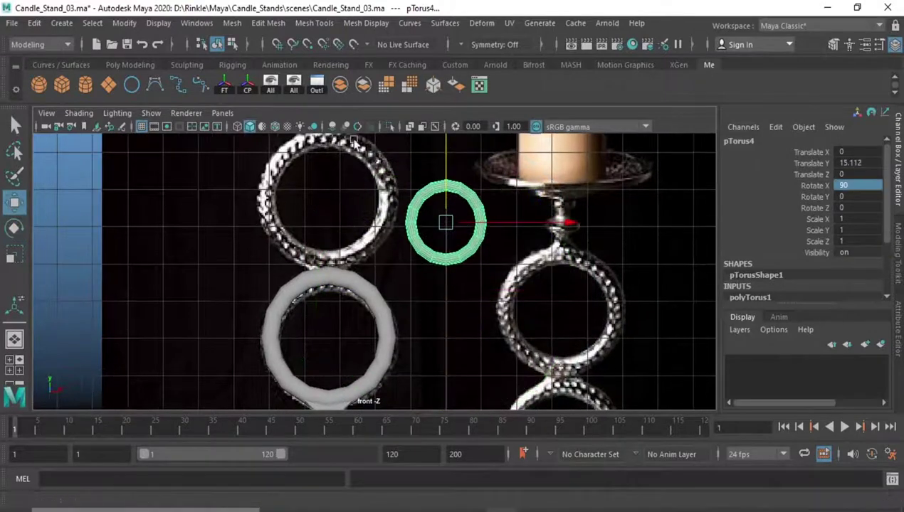
{"action": "scroll", "coordinate": [498, 299], "scroll_direction": "up", "scroll_amount": 2}
{"action": "middle_click_drag", "start_coordinate": [498, 299], "coordinate": [552, 331], "text": "alt"}
{"action": "middle_click_drag", "start_coordinate": [639, 232], "coordinate": [504, 232]}
Step: Scale the torus to about 1.695 and fine-tune its position over the reference ring
{"action": "key", "text": "r"}
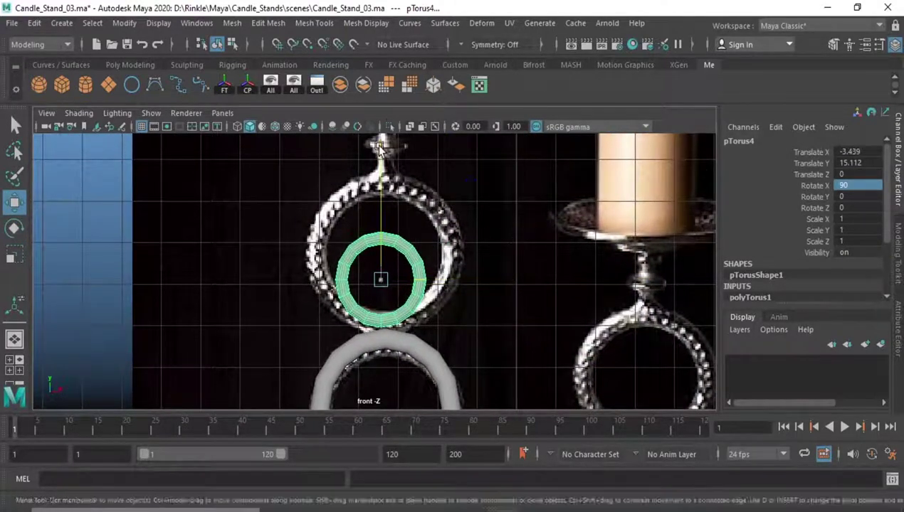
{"action": "scroll", "coordinate": [424, 256], "scroll_direction": "up", "scroll_amount": 2}
{"action": "left_click_drag", "start_coordinate": [382, 252], "coordinate": [424, 268]}
{"action": "scroll", "coordinate": [369, 252], "scroll_direction": "up", "scroll_amount": 1}
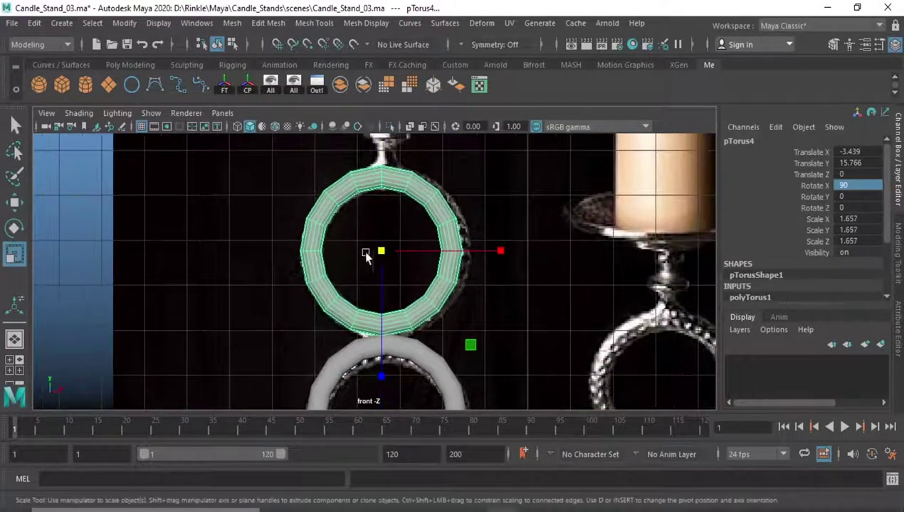
{"action": "key", "text": "w"}
{"action": "left_click_drag", "start_coordinate": [498, 252], "coordinate": [508, 255]}
{"action": "key", "text": "r"}
{"action": "left_click_drag", "start_coordinate": [389, 252], "coordinate": [392, 251]}
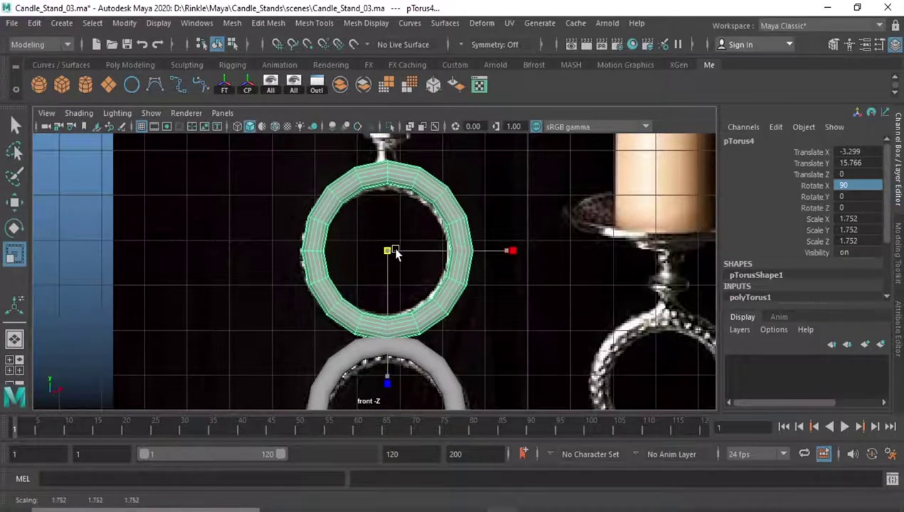
{"action": "scroll", "coordinate": [391, 250], "scroll_direction": "down", "scroll_amount": 3}
{"action": "scroll", "coordinate": [334, 237], "scroll_direction": "up", "scroll_amount": 2}
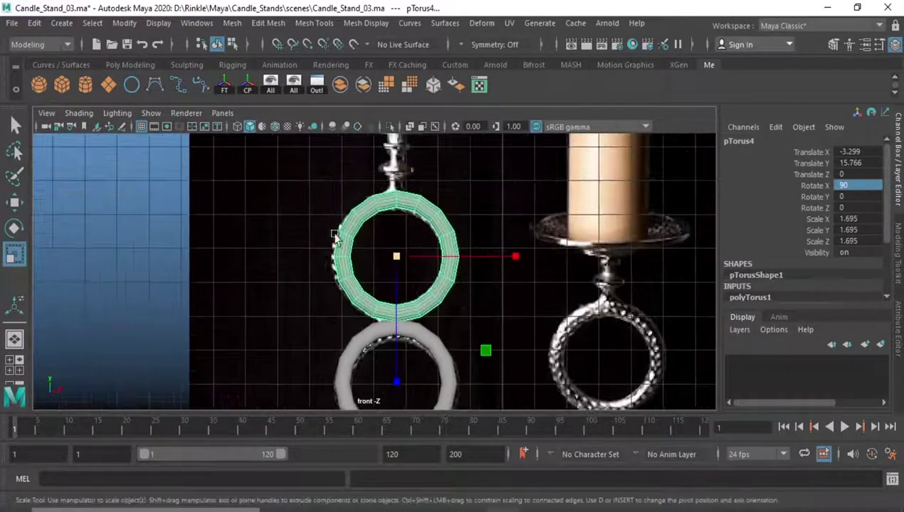
{"action": "left_click_drag", "start_coordinate": [520, 263], "coordinate": [518, 259]}
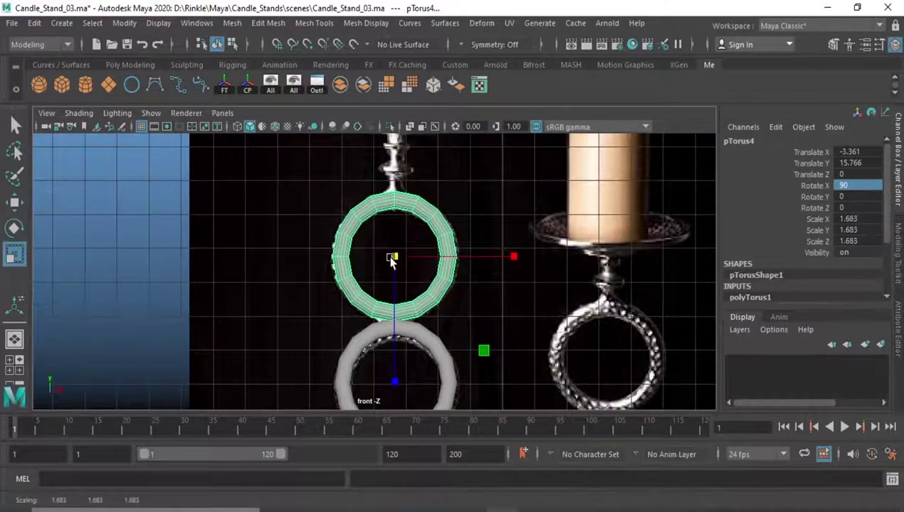
Step: Lower the linked ring pair slightly along Y
{"action": "key", "text": "w"}
{"action": "middle_click_drag", "start_coordinate": [391, 260], "coordinate": [409, 160], "text": "alt"}
{"action": "left_click", "coordinate": [415, 203]}
{"action": "middle_click_drag", "start_coordinate": [415, 203], "coordinate": [417, 226], "text": "alt"}
{"action": "left_click_drag", "start_coordinate": [416, 226], "coordinate": [416, 229]}
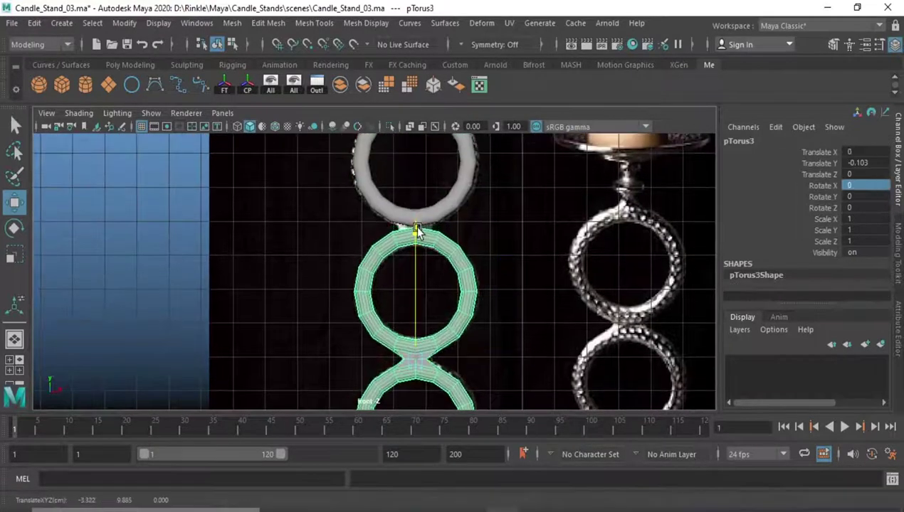
{"action": "scroll", "coordinate": [417, 229], "scroll_direction": "up", "scroll_amount": 3}
{"action": "scroll", "coordinate": [424, 259], "scroll_direction": "up", "scroll_amount": 1}
{"action": "left_click_drag", "start_coordinate": [428, 309], "coordinate": [431, 313]}
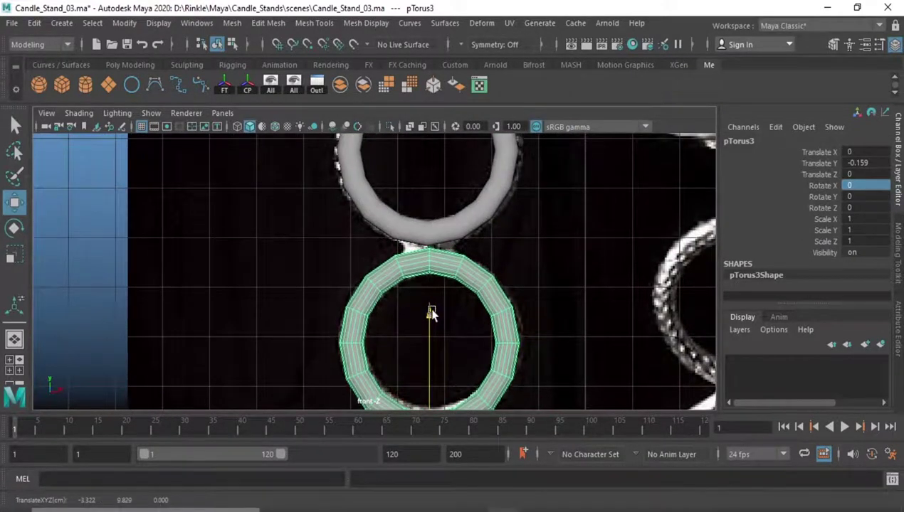
Step: Shift the upper ring slightly right, then align it with the lower rings using Modify > Align Tool
{"action": "left_click", "coordinate": [432, 233]}
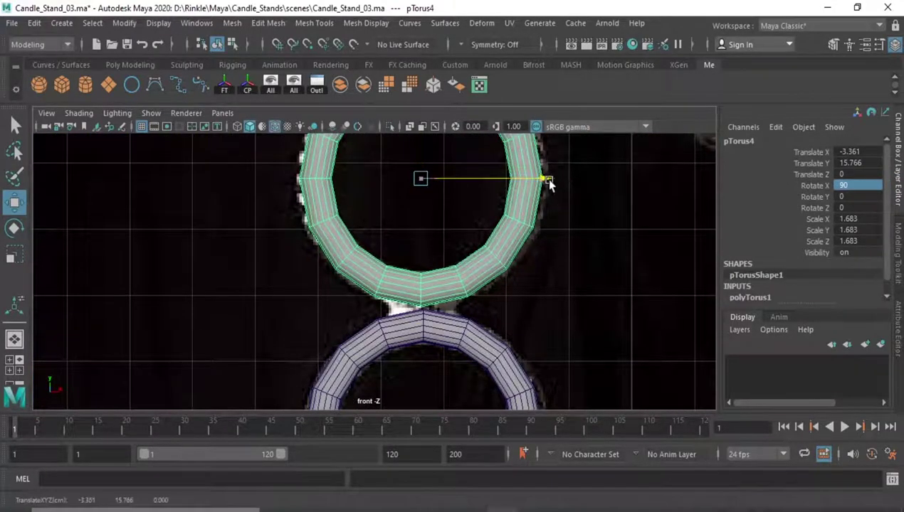
{"action": "left_click_drag", "start_coordinate": [545, 179], "coordinate": [551, 184]}
{"action": "left_click_drag", "start_coordinate": [505, 308], "coordinate": [570, 377]}
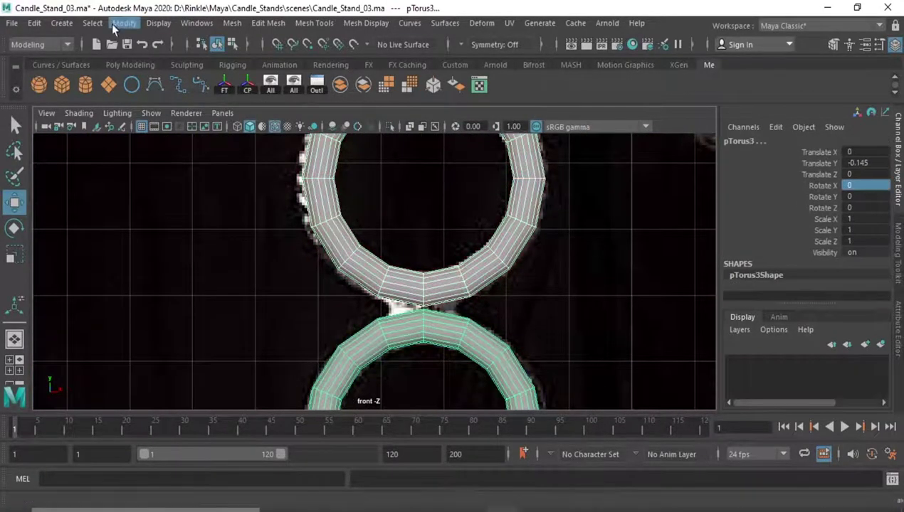
{"action": "left_click", "coordinate": [114, 28]}
{"action": "left_click", "coordinate": [171, 178]}
{"action": "scroll", "coordinate": [469, 264], "scroll_direction": "down", "scroll_amount": 5}
{"action": "scroll", "coordinate": [409, 352], "scroll_direction": "down", "scroll_amount": 2}
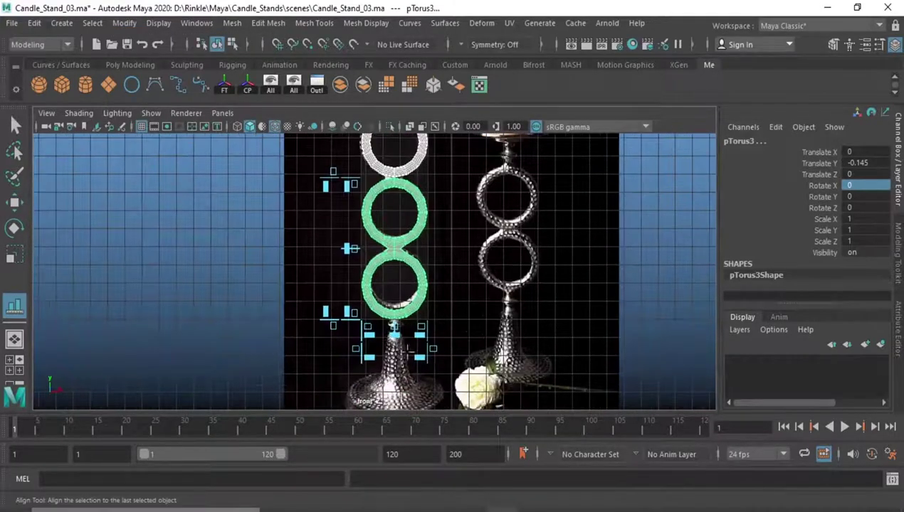
{"action": "scroll", "coordinate": [393, 329], "scroll_direction": "up", "scroll_amount": 3}
{"action": "key", "text": "w"}
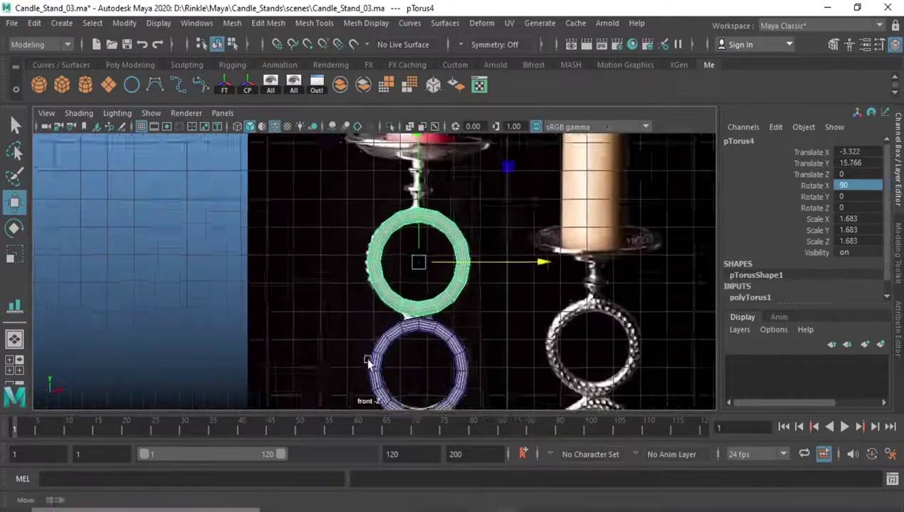
{"action": "scroll", "coordinate": [527, 304], "scroll_direction": "up", "scroll_amount": 2}
Step: Combine the upper ring and the ring pair into one mesh
{"action": "left_click", "coordinate": [340, 89]}
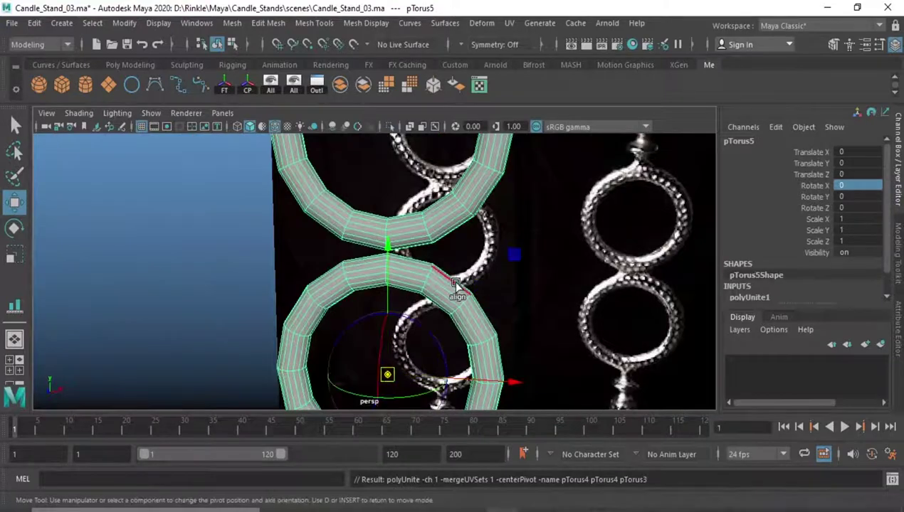
{"action": "scroll", "coordinate": [451, 279], "scroll_direction": "down", "scroll_amount": 3}
{"action": "scroll", "coordinate": [355, 244], "scroll_direction": "up", "scroll_amount": 3}
{"action": "scroll", "coordinate": [353, 241], "scroll_direction": "up", "scroll_amount": 2}
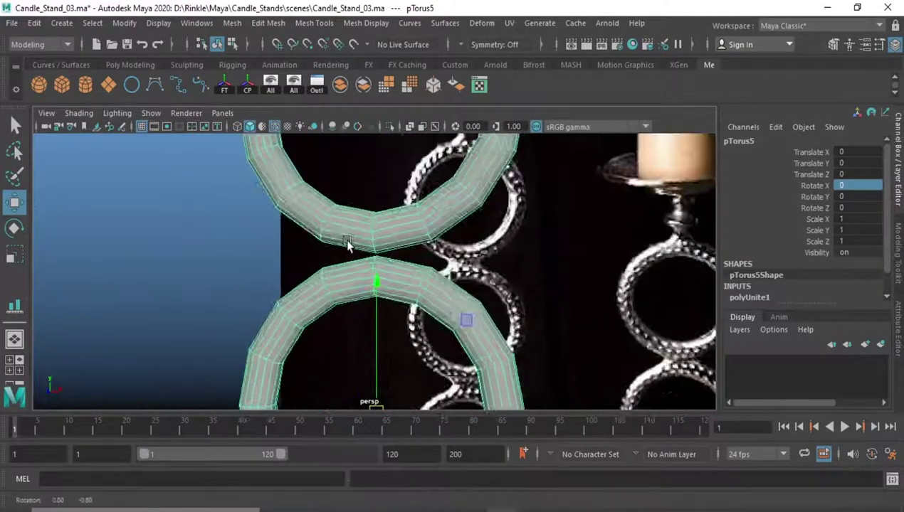
{"action": "scroll", "coordinate": [399, 209], "scroll_direction": "up", "scroll_amount": 3}
Step: Select and delete the two faces where the top rings touch
{"action": "key", "text": "F11"}
{"action": "left_click", "coordinate": [396, 198]}
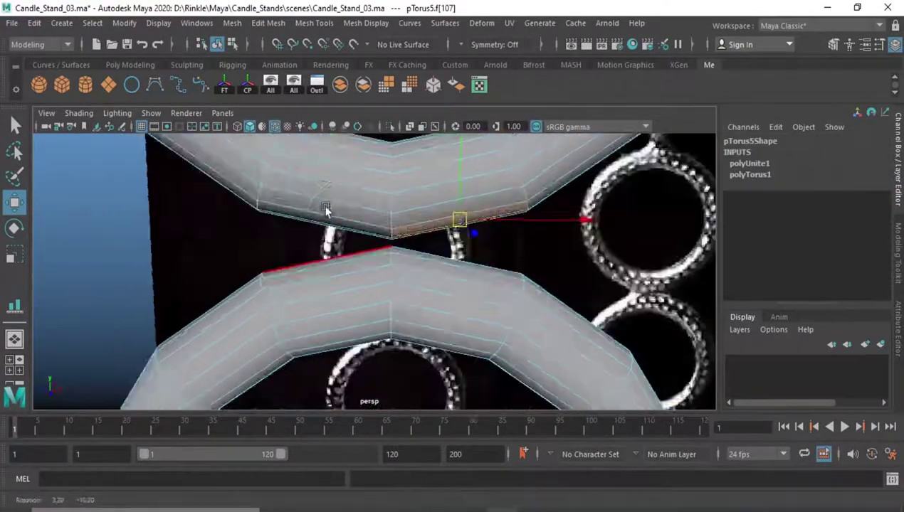
{"action": "left_click_drag", "start_coordinate": [396, 269], "coordinate": [349, 233], "text": "alt"}
{"action": "left_click", "coordinate": [349, 232], "text": "shift"}
{"action": "mouse_move", "coordinate": [278, 246]}
{"action": "left_mouse_down", "text": "alt"}
{"action": "mouse_move", "coordinate": [394, 228]}
{"action": "mouse_move", "coordinate": [185, 215]}
{"action": "mouse_move", "coordinate": [376, 222]}
{"action": "mouse_move", "coordinate": [423, 238]}
{"action": "mouse_move", "coordinate": [408, 312]}
{"action": "left_mouse_up", "text": "alt"}
{"action": "key", "text": "alt+shift"}
Step: Bridge the open edges between the rings with Divisions 1
{"action": "mouse_move", "coordinate": [477, 339]}
{"action": "left_mouse_down", "text": "alt"}
{"action": "mouse_move", "coordinate": [369, 322]}
{"action": "mouse_move", "coordinate": [404, 333]}
{"action": "mouse_move", "coordinate": [286, 359]}
{"action": "mouse_move", "coordinate": [343, 322]}
{"action": "left_mouse_up", "text": "alt"}
{"action": "scroll", "coordinate": [403, 333], "scroll_direction": "up", "scroll_amount": 3}
{"action": "right_click_drag", "start_coordinate": [381, 201], "coordinate": [403, 396], "text": "shift"}
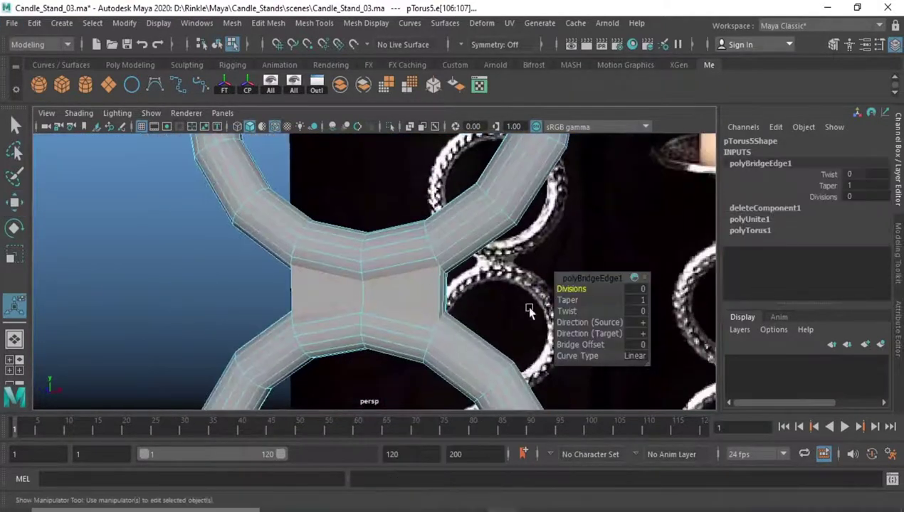
{"action": "left_click_drag", "start_coordinate": [379, 288], "coordinate": [376, 315]}
{"action": "scroll", "coordinate": [338, 284], "scroll_direction": "up", "scroll_amount": 3}
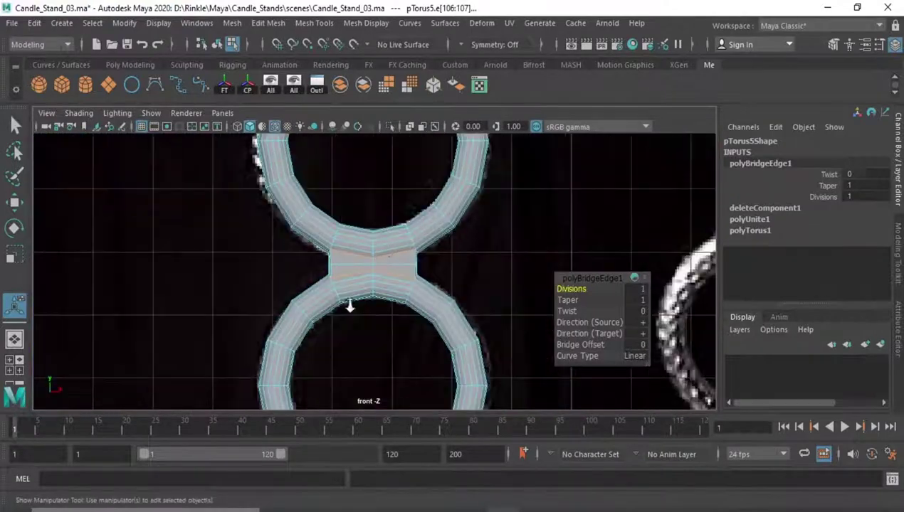
{"action": "scroll", "coordinate": [348, 302], "scroll_direction": "up", "scroll_amount": 2}
Step: Pinch the bridge's middle edge loop inward and narrow its band of faces, with X-ray on
{"action": "key", "text": "q"}
{"action": "double_click", "coordinate": [408, 256]}
{"action": "key", "text": "r"}
{"action": "left_click_drag", "start_coordinate": [488, 250], "coordinate": [476, 252]}
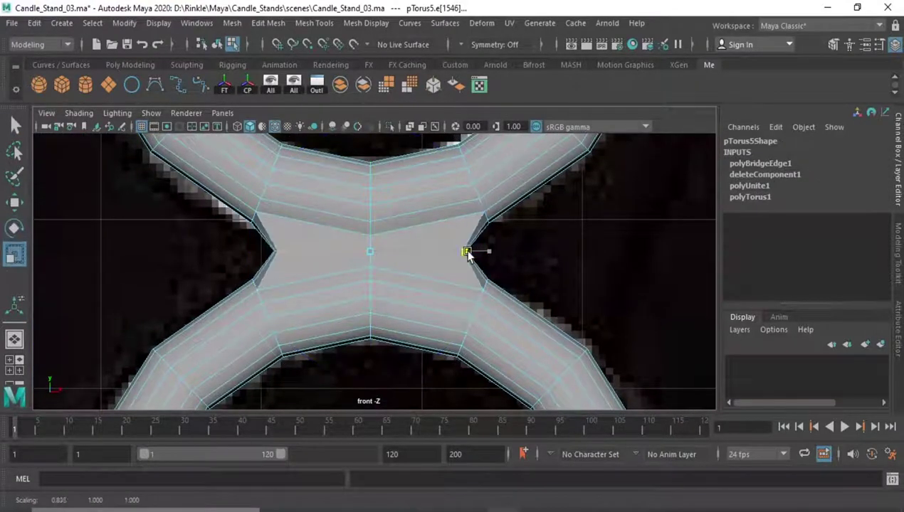
{"action": "key", "text": "ctrl+F11"}
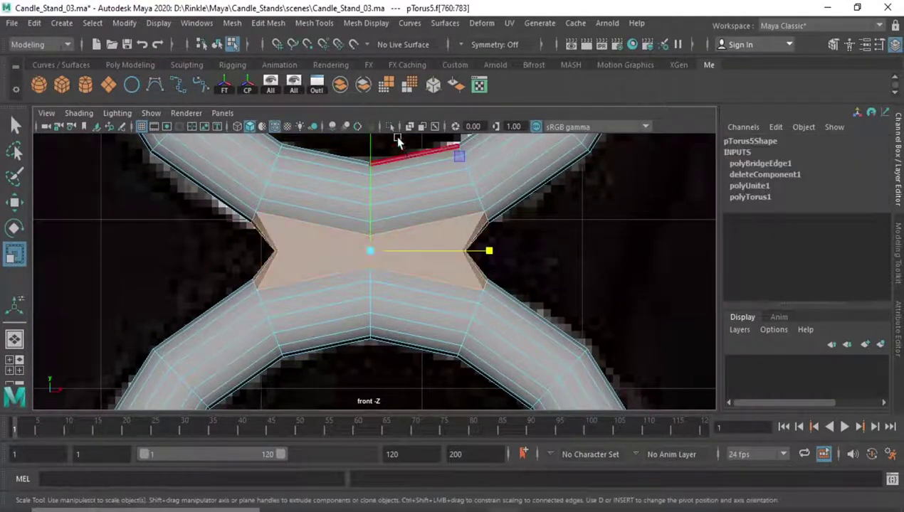
{"action": "key", "text": "alt+x"}
{"action": "left_click_drag", "start_coordinate": [488, 251], "coordinate": [484, 254]}
Step: Select the combined ring object, preview it with smooth shading, and check its attributes
{"action": "key", "text": "F8"}
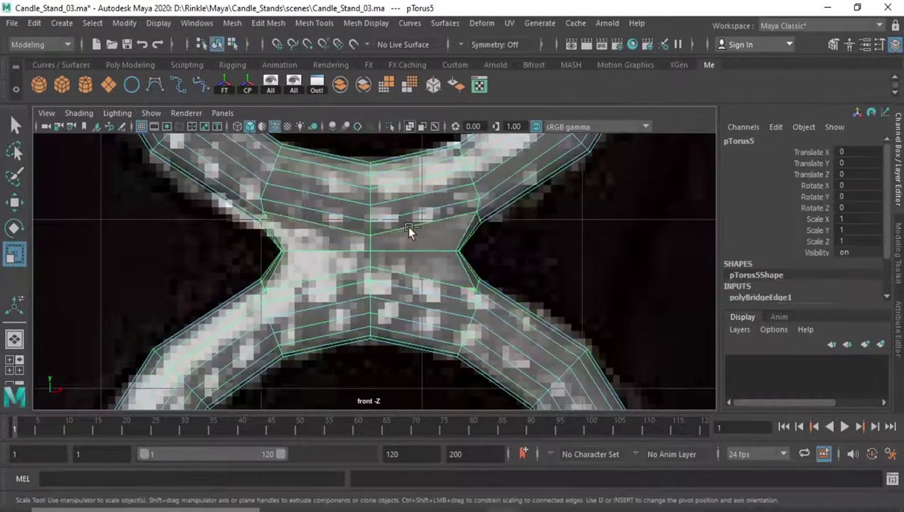
{"action": "key", "text": "3"}
{"action": "key", "text": "ctrl+a"}
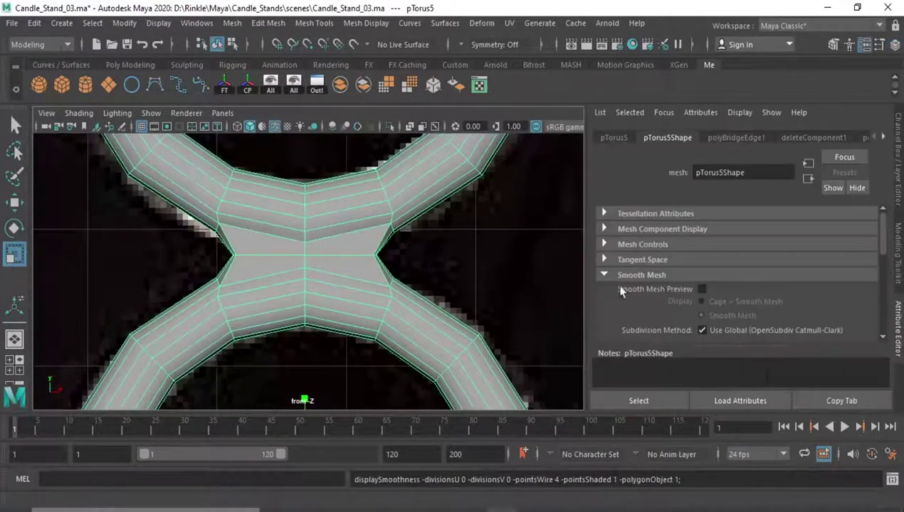
{"action": "key", "text": "ctrl+a"}
Step: Dolly out to compare the rings with the reference and save the scene as Candle_Stand_03.ma
{"action": "scroll", "coordinate": [378, 294], "scroll_direction": "down", "scroll_amount": 5}
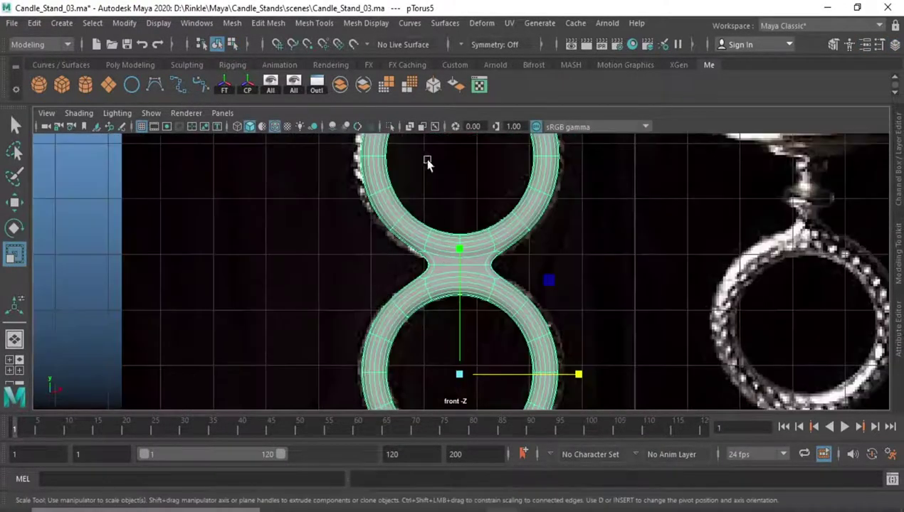
{"action": "scroll", "coordinate": [450, 269], "scroll_direction": "down", "scroll_amount": 3}
{"action": "scroll", "coordinate": [450, 269], "scroll_direction": "down", "scroll_amount": 3}
{"action": "scroll", "coordinate": [520, 372], "scroll_direction": "down", "scroll_amount": 2}
{"action": "left_click", "coordinate": [520, 371]}
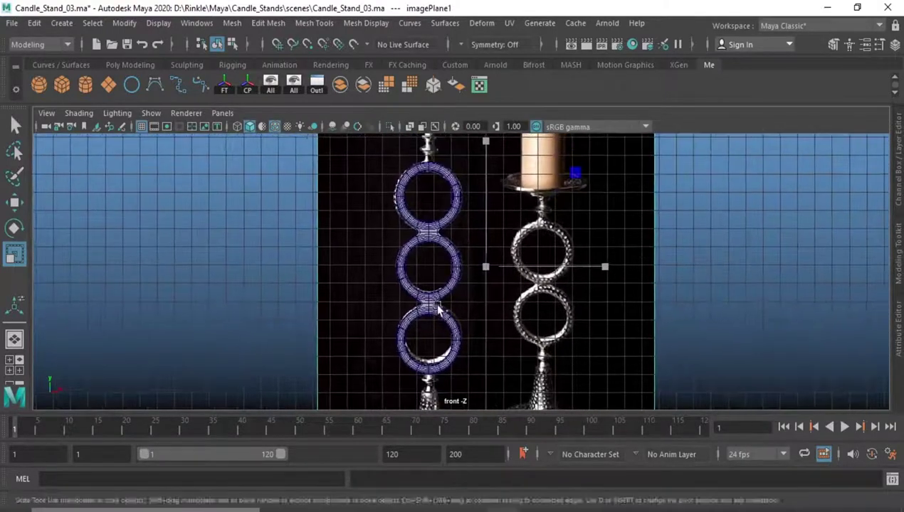
{"action": "scroll", "coordinate": [291, 175], "scroll_direction": "up", "scroll_amount": 1}
{"action": "key", "text": "ctrl+z"}
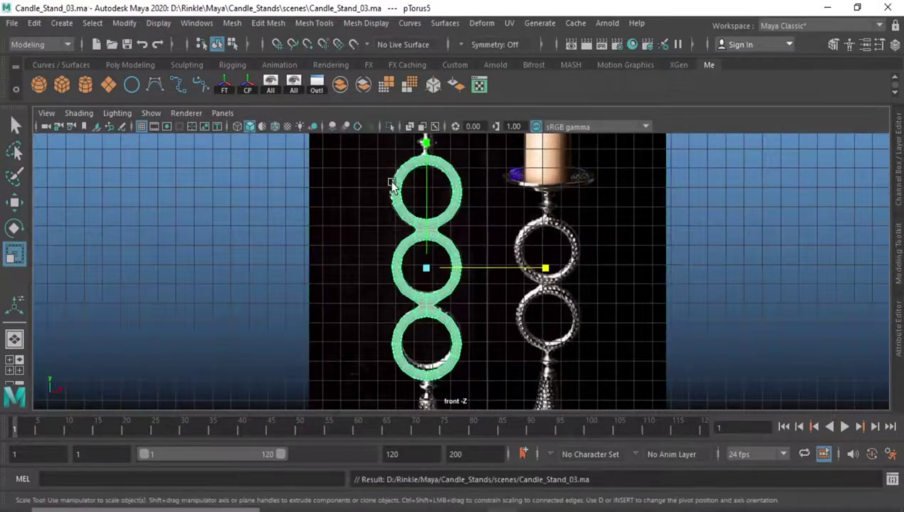
{"action": "scroll", "coordinate": [452, 322], "scroll_direction": "up", "scroll_amount": 2}
{"action": "scroll", "coordinate": [459, 272], "scroll_direction": "up", "scroll_amount": 1}
{"action": "scroll", "coordinate": [441, 299], "scroll_direction": "up", "scroll_amount": 1}
Step: Create a polygon cylinder and move it up beside the candles
{"action": "left_click", "coordinate": [366, 329]}
{"action": "scroll", "coordinate": [366, 329], "scroll_direction": "up", "scroll_amount": 1}
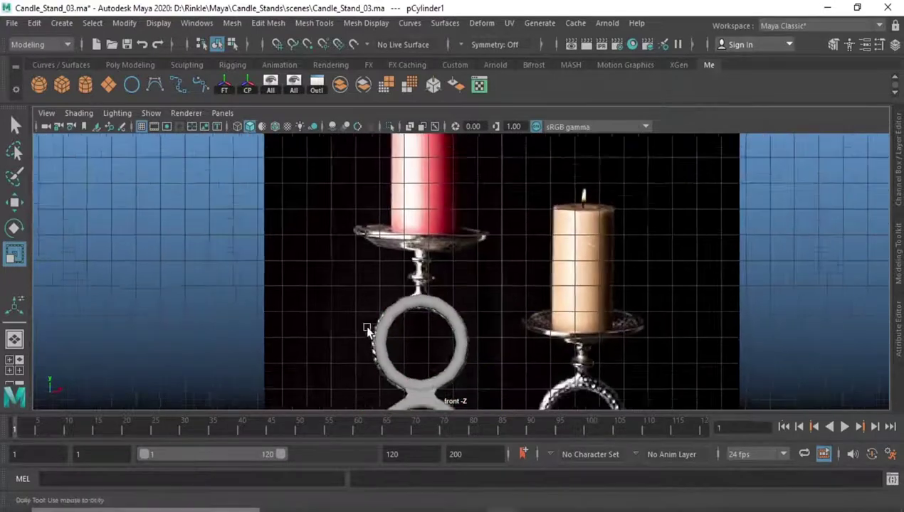
{"action": "scroll", "coordinate": [366, 330], "scroll_direction": "down", "scroll_amount": 3}
{"action": "key", "text": "w"}
{"action": "left_click_drag", "start_coordinate": [480, 402], "coordinate": [483, 278]}
Step: Set the cylinder's Subdivisions Axis to 16 in the Channel Box
{"action": "scroll", "coordinate": [470, 284], "scroll_direction": "up", "scroll_amount": 2}
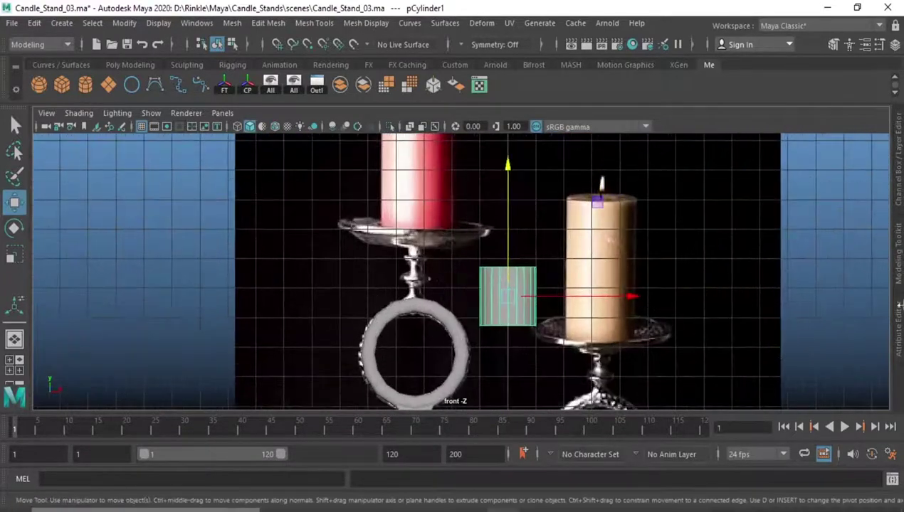
{"action": "left_click", "coordinate": [899, 171]}
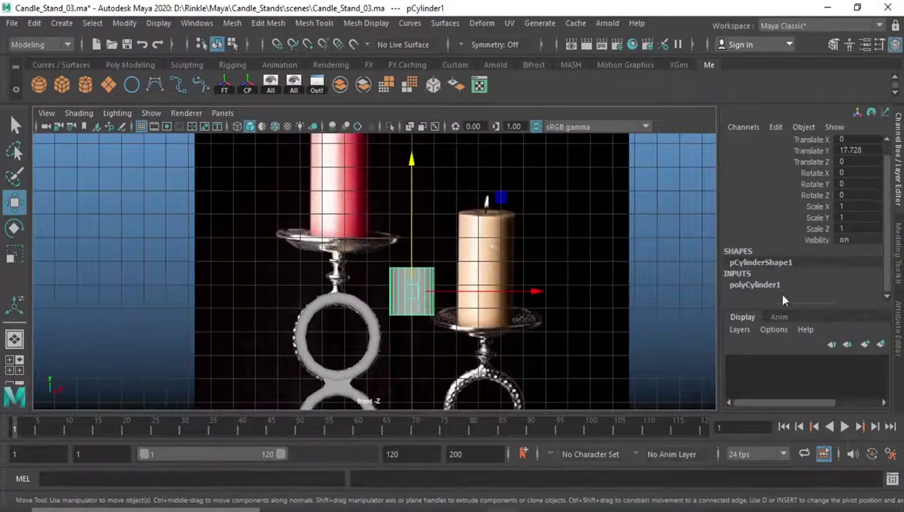
{"action": "left_click", "coordinate": [754, 297]}
{"action": "left_click", "coordinate": [801, 240]}
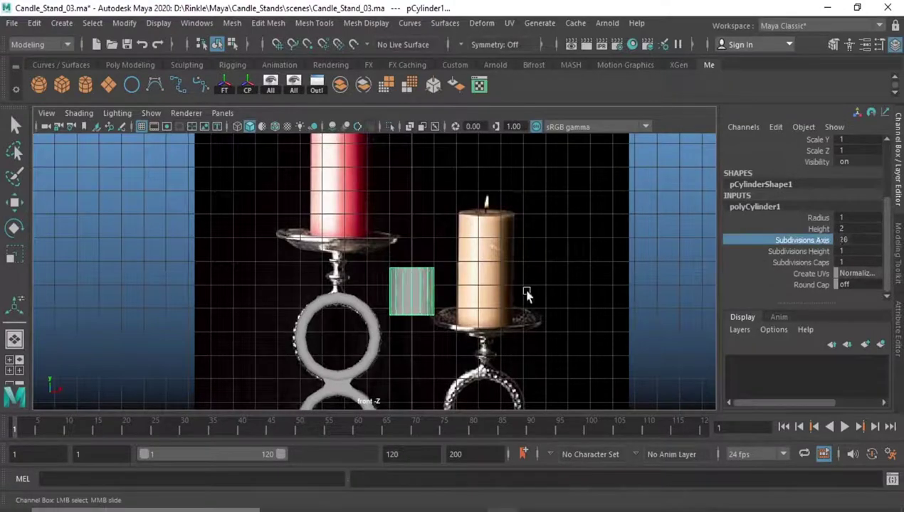
Step: Flatten and widen the cylinder into a thin disc lined up with the red candle's plate
{"action": "scroll", "coordinate": [527, 295], "scroll_direction": "up", "scroll_amount": 3}
{"action": "scroll", "coordinate": [425, 319], "scroll_direction": "up", "scroll_amount": 2}
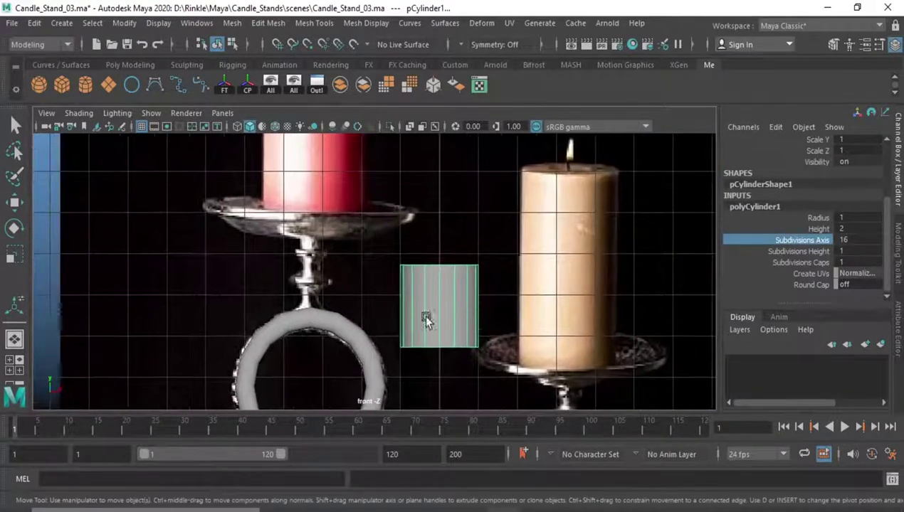
{"action": "left_click_drag", "start_coordinate": [437, 176], "coordinate": [437, 106]}
{"action": "middle_click_drag", "start_coordinate": [387, 186], "coordinate": [445, 239], "text": "alt"}
{"action": "key", "text": "r"}
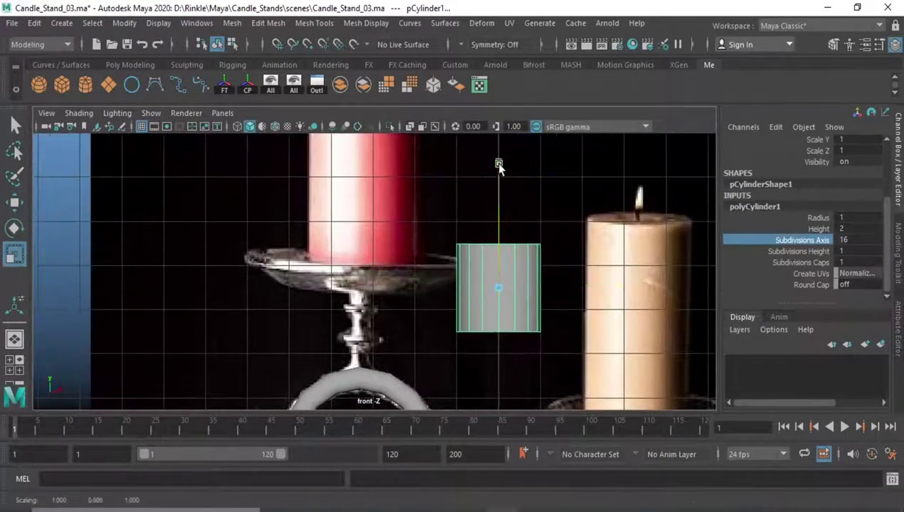
{"action": "left_click_drag", "start_coordinate": [498, 162], "coordinate": [498, 271]}
{"action": "key", "text": "w"}
{"action": "left_click_drag", "start_coordinate": [619, 288], "coordinate": [491, 287]}
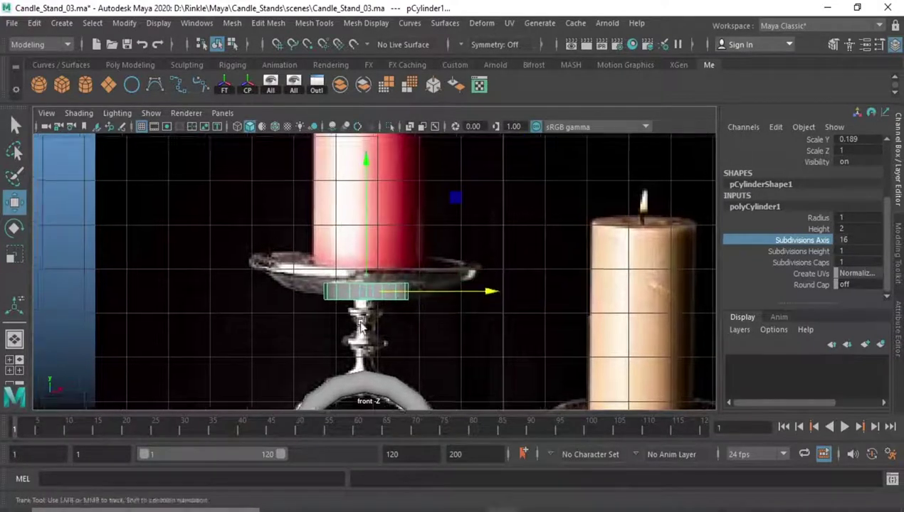
{"action": "middle_click_drag", "start_coordinate": [363, 149], "coordinate": [411, 187], "text": "alt"}
{"action": "key", "text": "r"}
{"action": "left_click_drag", "start_coordinate": [410, 298], "coordinate": [520, 318]}
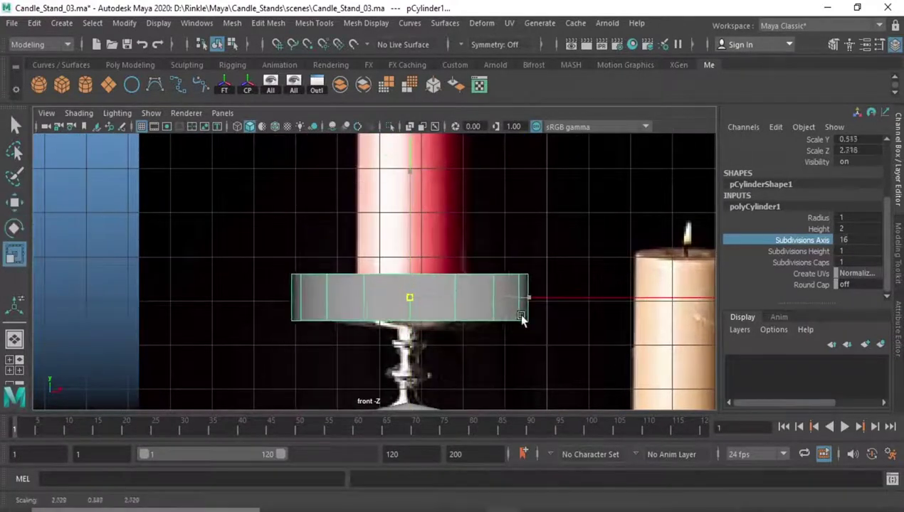
{"action": "left_click_drag", "start_coordinate": [409, 177], "coordinate": [413, 258]}
Step: Select the faces along the disc's underside
{"action": "scroll", "coordinate": [370, 228], "scroll_direction": "up", "scroll_amount": 1}
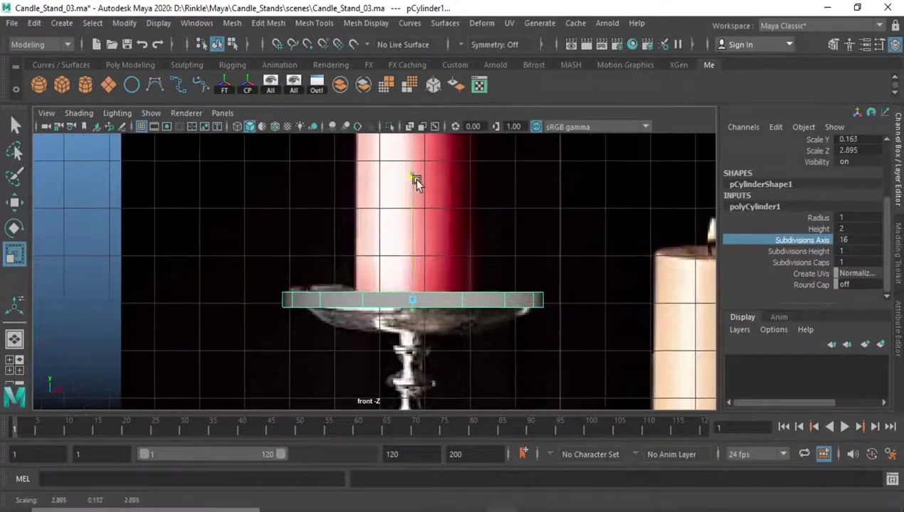
{"action": "scroll", "coordinate": [379, 293], "scroll_direction": "up", "scroll_amount": 1}
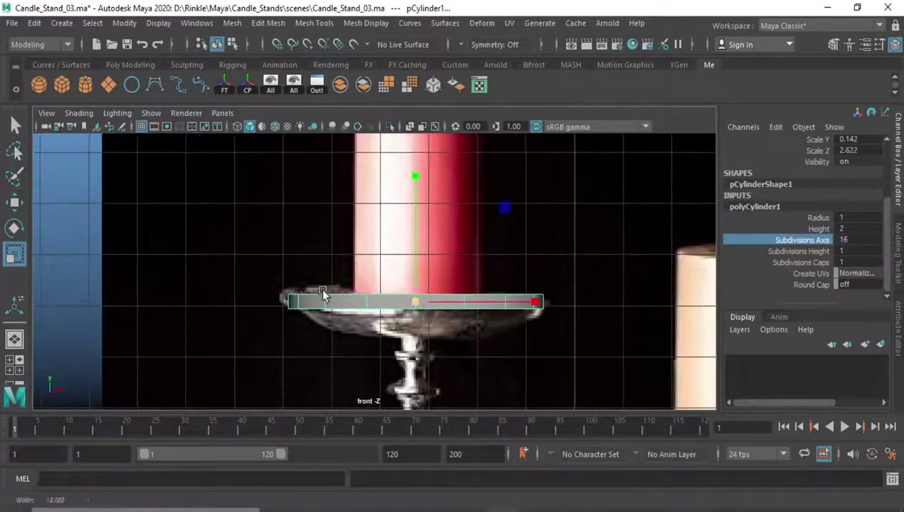
{"action": "right_click_drag", "start_coordinate": [320, 287], "coordinate": [288, 324]}
{"action": "left_click_drag", "start_coordinate": [263, 311], "coordinate": [598, 359]}
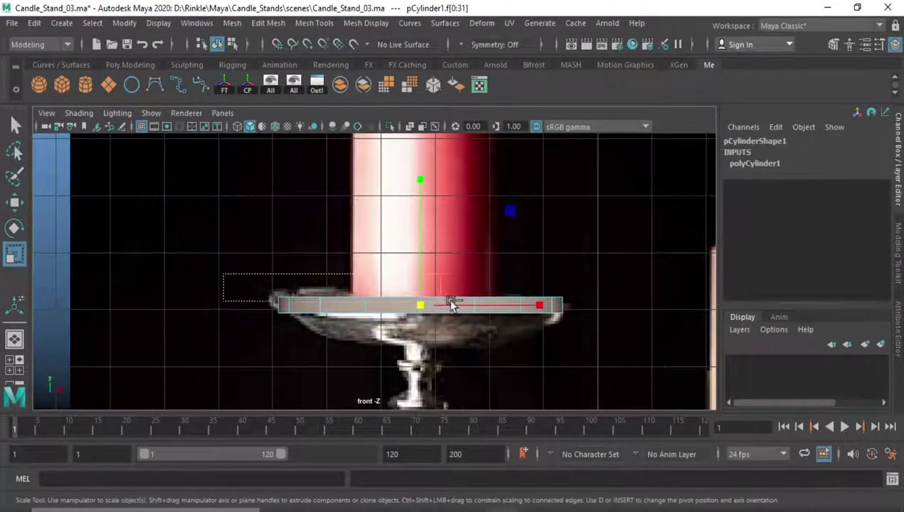
Step: Extrude the disc's underside faces and taper the extruded bottom inward
{"action": "middle_click_drag", "start_coordinate": [417, 319], "coordinate": [318, 297], "text": "alt"}
{"action": "key", "text": "ctrl+e"}
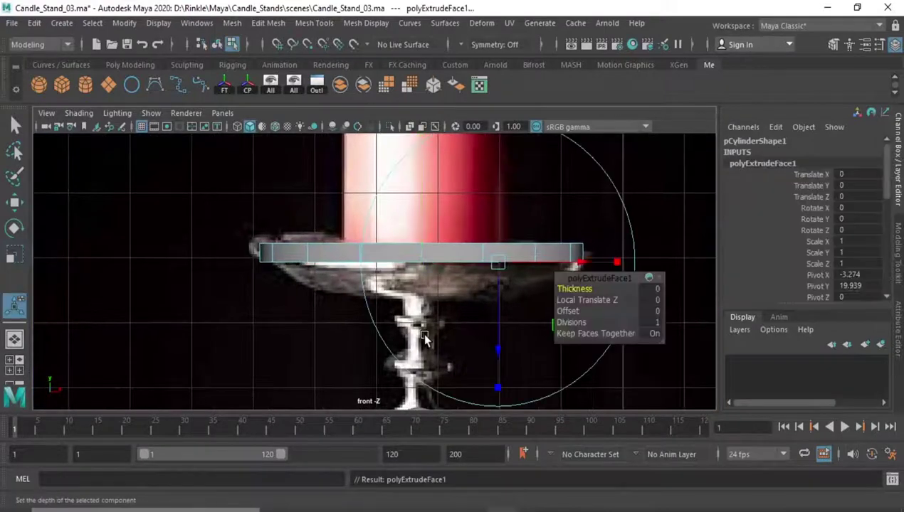
{"action": "scroll", "coordinate": [423, 320], "scroll_direction": "down", "scroll_amount": 4}
{"action": "key", "text": "w"}
{"action": "scroll", "coordinate": [384, 327], "scroll_direction": "up", "scroll_amount": 2}
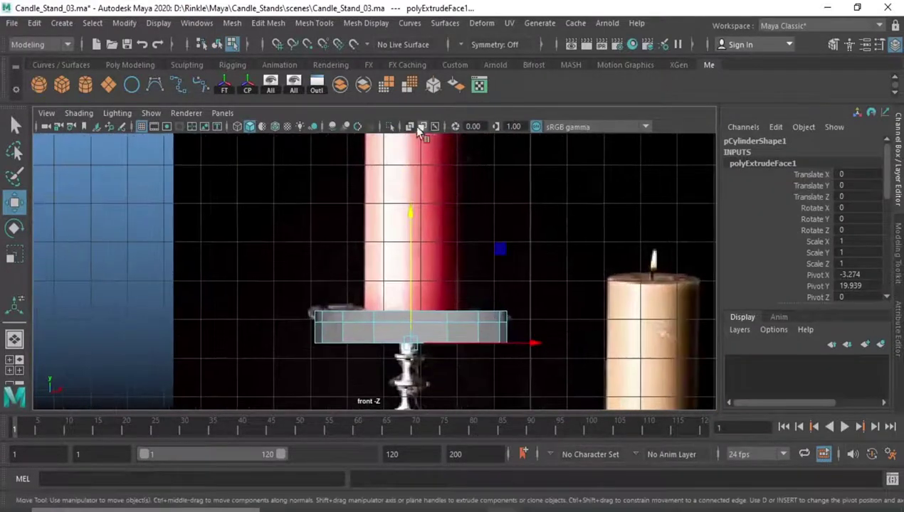
{"action": "scroll", "coordinate": [410, 331], "scroll_direction": "up", "scroll_amount": 2}
{"action": "key", "text": "e"}
{"action": "key", "text": "r"}
{"action": "left_click_drag", "start_coordinate": [415, 302], "coordinate": [364, 300]}
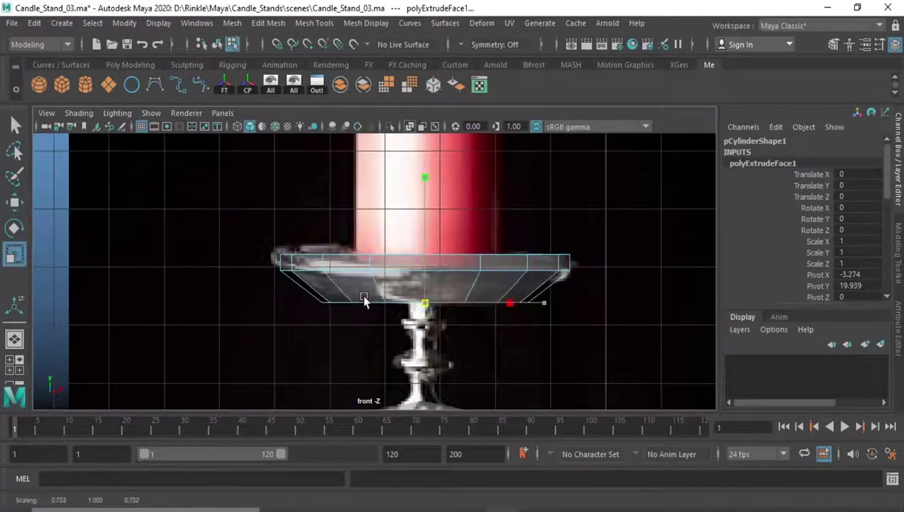
{"action": "scroll", "coordinate": [384, 321], "scroll_direction": "up", "scroll_amount": 2}
{"action": "key", "text": "w"}
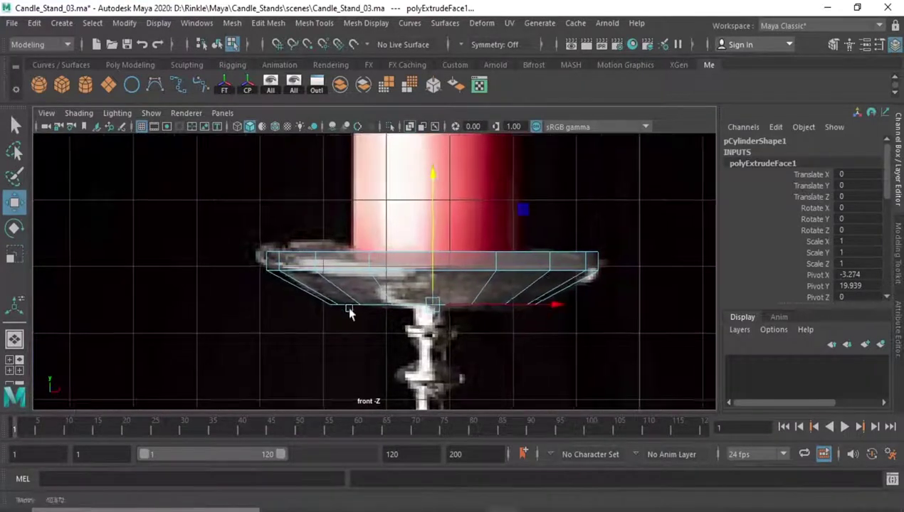
Step: Bevel the disc's edges and curve an edge with Edit Edge Flow
{"action": "left_click", "coordinate": [370, 276]}
{"action": "key", "text": "F8"}
{"action": "key", "text": "ctrl+b"}
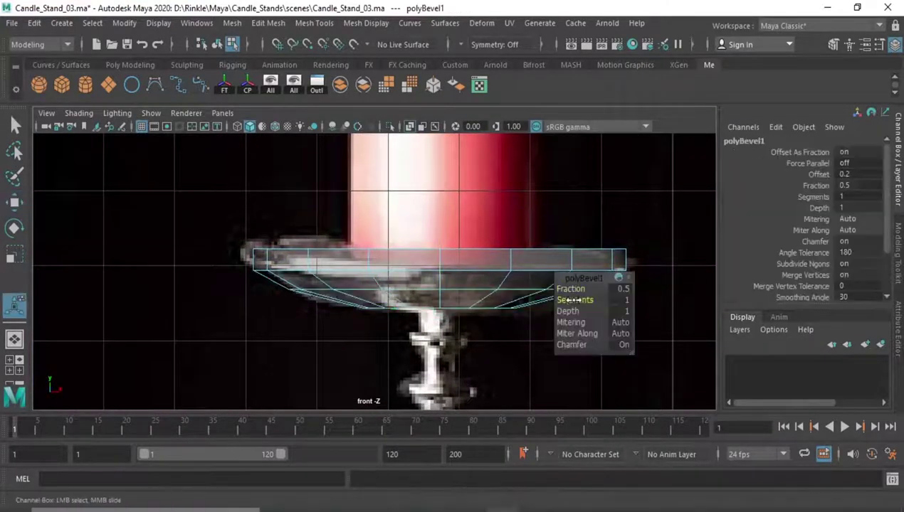
{"action": "right_click_drag", "start_coordinate": [403, 262], "coordinate": [403, 397], "text": "shift"}
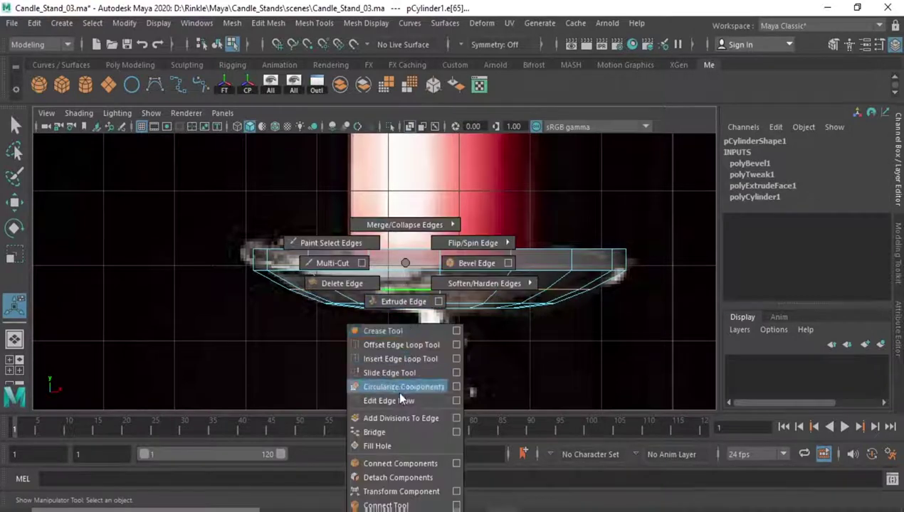
{"action": "key", "text": "g"}
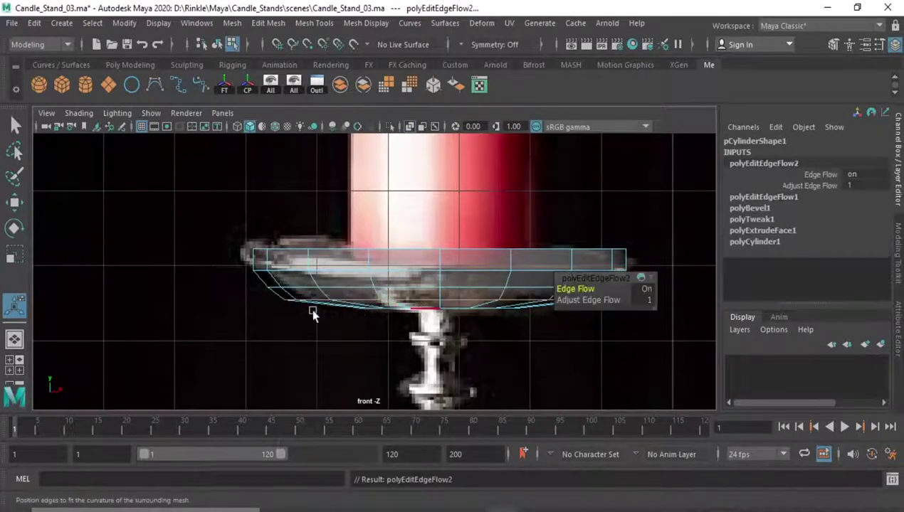
Step: Select and scale the bottom rim vertices, undoing the extra edge flow adjustment
{"action": "key", "text": "q"}
{"action": "left_click_drag", "start_coordinate": [549, 321], "coordinate": [396, 327]}
{"action": "left_click_drag", "start_coordinate": [344, 311], "coordinate": [346, 312]}
{"action": "key", "text": "r"}
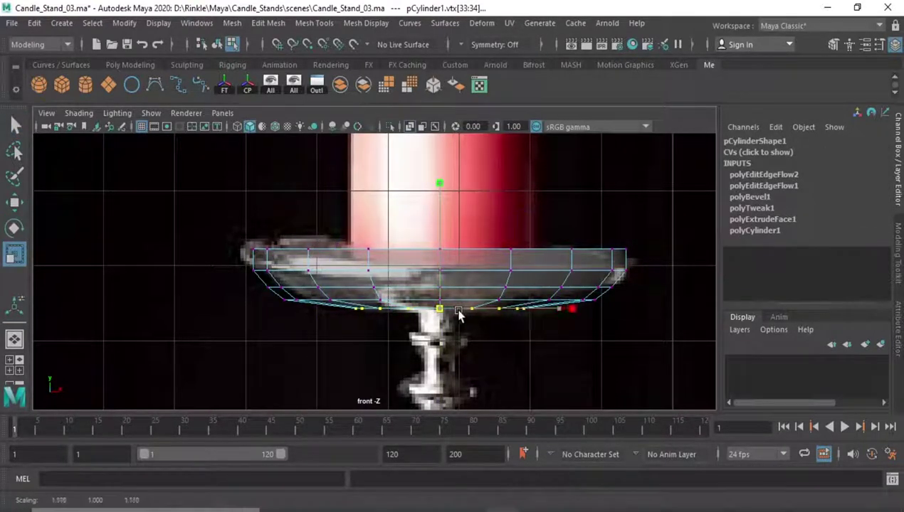
{"action": "right_click_drag", "start_coordinate": [370, 313], "coordinate": [391, 398], "text": "shift"}
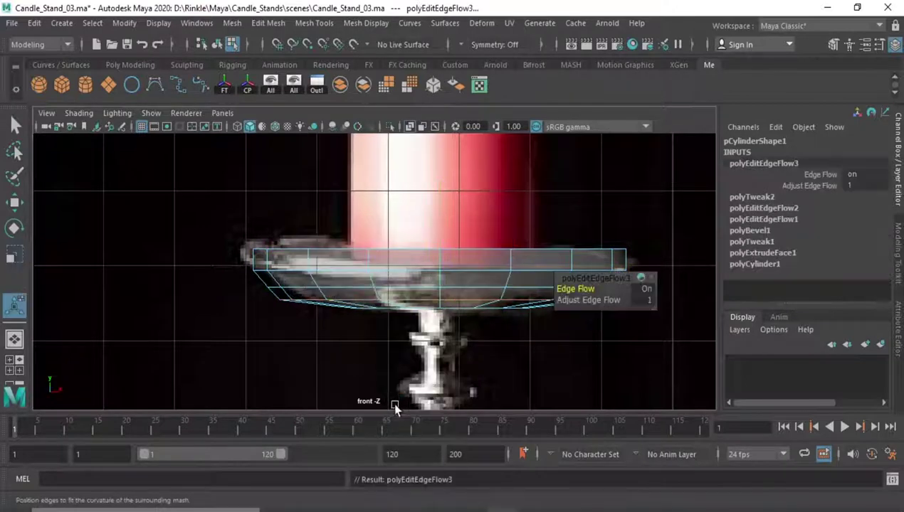
{"action": "key", "text": "ctrl+z"}
{"action": "key", "text": "r"}
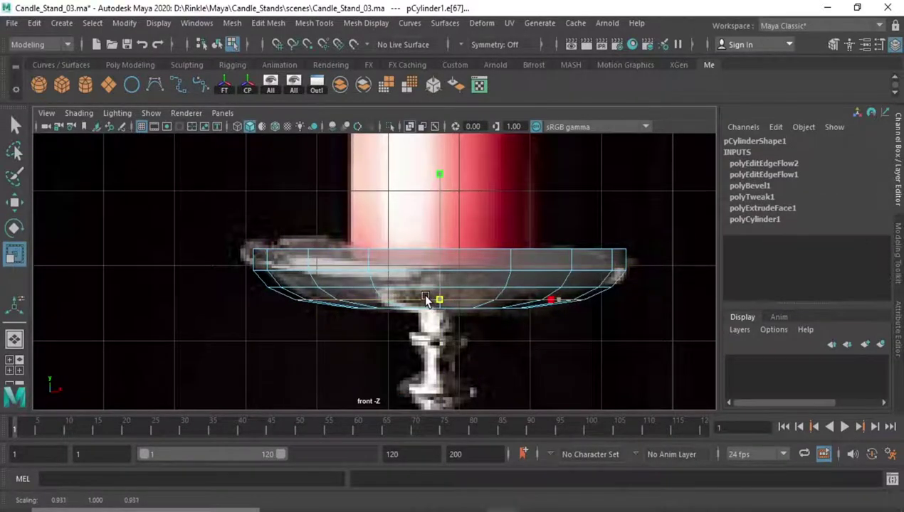
{"action": "scroll", "coordinate": [420, 306], "scroll_direction": "up", "scroll_amount": 2}
Step: Select the bowl's bottom faces and extrude them slightly inward, undoing a stray extrusion
{"action": "left_click", "coordinate": [415, 334]}
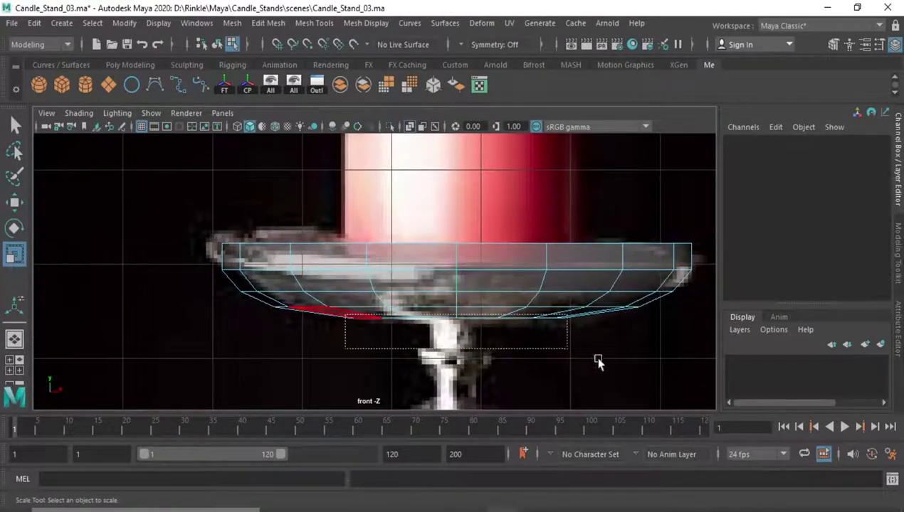
{"action": "left_click_drag", "start_coordinate": [597, 363], "coordinate": [567, 349]}
{"action": "left_click_drag", "start_coordinate": [240, 281], "coordinate": [358, 303]}
{"action": "key", "text": "w"}
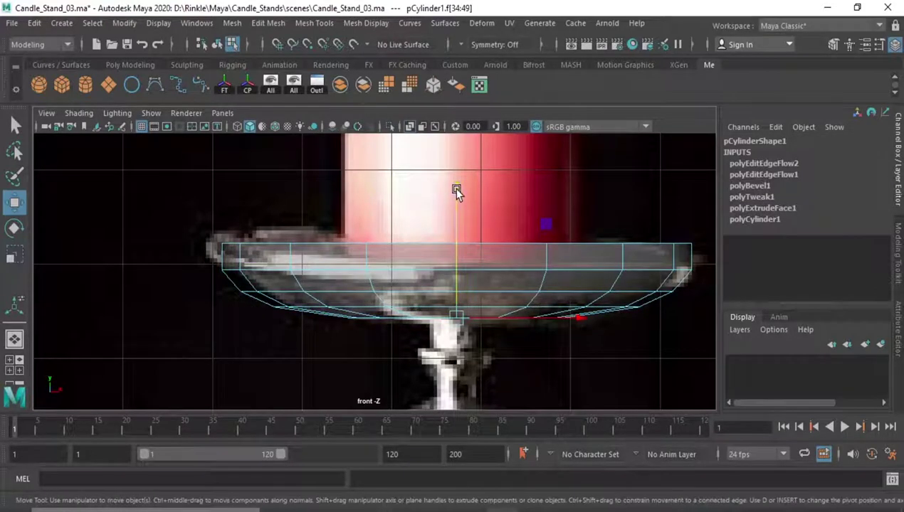
{"action": "middle_click_drag", "start_coordinate": [453, 294], "coordinate": [449, 281], "text": "alt"}
{"action": "scroll", "coordinate": [448, 281], "scroll_direction": "up", "scroll_amount": 1}
{"action": "key", "text": "ctrl+e"}
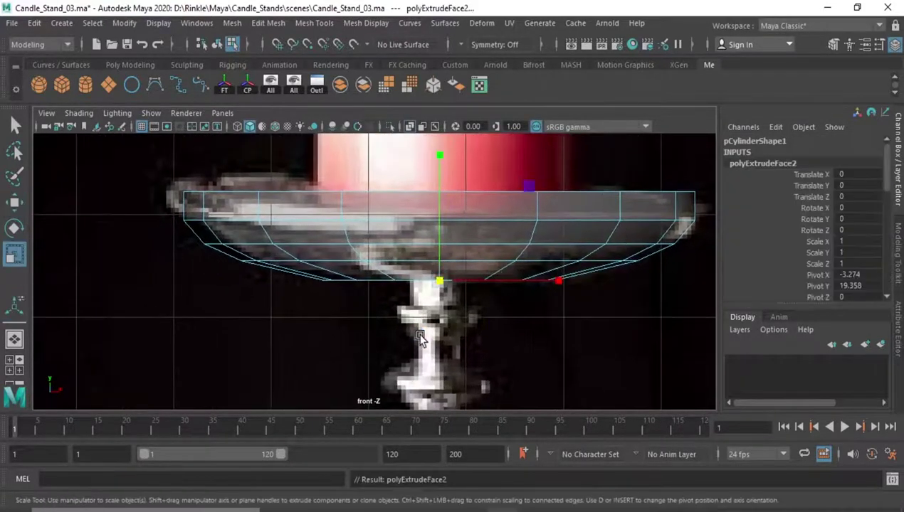
{"action": "left_click_drag", "start_coordinate": [438, 281], "coordinate": [429, 283]}
{"action": "key", "text": "w"}
{"action": "key", "text": "ctrl+e"}
{"action": "left_click_drag", "start_coordinate": [441, 156], "coordinate": [447, 177]}
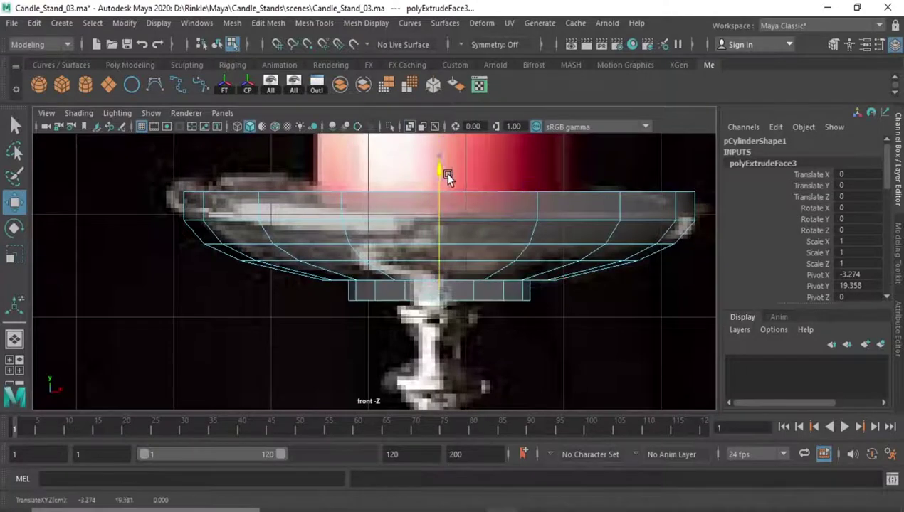
{"action": "key", "text": "ctrl+z"}
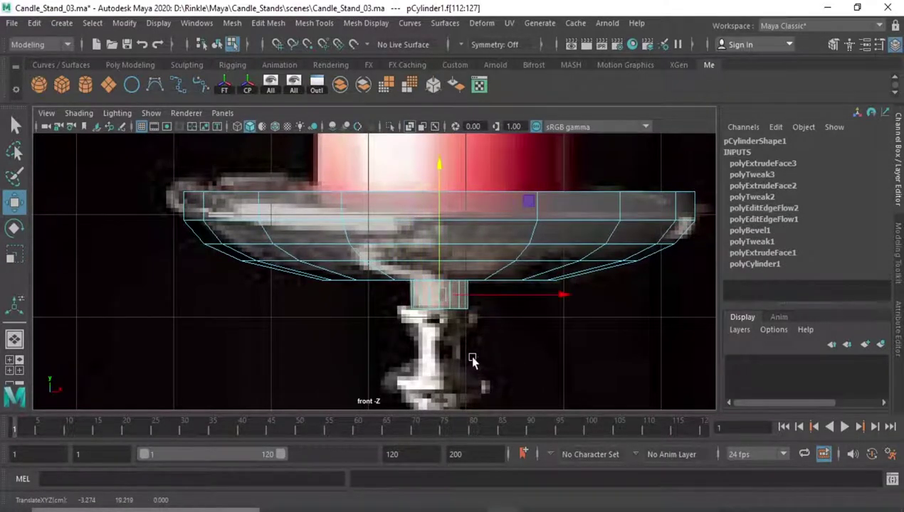
{"action": "scroll", "coordinate": [471, 359], "scroll_direction": "up", "scroll_amount": 1}
Step: Extrude the stem's bottom faces several times, pulling the new sections down along the stem
{"action": "left_click", "coordinate": [439, 273]}
{"action": "key", "text": "ctrl+e"}
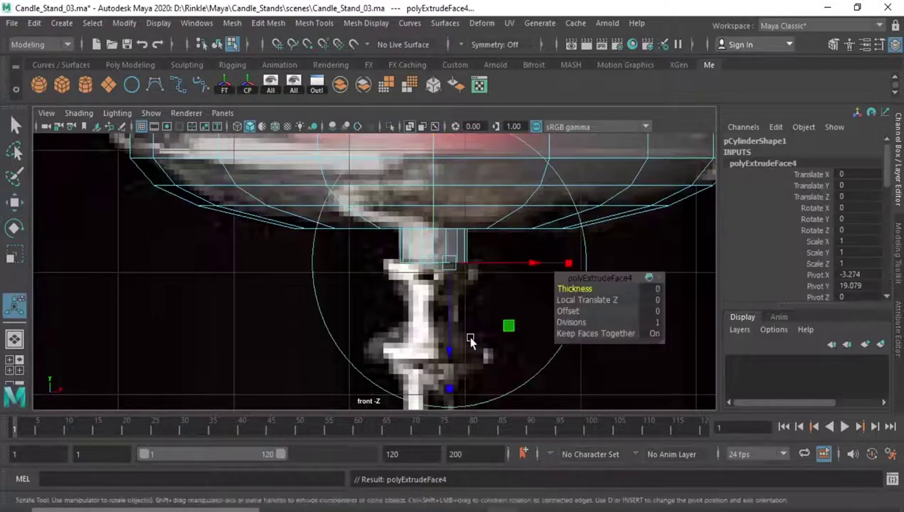
{"action": "key", "text": "r"}
{"action": "key", "text": "ctrl+e"}
{"action": "key", "text": "w"}
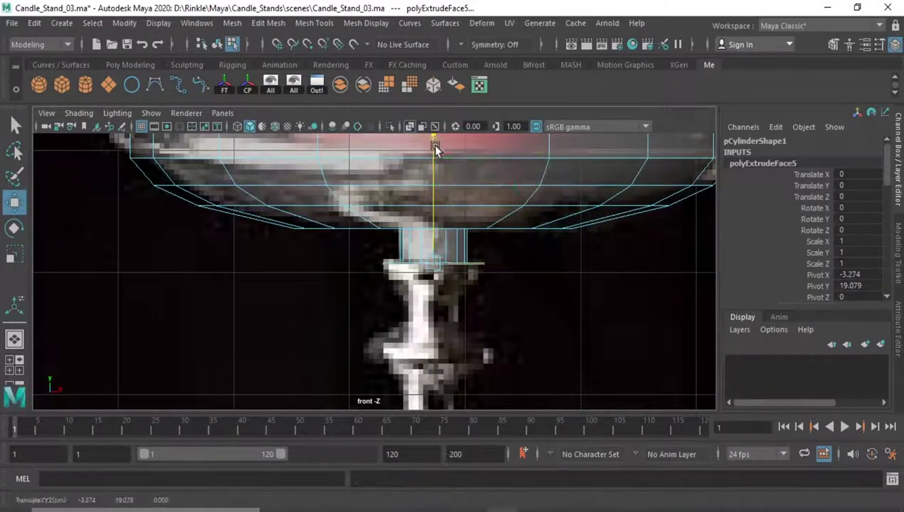
{"action": "key", "text": "ctrl+e"}
{"action": "key", "text": "r"}
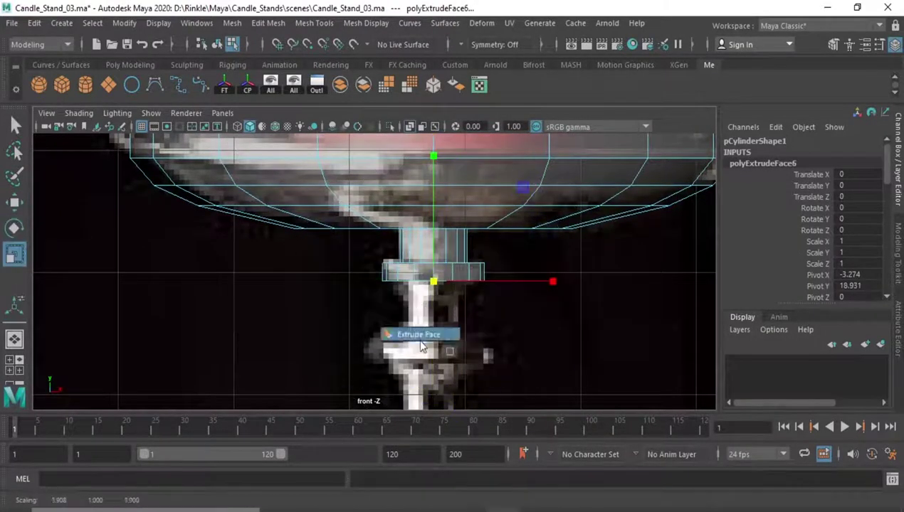
{"action": "left_click", "coordinate": [420, 341]}
{"action": "key", "text": "w"}
{"action": "left_click_drag", "start_coordinate": [431, 150], "coordinate": [431, 200]}
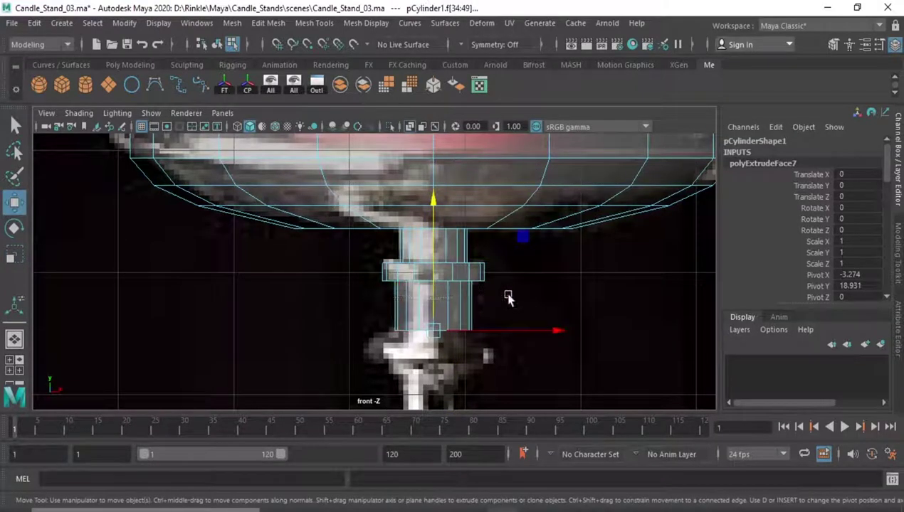
Step: Reselect the lower stem section's faces, converting to vertices and back to faces
{"action": "left_click_drag", "start_coordinate": [508, 297], "coordinate": [537, 286]}
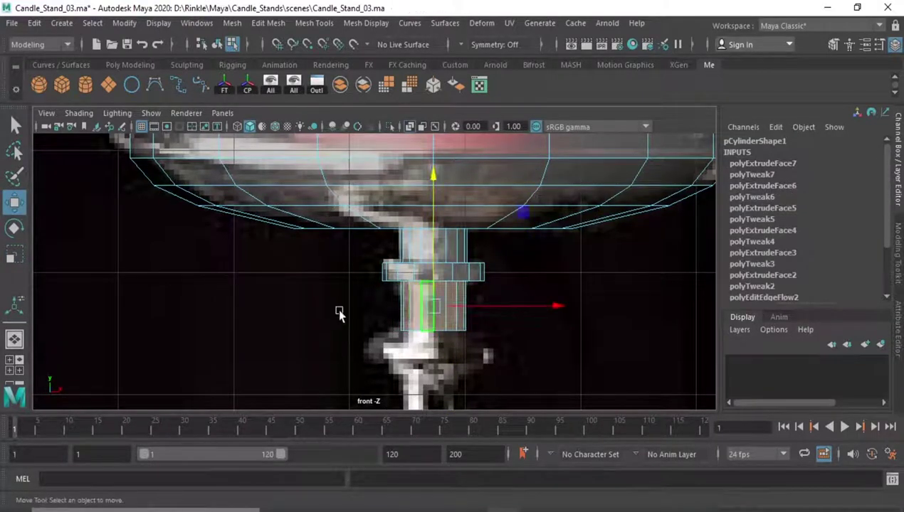
{"action": "key", "text": "ctrl+F9"}
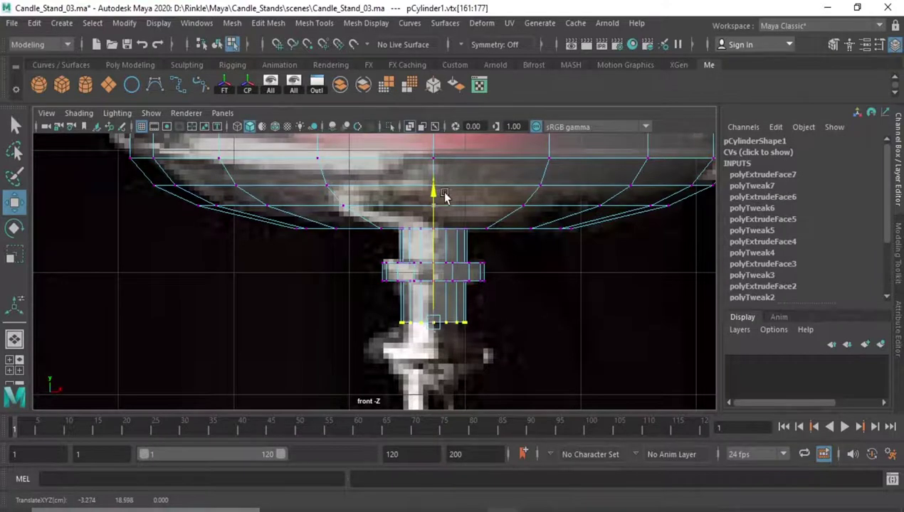
{"action": "scroll", "coordinate": [462, 175], "scroll_direction": "down", "scroll_amount": 3}
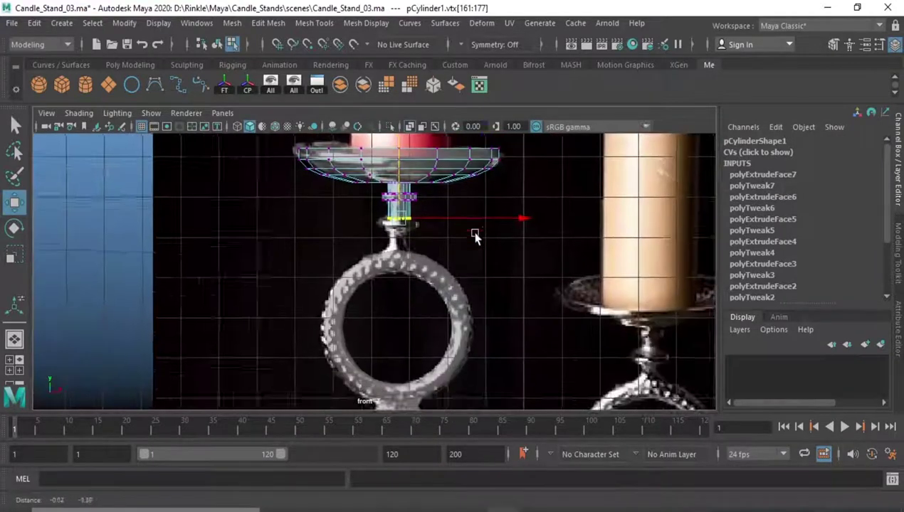
{"action": "scroll", "coordinate": [474, 236], "scroll_direction": "up", "scroll_amount": 3}
{"action": "scroll", "coordinate": [394, 232], "scroll_direction": "down", "scroll_amount": 3}
{"action": "scroll", "coordinate": [468, 251], "scroll_direction": "up", "scroll_amount": 2}
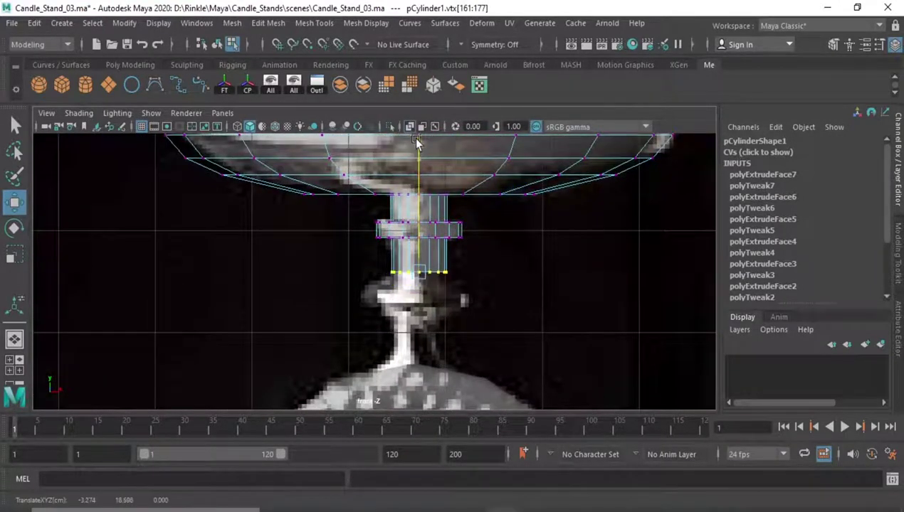
{"action": "scroll", "coordinate": [416, 142], "scroll_direction": "up", "scroll_amount": 1}
{"action": "key", "text": "ctrl+F11"}
Step: Extrude the bottom faces twice more, lowering each new section to trace the reference
{"action": "key", "text": "ctrl+e"}
{"action": "key", "text": "e"}
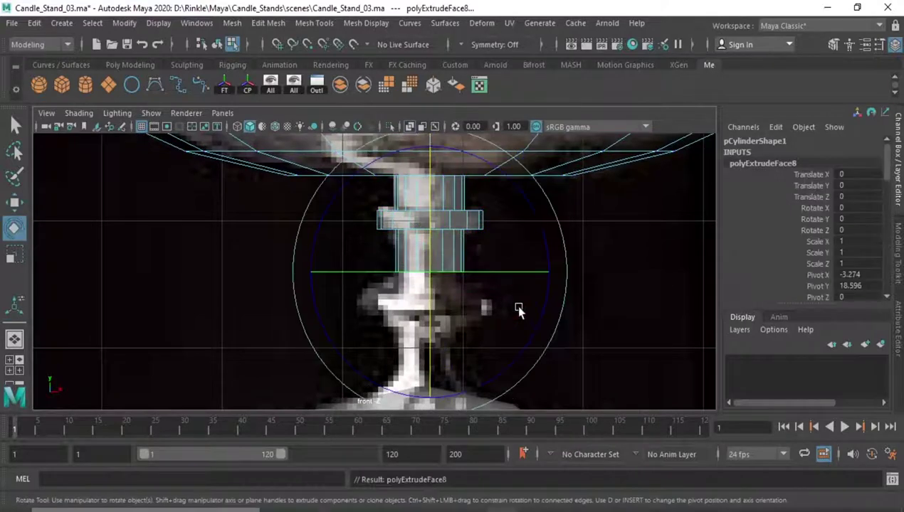
{"action": "key", "text": "w"}
{"action": "left_click_drag", "start_coordinate": [430, 276], "coordinate": [429, 158]}
{"action": "scroll", "coordinate": [441, 285], "scroll_direction": "up", "scroll_amount": 1}
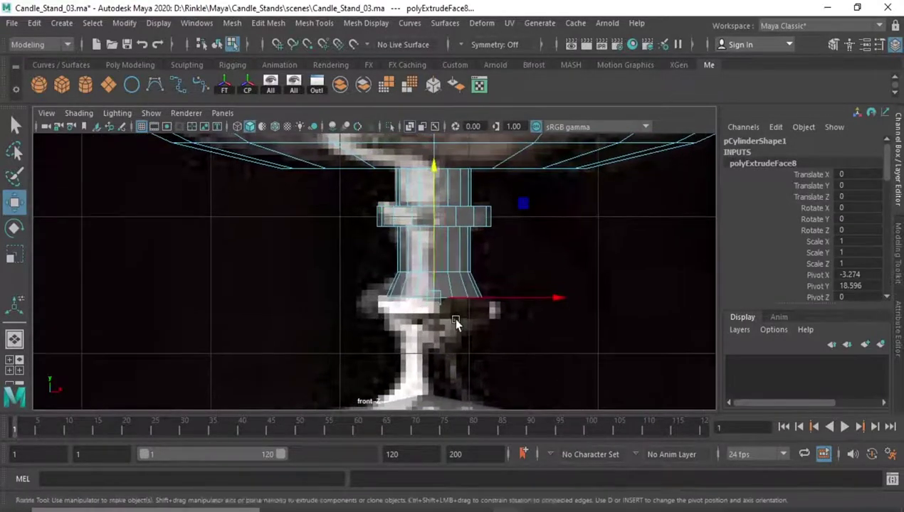
{"action": "key", "text": "r"}
{"action": "key", "text": "w"}
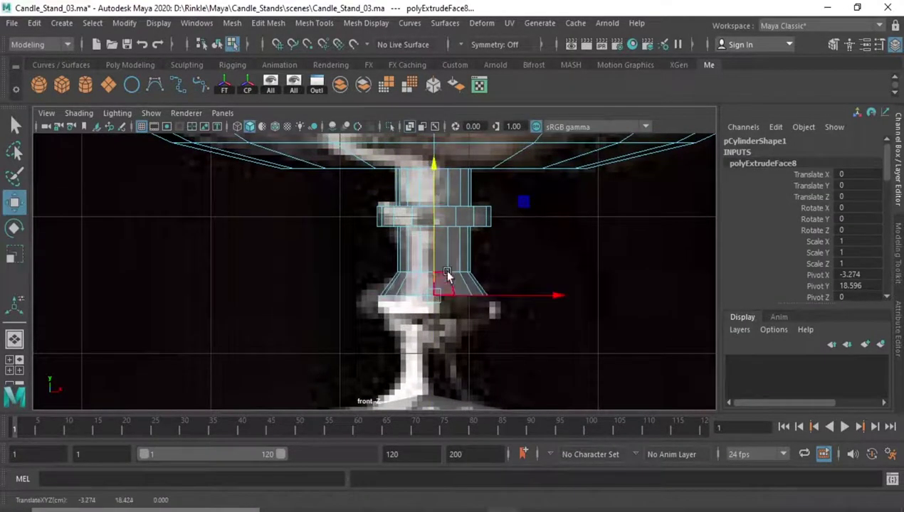
{"action": "key", "text": "ctrl+e"}
{"action": "key", "text": "w"}
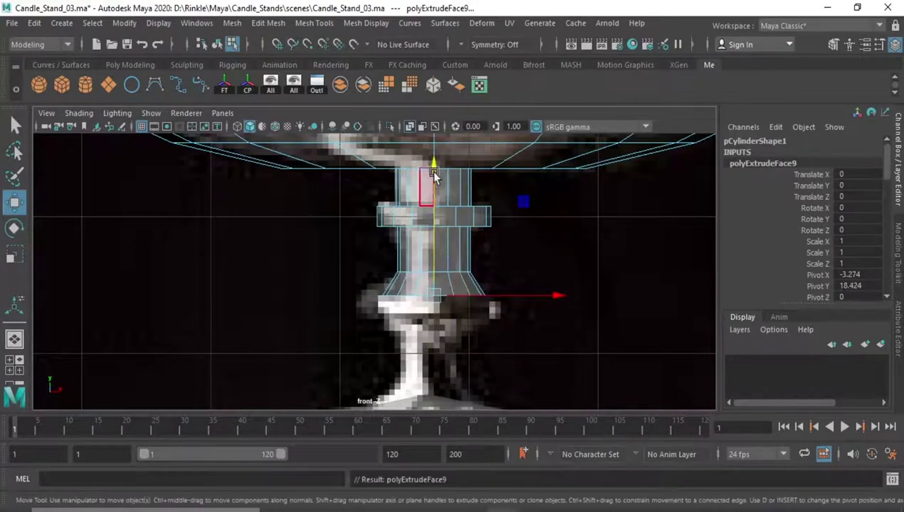
{"action": "left_click_drag", "start_coordinate": [434, 176], "coordinate": [434, 221]}
Step: Extrude and shrink the bottom face inward, then pull it down into the lower neck
{"action": "key", "text": "ctrl+e"}
{"action": "key", "text": "w"}
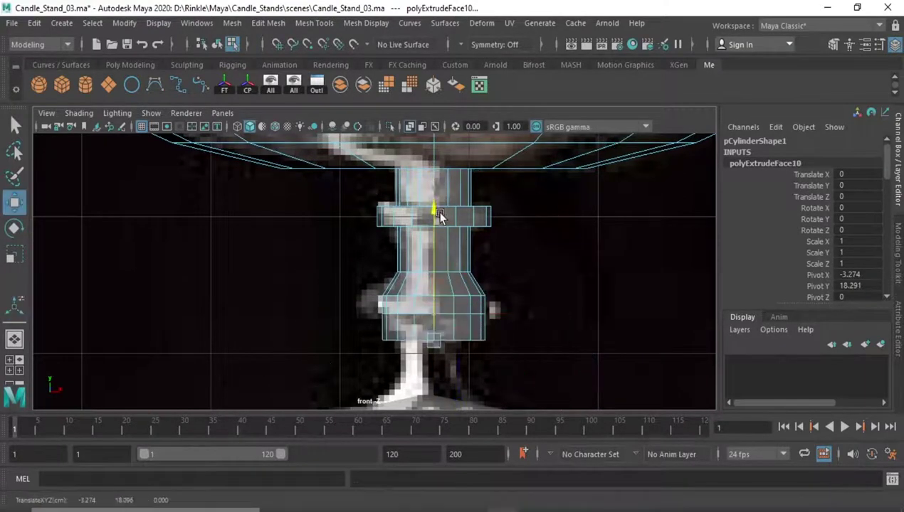
{"action": "key", "text": "r"}
{"action": "left_click_drag", "start_coordinate": [437, 343], "coordinate": [422, 340]}
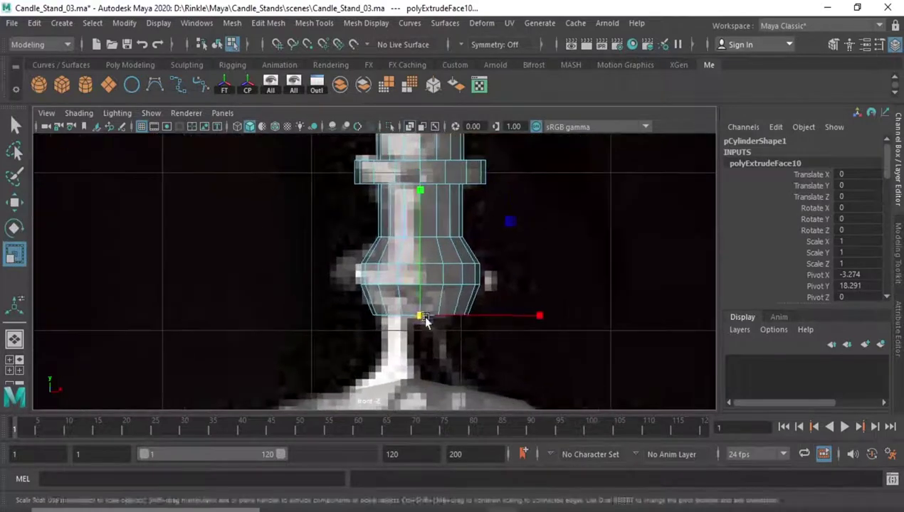
{"action": "key", "text": "ctrl+e"}
{"action": "key", "text": "w"}
{"action": "left_click_drag", "start_coordinate": [441, 273], "coordinate": [440, 308]}
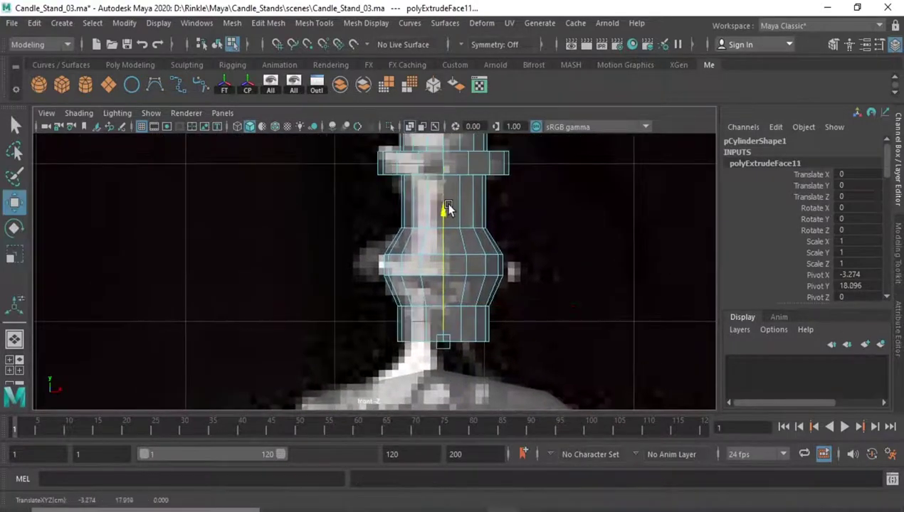
Step: Select the middle band of faces and extrude it outward into a bulging knob
{"action": "left_click_drag", "start_coordinate": [538, 334], "coordinate": [379, 336]}
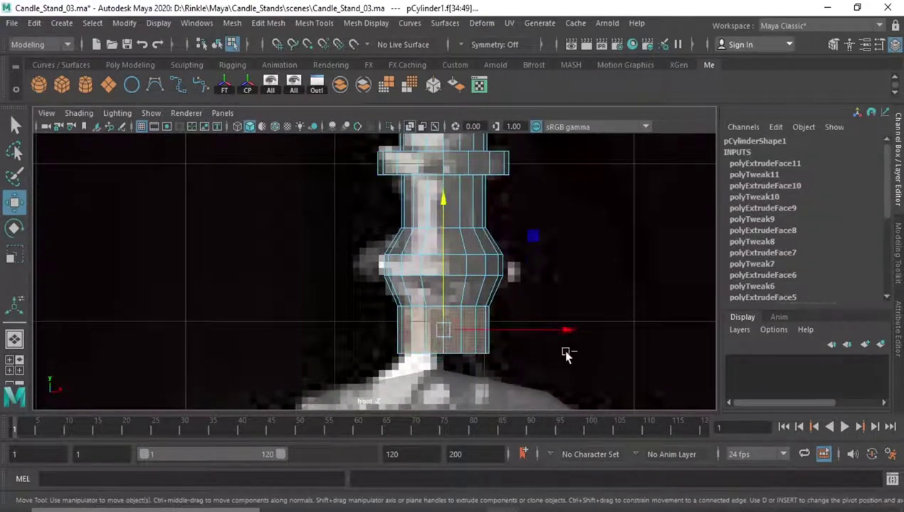
{"action": "left_click_drag", "start_coordinate": [565, 355], "coordinate": [575, 360]}
{"action": "scroll", "coordinate": [575, 360], "scroll_direction": "up", "scroll_amount": 1}
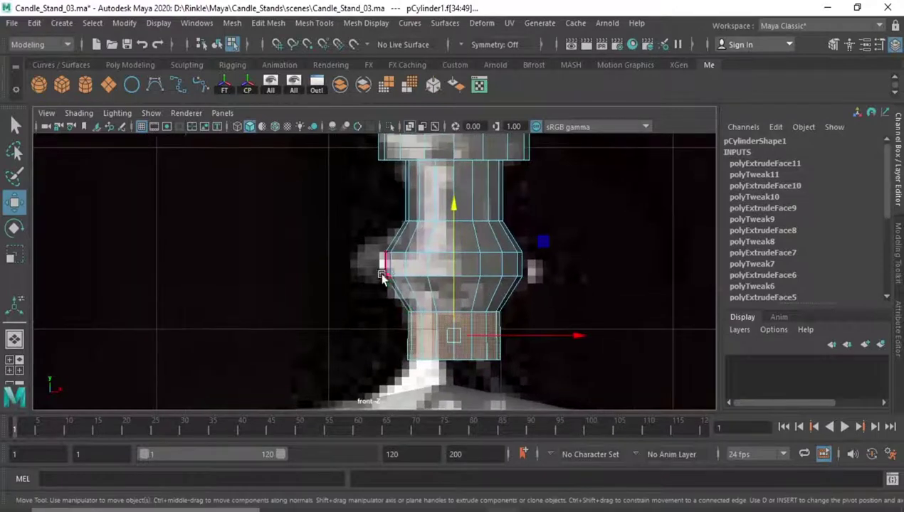
{"action": "left_click_drag", "start_coordinate": [370, 264], "coordinate": [569, 261]}
{"action": "key", "text": "ctrl+e"}
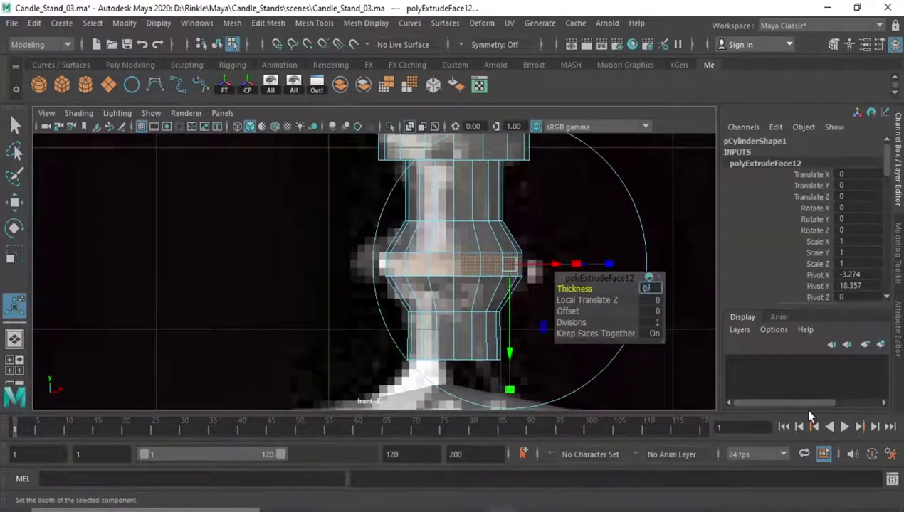
Step: Return to object mode and orbit to the top torus ring under the stem
{"action": "key", "text": "q"}
{"action": "key", "text": "F8"}
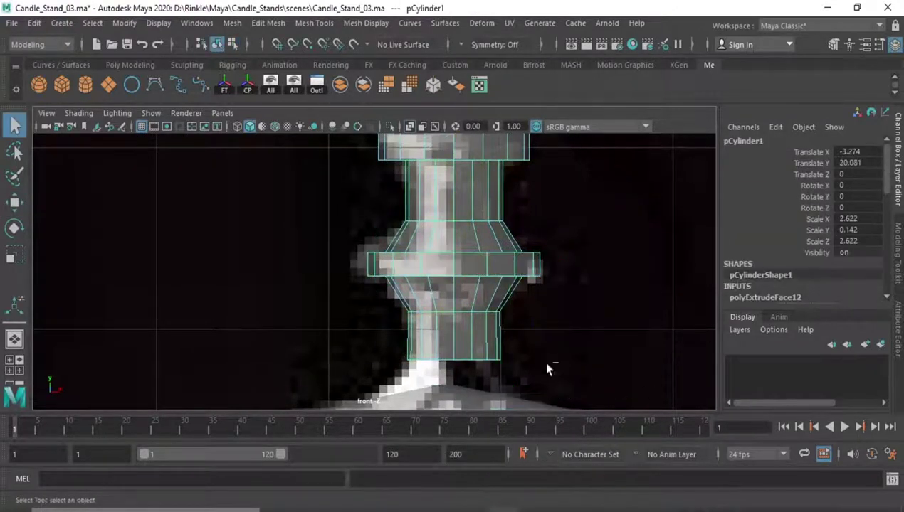
{"action": "scroll", "coordinate": [450, 312], "scroll_direction": "down", "scroll_amount": 4}
{"action": "right_click_drag", "start_coordinate": [431, 224], "coordinate": [377, 283], "text": "alt"}
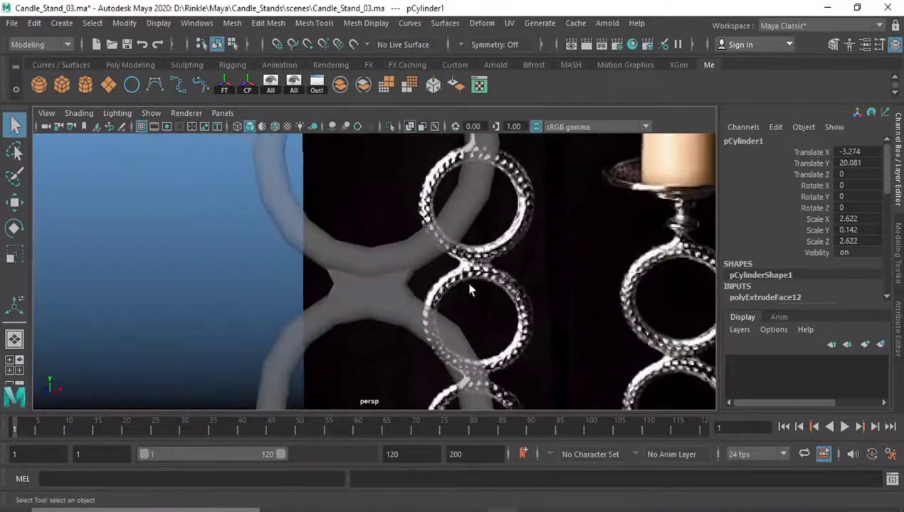
{"action": "mouse_move", "coordinate": [377, 284]}
{"action": "left_mouse_down", "text": "alt"}
{"action": "mouse_move", "coordinate": [468, 295]}
{"action": "mouse_move", "coordinate": [481, 242]}
{"action": "left_mouse_up", "text": "alt"}
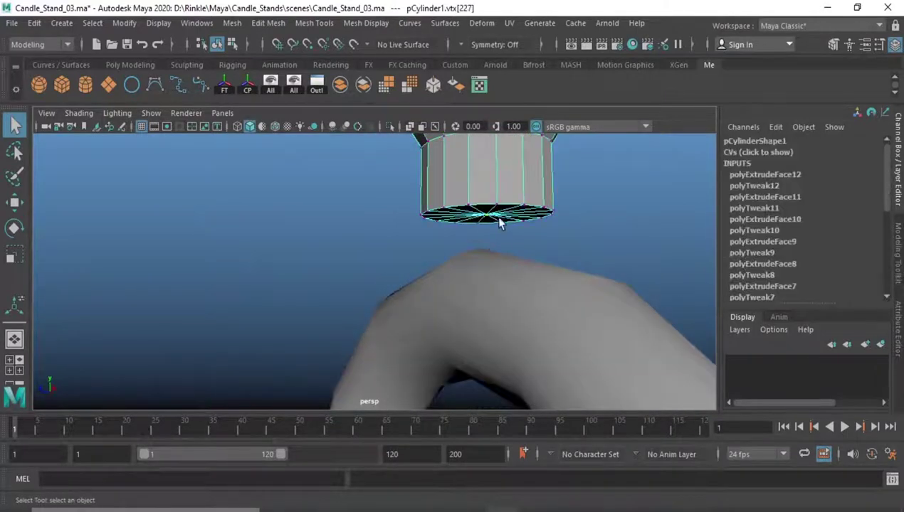
{"action": "left_click", "coordinate": [490, 293]}
{"action": "left_click_drag", "start_coordinate": [490, 293], "coordinate": [453, 266], "text": "alt"}
Step: Select the top faces of pTorus5, try Circularize on them, then undo it
{"action": "left_click", "coordinate": [452, 191]}
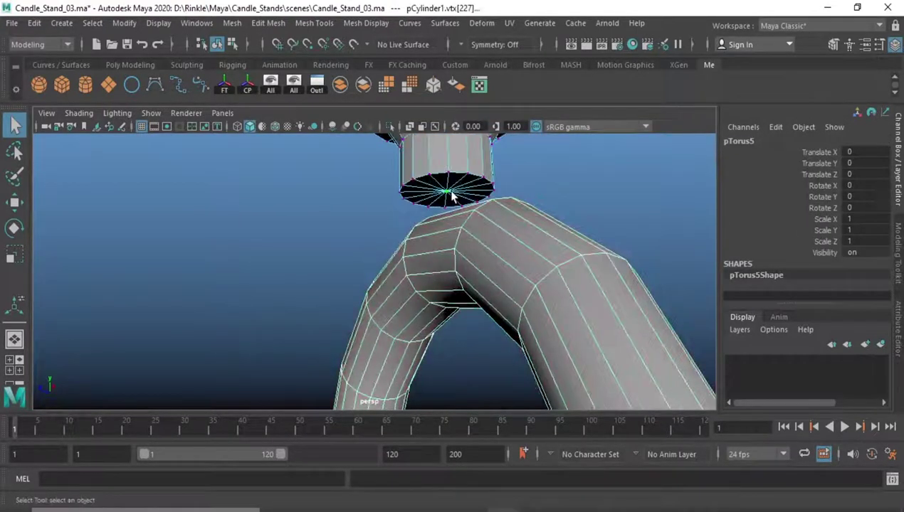
{"action": "right_click_drag", "start_coordinate": [454, 262], "coordinate": [335, 276], "text": "ctrl"}
{"action": "mouse_move", "coordinate": [335, 276]}
{"action": "left_mouse_down", "text": "alt"}
{"action": "mouse_move", "coordinate": [499, 350]}
{"action": "mouse_move", "coordinate": [438, 300]}
{"action": "mouse_move", "coordinate": [377, 288]}
{"action": "mouse_move", "coordinate": [384, 262]}
{"action": "mouse_move", "coordinate": [388, 278]}
{"action": "left_mouse_up", "text": "alt"}
{"action": "left_click", "coordinate": [463, 336]}
{"action": "left_click", "coordinate": [377, 288]}
{"action": "mouse_move", "coordinate": [475, 300]}
{"action": "left_mouse_down", "text": "alt"}
{"action": "mouse_move", "coordinate": [276, 282]}
{"action": "mouse_move", "coordinate": [458, 312]}
{"action": "mouse_move", "coordinate": [348, 292]}
{"action": "left_mouse_up", "text": "alt"}
{"action": "left_click", "coordinate": [459, 312], "text": "shift"}
{"action": "left_click", "coordinate": [355, 295], "text": "shift"}
{"action": "right_click_drag", "start_coordinate": [352, 311], "coordinate": [348, 305], "text": "shift"}
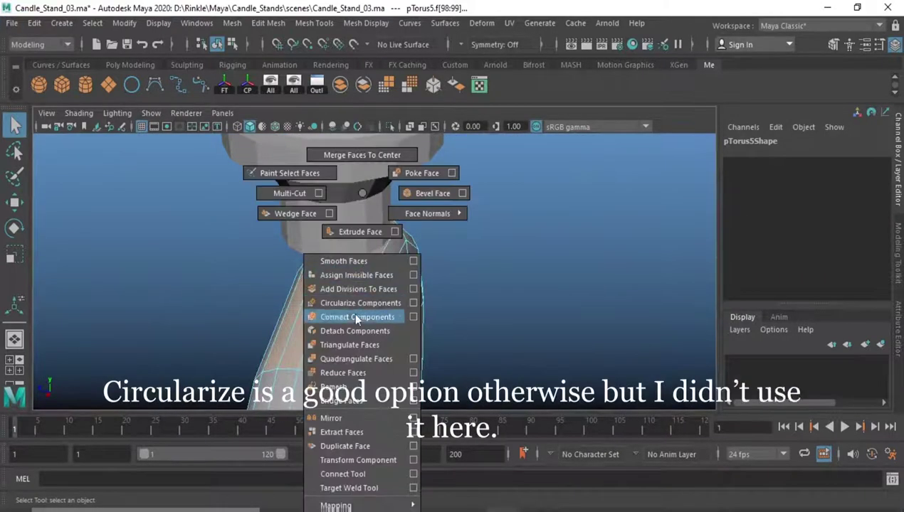
{"action": "mouse_move", "coordinate": [348, 305]}
{"action": "left_mouse_down", "text": "alt"}
{"action": "mouse_move", "coordinate": [235, 302]}
{"action": "mouse_move", "coordinate": [213, 288]}
{"action": "mouse_move", "coordinate": [338, 278]}
{"action": "left_mouse_up", "text": "alt"}
{"action": "key", "text": "ctrl+z"}
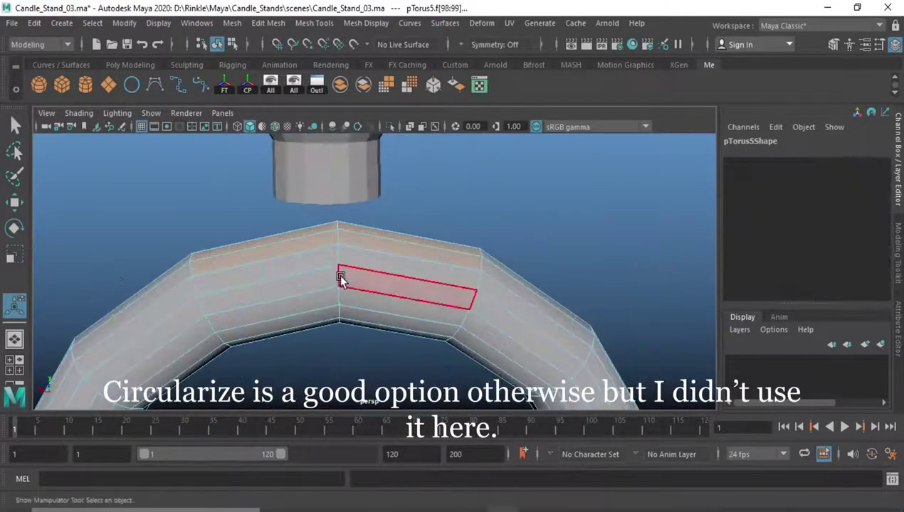
Step: Split two new edge loops across the torus top beneath the stem
{"action": "right_click_drag", "start_coordinate": [287, 293], "coordinate": [438, 336], "text": "ctrl"}
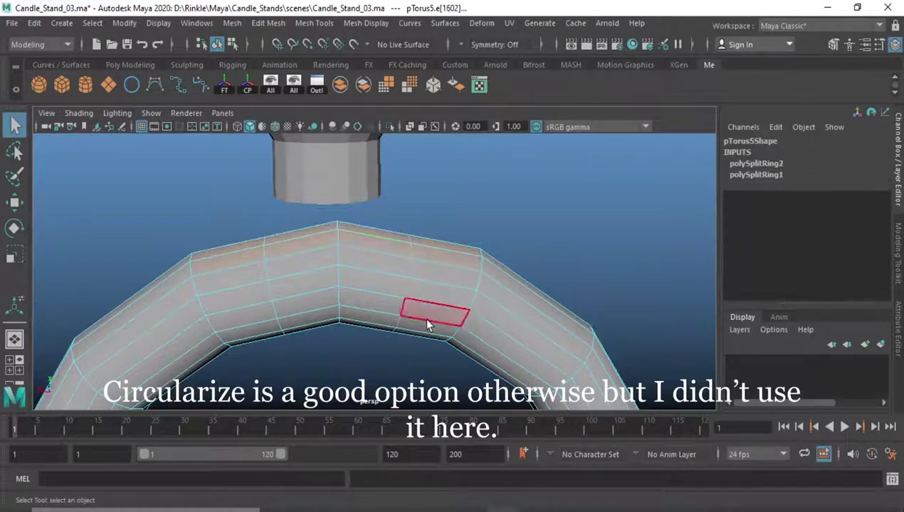
{"action": "mouse_move", "coordinate": [437, 224]}
{"action": "left_mouse_down", "text": "alt"}
{"action": "mouse_move", "coordinate": [200, 337]}
{"action": "mouse_move", "coordinate": [375, 329]}
{"action": "mouse_move", "coordinate": [401, 311]}
{"action": "mouse_move", "coordinate": [342, 219]}
{"action": "left_mouse_up", "text": "alt"}
{"action": "left_click", "coordinate": [342, 219]}
{"action": "left_click", "coordinate": [388, 299]}
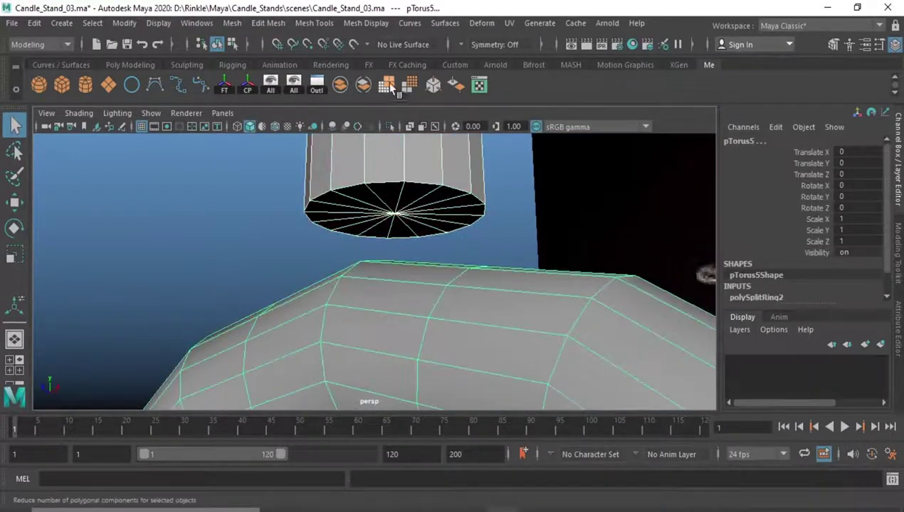
{"action": "left_click", "coordinate": [386, 82]}
Step: Save the scene and convert the cylinder cap's centre vertex into its cap faces
{"action": "key", "text": "ctrl+s"}
{"action": "key", "text": "F9"}
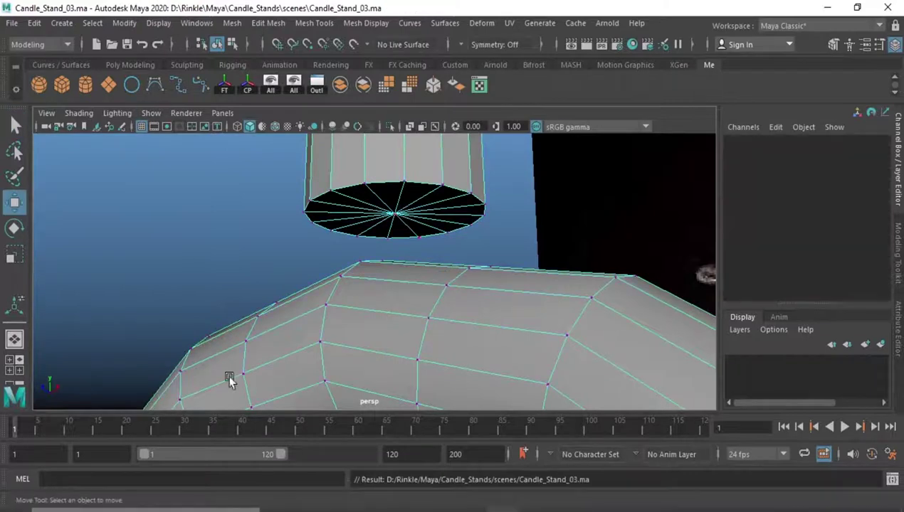
{"action": "left_click", "coordinate": [395, 212]}
{"action": "right_click_drag", "start_coordinate": [436, 202], "coordinate": [437, 248], "text": "ctrl"}
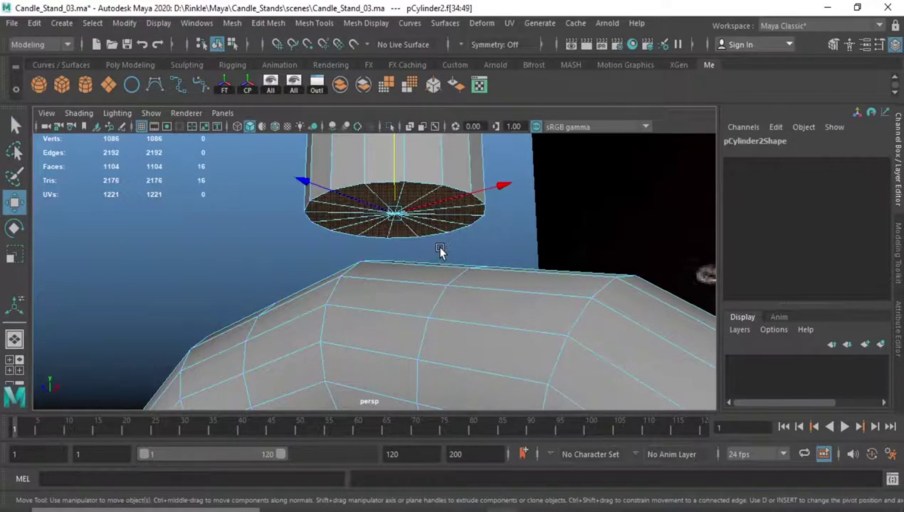
{"action": "mouse_move", "coordinate": [441, 240]}
{"action": "left_mouse_down", "text": "alt"}
{"action": "mouse_move", "coordinate": [404, 208]}
{"action": "mouse_move", "coordinate": [417, 302]}
{"action": "left_mouse_up", "text": "alt"}
Step: Select the lower ring's top faces beneath the connector
{"action": "left_click", "coordinate": [377, 370]}
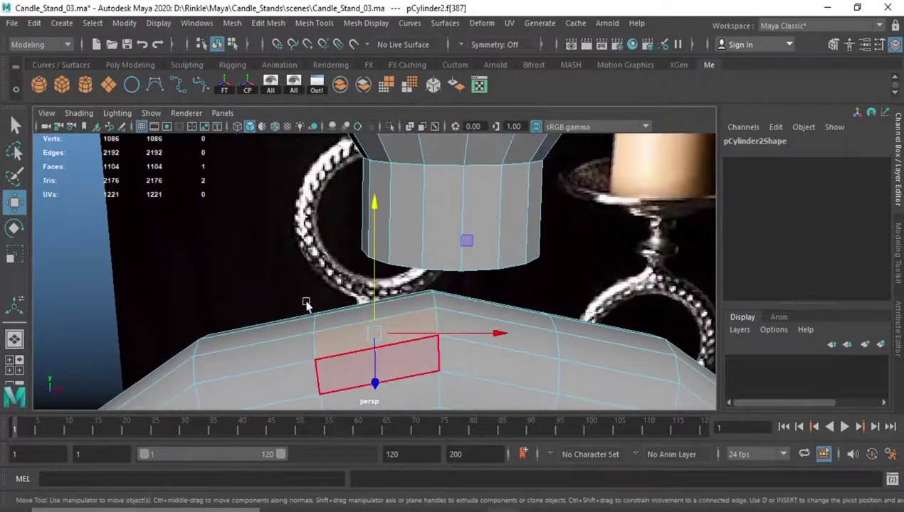
{"action": "left_click_drag", "start_coordinate": [308, 303], "coordinate": [395, 303], "text": "alt"}
{"action": "double_click", "coordinate": [360, 252], "text": "shift"}
{"action": "mouse_move", "coordinate": [359, 251]}
{"action": "left_mouse_down", "text": "alt"}
{"action": "mouse_move", "coordinate": [393, 278]}
{"action": "mouse_move", "coordinate": [521, 309]}
{"action": "mouse_move", "coordinate": [359, 262]}
{"action": "mouse_move", "coordinate": [437, 291]}
{"action": "left_mouse_up", "text": "alt"}
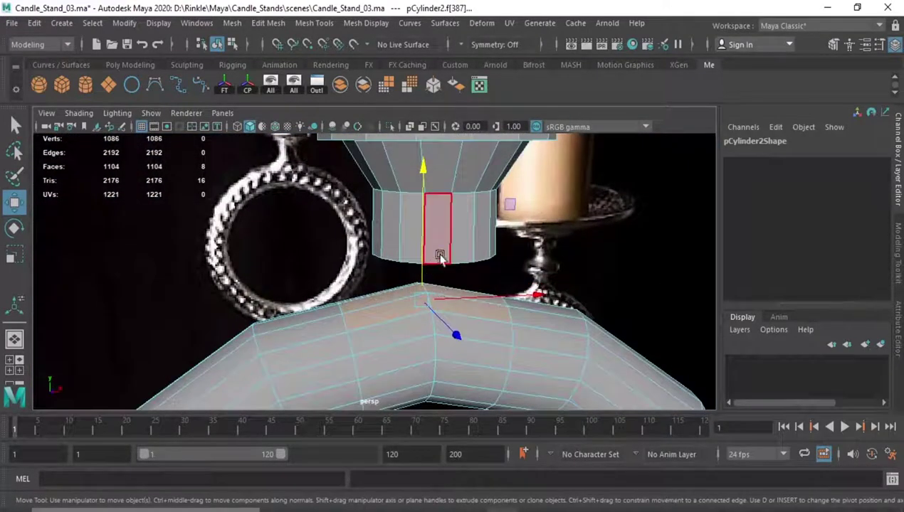
{"action": "left_click_drag", "start_coordinate": [439, 256], "coordinate": [361, 300], "text": "alt"}
{"action": "left_click_drag", "start_coordinate": [417, 311], "coordinate": [520, 292], "text": "alt"}
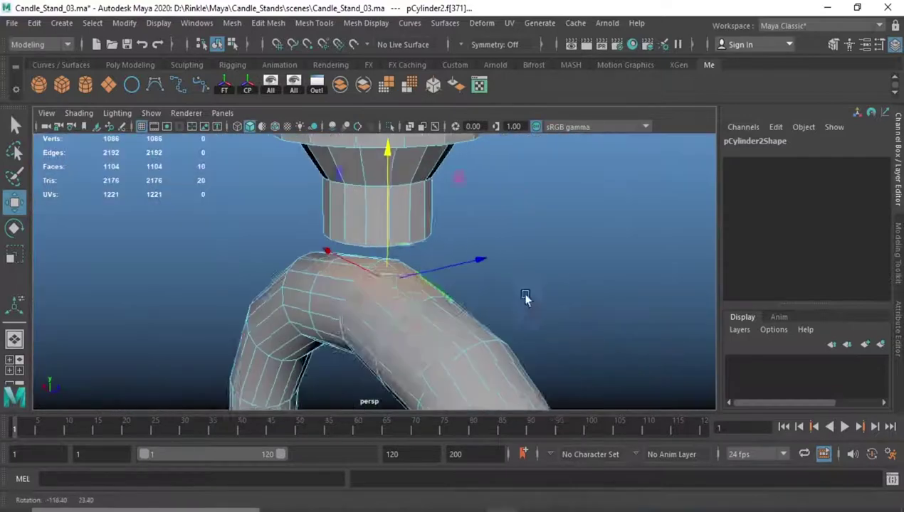
{"action": "left_click", "coordinate": [348, 299], "text": "shift"}
{"action": "mouse_move", "coordinate": [349, 298]}
{"action": "left_mouse_down", "text": "alt"}
{"action": "mouse_move", "coordinate": [460, 322]}
{"action": "mouse_move", "coordinate": [396, 277]}
{"action": "mouse_move", "coordinate": [423, 282]}
{"action": "mouse_move", "coordinate": [363, 312]}
{"action": "left_mouse_up", "text": "alt"}
{"action": "left_click", "coordinate": [363, 313], "text": "shift"}
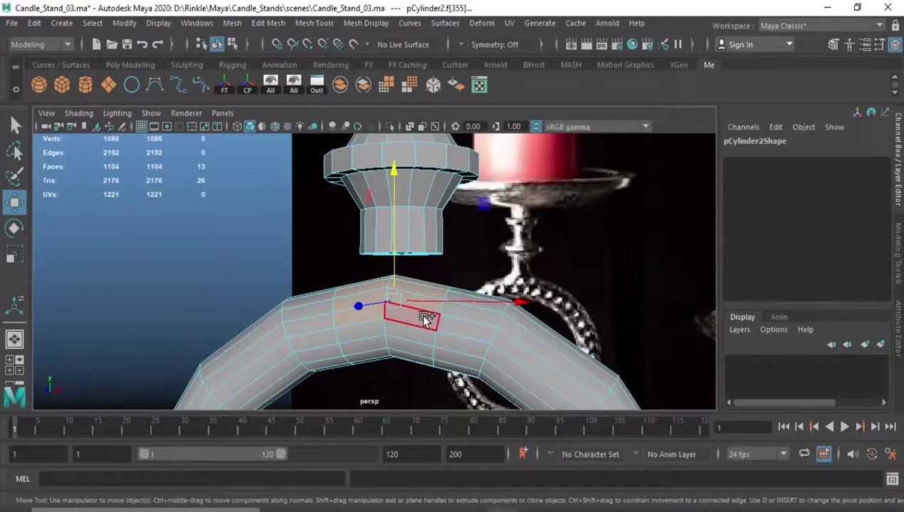
{"action": "left_click", "coordinate": [419, 313], "text": "shift"}
{"action": "left_click_drag", "start_coordinate": [289, 308], "coordinate": [400, 325], "text": "alt"}
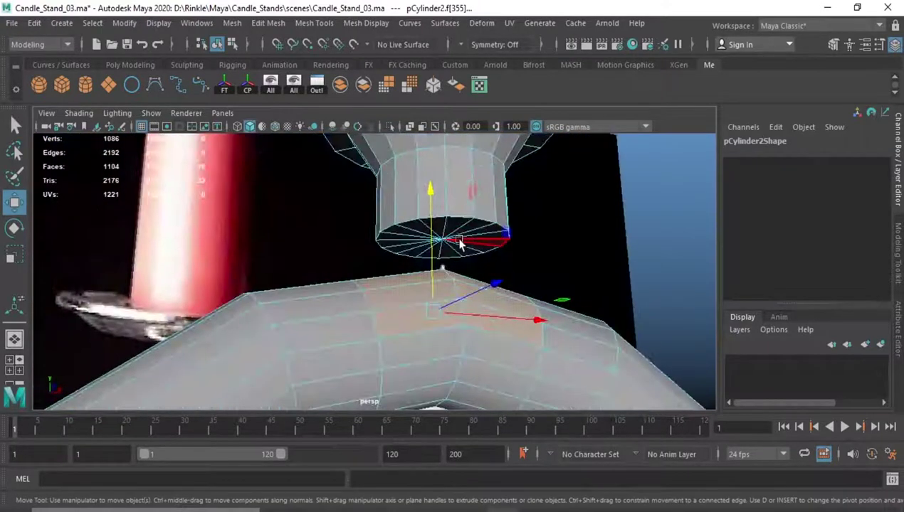
Step: Add the connector cylinder's bottom cap faces to the face selection
{"action": "right_click_drag", "start_coordinate": [460, 244], "coordinate": [486, 216]}
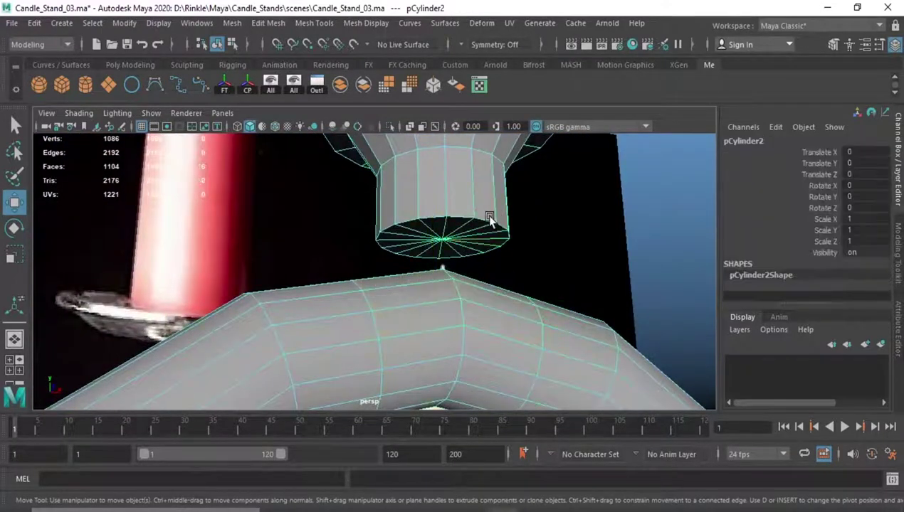
{"action": "key", "text": "ctrl+z"}
{"action": "key", "text": "F8"}
{"action": "mouse_move", "coordinate": [447, 279]}
{"action": "left_mouse_down", "text": "alt"}
{"action": "mouse_move", "coordinate": [446, 308]}
{"action": "mouse_move", "coordinate": [434, 278]}
{"action": "left_mouse_up", "text": "alt"}
{"action": "key", "text": "F11"}
{"action": "double_click", "coordinate": [419, 292]}
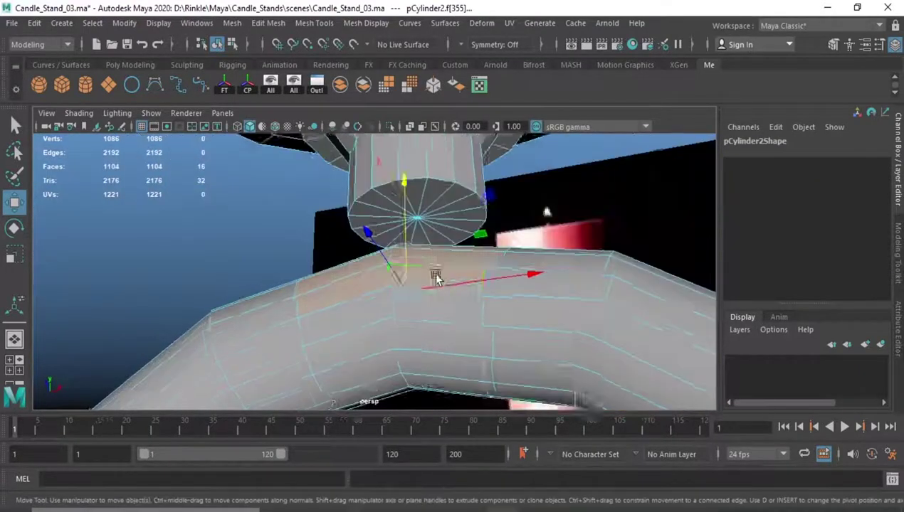
{"action": "mouse_move", "coordinate": [431, 211]}
{"action": "left_mouse_down", "text": "alt"}
{"action": "mouse_move", "coordinate": [437, 181]}
{"action": "mouse_move", "coordinate": [451, 258]}
{"action": "mouse_move", "coordinate": [478, 297]}
{"action": "left_mouse_up", "text": "alt"}
Step: Apply Bridge Faces to the selected faces, cutting an opening in the ring top
{"action": "right_click_drag", "start_coordinate": [410, 193], "coordinate": [431, 401], "text": "shift"}
{"action": "left_click_drag", "start_coordinate": [432, 384], "coordinate": [420, 329], "text": "alt"}
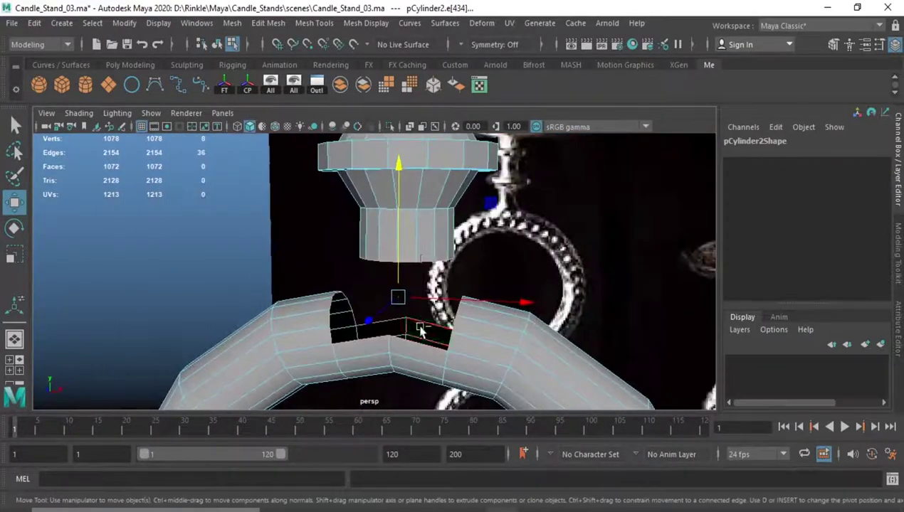
{"action": "left_click_drag", "start_coordinate": [438, 205], "coordinate": [409, 236], "text": "alt"}
Step: Select the hole's edge loop, attempt an edge Bridge, undo it, and reselect the loop
{"action": "double_click", "coordinate": [490, 273]}
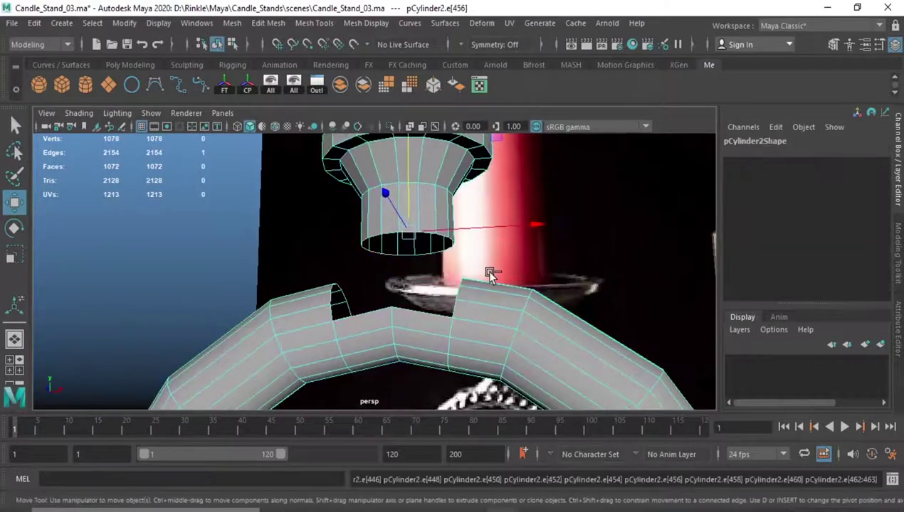
{"action": "key", "text": "ctrl+z"}
{"action": "right_click_drag", "start_coordinate": [436, 224], "coordinate": [445, 393], "text": "shift"}
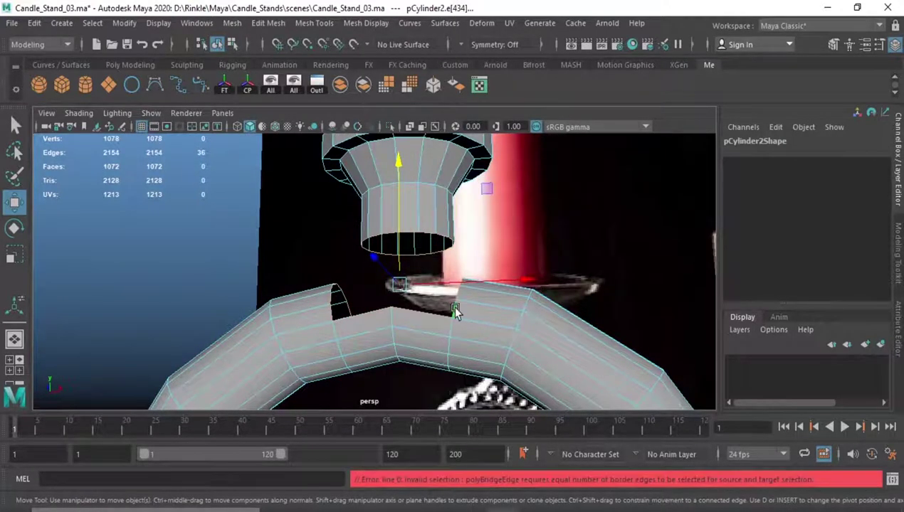
{"action": "key", "text": "ctrl+z"}
{"action": "double_click", "coordinate": [458, 311]}
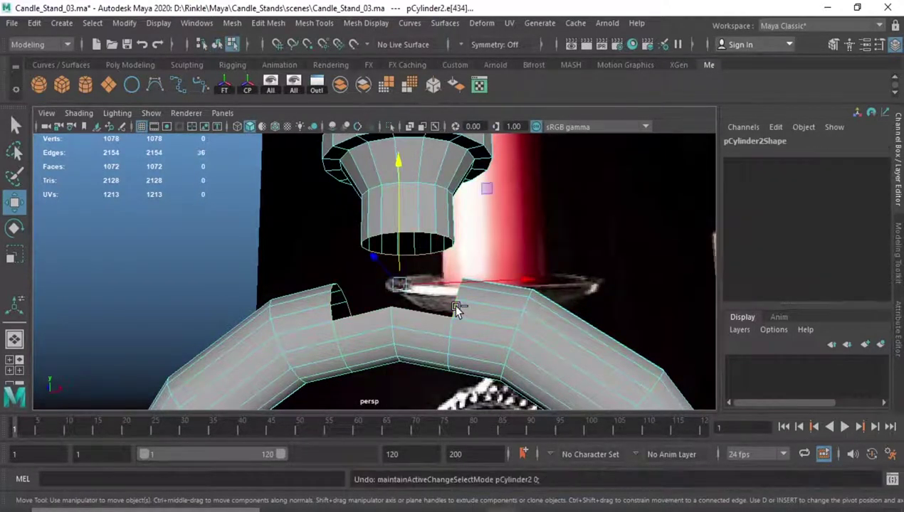
{"action": "mouse_move", "coordinate": [456, 309]}
{"action": "left_mouse_down", "text": "alt"}
{"action": "mouse_move", "coordinate": [343, 234]}
{"action": "mouse_move", "coordinate": [404, 251]}
{"action": "left_mouse_up", "text": "alt"}
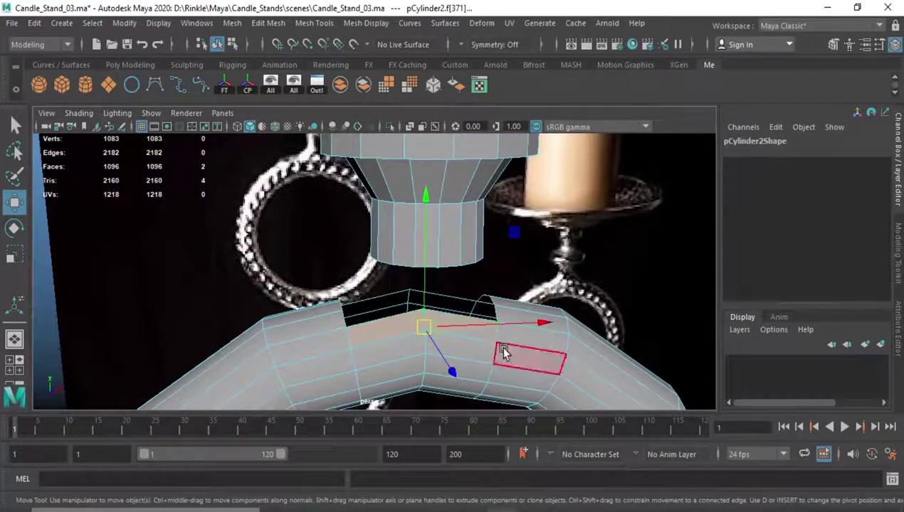
Step: Delete an extra face beside the hole and the connector cap's centre vertex
{"action": "left_click", "coordinate": [339, 345]}
{"action": "mouse_move", "coordinate": [361, 362]}
{"action": "left_mouse_down", "text": "alt"}
{"action": "mouse_move", "coordinate": [544, 373]}
{"action": "mouse_move", "coordinate": [337, 294]}
{"action": "left_mouse_up", "text": "alt"}
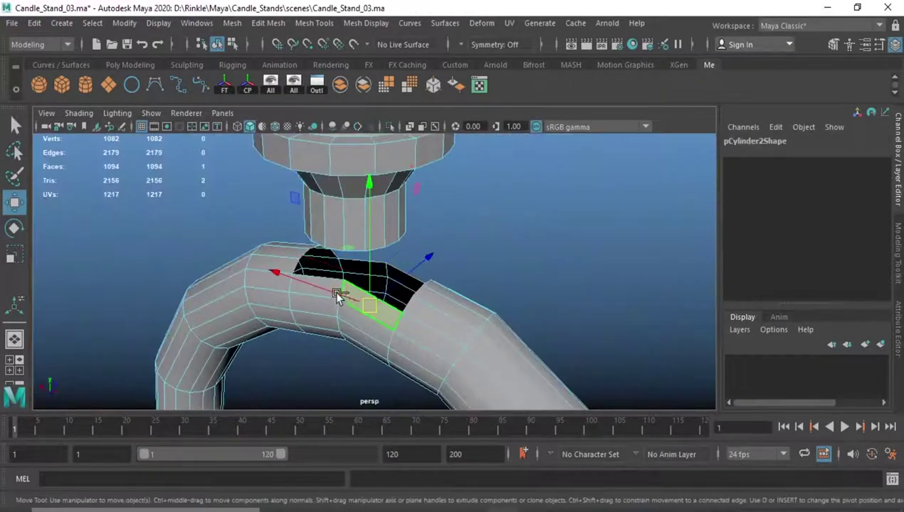
{"action": "key", "text": "Delete"}
{"action": "mouse_move", "coordinate": [397, 319]}
{"action": "left_mouse_down", "text": "alt"}
{"action": "mouse_move", "coordinate": [323, 322]}
{"action": "mouse_move", "coordinate": [414, 247]}
{"action": "mouse_move", "coordinate": [393, 253]}
{"action": "left_mouse_up", "text": "alt"}
{"action": "left_click", "coordinate": [414, 247]}
{"action": "key", "text": "Delete"}
Step: Select both edge loops and bridge the connector's open bottom into the ring hole
{"action": "key", "text": "F10"}
{"action": "left_click", "coordinate": [421, 227]}
{"action": "left_click", "coordinate": [399, 333], "text": "shift"}
{"action": "right_click_drag", "start_coordinate": [480, 282], "coordinate": [498, 430], "text": "shift"}
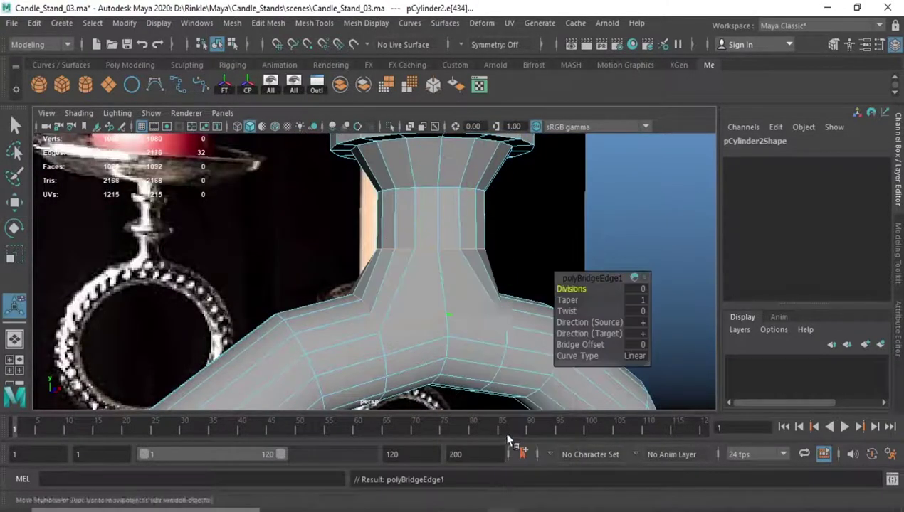
{"action": "left_click_drag", "start_coordinate": [498, 399], "coordinate": [423, 313], "text": "alt"}
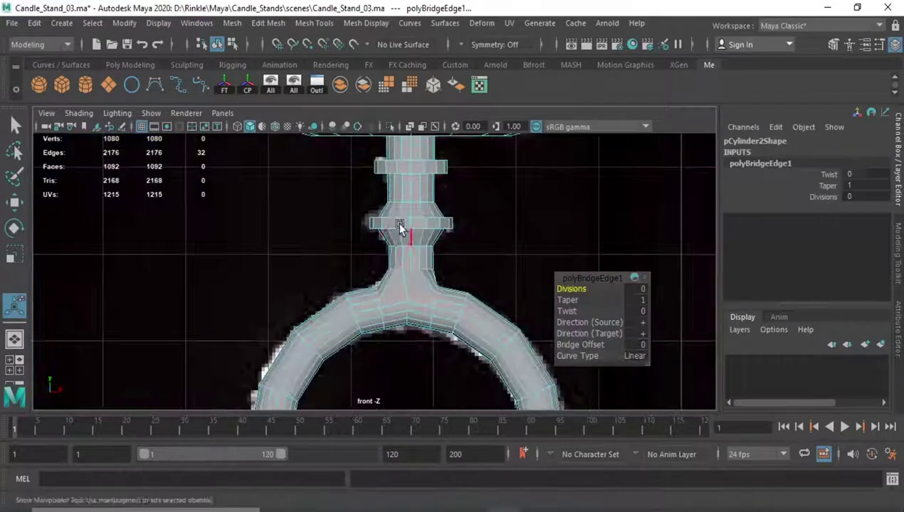
{"action": "scroll", "coordinate": [404, 232], "scroll_direction": "up", "scroll_amount": 3}
{"action": "scroll", "coordinate": [484, 284], "scroll_direction": "up", "scroll_amount": 2}
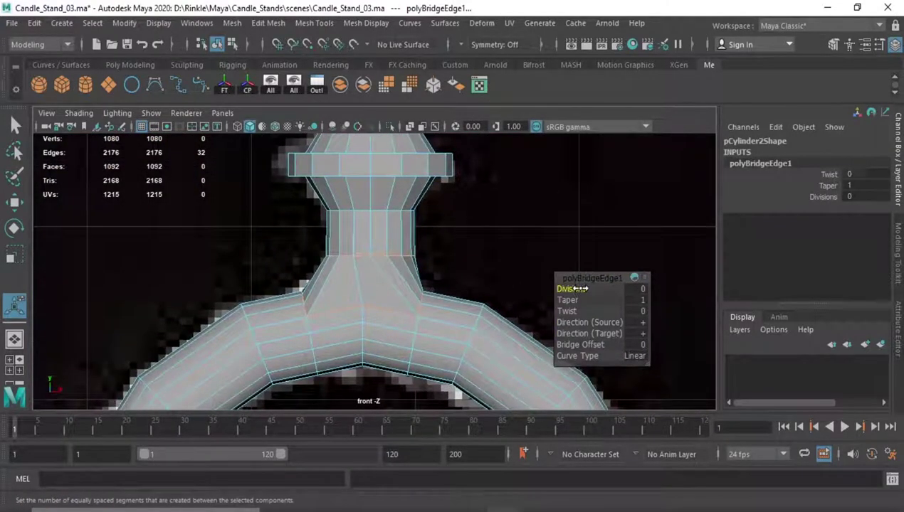
Step: Select the junction's centre vertex column and move vertices to even out the joint
{"action": "key", "text": "F9"}
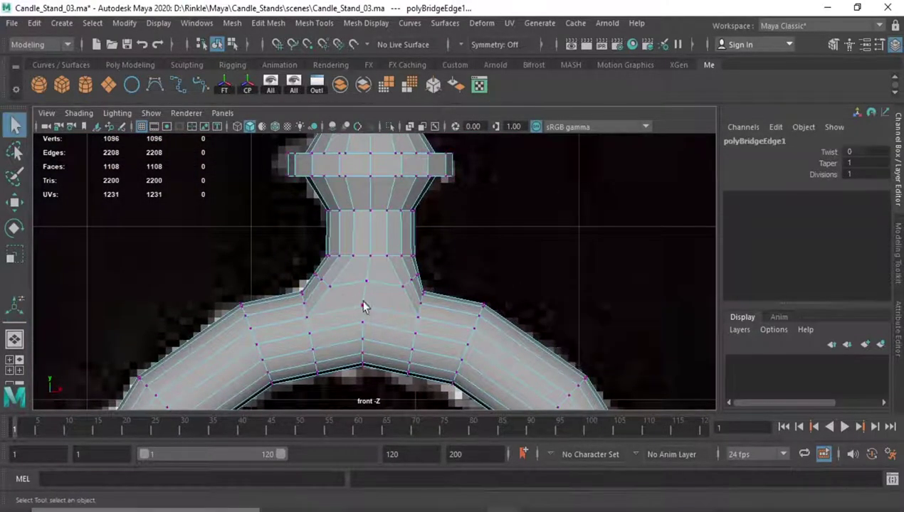
{"action": "left_click_drag", "start_coordinate": [360, 298], "coordinate": [389, 370]}
{"action": "middle_click_drag", "start_coordinate": [389, 326], "coordinate": [384, 293], "text": "alt"}
{"action": "key", "text": "w"}
{"action": "left_click", "coordinate": [466, 306]}
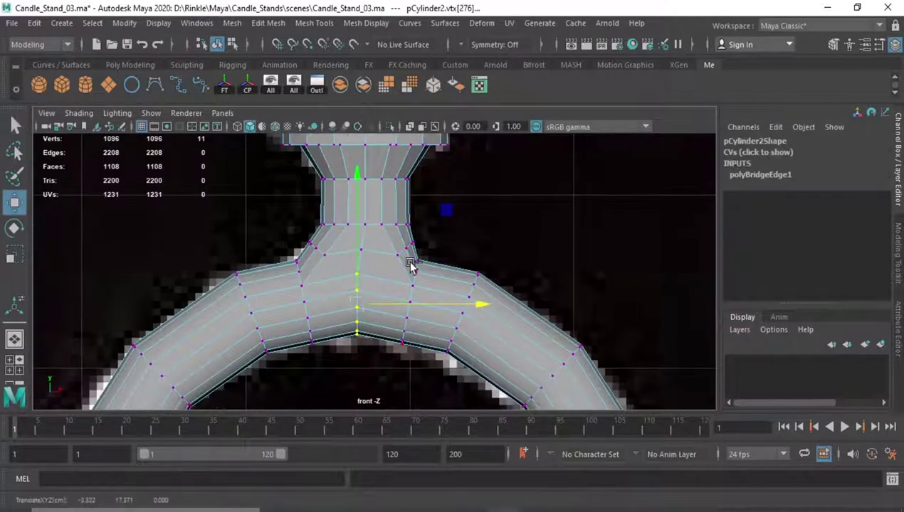
{"action": "left_click", "coordinate": [377, 245]}
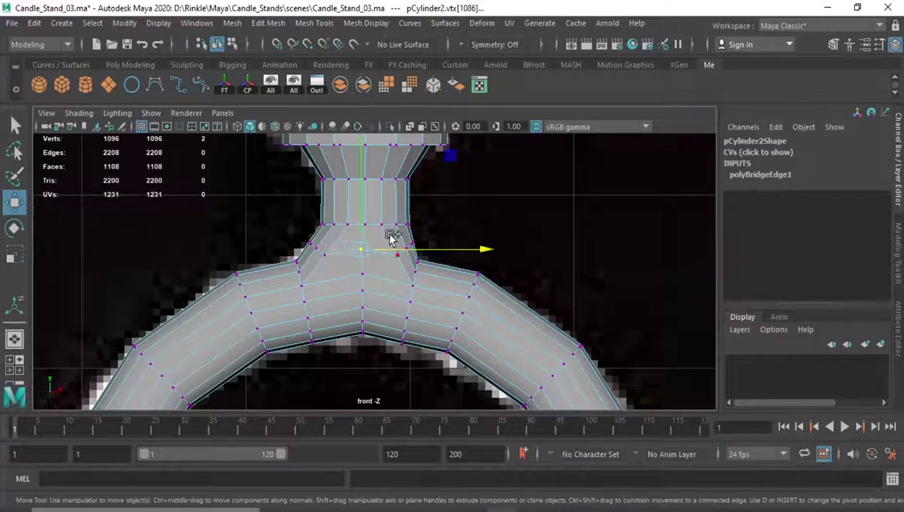
{"action": "middle_click_drag", "start_coordinate": [391, 238], "coordinate": [375, 226]}
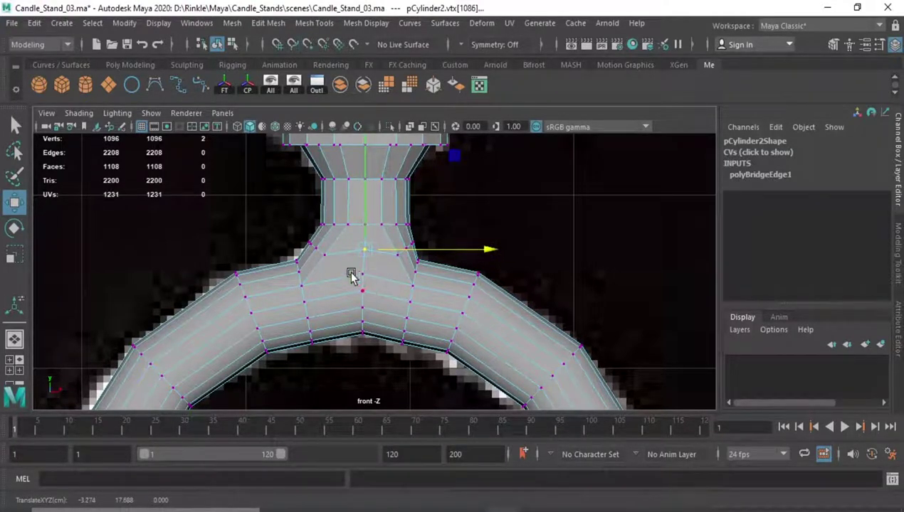
{"action": "key", "text": "ctrl+z"}
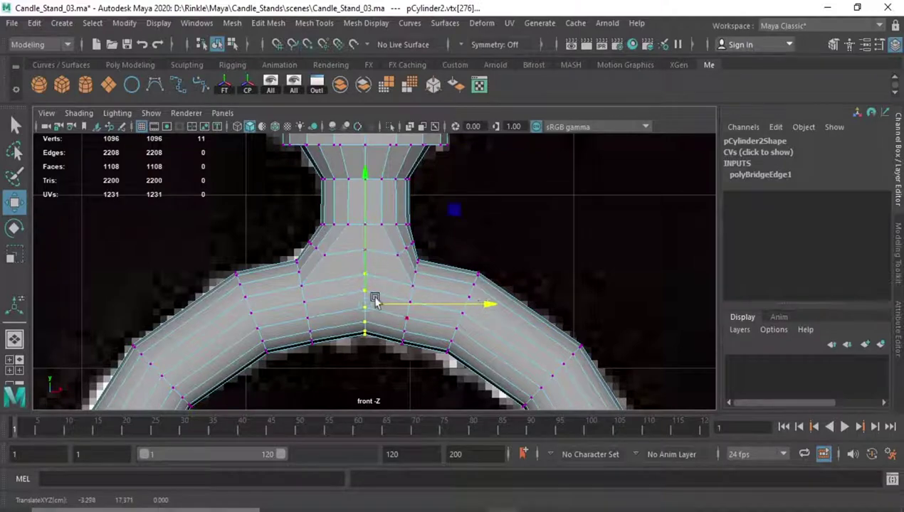
Step: Switch to edge mode and select the edge loop across the junction
{"action": "key", "text": "F8"}
{"action": "scroll", "coordinate": [403, 256], "scroll_direction": "down", "scroll_amount": 3}
{"action": "scroll", "coordinate": [333, 242], "scroll_direction": "up", "scroll_amount": 3}
{"action": "scroll", "coordinate": [299, 266], "scroll_direction": "up", "scroll_amount": 2}
{"action": "key", "text": "F8"}
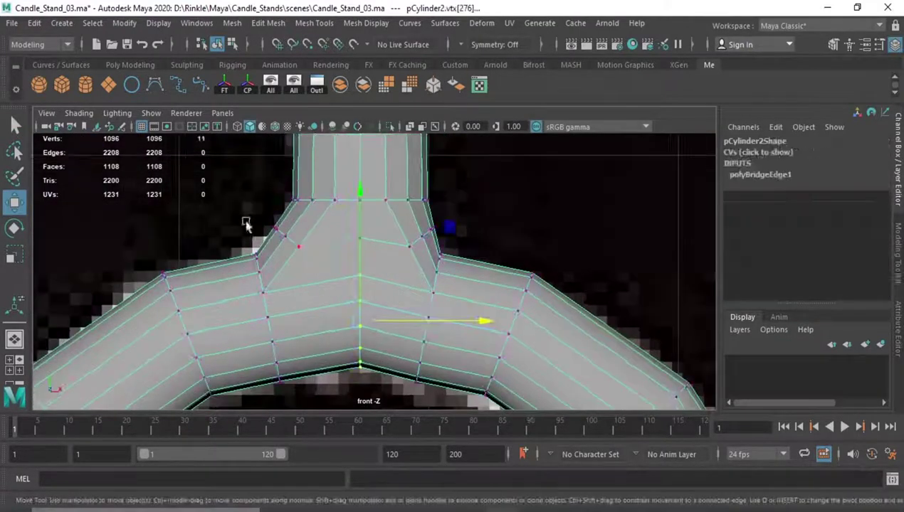
{"action": "key", "text": "F10"}
{"action": "double_click", "coordinate": [318, 230]}
{"action": "right_click_drag", "start_coordinate": [321, 227], "coordinate": [316, 330], "text": "shift"}
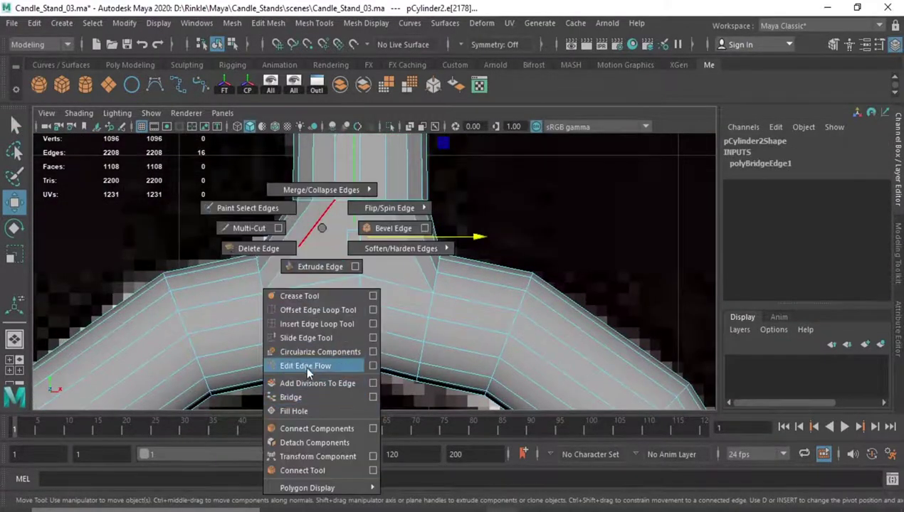
Step: Apply Edit Edge Flow to the junction edges, widen them slightly, and repeat on the right shoulder
{"action": "right_click_drag", "start_coordinate": [304, 365], "coordinate": [305, 366], "text": "shift"}
{"action": "mouse_move", "coordinate": [416, 318]}
{"action": "left_mouse_down", "text": "alt"}
{"action": "mouse_move", "coordinate": [397, 286]}
{"action": "mouse_move", "coordinate": [439, 299]}
{"action": "mouse_move", "coordinate": [406, 285]}
{"action": "left_mouse_up", "text": "alt"}
{"action": "key", "text": "r"}
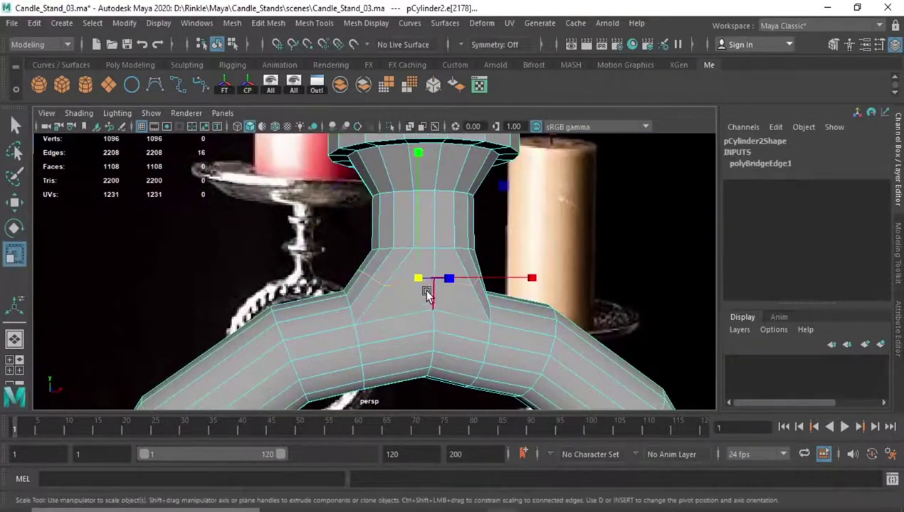
{"action": "key", "text": "space"}
{"action": "left_click_drag", "start_coordinate": [472, 236], "coordinate": [479, 238]}
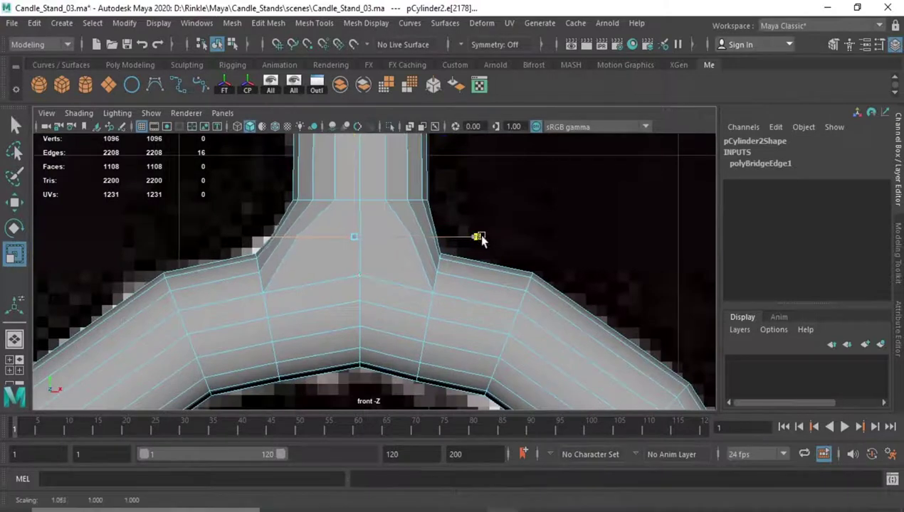
{"action": "left_click", "coordinate": [437, 292]}
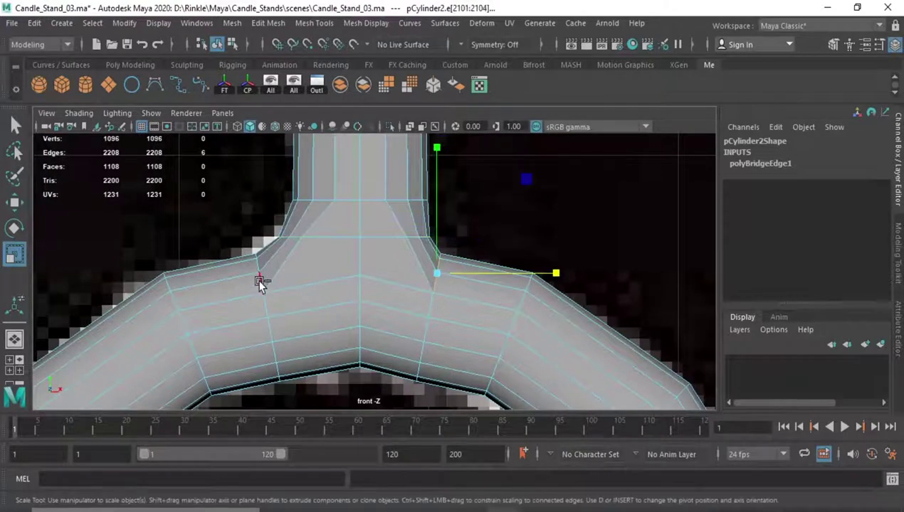
{"action": "right_click_drag", "start_coordinate": [260, 282], "coordinate": [299, 400], "text": "shift"}
Step: Save Candle_Stand_03.ma in object mode and toggle the attribute panel
{"action": "key", "text": "F8"}
{"action": "key", "text": "q"}
{"action": "key", "text": "ctrl+s"}
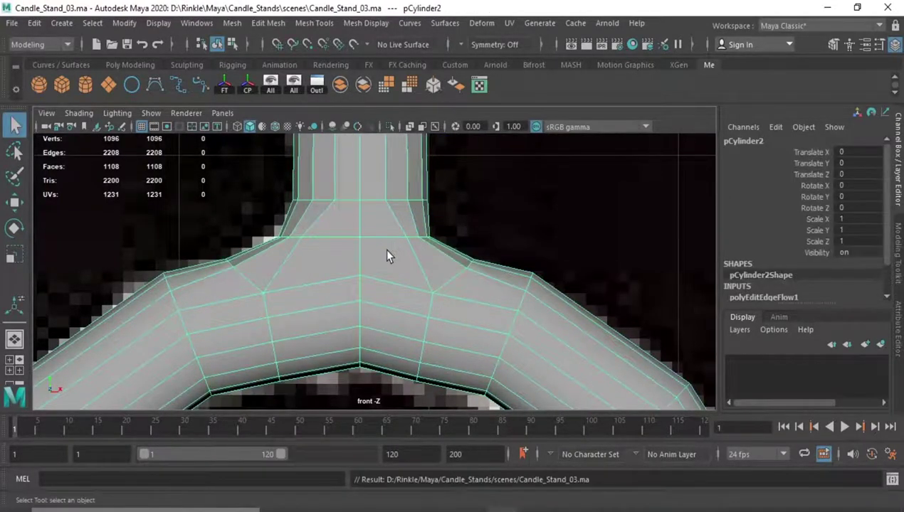
{"action": "scroll", "coordinate": [386, 256], "scroll_direction": "down", "scroll_amount": 4}
{"action": "key", "text": "ctrl+a"}
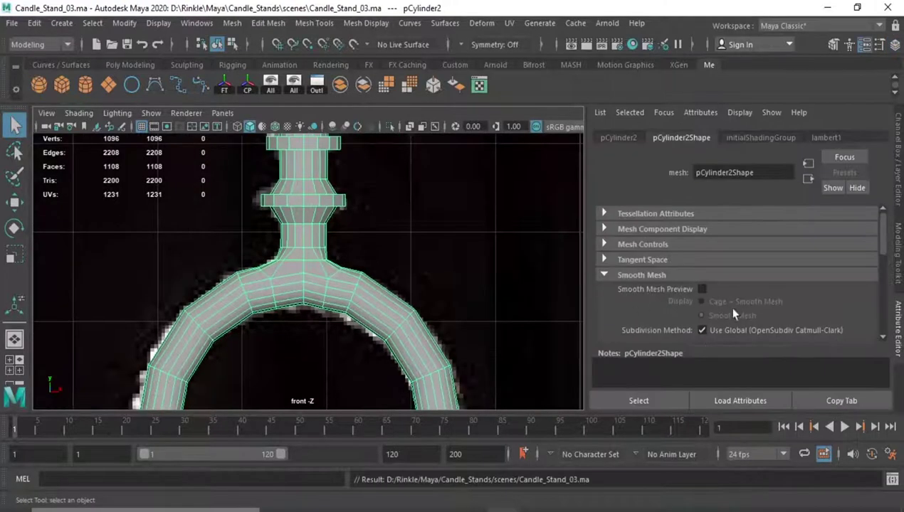
{"action": "key", "text": "ctrl+a"}
Step: Preview the smoothed mesh, return to perspective, and select the candle stand in low-poly view
{"action": "key", "text": "3"}
{"action": "key", "text": "space"}
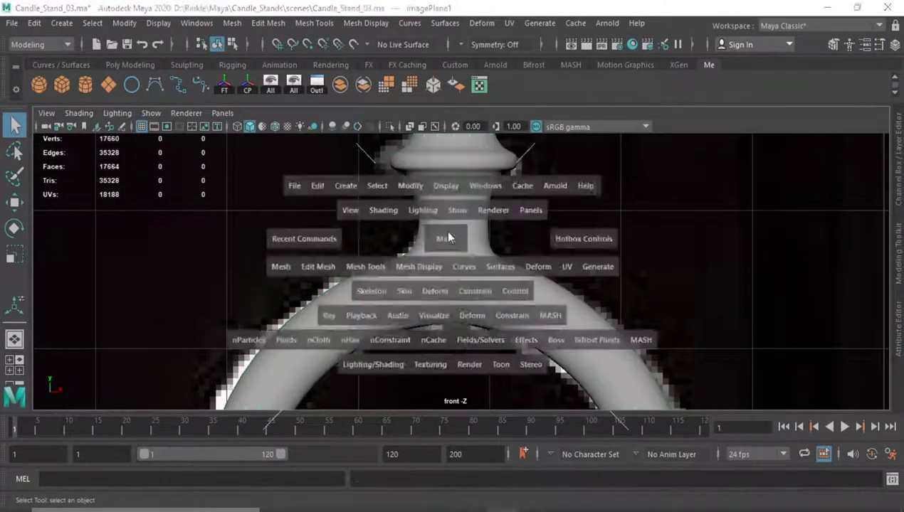
{"action": "mouse_move", "coordinate": [454, 217]}
{"action": "left_mouse_down"}
{"action": "mouse_move", "coordinate": [441, 232]}
{"action": "mouse_move", "coordinate": [510, 306]}
{"action": "left_mouse_up"}
{"action": "scroll", "coordinate": [510, 306], "scroll_direction": "up", "scroll_amount": 2}
{"action": "left_click", "coordinate": [526, 322]}
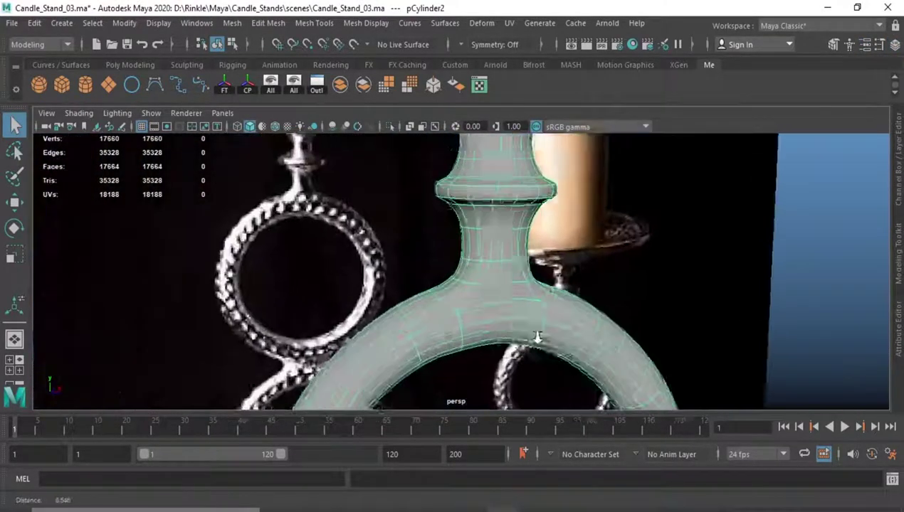
{"action": "scroll", "coordinate": [516, 294], "scroll_direction": "up", "scroll_amount": 2}
{"action": "key", "text": "1"}
Step: Apply Edit Edge Flow to the stem-ring junction edges and save the scene
{"action": "mouse_move", "coordinate": [518, 329]}
{"action": "left_mouse_down", "text": "alt"}
{"action": "mouse_move", "coordinate": [556, 328]}
{"action": "mouse_move", "coordinate": [488, 322]}
{"action": "left_mouse_up", "text": "alt"}
{"action": "right_click_drag", "start_coordinate": [553, 310], "coordinate": [516, 302], "text": "shift"}
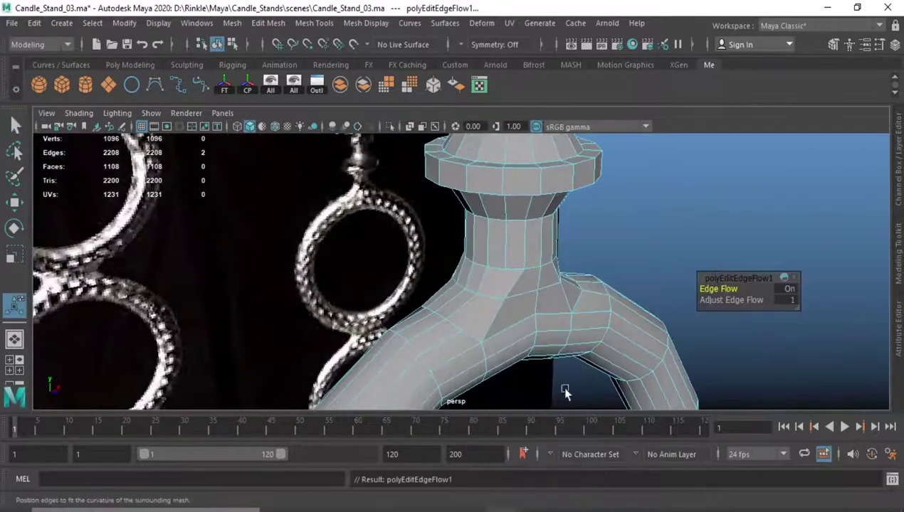
{"action": "mouse_move", "coordinate": [564, 389]}
{"action": "left_mouse_down", "text": "alt"}
{"action": "mouse_move", "coordinate": [536, 309]}
{"action": "mouse_move", "coordinate": [510, 314]}
{"action": "left_mouse_up", "text": "alt"}
{"action": "left_click", "coordinate": [510, 313]}
{"action": "right_click_drag", "start_coordinate": [581, 353], "coordinate": [574, 339], "text": "shift"}
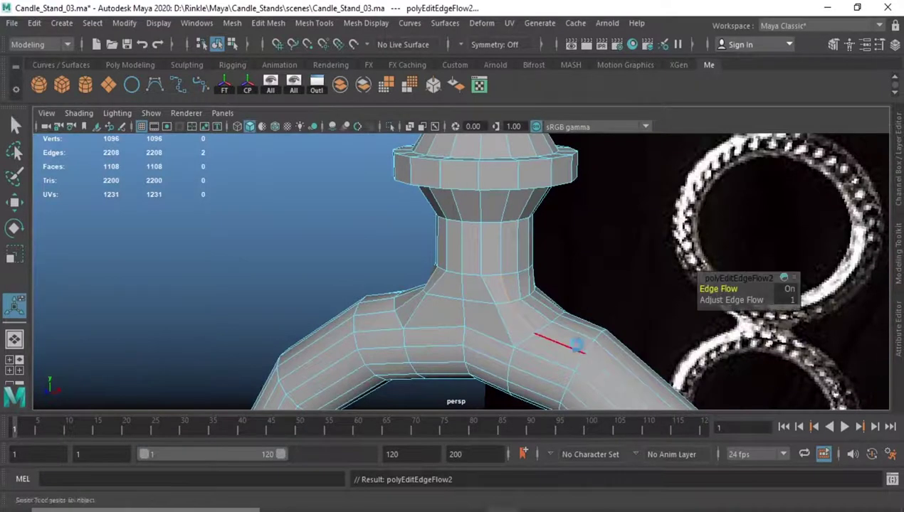
{"action": "key", "text": "ctrl+s"}
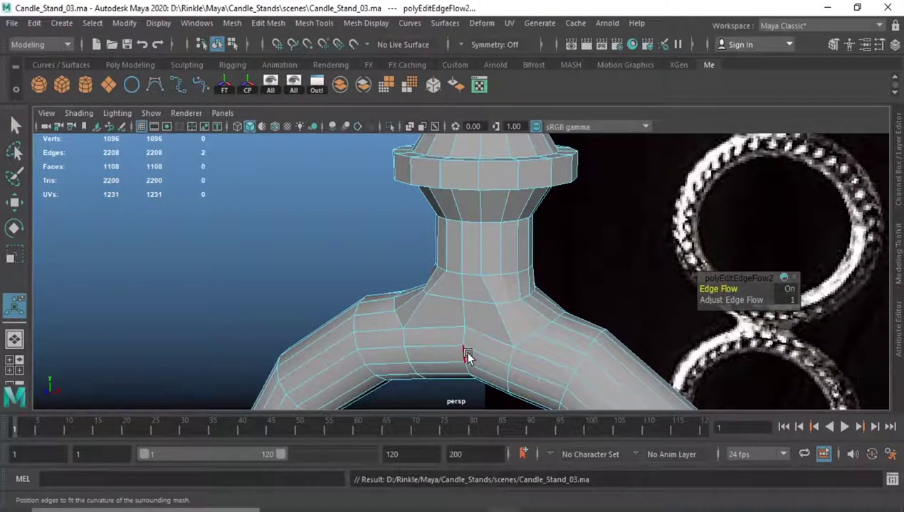
Step: Move junction vertices where the stem meets the ring along their neighbouring edges
{"action": "mouse_move", "coordinate": [422, 303]}
{"action": "left_mouse_down", "text": "alt"}
{"action": "mouse_move", "coordinate": [353, 299]}
{"action": "mouse_move", "coordinate": [454, 302]}
{"action": "left_mouse_up", "text": "alt"}
{"action": "key", "text": "F9"}
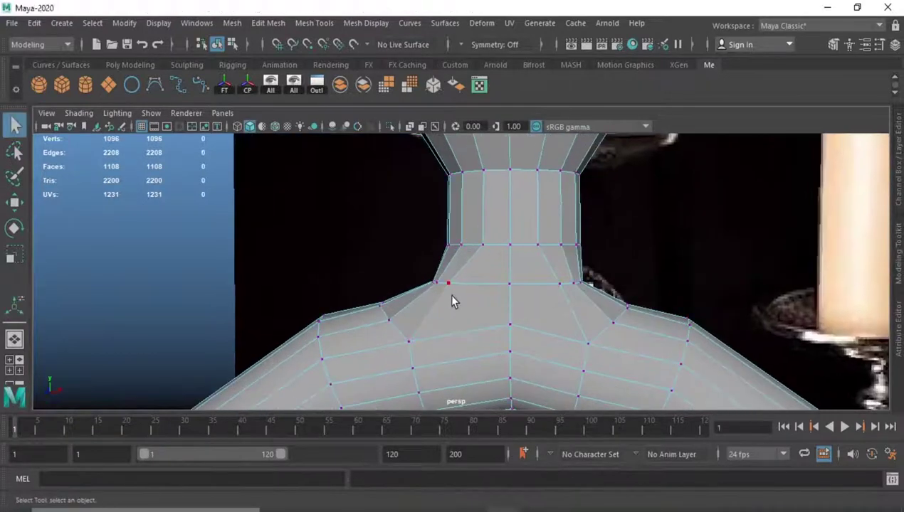
{"action": "left_click", "coordinate": [448, 283]}
{"action": "key", "text": "w"}
{"action": "left_click", "coordinate": [423, 297]}
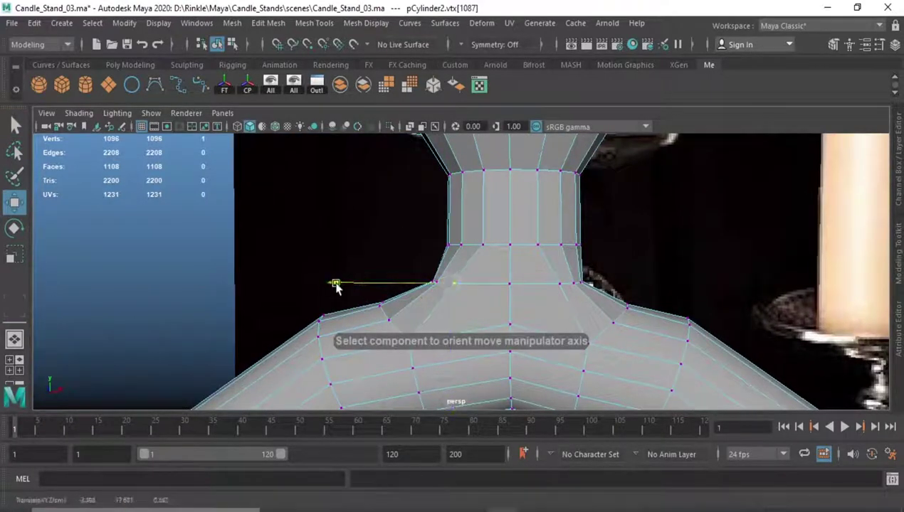
{"action": "left_click", "coordinate": [559, 284]}
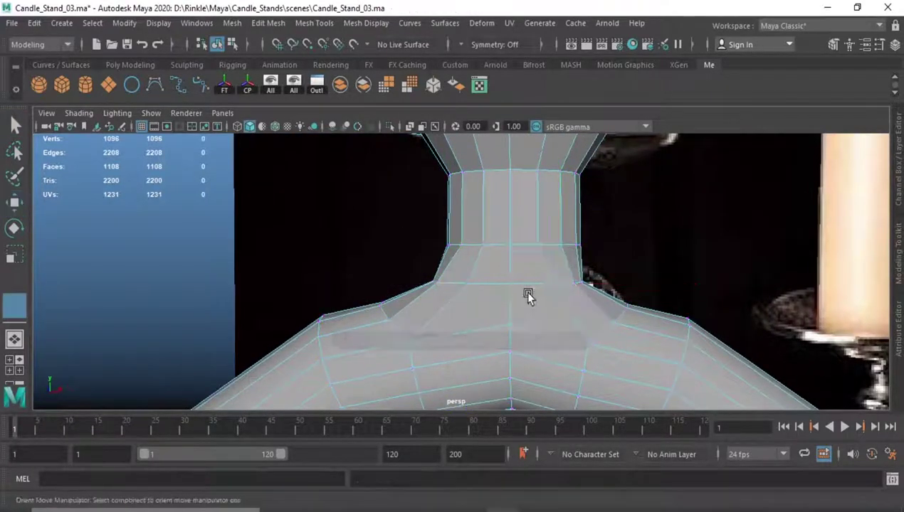
{"action": "left_click", "coordinate": [530, 297]}
Step: Adjust a vertex on the other side of the junction along an adjacent edge
{"action": "mouse_move", "coordinate": [421, 288]}
{"action": "left_mouse_down", "text": "alt"}
{"action": "mouse_move", "coordinate": [383, 278]}
{"action": "mouse_move", "coordinate": [448, 298]}
{"action": "left_mouse_up", "text": "alt"}
{"action": "left_click", "coordinate": [359, 255]}
{"action": "mouse_move", "coordinate": [360, 255]}
{"action": "left_mouse_down", "text": "alt"}
{"action": "mouse_move", "coordinate": [447, 264]}
{"action": "mouse_move", "coordinate": [399, 317]}
{"action": "left_mouse_up", "text": "alt"}
{"action": "left_click", "coordinate": [274, 279]}
{"action": "left_click_drag", "start_coordinate": [273, 277], "coordinate": [395, 315], "text": "alt"}
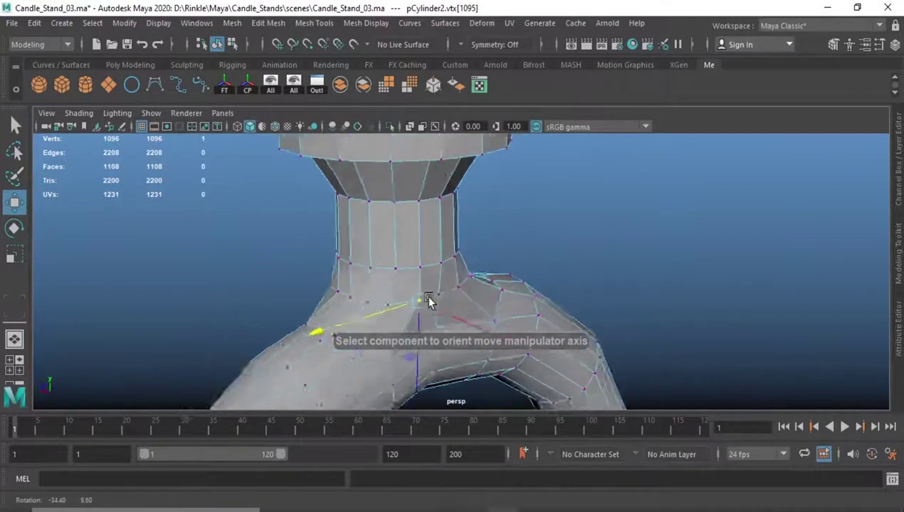
{"action": "left_click", "coordinate": [394, 313]}
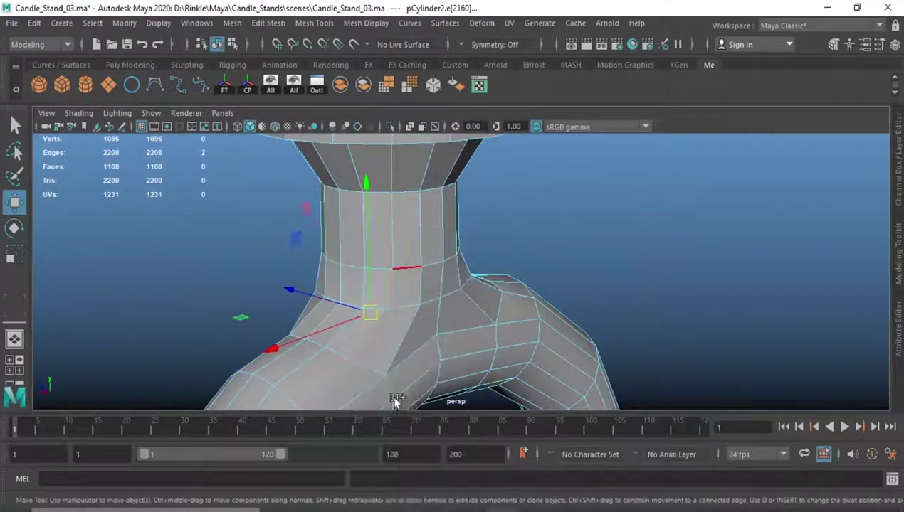
Step: Switch back to smooth preview in object mode and save the scene
{"action": "scroll", "coordinate": [390, 394], "scroll_direction": "up", "scroll_amount": 2}
{"action": "key", "text": "q"}
{"action": "key", "text": "3"}
{"action": "scroll", "coordinate": [429, 283], "scroll_direction": "down", "scroll_amount": 2}
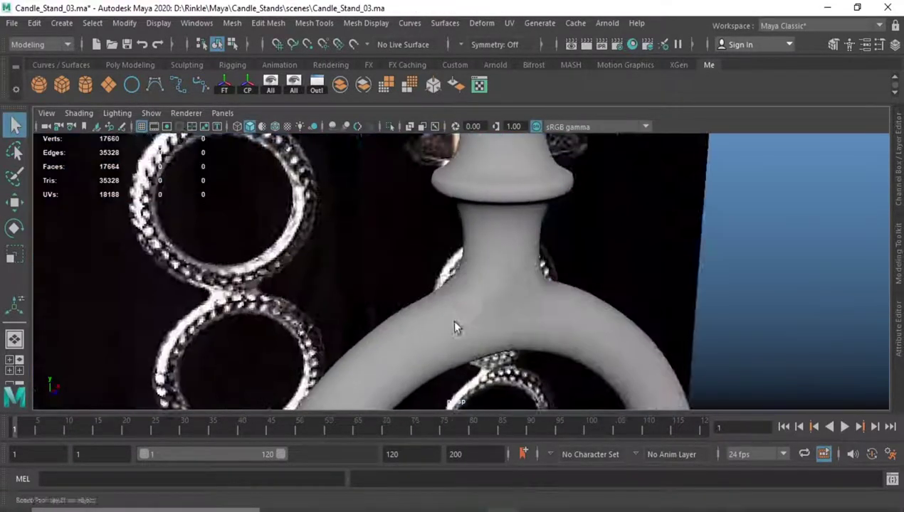
{"action": "key", "text": "ctrl+s"}
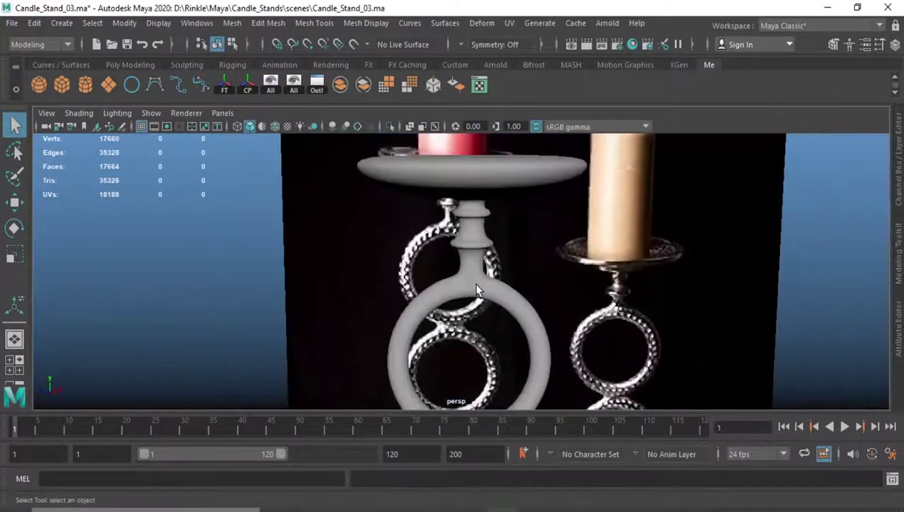
Step: Extrude the top cap faces, inset them, then extrude again and sink the centre into a dish
{"action": "left_click_drag", "start_coordinate": [367, 241], "coordinate": [423, 202], "text": "alt"}
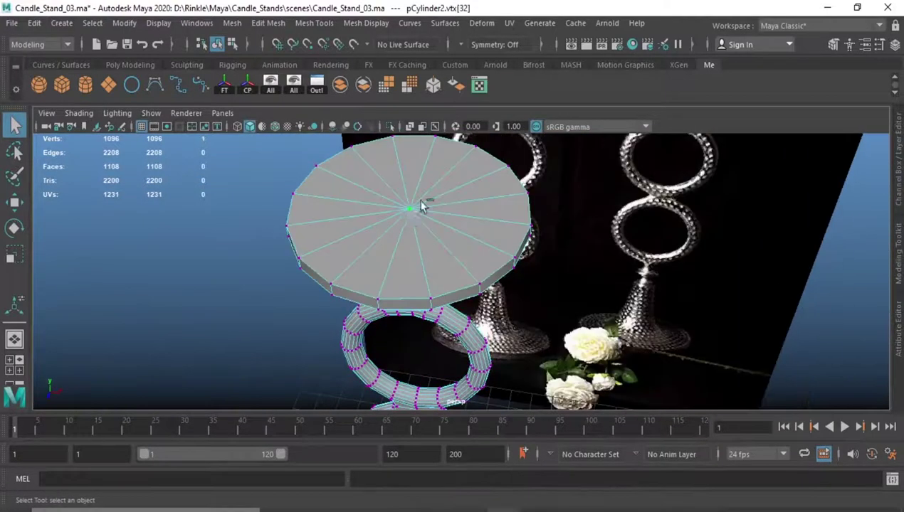
{"action": "right_click_drag", "start_coordinate": [423, 232], "coordinate": [406, 254], "text": "shift"}
{"action": "key", "text": "ctrl+e"}
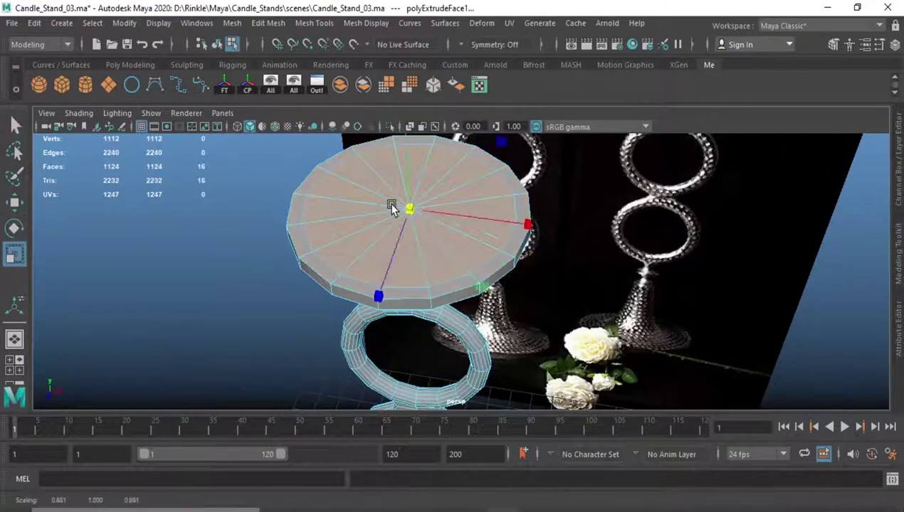
{"action": "left_click_drag", "start_coordinate": [389, 206], "coordinate": [378, 218], "text": "alt"}
{"action": "middle_click_drag", "start_coordinate": [379, 218], "coordinate": [360, 276], "text": "alt"}
{"action": "right_click_drag", "start_coordinate": [360, 276], "coordinate": [421, 304], "text": "alt"}
{"action": "left_click_drag", "start_coordinate": [422, 304], "coordinate": [423, 302]}
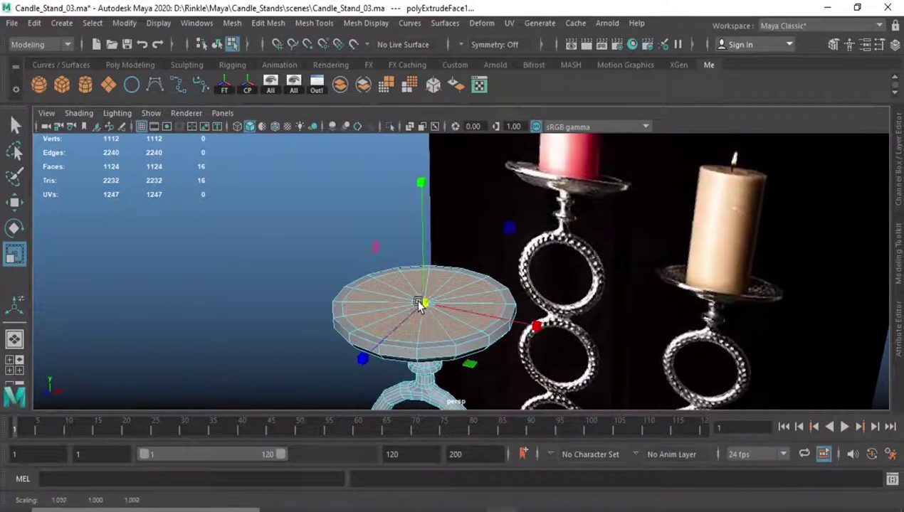
{"action": "key", "text": "ctrl+e"}
{"action": "key", "text": "w"}
{"action": "left_click_drag", "start_coordinate": [423, 184], "coordinate": [425, 192]}
Step: Thicken the cap's side face loop by extruding it with Thickness 0.1
{"action": "left_click", "coordinate": [356, 327]}
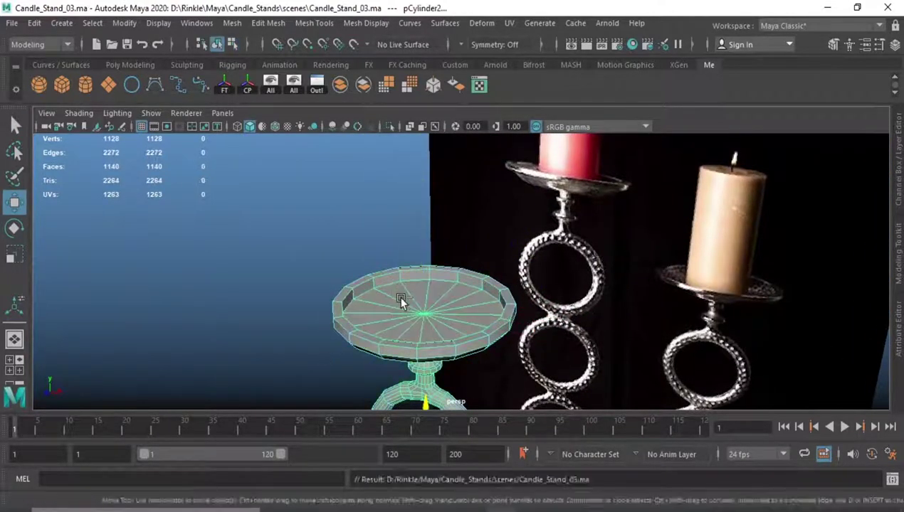
{"action": "mouse_move", "coordinate": [401, 302]}
{"action": "left_mouse_down", "text": "alt"}
{"action": "mouse_move", "coordinate": [377, 299]}
{"action": "mouse_move", "coordinate": [427, 355]}
{"action": "left_mouse_up", "text": "alt"}
{"action": "double_click", "coordinate": [375, 297]}
{"action": "key", "text": "ctrl+e"}
{"action": "type", "text": "0.1"}
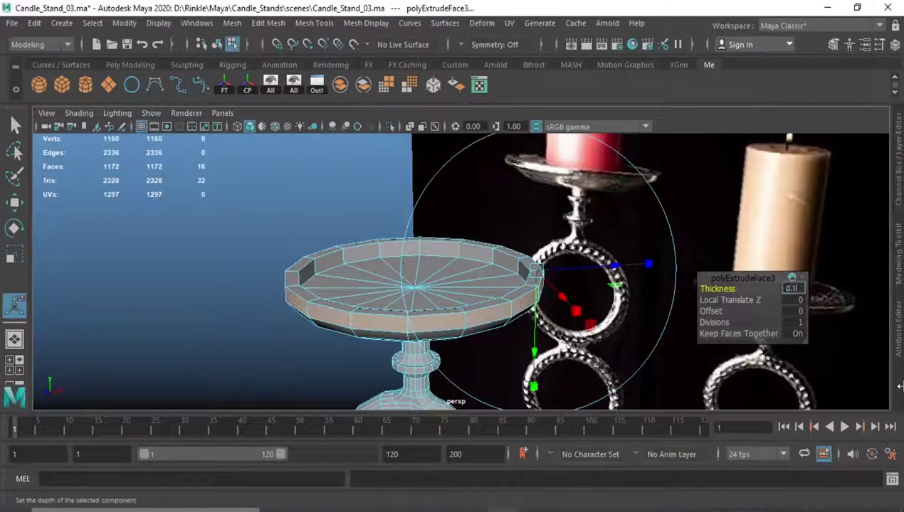
{"action": "key", "text": "Return"}
{"action": "key", "text": "q"}
Step: Delete the extra edge loop from the dish rim
{"action": "left_click", "coordinate": [297, 302]}
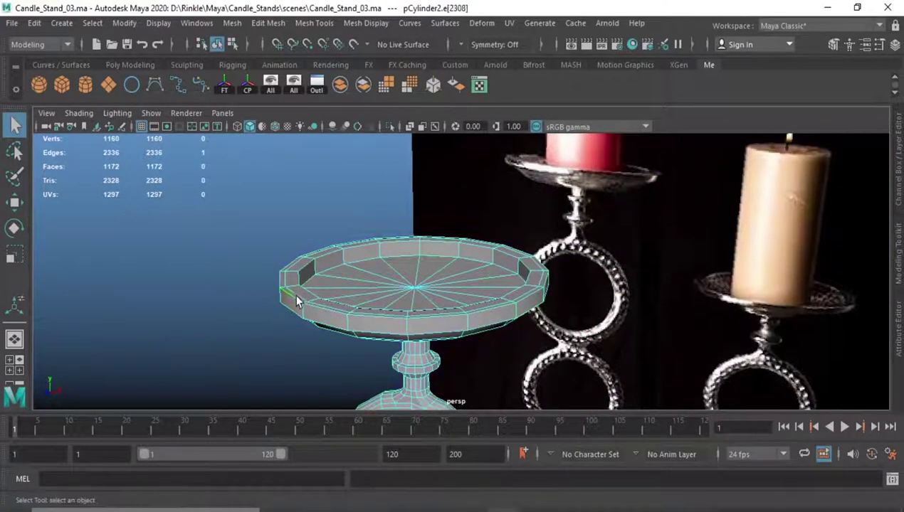
{"action": "key", "text": "Delete"}
{"action": "key", "text": "w"}
{"action": "mouse_move", "coordinate": [369, 287]}
{"action": "left_mouse_down", "text": "alt"}
{"action": "mouse_move", "coordinate": [363, 202]}
{"action": "mouse_move", "coordinate": [404, 313]}
{"action": "left_mouse_up", "text": "alt"}
{"action": "left_click", "coordinate": [377, 304]}
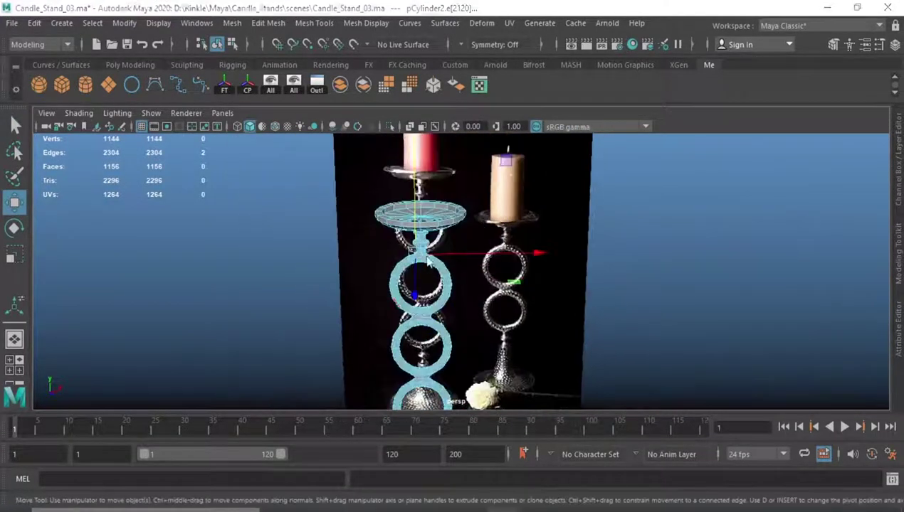
Step: Frame the stand's bottom ring in front view and save the scene
{"action": "middle_click_drag", "start_coordinate": [430, 282], "coordinate": [434, 242], "text": "alt"}
{"action": "scroll", "coordinate": [417, 300], "scroll_direction": "up", "scroll_amount": 3}
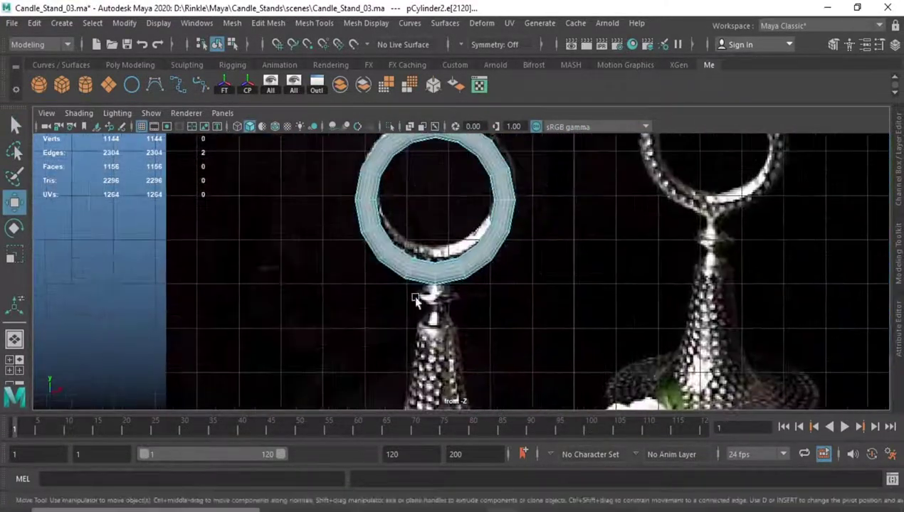
{"action": "scroll", "coordinate": [475, 250], "scroll_direction": "down", "scroll_amount": 2}
{"action": "middle_click_drag", "start_coordinate": [413, 303], "coordinate": [454, 282], "text": "alt"}
{"action": "scroll", "coordinate": [494, 343], "scroll_direction": "up", "scroll_amount": 3}
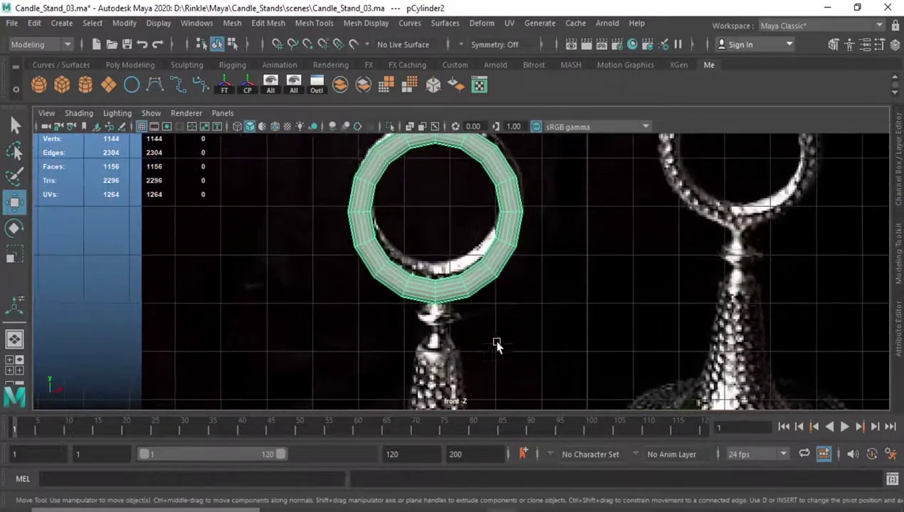
{"action": "key", "text": "ctrl+s"}
Step: Add a polygon cylinder at the stand's base and reduce it to 16 axis subdivisions
{"action": "left_click", "coordinate": [84, 85]}
{"action": "scroll", "coordinate": [441, 271], "scroll_direction": "down", "scroll_amount": 4}
{"action": "left_click_drag", "start_coordinate": [508, 262], "coordinate": [498, 213]}
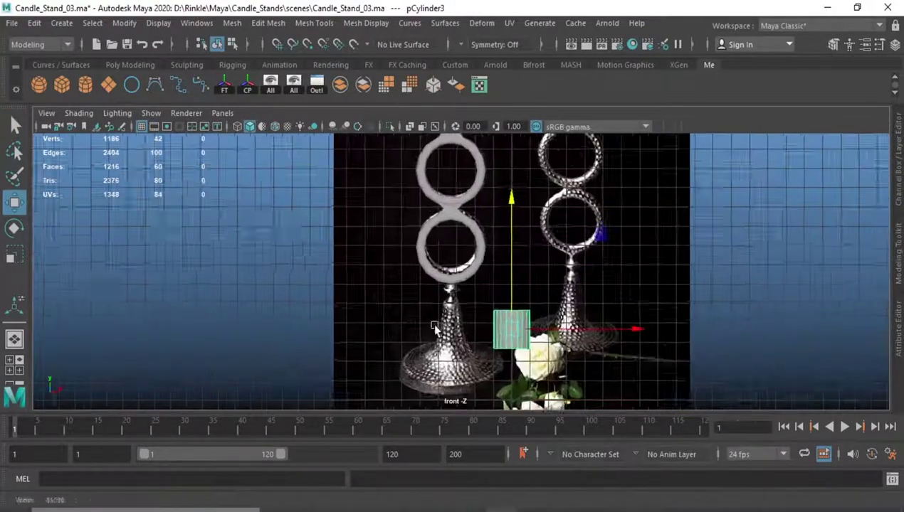
{"action": "scroll", "coordinate": [616, 347], "scroll_direction": "up", "scroll_amount": 2}
{"action": "left_click_drag", "start_coordinate": [616, 347], "coordinate": [557, 348]}
{"action": "key", "text": "ctrl+a"}
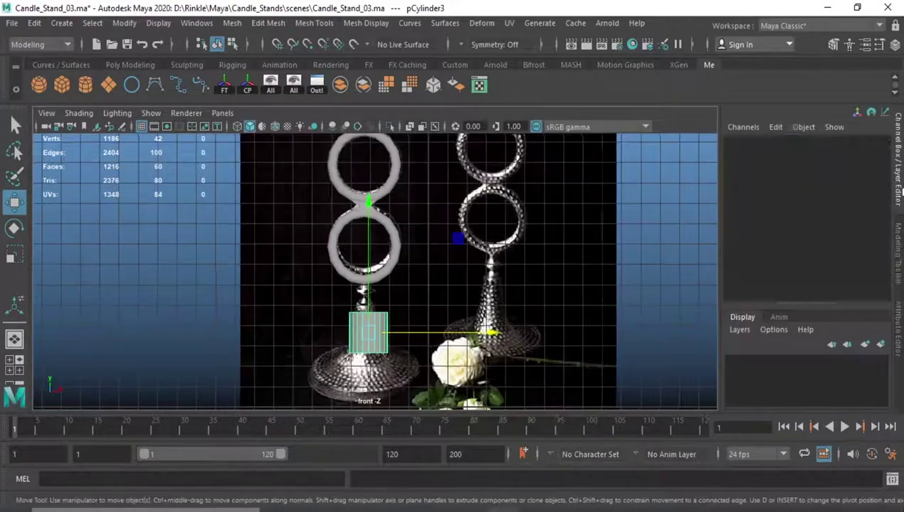
{"action": "scroll", "coordinate": [780, 248], "scroll_direction": "down", "scroll_amount": 3}
{"action": "left_click", "coordinate": [800, 241]}
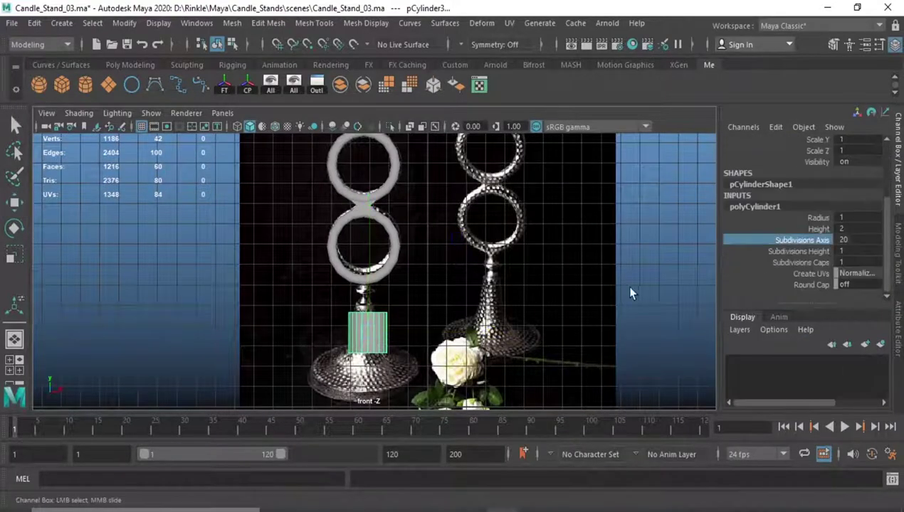
{"action": "scroll", "coordinate": [498, 291], "scroll_direction": "up", "scroll_amount": 3}
{"action": "scroll", "coordinate": [387, 296], "scroll_direction": "up", "scroll_amount": 3}
Step: Scale the cylinder to 0.61, raise it beneath the bottom ring, and select it with the rings
{"action": "left_click", "coordinate": [388, 298]}
{"action": "key", "text": "r"}
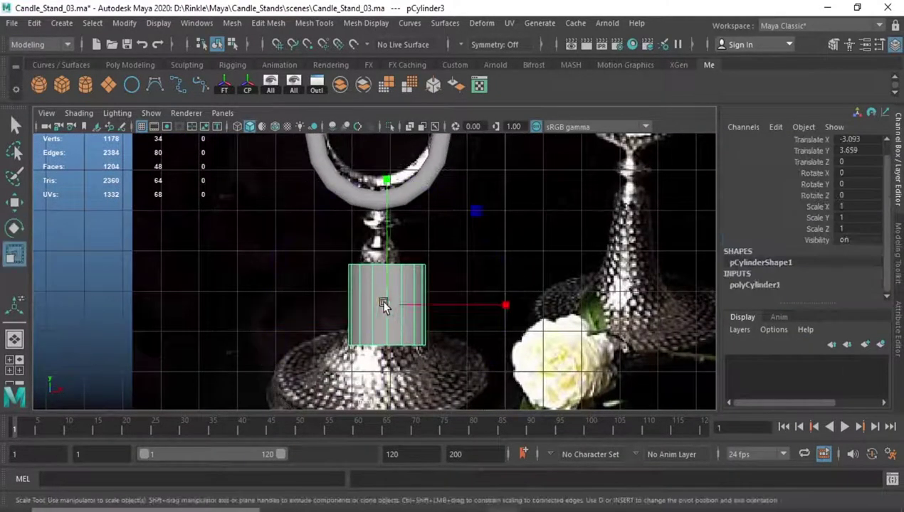
{"action": "left_click_drag", "start_coordinate": [386, 305], "coordinate": [359, 295]}
{"action": "key", "text": "w"}
{"action": "middle_click_drag", "start_coordinate": [359, 295], "coordinate": [368, 187]}
{"action": "scroll", "coordinate": [367, 187], "scroll_direction": "down", "scroll_amount": 5}
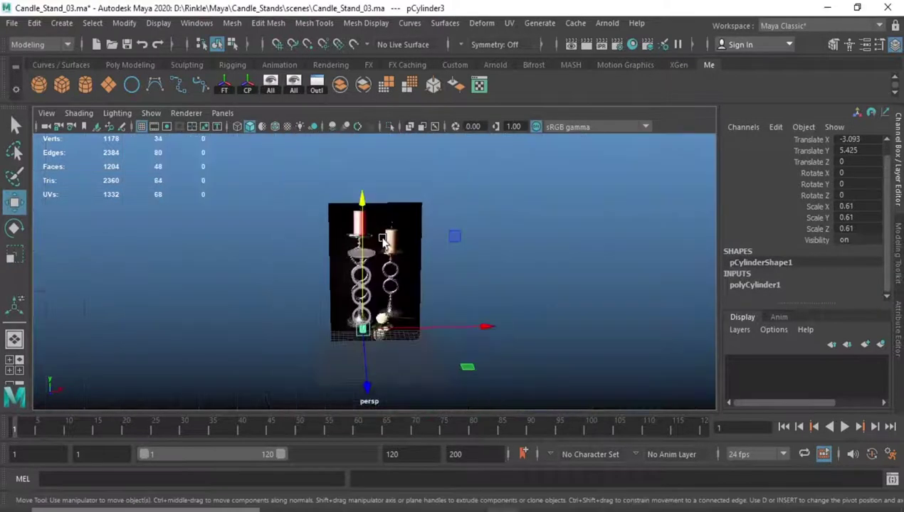
{"action": "scroll", "coordinate": [291, 232], "scroll_direction": "up", "scroll_amount": 3}
{"action": "left_click", "coordinate": [356, 213], "text": "shift"}
{"action": "left_click", "coordinate": [124, 22]}
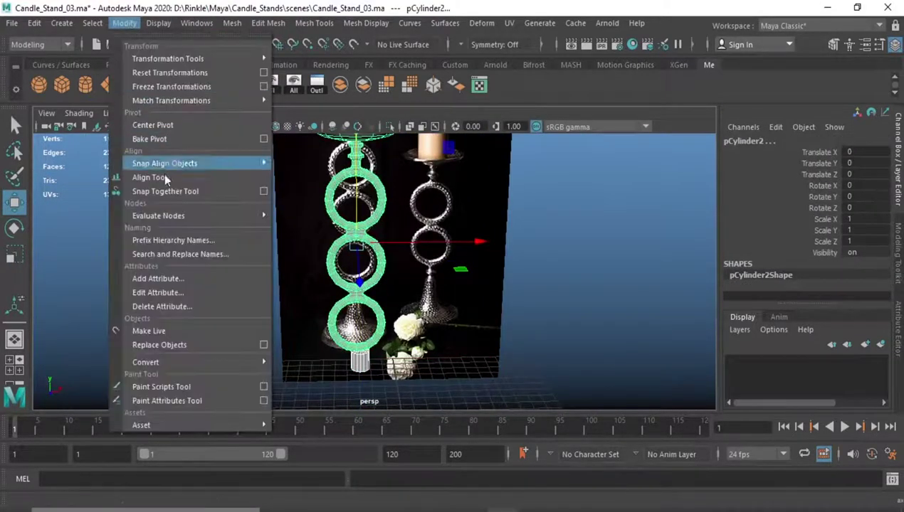
Step: Align the cylinder with the Align Tool, then shrink the connector to 0.425 scale
{"action": "left_click", "coordinate": [163, 175]}
{"action": "left_click_drag", "start_coordinate": [163, 175], "coordinate": [389, 210]}
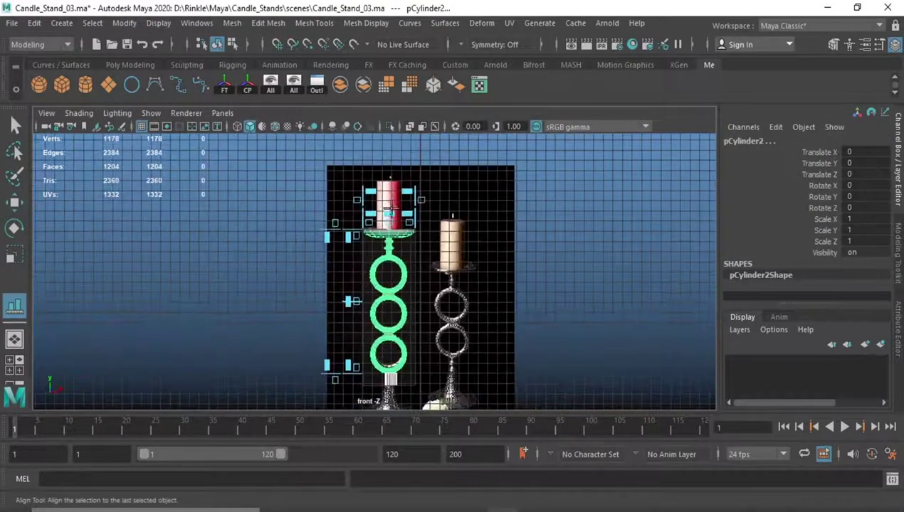
{"action": "scroll", "coordinate": [413, 299], "scroll_direction": "up", "scroll_amount": 5}
{"action": "left_click", "coordinate": [414, 334]}
{"action": "key", "text": "w"}
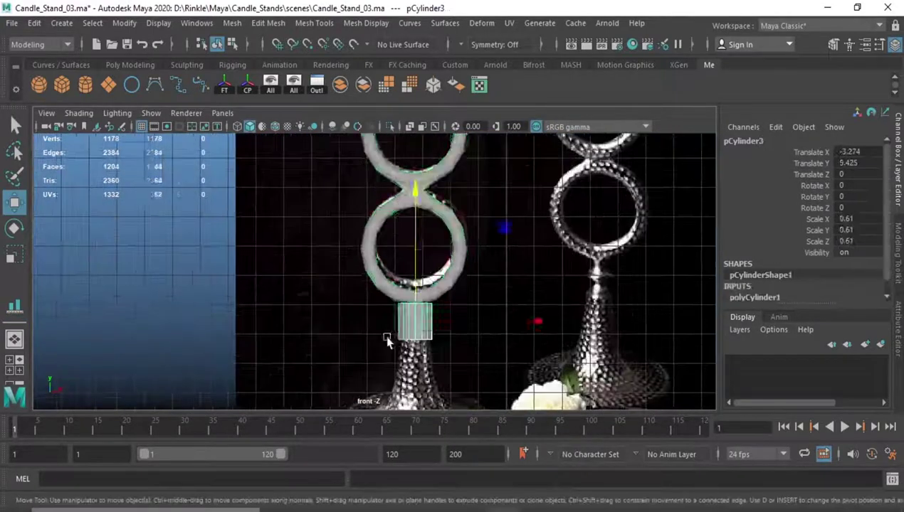
{"action": "scroll", "coordinate": [377, 256], "scroll_direction": "up", "scroll_amount": 6}
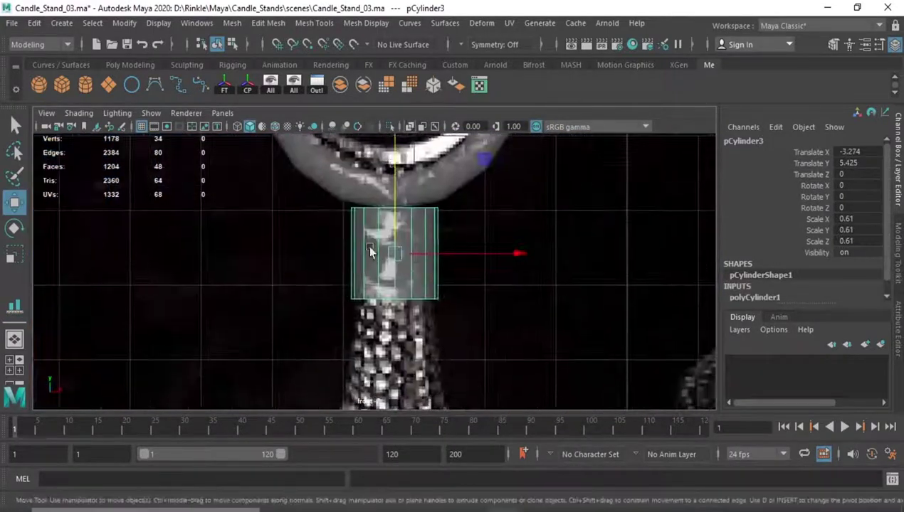
{"action": "key", "text": "r"}
{"action": "left_click_drag", "start_coordinate": [398, 262], "coordinate": [372, 242]}
Step: Raise the connector cylinder to Translate Y 5.657, just beneath the bottom ring
{"action": "key", "text": "w"}
{"action": "scroll", "coordinate": [366, 242], "scroll_direction": "down", "scroll_amount": 2}
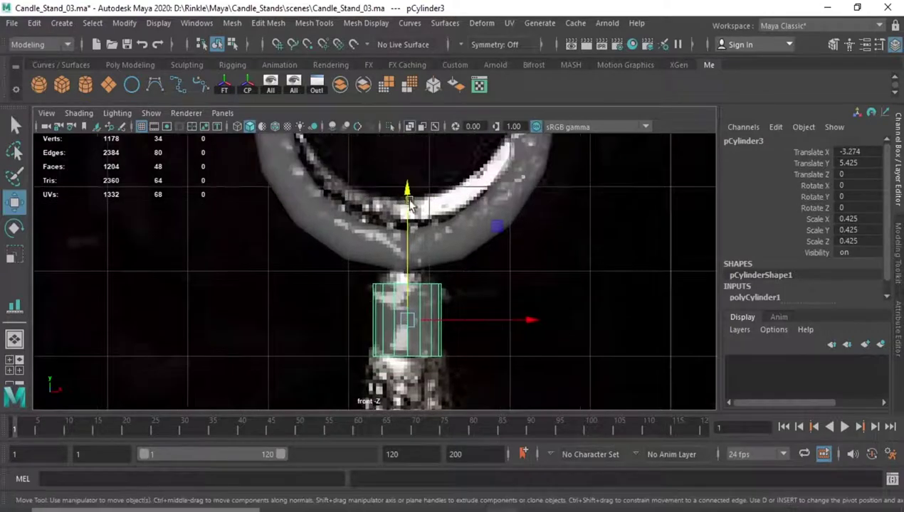
{"action": "left_click_drag", "start_coordinate": [409, 189], "coordinate": [408, 177]}
{"action": "left_click", "coordinate": [456, 252]}
{"action": "scroll", "coordinate": [404, 217], "scroll_direction": "down", "scroll_amount": 4}
{"action": "scroll", "coordinate": [420, 285], "scroll_direction": "down", "scroll_amount": 1}
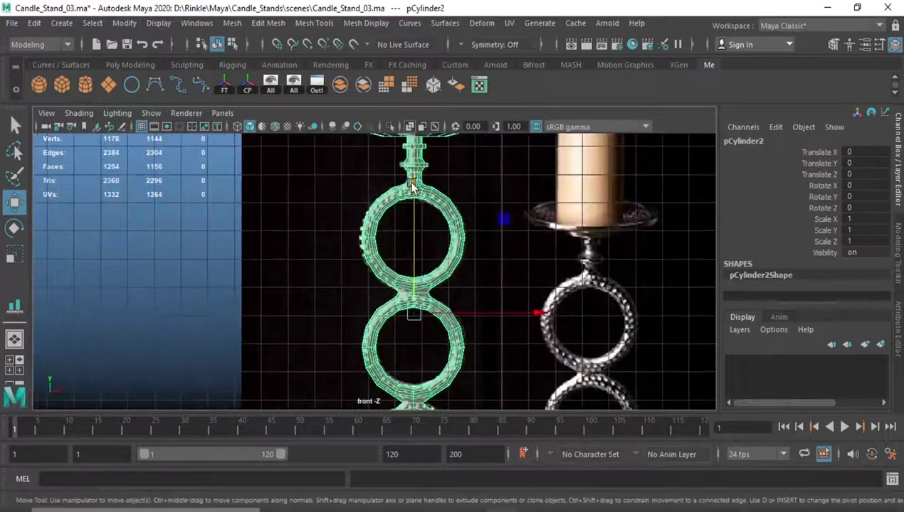
{"action": "middle_click_drag", "start_coordinate": [438, 343], "coordinate": [427, 238], "text": "alt"}
{"action": "scroll", "coordinate": [531, 383], "scroll_direction": "up", "scroll_amount": 3}
{"action": "scroll", "coordinate": [531, 384], "scroll_direction": "up", "scroll_amount": 3}
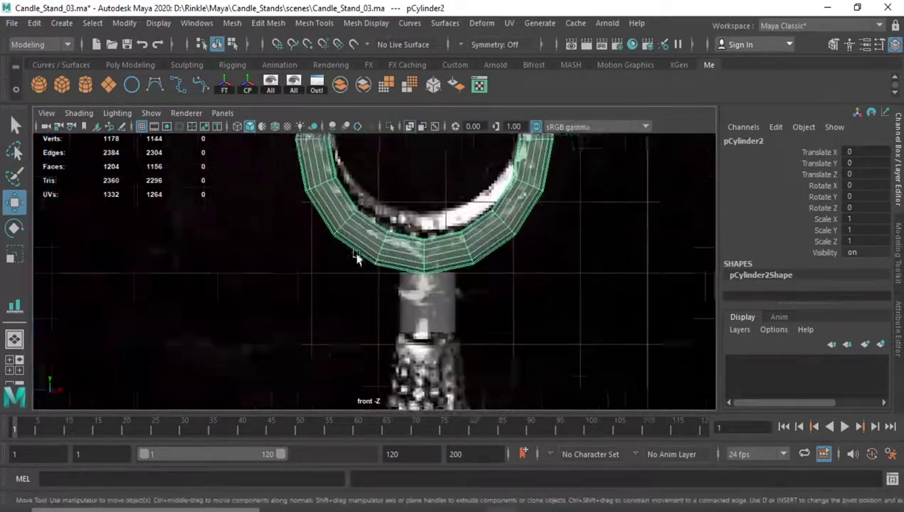
{"action": "left_click", "coordinate": [463, 334]}
{"action": "scroll", "coordinate": [481, 360], "scroll_direction": "up", "scroll_amount": 2}
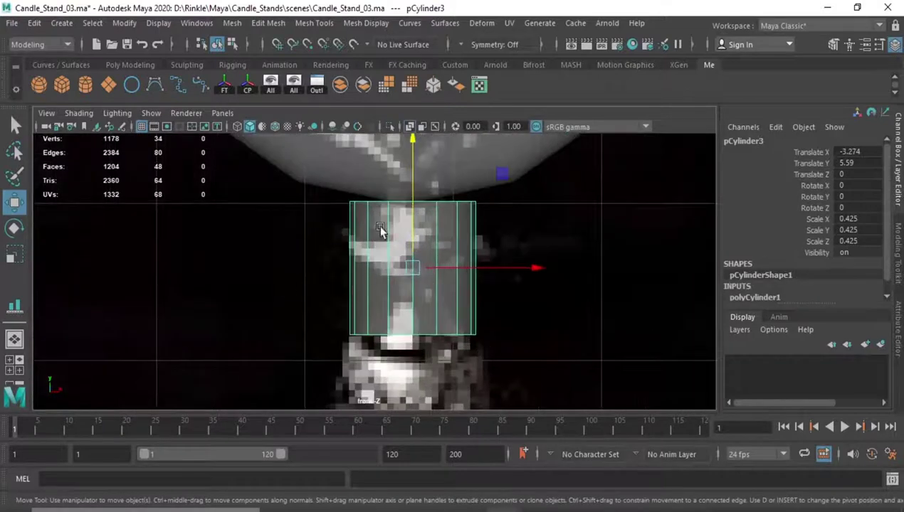
{"action": "left_click_drag", "start_coordinate": [411, 142], "coordinate": [410, 140]}
{"action": "scroll", "coordinate": [378, 239], "scroll_direction": "up", "scroll_amount": 1}
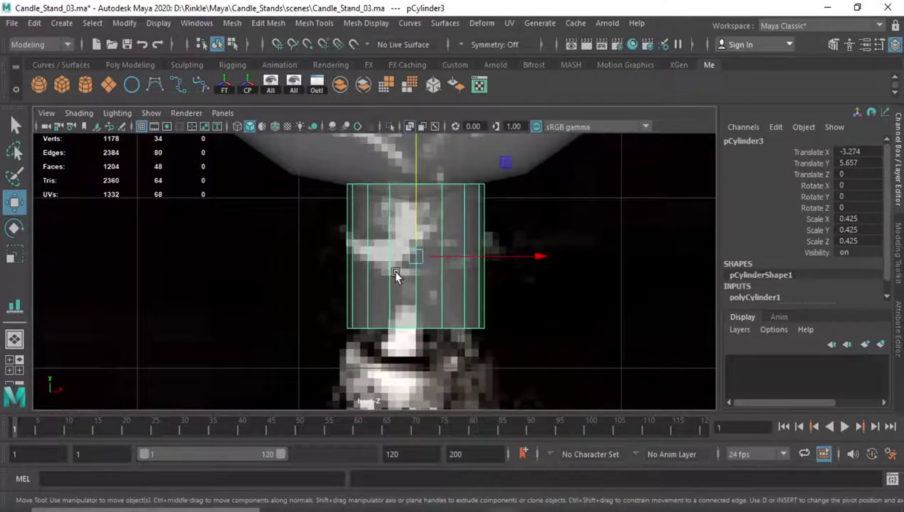
{"action": "left_click_drag", "start_coordinate": [688, 397], "coordinate": [413, 182]}
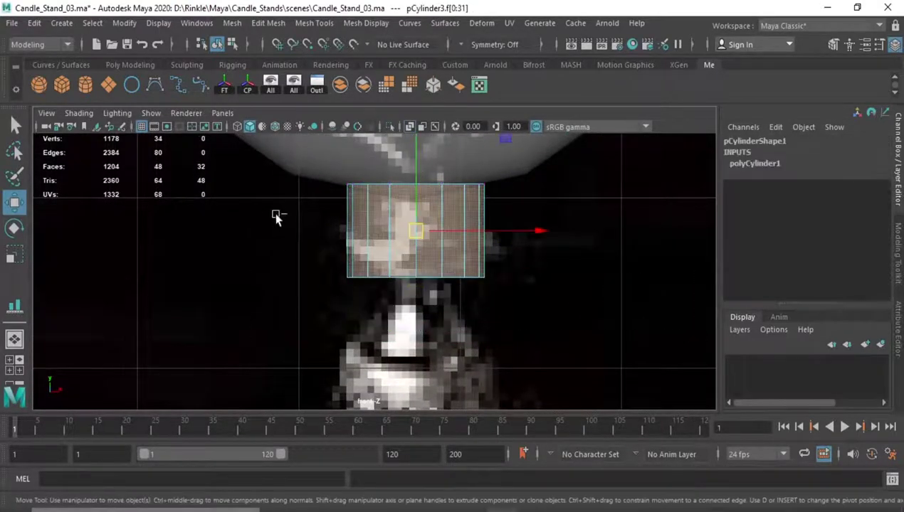
Step: Extrude the cylinder's side faces twice, scaling and moving them into a wider collar
{"action": "left_click_drag", "start_coordinate": [277, 217], "coordinate": [353, 202]}
{"action": "key", "text": "ctrl+e"}
{"action": "key", "text": "ctrl+e"}
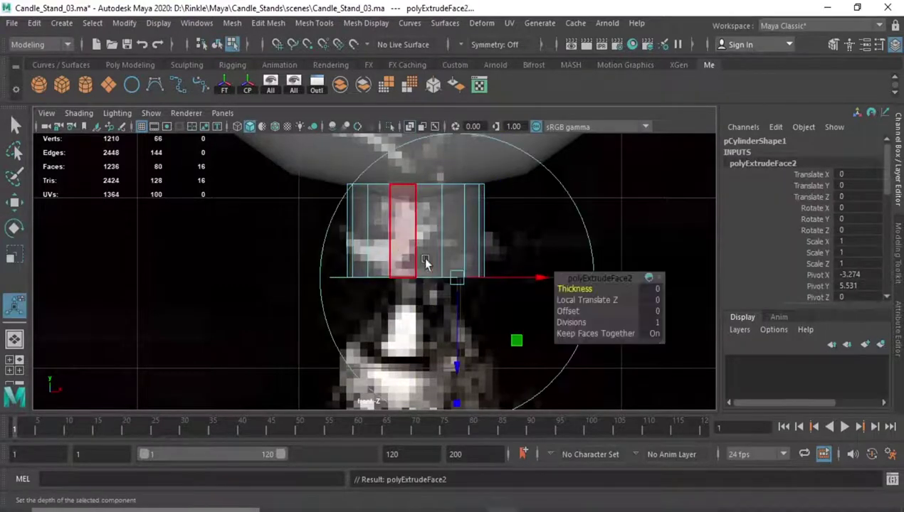
{"action": "key", "text": "w"}
{"action": "scroll", "coordinate": [396, 213], "scroll_direction": "down", "scroll_amount": 3}
{"action": "scroll", "coordinate": [396, 185], "scroll_direction": "up", "scroll_amount": 3}
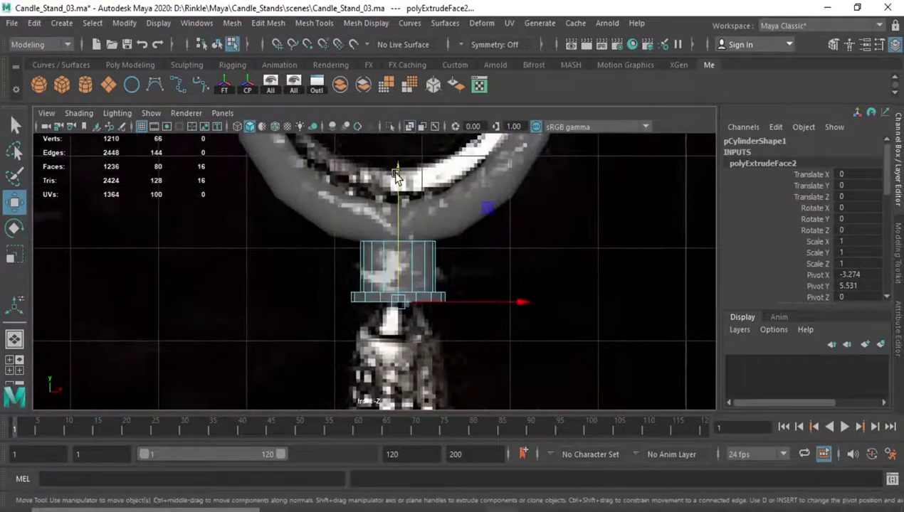
{"action": "key", "text": "ctrl+e"}
{"action": "key", "text": "r"}
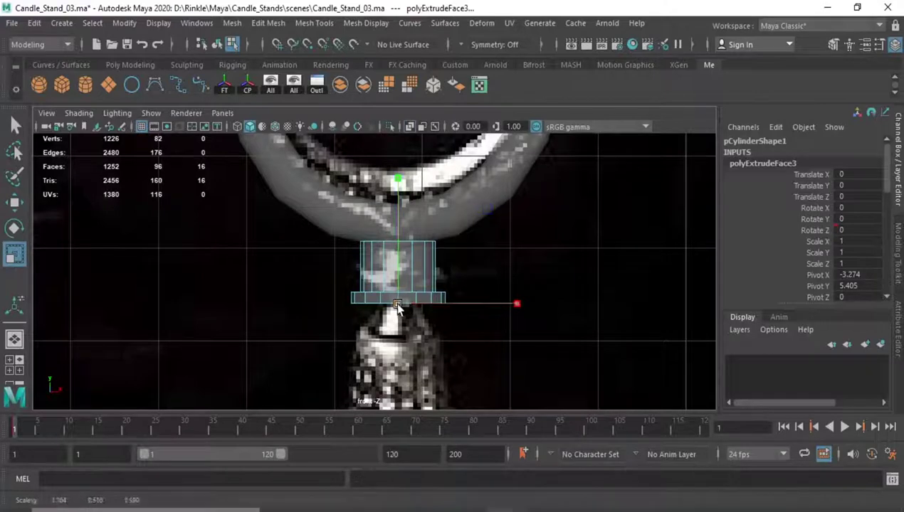
{"action": "key", "text": "w"}
{"action": "scroll", "coordinate": [482, 335], "scroll_direction": "up", "scroll_amount": 2}
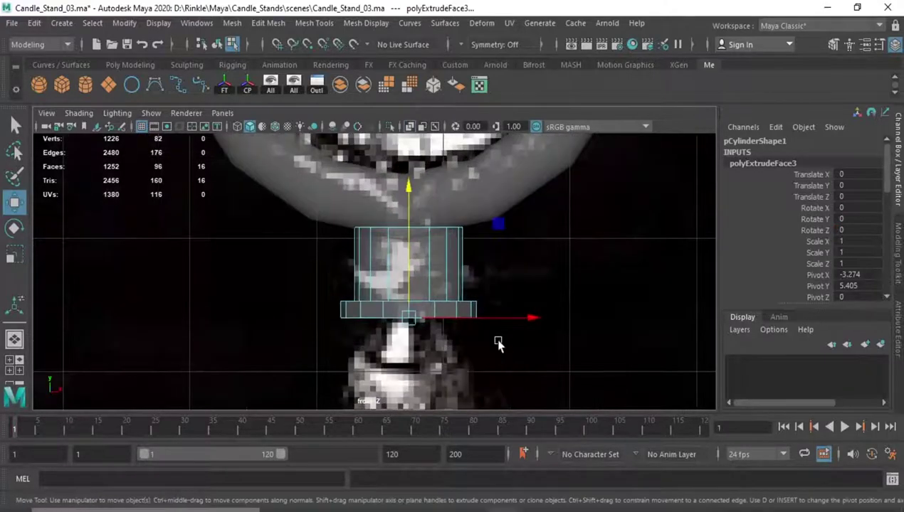
Step: Extrude a narrow neck band downward and widen its bottom vertex ring
{"action": "key", "text": "ctrl+e"}
{"action": "key", "text": "w"}
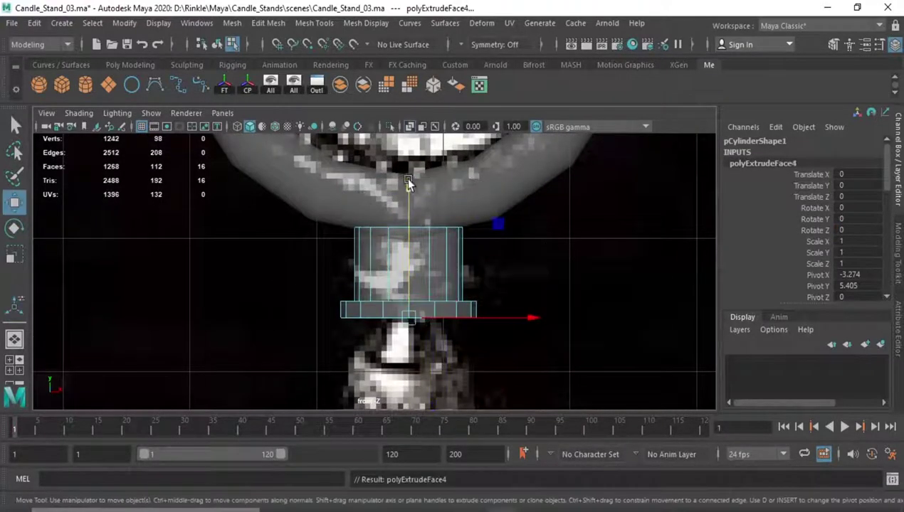
{"action": "left_click_drag", "start_coordinate": [406, 182], "coordinate": [406, 224]}
{"action": "middle_click_drag", "start_coordinate": [394, 385], "coordinate": [410, 297], "text": "alt"}
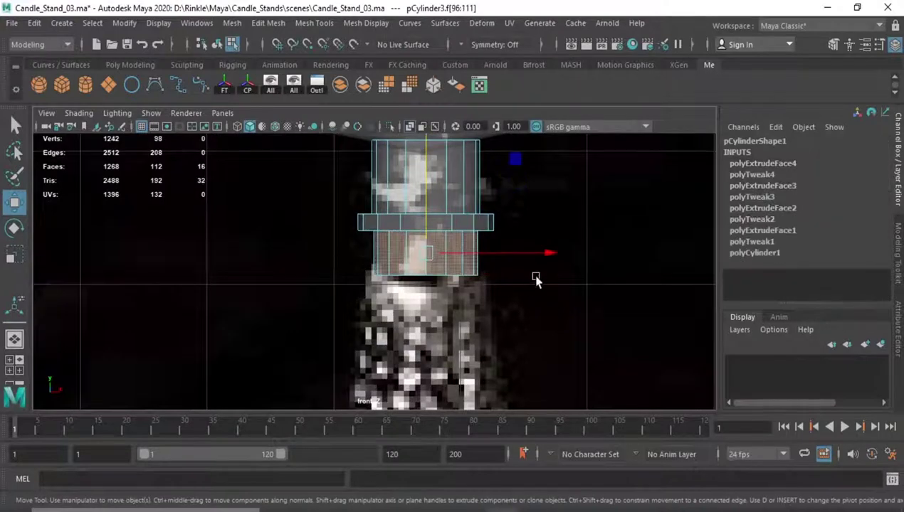
{"action": "middle_click_drag", "start_coordinate": [536, 279], "coordinate": [527, 282], "text": "ctrl"}
{"action": "scroll", "coordinate": [515, 282], "scroll_direction": "up", "scroll_amount": 2}
{"action": "key", "text": "F9"}
{"action": "left_click_drag", "start_coordinate": [349, 266], "coordinate": [627, 312]}
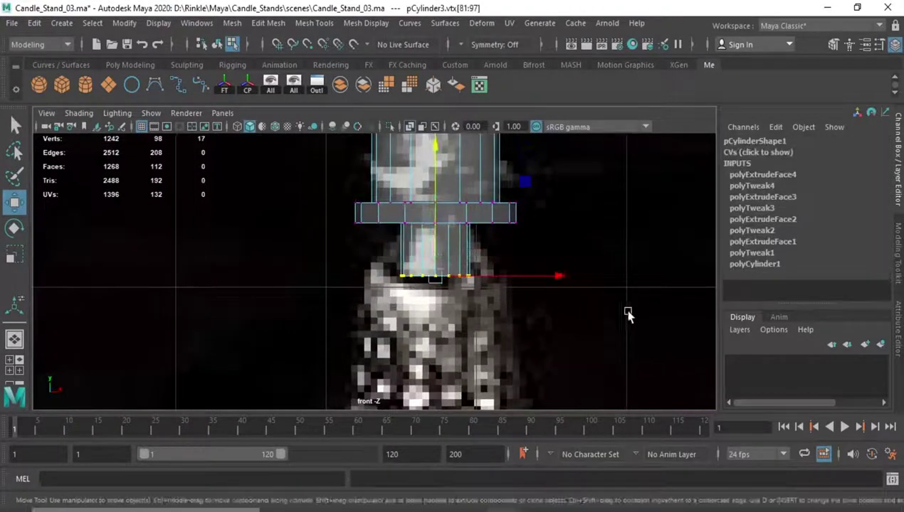
{"action": "key", "text": "r"}
{"action": "left_click_drag", "start_coordinate": [436, 279], "coordinate": [453, 283]}
{"action": "key", "text": "w"}
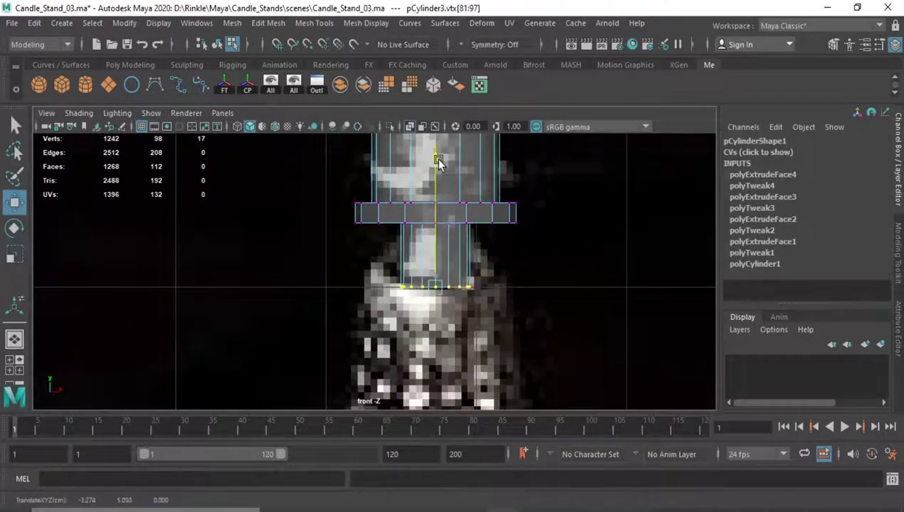
{"action": "scroll", "coordinate": [372, 307], "scroll_direction": "down", "scroll_amount": 3}
{"action": "scroll", "coordinate": [372, 307], "scroll_direction": "down", "scroll_amount": 2}
{"action": "scroll", "coordinate": [382, 282], "scroll_direction": "up", "scroll_amount": 1}
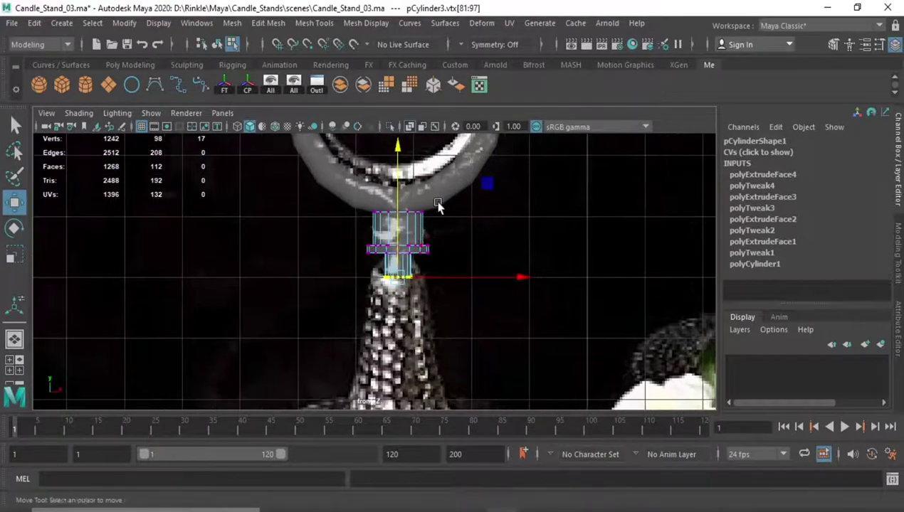
Step: Extrude the bottom faces outward into a broader block and expand the front view full-screen
{"action": "key", "text": "F11"}
{"action": "key", "text": "ctrl+e"}
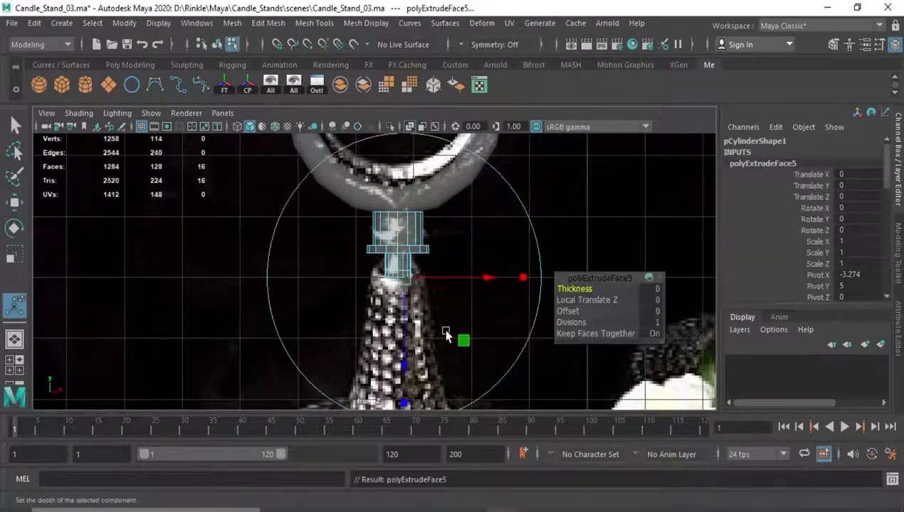
{"action": "left_click_drag", "start_coordinate": [397, 280], "coordinate": [405, 284]}
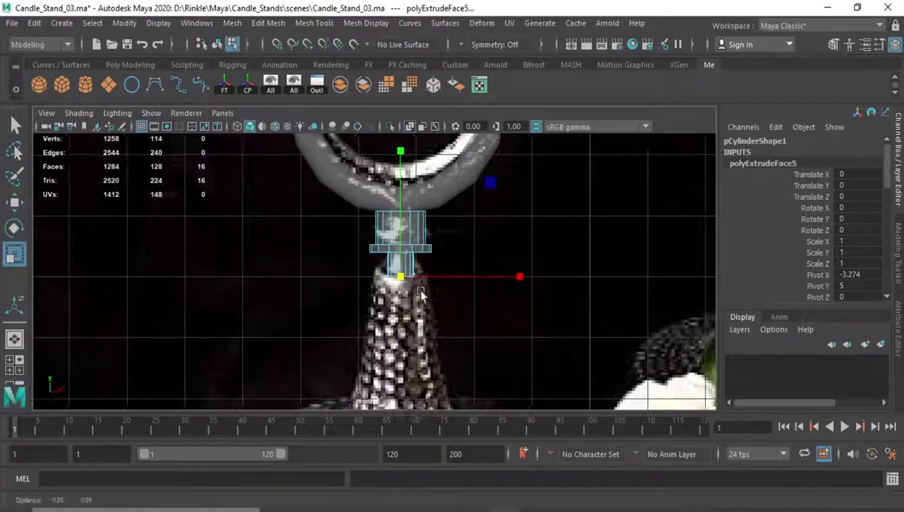
{"action": "middle_click_drag", "start_coordinate": [407, 285], "coordinate": [444, 210], "text": "alt"}
{"action": "scroll", "coordinate": [436, 260], "scroll_direction": "up", "scroll_amount": 1}
{"action": "middle_click_drag", "start_coordinate": [435, 259], "coordinate": [408, 344], "text": "alt"}
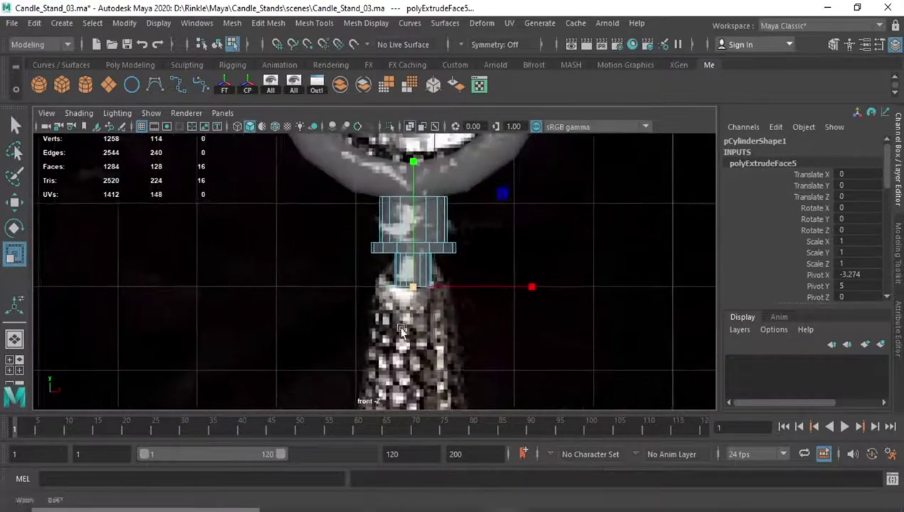
{"action": "key", "text": "w"}
{"action": "key", "text": "r"}
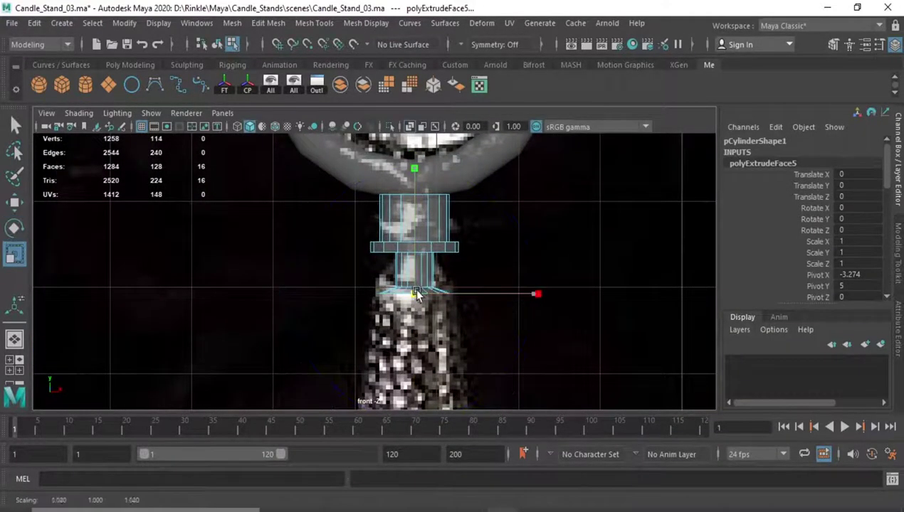
{"action": "right_click_drag", "start_coordinate": [475, 328], "coordinate": [573, 285], "text": "shift"}
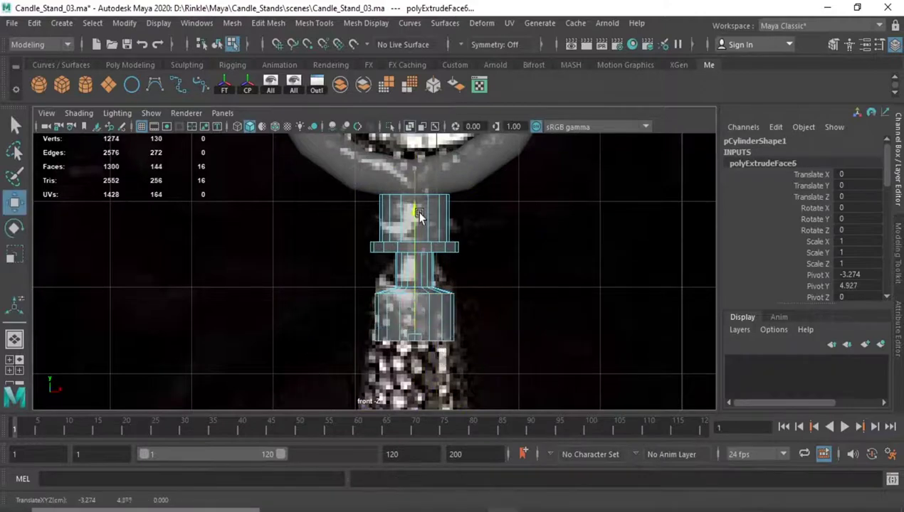
{"action": "scroll", "coordinate": [418, 214], "scroll_direction": "down", "scroll_amount": 5}
{"action": "scroll", "coordinate": [464, 282], "scroll_direction": "up", "scroll_amount": 2}
{"action": "key", "text": "ctrl+space"}
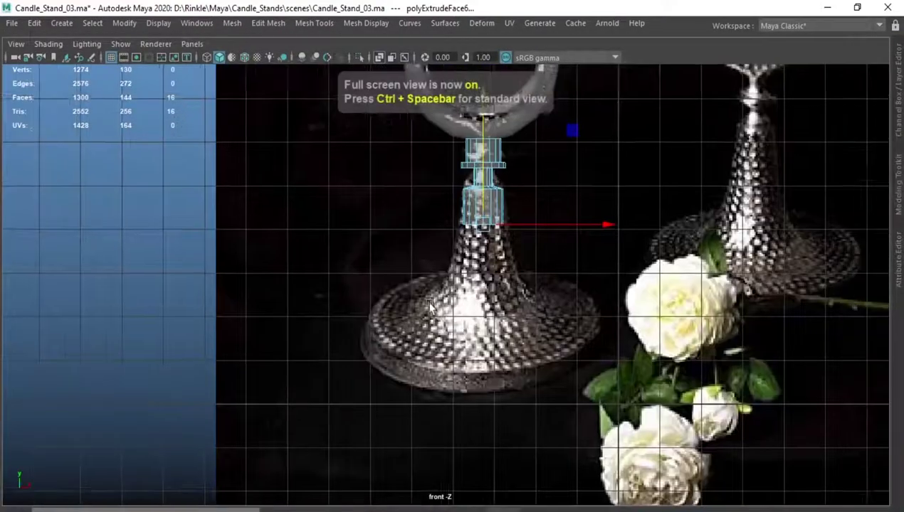
Step: Extend the connector down into a tapered section that flares outward at the base
{"action": "middle_click_drag", "start_coordinate": [429, 303], "coordinate": [362, 346], "text": "alt"}
{"action": "left_click_drag", "start_coordinate": [470, 306], "coordinate": [441, 344]}
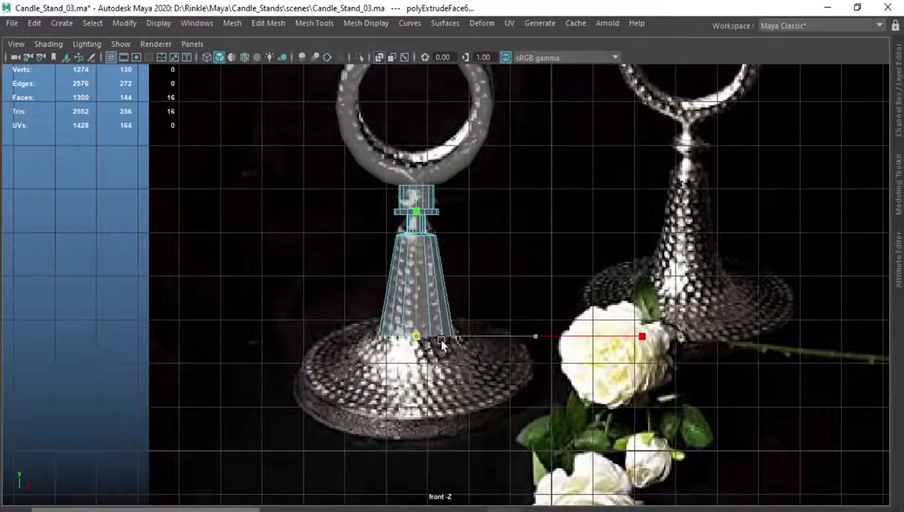
{"action": "key", "text": "ctrl+e"}
{"action": "scroll", "coordinate": [410, 298], "scroll_direction": "up", "scroll_amount": 1}
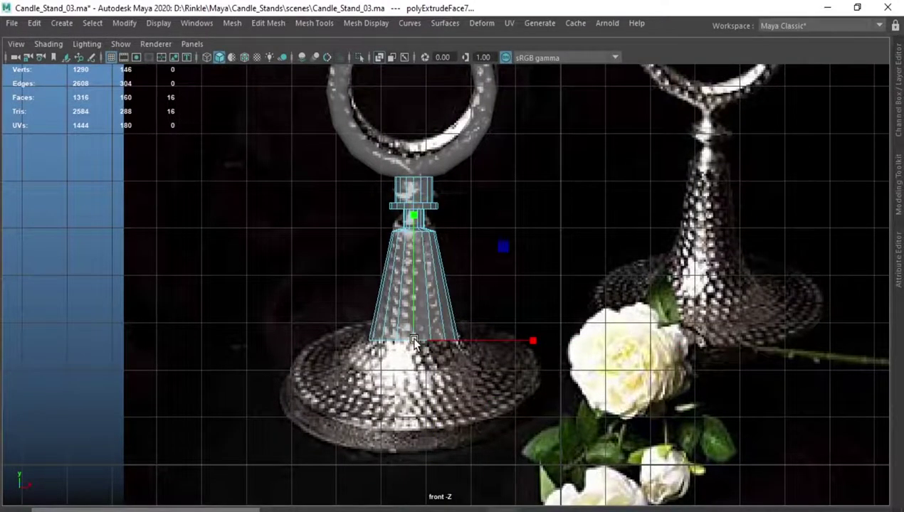
{"action": "mouse_move", "coordinate": [420, 196]}
{"action": "left_mouse_down"}
{"action": "mouse_move", "coordinate": [420, 245]}
{"action": "mouse_move", "coordinate": [415, 202]}
{"action": "left_mouse_up"}
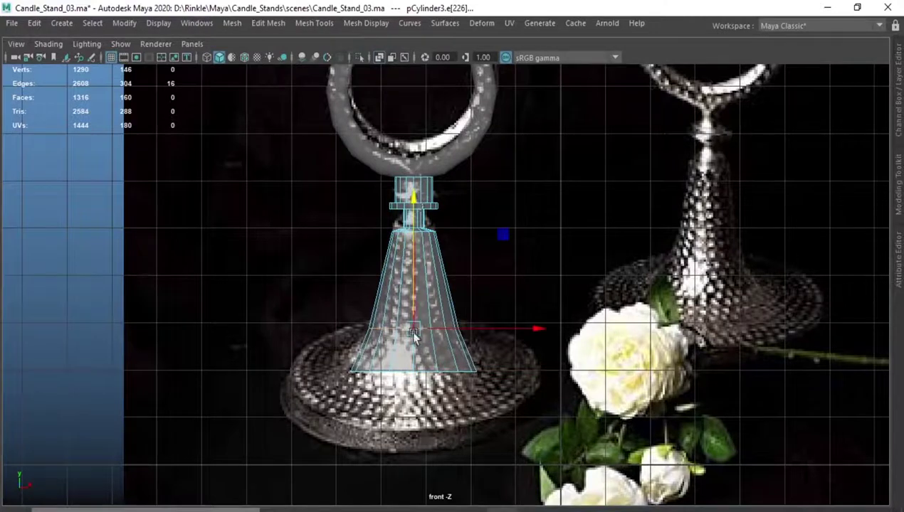
{"action": "left_click_drag", "start_coordinate": [413, 334], "coordinate": [301, 374]}
{"action": "key", "text": "ctrl+e"}
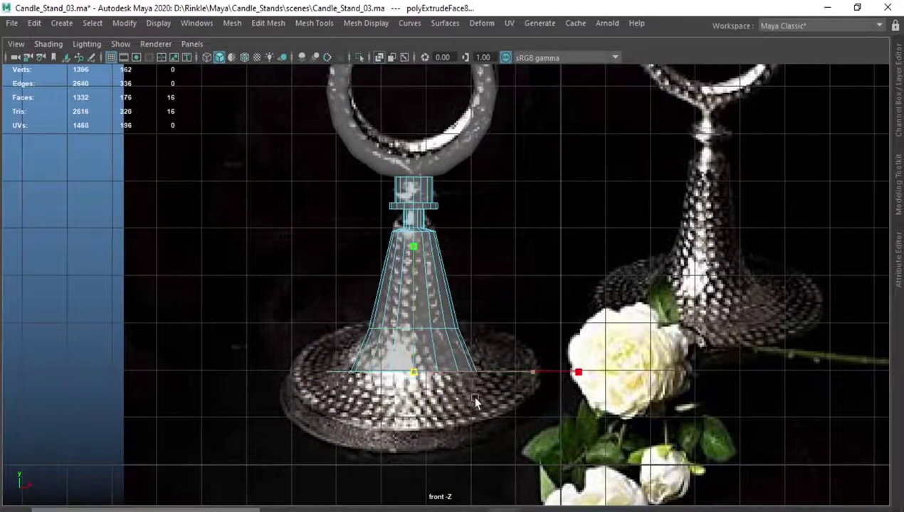
{"action": "left_click_drag", "start_coordinate": [413, 248], "coordinate": [416, 261]}
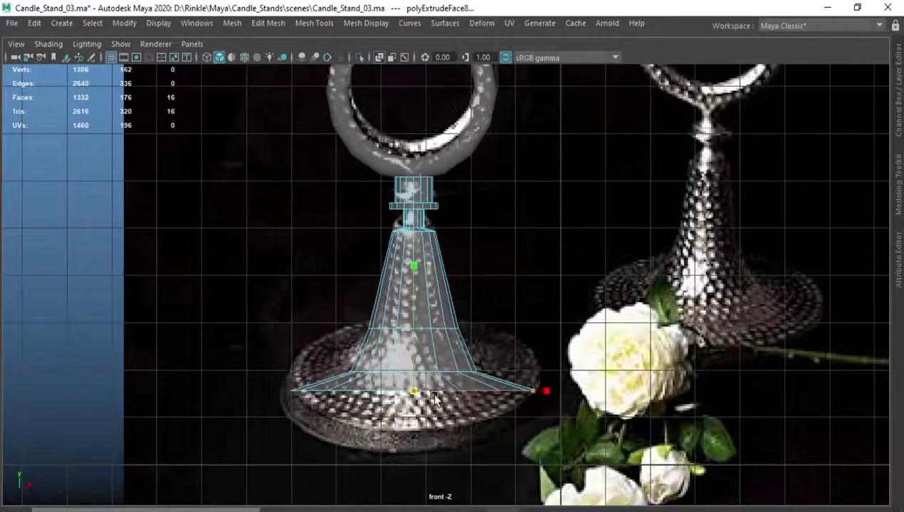
Step: Save, then extrude the base faces down into a wide, thick foot rim
{"action": "key", "text": "ctrl+s"}
{"action": "key", "text": "ctrl+e"}
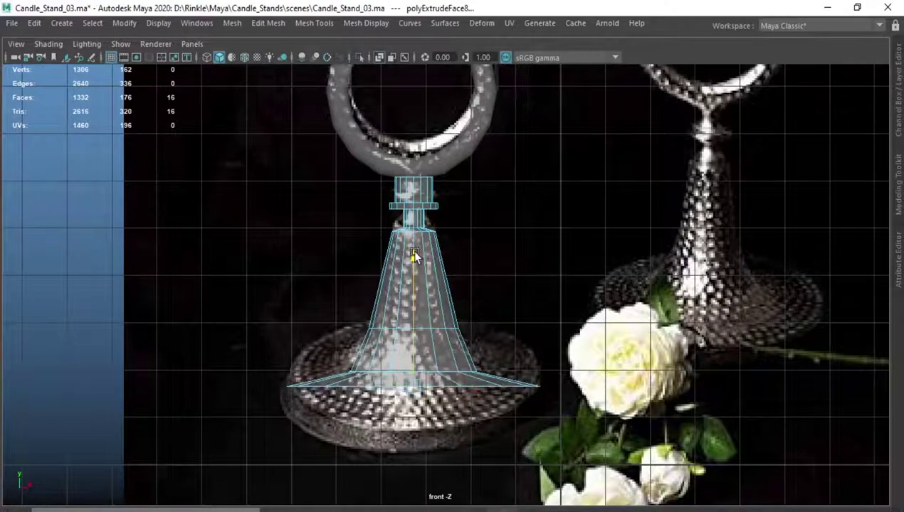
{"action": "scroll", "coordinate": [416, 262], "scroll_direction": "up", "scroll_amount": 1}
{"action": "middle_click_drag", "start_coordinate": [412, 355], "coordinate": [408, 276], "text": "alt"}
{"action": "left_click_drag", "start_coordinate": [420, 187], "coordinate": [420, 205]}
{"action": "scroll", "coordinate": [415, 213], "scroll_direction": "up", "scroll_amount": 1}
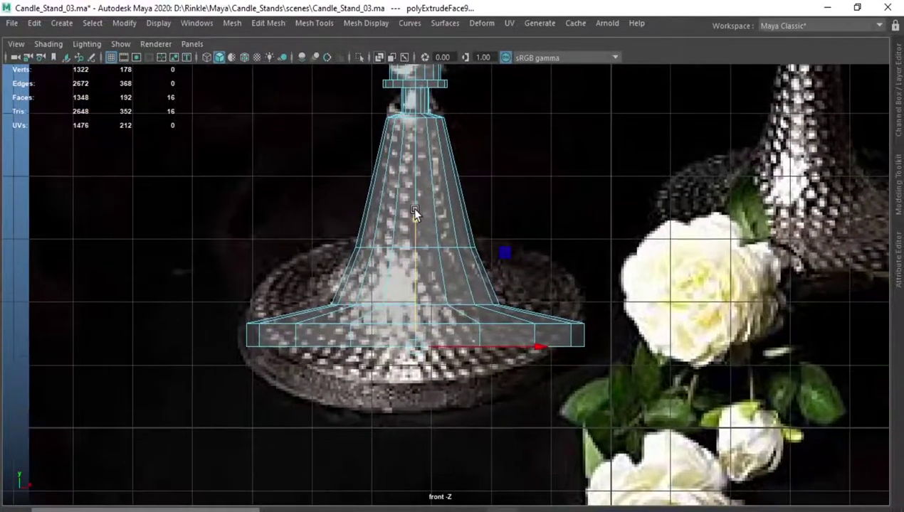
{"action": "left_click", "coordinate": [416, 351]}
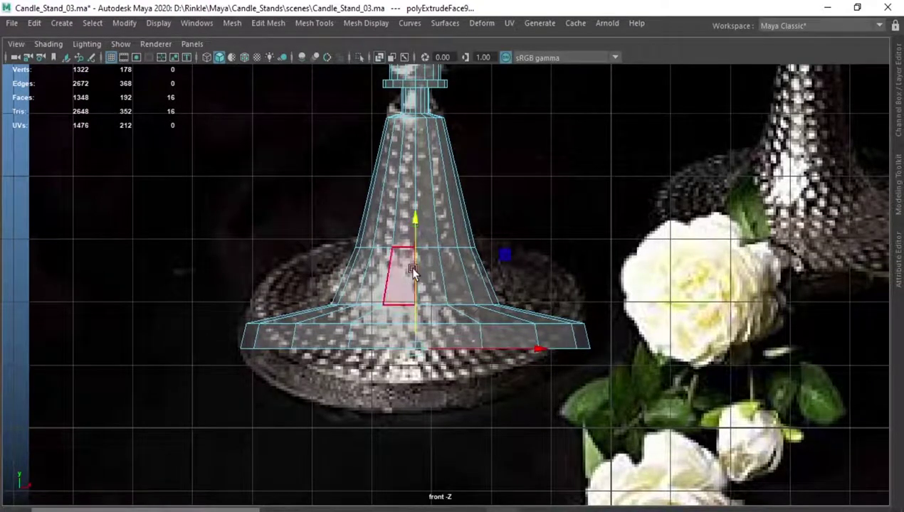
{"action": "left_click", "coordinate": [412, 222]}
Step: Raise the base rim vertex loop slightly and bevel it with fraction 0.5
{"action": "left_click_drag", "start_coordinate": [620, 336], "coordinate": [622, 335]}
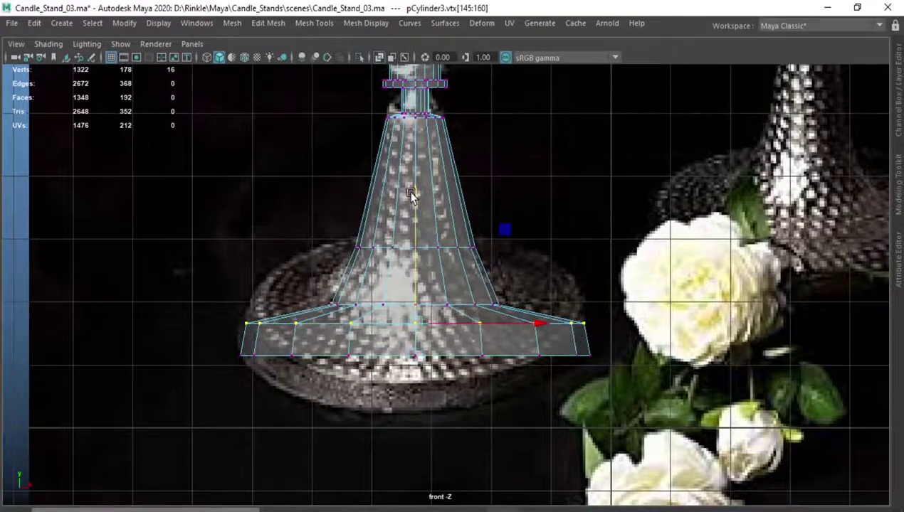
{"action": "scroll", "coordinate": [375, 327], "scroll_direction": "up", "scroll_amount": 2}
{"action": "scroll", "coordinate": [375, 327], "scroll_direction": "up", "scroll_amount": 1}
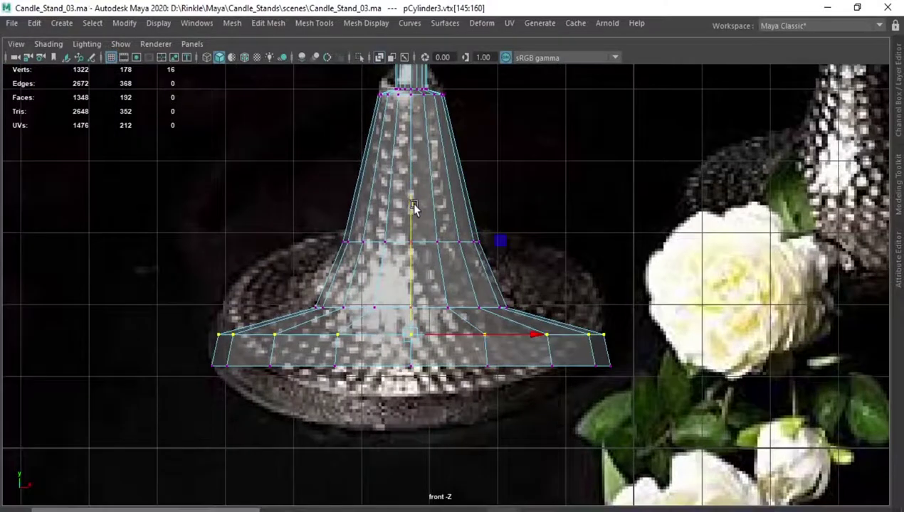
{"action": "left_click_drag", "start_coordinate": [411, 182], "coordinate": [409, 174]}
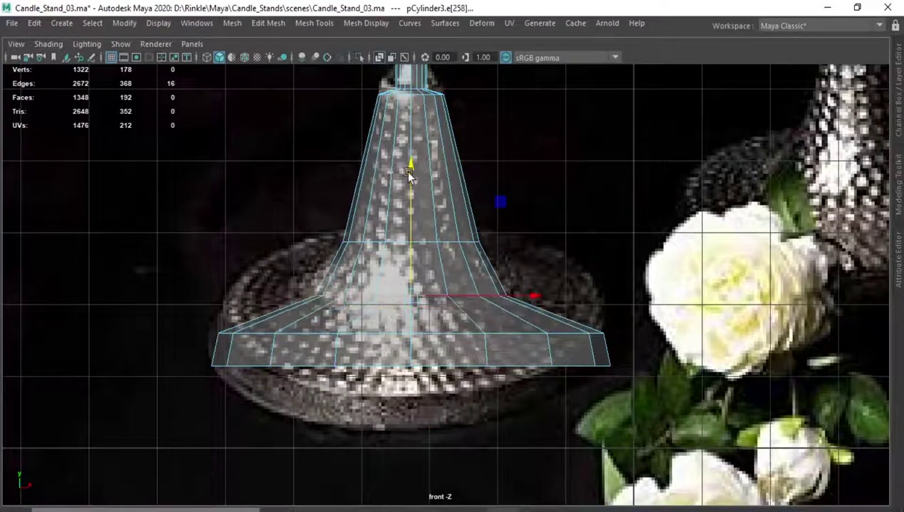
{"action": "key", "text": "ctrl+b"}
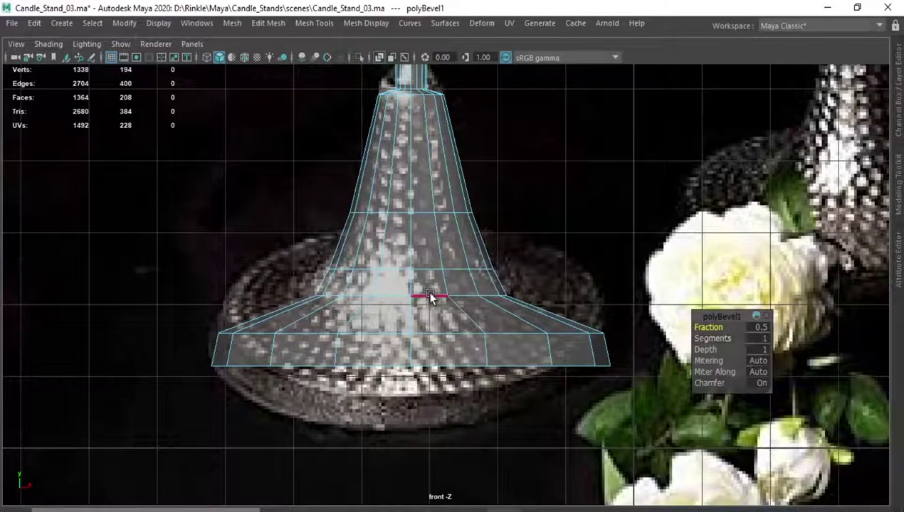
Step: Bevel an edge loop on the lower flare of the base
{"action": "left_click", "coordinate": [395, 268]}
{"action": "right_click_drag", "start_coordinate": [395, 268], "coordinate": [395, 353], "text": "shift"}
{"action": "left_click", "coordinate": [390, 296]}
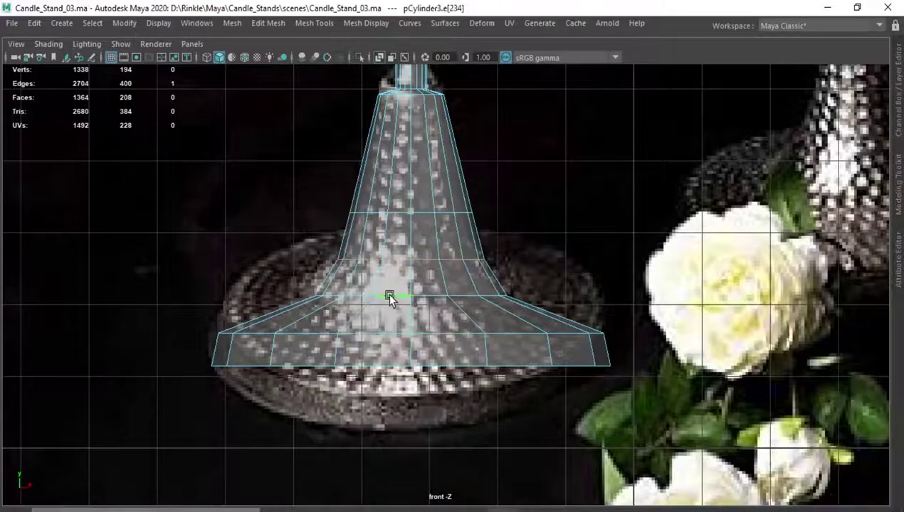
{"action": "key", "text": "ctrl+b"}
Step: Apply Edit Edge Flow to the flare's edge loops to round its curve
{"action": "double_click", "coordinate": [426, 233]}
{"action": "right_click_drag", "start_coordinate": [427, 233], "coordinate": [422, 372], "text": "shift"}
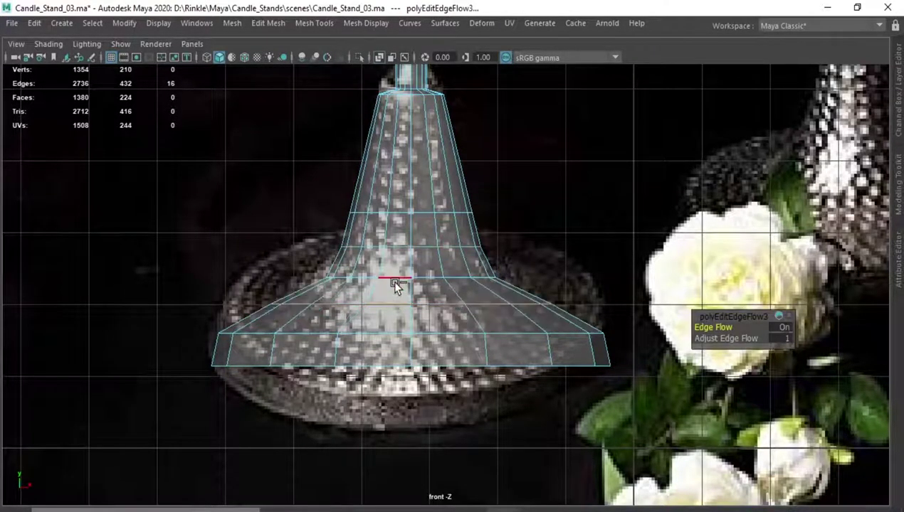
{"action": "double_click", "coordinate": [393, 278]}
{"action": "key", "text": "g"}
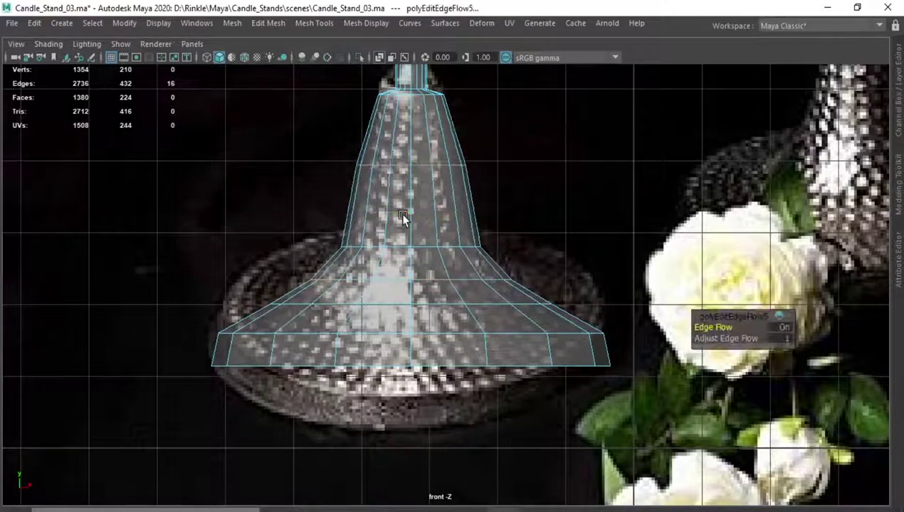
{"action": "left_click", "coordinate": [402, 215]}
Step: Bevel the edge loop at the top of the flare
{"action": "middle_click_drag", "start_coordinate": [356, 113], "coordinate": [356, 191], "text": "alt"}
{"action": "scroll", "coordinate": [304, 230], "scroll_direction": "up", "scroll_amount": 2}
{"action": "scroll", "coordinate": [413, 252], "scroll_direction": "up", "scroll_amount": 3}
{"action": "left_click", "coordinate": [413, 251]}
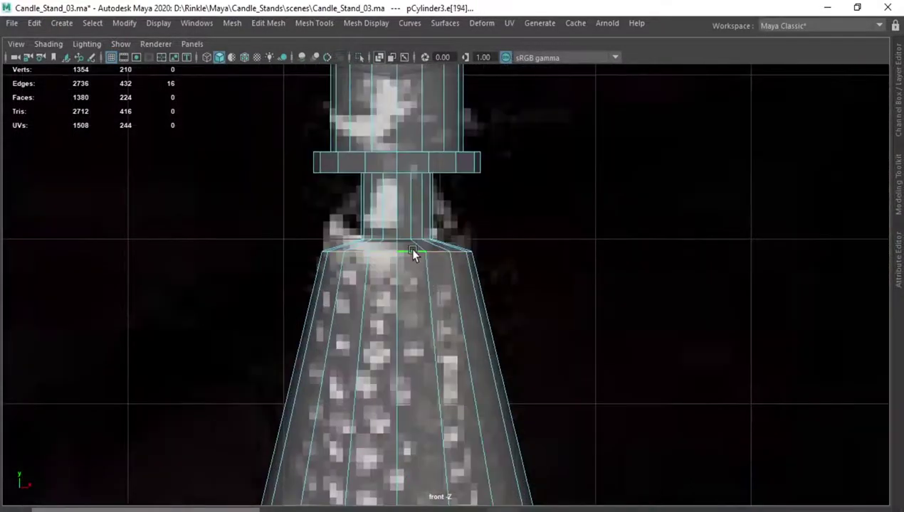
{"action": "key", "text": "ctrl+b"}
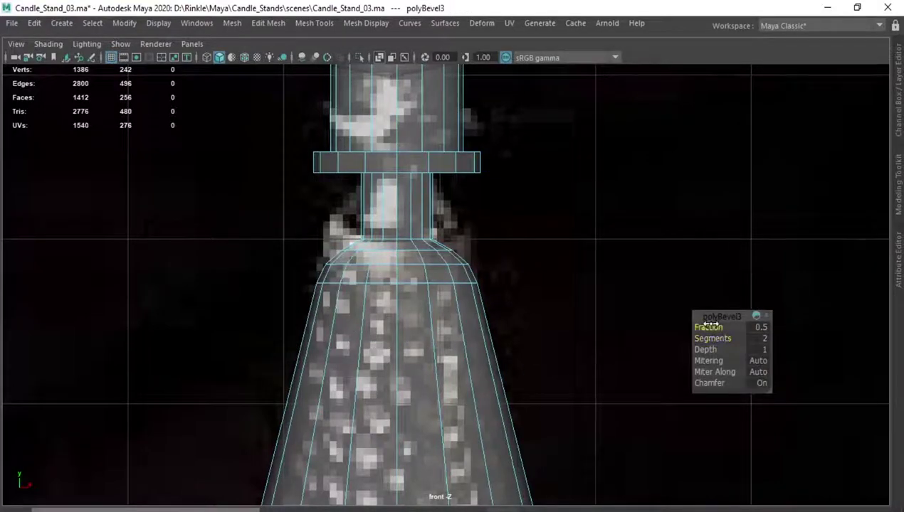
Step: Scale the neck loop's vertices inward to pinch the connector
{"action": "middle_click_drag", "start_coordinate": [427, 362], "coordinate": [465, 316], "text": "alt"}
{"action": "scroll", "coordinate": [355, 316], "scroll_direction": "down", "scroll_amount": 5}
{"action": "scroll", "coordinate": [303, 347], "scroll_direction": "up", "scroll_amount": 3}
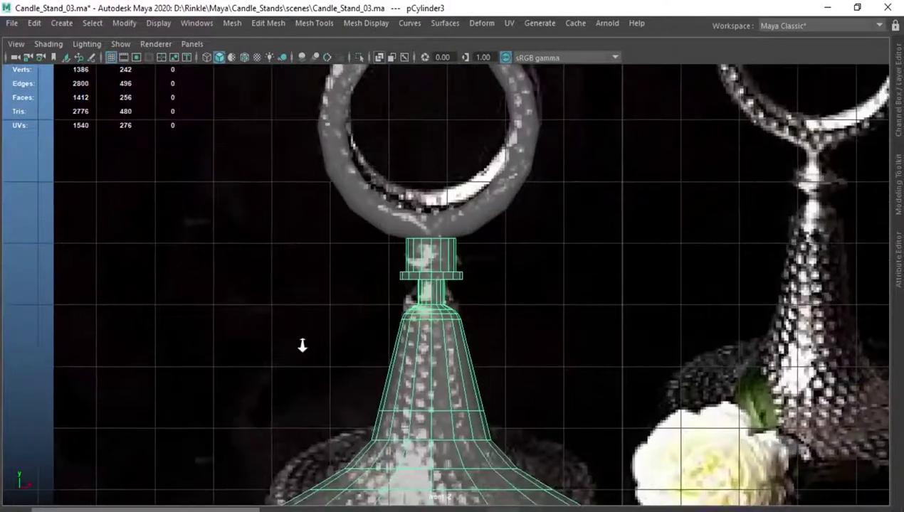
{"action": "scroll", "coordinate": [409, 316], "scroll_direction": "up", "scroll_amount": 3}
{"action": "key", "text": "F9"}
{"action": "key", "text": "r"}
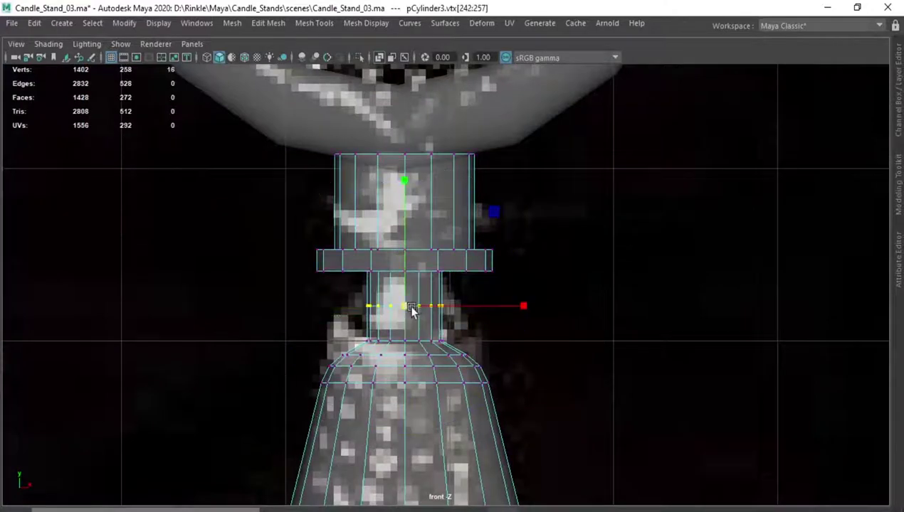
{"action": "left_click_drag", "start_coordinate": [413, 309], "coordinate": [396, 306]}
{"action": "scroll", "coordinate": [354, 335], "scroll_direction": "up", "scroll_amount": 2}
Step: Bevel the neck loop with fraction 0.5 and 2 segments, then scale its vertices inward
{"action": "key", "text": "ctrl+b"}
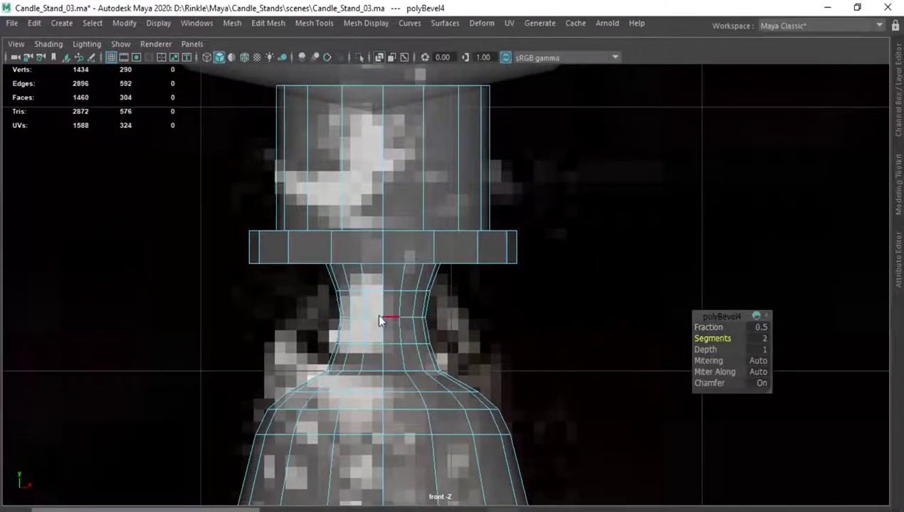
{"action": "key", "text": "F9"}
{"action": "left_click_drag", "start_coordinate": [293, 282], "coordinate": [463, 359]}
{"action": "left_click_drag", "start_coordinate": [382, 328], "coordinate": [377, 317]}
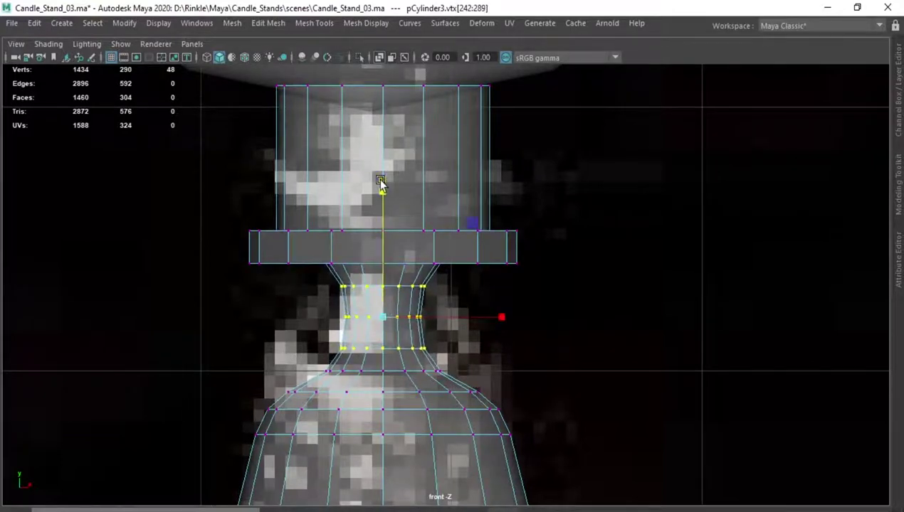
{"action": "key", "text": "space"}
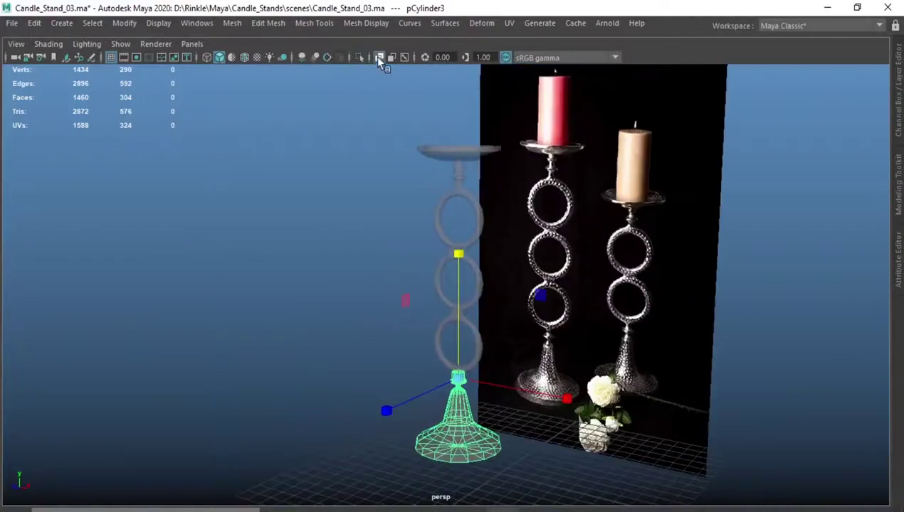
Step: Move the ring stack upward above the base
{"action": "scroll", "coordinate": [516, 345], "scroll_direction": "up", "scroll_amount": 5}
{"action": "key", "text": "f"}
{"action": "left_click", "coordinate": [492, 238]}
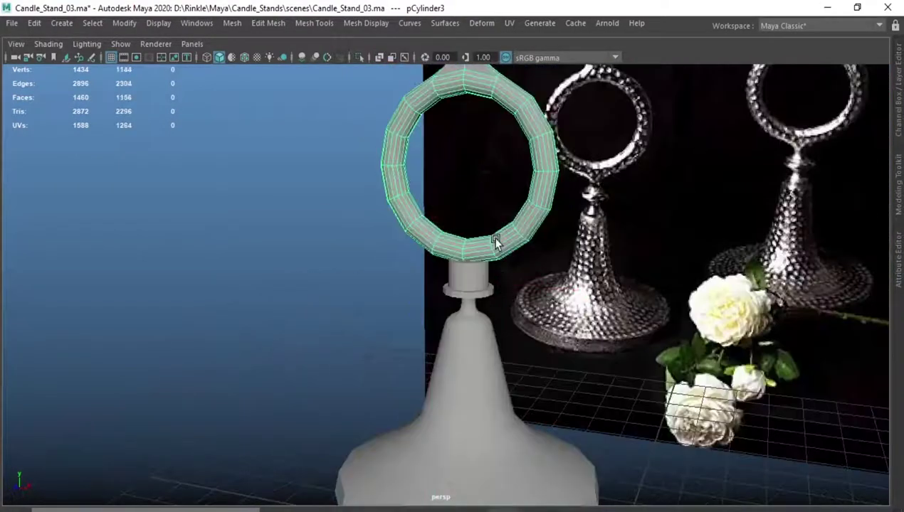
{"action": "key", "text": "f"}
{"action": "scroll", "coordinate": [474, 384], "scroll_direction": "down", "scroll_amount": 3}
{"action": "key", "text": "w"}
{"action": "left_click_drag", "start_coordinate": [452, 129], "coordinate": [450, 91]}
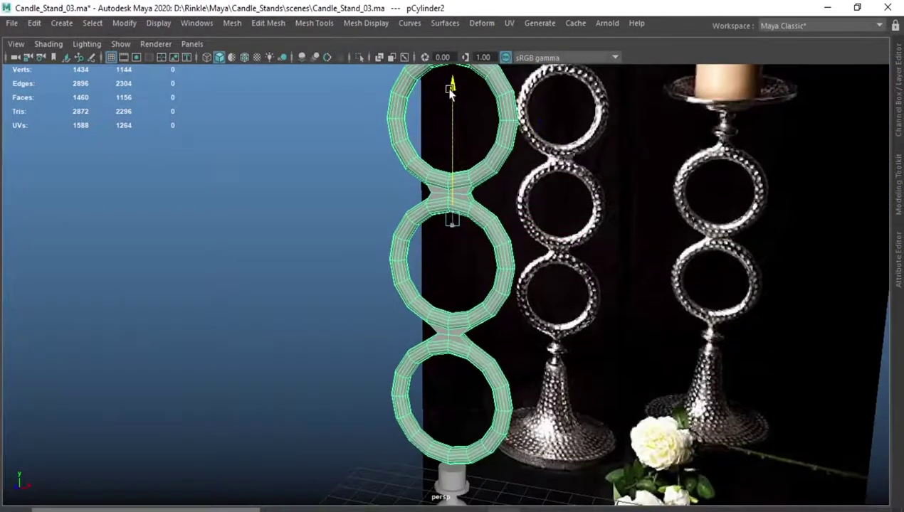
{"action": "left_click_drag", "start_coordinate": [463, 343], "coordinate": [494, 364], "text": "alt"}
{"action": "mouse_move", "coordinate": [475, 161]}
{"action": "left_mouse_down"}
{"action": "mouse_move", "coordinate": [470, 75]}
{"action": "mouse_move", "coordinate": [468, 195]}
{"action": "left_mouse_up"}
Step: Insert an edge loop on the bottom ring's lower bend
{"action": "scroll", "coordinate": [478, 377], "scroll_direction": "up", "scroll_amount": 2}
{"action": "scroll", "coordinate": [380, 311], "scroll_direction": "up", "scroll_amount": 5}
{"action": "scroll", "coordinate": [380, 311], "scroll_direction": "up", "scroll_amount": 2}
{"action": "left_click", "coordinate": [490, 292]}
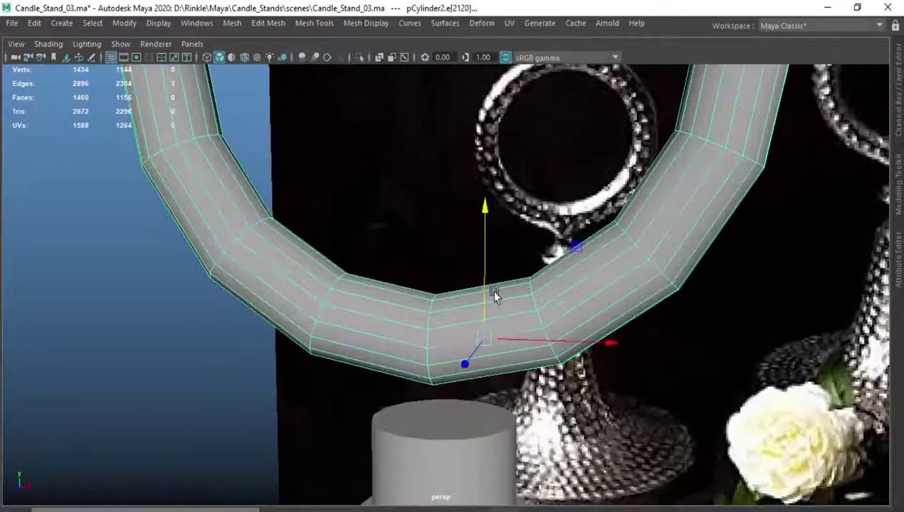
{"action": "left_click", "coordinate": [391, 363]}
Step: Delete the faces along the bottom ring's lower bend to cut an opening
{"action": "scroll", "coordinate": [389, 294], "scroll_direction": "up", "scroll_amount": 2}
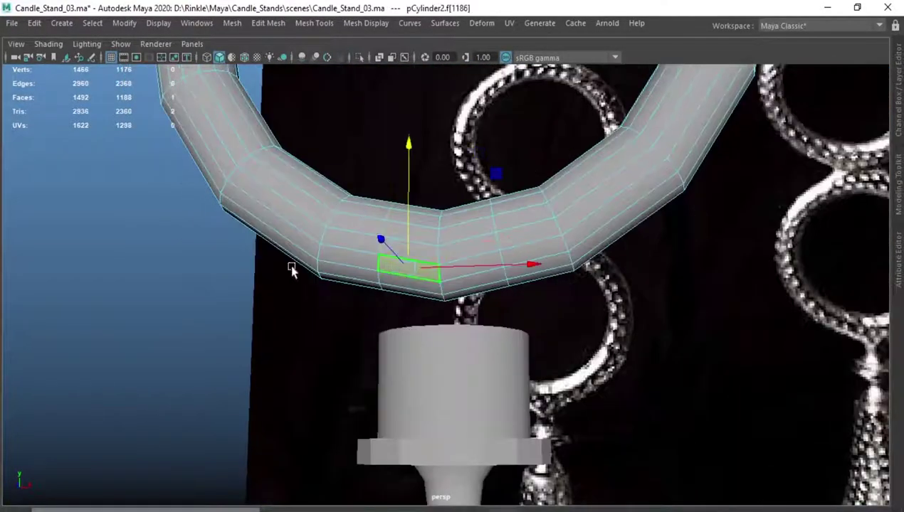
{"action": "mouse_move", "coordinate": [292, 269]}
{"action": "left_mouse_down", "text": "alt"}
{"action": "mouse_move", "coordinate": [582, 264]}
{"action": "mouse_move", "coordinate": [312, 279]}
{"action": "left_mouse_up", "text": "alt"}
{"action": "mouse_move", "coordinate": [455, 317]}
{"action": "left_mouse_down", "text": "shift"}
{"action": "mouse_move", "coordinate": [365, 320]}
{"action": "mouse_move", "coordinate": [412, 313]}
{"action": "mouse_move", "coordinate": [397, 299]}
{"action": "mouse_move", "coordinate": [402, 288]}
{"action": "mouse_move", "coordinate": [381, 279]}
{"action": "left_mouse_up", "text": "shift"}
{"action": "key", "text": "Delete"}
{"action": "left_click", "coordinate": [404, 320], "text": "shift"}
{"action": "key", "text": "Delete"}
{"action": "key", "text": "Delete"}
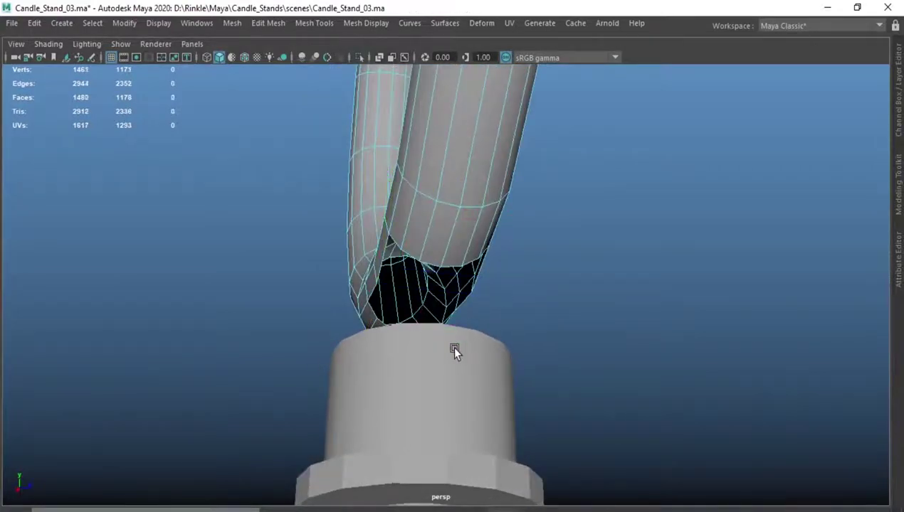
{"action": "right_click_drag", "start_coordinate": [431, 265], "coordinate": [317, 294], "text": "alt"}
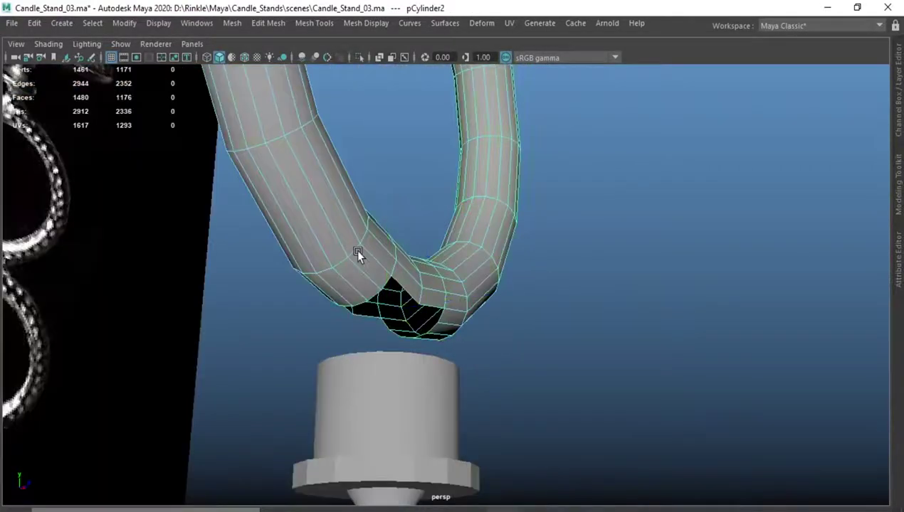
Step: Delete the base cylinder's top cap faces
{"action": "key", "text": "F8"}
{"action": "right_click_drag", "start_coordinate": [373, 357], "coordinate": [359, 404], "text": "alt"}
{"action": "left_click", "coordinate": [359, 404]}
{"action": "left_click_drag", "start_coordinate": [360, 404], "coordinate": [406, 385], "text": "alt"}
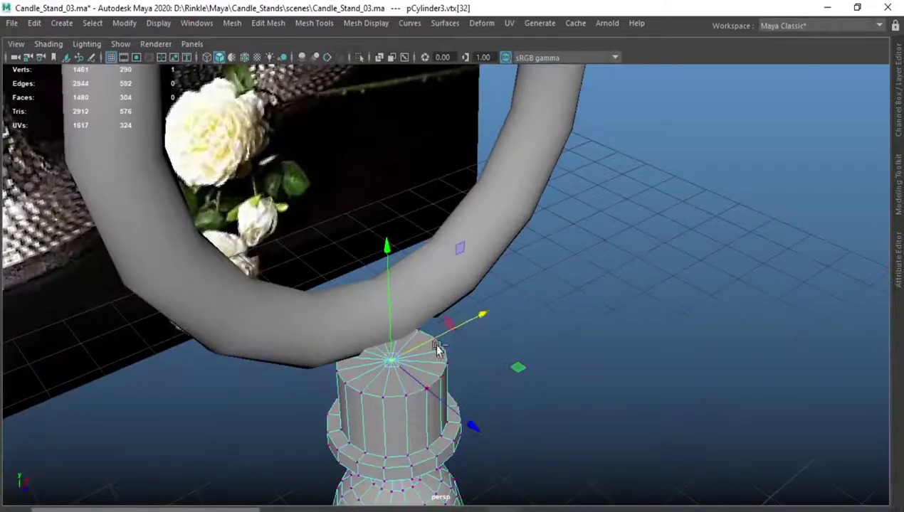
{"action": "key", "text": "Delete"}
{"action": "key", "text": "ctrl+space"}
Step: Combine ring and base, then bridge the ring's opening to the connector top with 0 divisions
{"action": "left_click", "coordinate": [381, 276]}
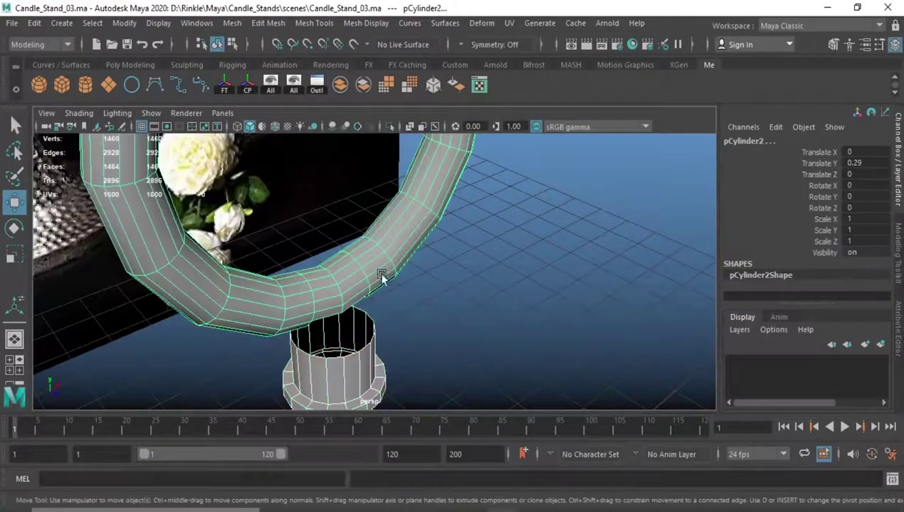
{"action": "mouse_move", "coordinate": [381, 276]}
{"action": "left_mouse_down", "text": "alt"}
{"action": "mouse_move", "coordinate": [254, 287]}
{"action": "mouse_move", "coordinate": [344, 281]}
{"action": "left_mouse_up", "text": "alt"}
{"action": "left_click", "coordinate": [349, 331]}
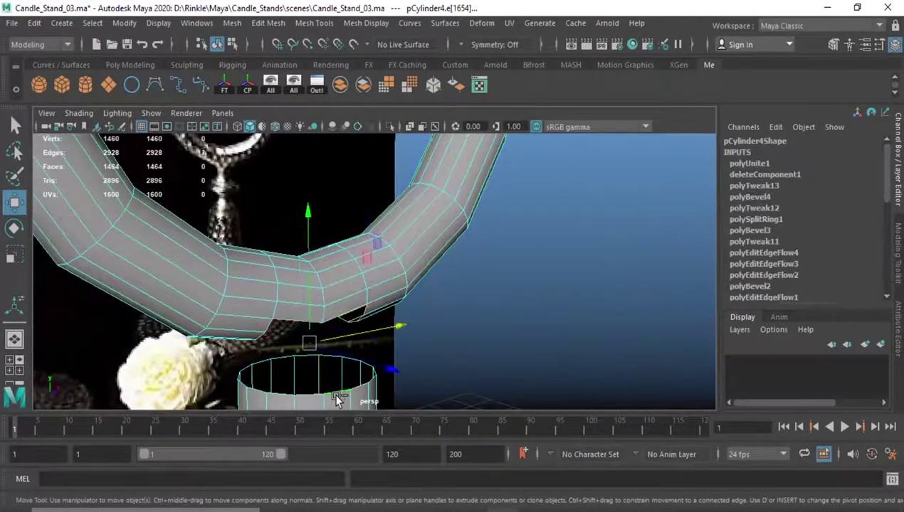
{"action": "left_click_drag", "start_coordinate": [338, 400], "coordinate": [339, 277], "text": "alt"}
{"action": "right_click_drag", "start_coordinate": [339, 276], "coordinate": [344, 423], "text": "shift"}
{"action": "mouse_move", "coordinate": [345, 423]}
{"action": "left_mouse_down", "text": "alt"}
{"action": "mouse_move", "coordinate": [274, 333]}
{"action": "mouse_move", "coordinate": [347, 299]}
{"action": "left_mouse_up", "text": "alt"}
{"action": "scroll", "coordinate": [347, 299], "scroll_direction": "down", "scroll_amount": 3}
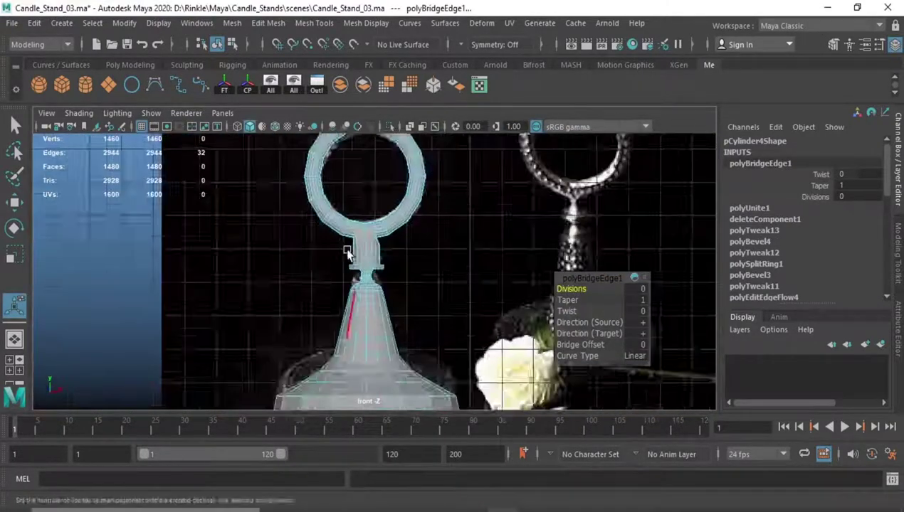
{"action": "scroll", "coordinate": [348, 253], "scroll_direction": "up", "scroll_amount": 3}
{"action": "scroll", "coordinate": [348, 252], "scroll_direction": "up", "scroll_amount": 2}
{"action": "scroll", "coordinate": [348, 253], "scroll_direction": "up", "scroll_amount": 2}
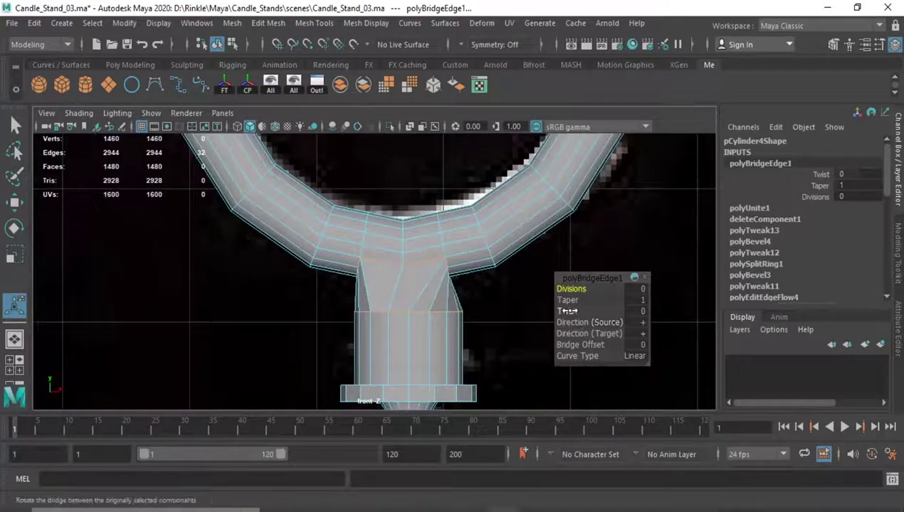
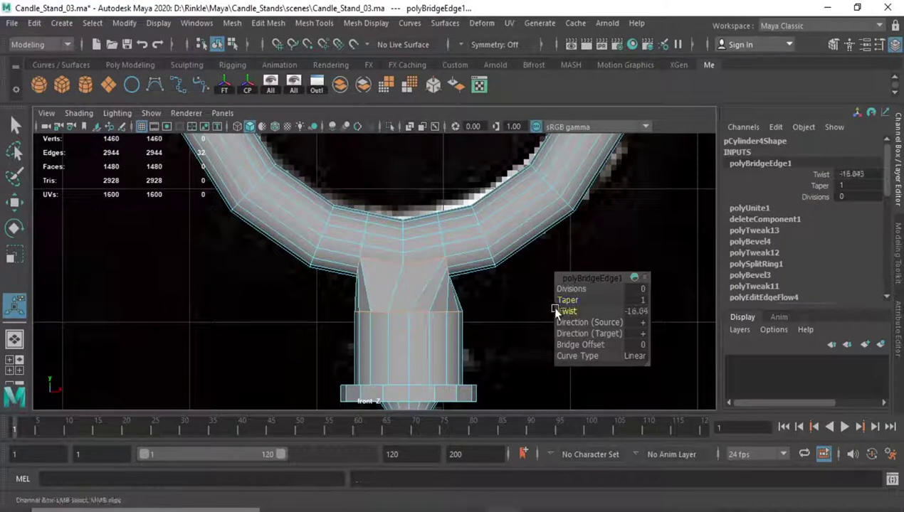
Step: Redo the bridge from the ring's fork to the stem top, adjusting twist so faces line up
{"action": "key", "text": "ctrl+z"}
{"action": "scroll", "coordinate": [444, 249], "scroll_direction": "up", "scroll_amount": 2}
{"action": "right_click_drag", "start_coordinate": [448, 336], "coordinate": [499, 417], "text": "shift"}
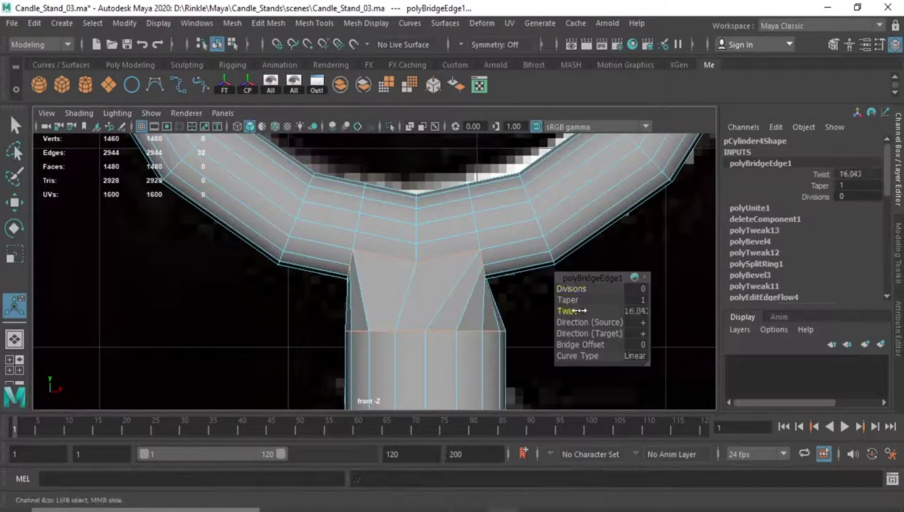
{"action": "left_click_drag", "start_coordinate": [572, 311], "coordinate": [590, 311]}
{"action": "scroll", "coordinate": [327, 297], "scroll_direction": "down", "scroll_amount": 3}
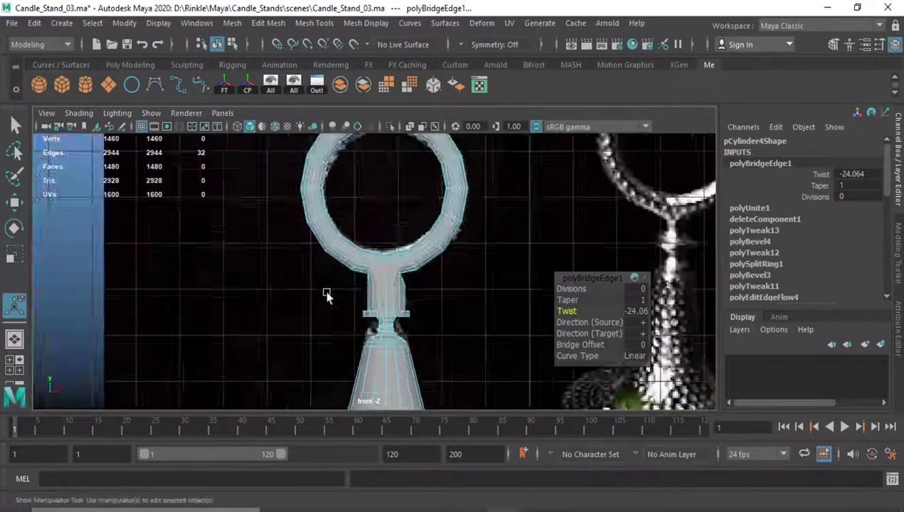
Step: Save the scene as Candle_Stand_03.ma and clear the mesh's construction history
{"action": "key", "text": "F8"}
{"action": "key", "text": "ctrl+s"}
{"action": "scroll", "coordinate": [406, 285], "scroll_direction": "up", "scroll_amount": 2}
{"action": "key", "text": "alt+shift+d"}
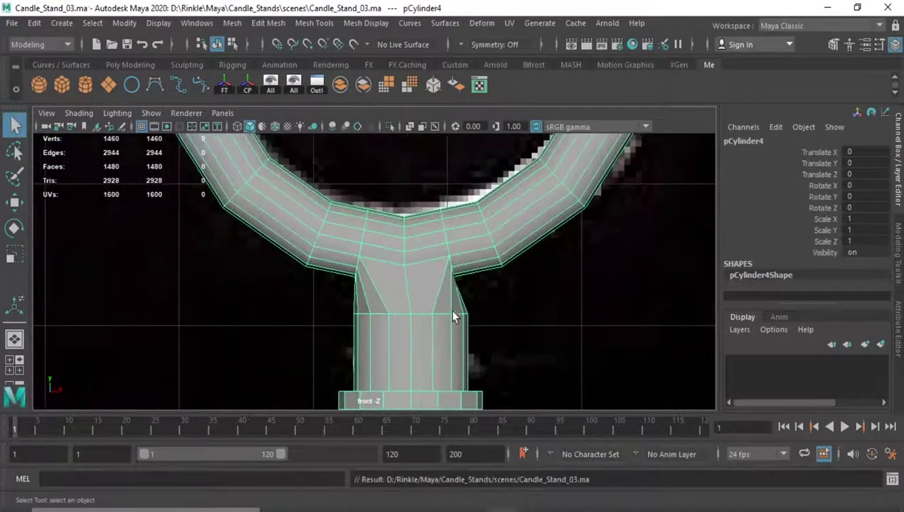
{"action": "scroll", "coordinate": [454, 323], "scroll_direction": "up", "scroll_amount": 2}
{"action": "scroll", "coordinate": [427, 280], "scroll_direction": "up", "scroll_amount": 2}
{"action": "scroll", "coordinate": [413, 263], "scroll_direction": "down", "scroll_amount": 3}
{"action": "scroll", "coordinate": [398, 256], "scroll_direction": "up", "scroll_amount": 2}
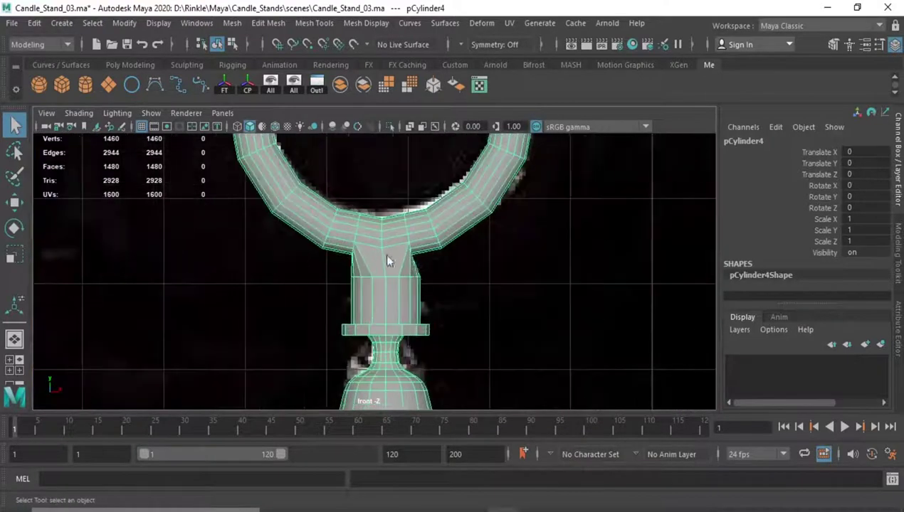
Step: Snap the neck vertices onto neighbouring mesh points
{"action": "key", "text": "F9"}
{"action": "scroll", "coordinate": [405, 292], "scroll_direction": "up", "scroll_amount": 2}
{"action": "scroll", "coordinate": [419, 317], "scroll_direction": "up", "scroll_amount": 2}
{"action": "key", "text": "w"}
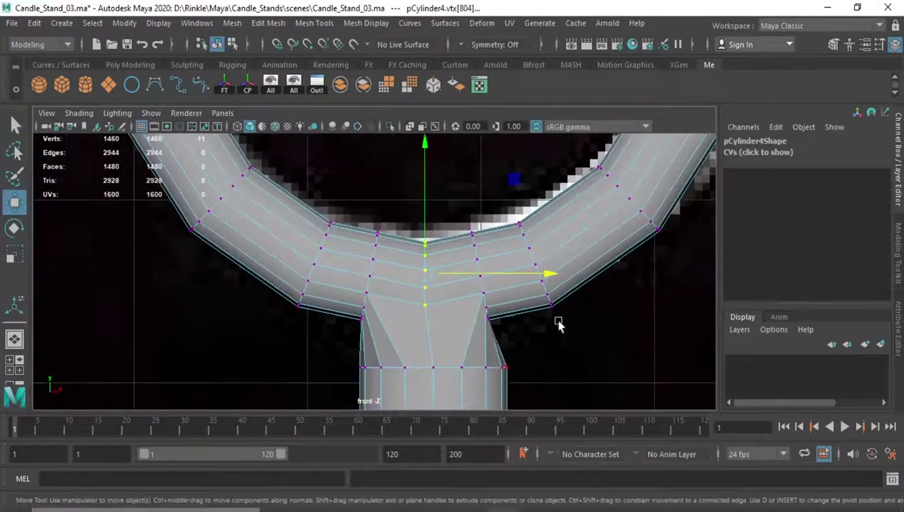
{"action": "key", "text": "v"}
{"action": "middle_click_drag", "start_coordinate": [558, 325], "coordinate": [494, 330]}
{"action": "key", "text": "F8"}
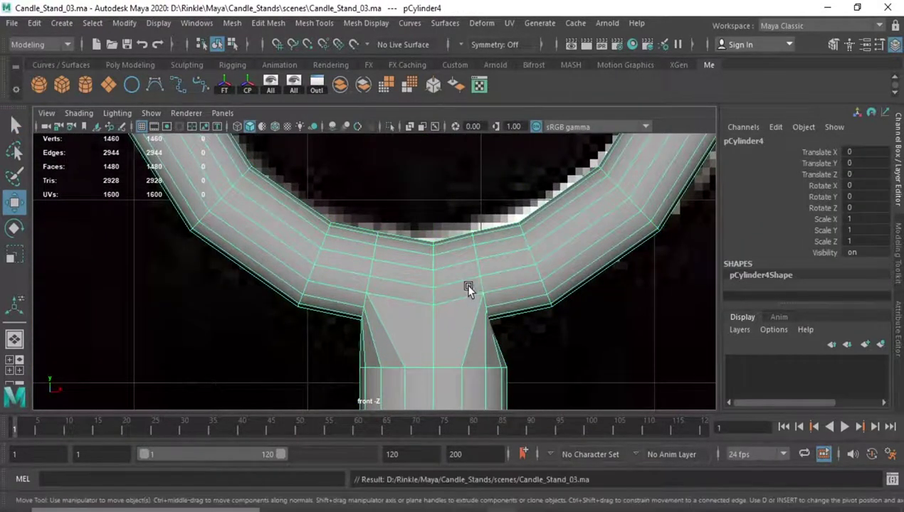
Step: Zoom in on the stem and select the edge loop around it
{"action": "middle_click_drag", "start_coordinate": [468, 269], "coordinate": [379, 249], "text": "alt"}
{"action": "right_click_drag", "start_coordinate": [379, 249], "coordinate": [425, 297], "text": "alt"}
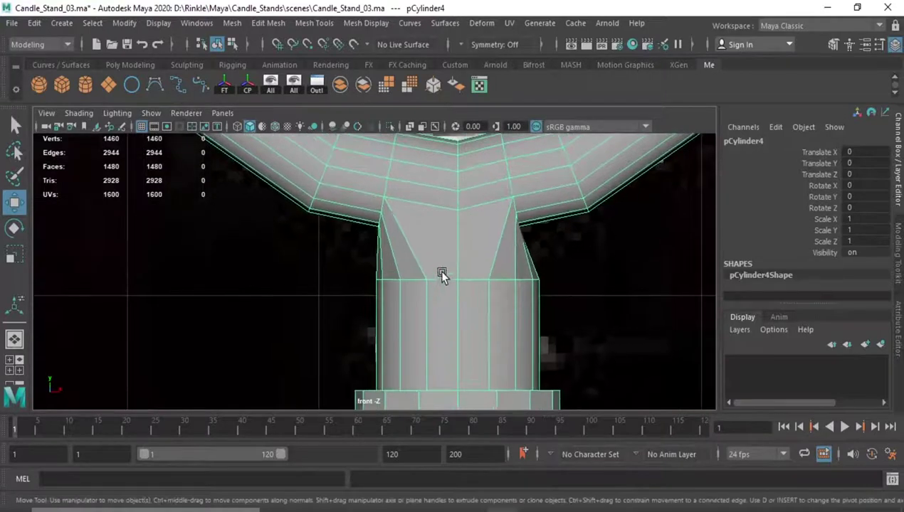
{"action": "key", "text": "F10"}
{"action": "double_click", "coordinate": [508, 167]}
{"action": "key", "text": "space"}
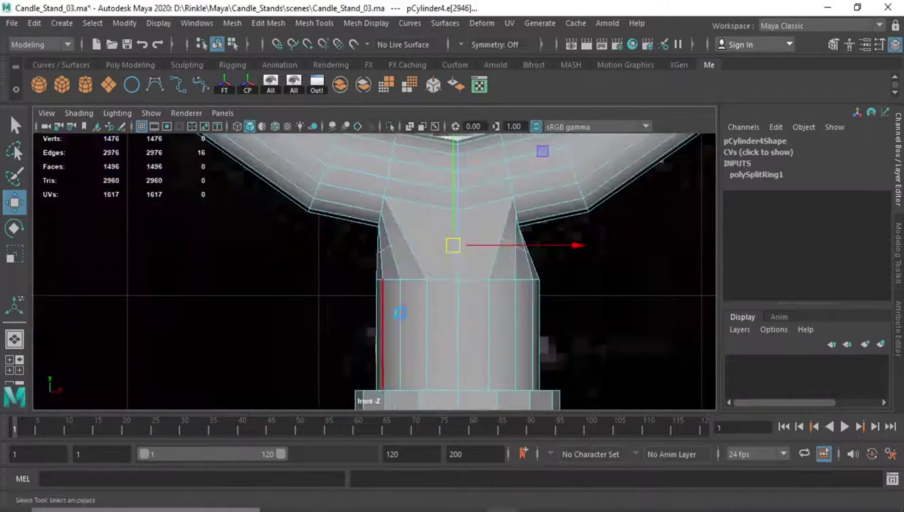
Step: Insert extra edge loops along the stem neck
{"action": "key", "text": "e"}
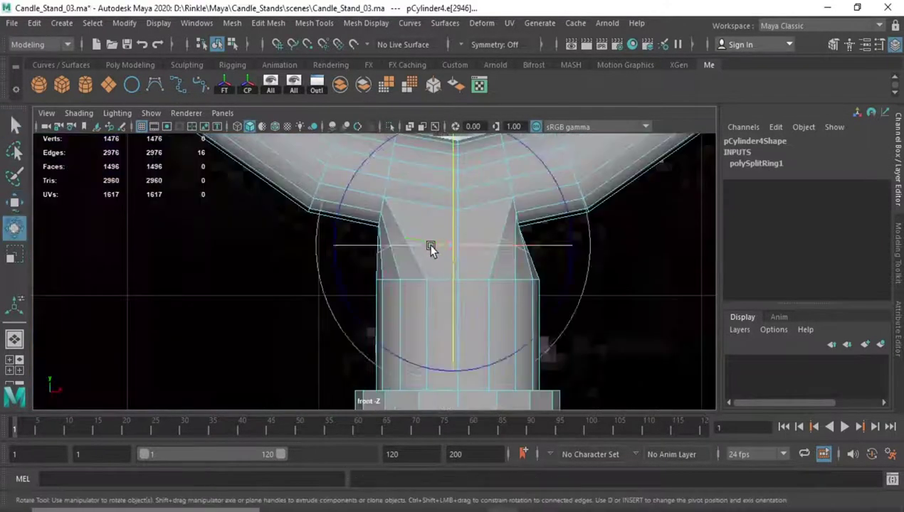
{"action": "key", "text": "r"}
{"action": "right_click_drag", "start_coordinate": [413, 345], "coordinate": [498, 367], "text": "alt"}
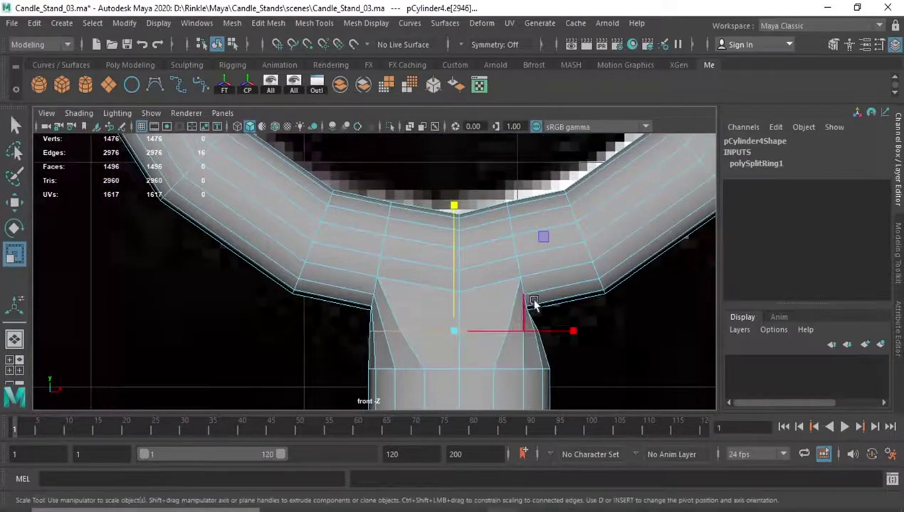
{"action": "right_click_drag", "start_coordinate": [494, 258], "coordinate": [477, 365], "text": "shift"}
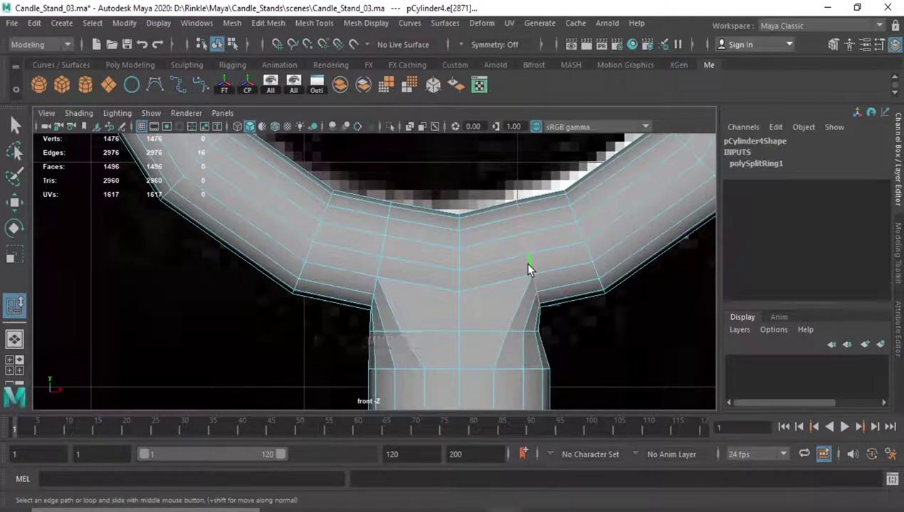
{"action": "key", "text": "space"}
{"action": "scroll", "coordinate": [349, 288], "scroll_direction": "down", "scroll_amount": 5}
{"action": "scroll", "coordinate": [355, 262], "scroll_direction": "down", "scroll_amount": 3}
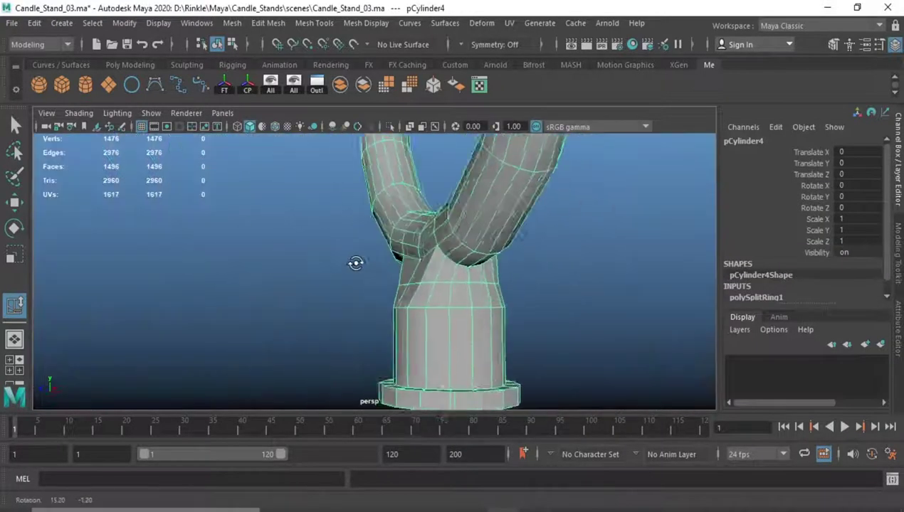
{"action": "scroll", "coordinate": [387, 316], "scroll_direction": "down", "scroll_amount": 3}
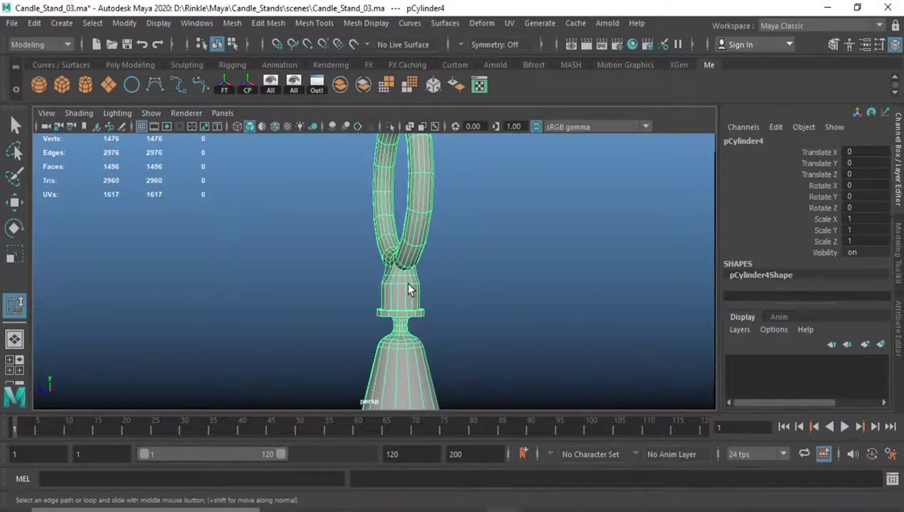
{"action": "scroll", "coordinate": [405, 281], "scroll_direction": "down", "scroll_amount": 5}
{"action": "scroll", "coordinate": [347, 277], "scroll_direction": "down", "scroll_amount": 3}
{"action": "scroll", "coordinate": [347, 278], "scroll_direction": "up", "scroll_amount": 5}
{"action": "scroll", "coordinate": [367, 268], "scroll_direction": "up", "scroll_amount": 5}
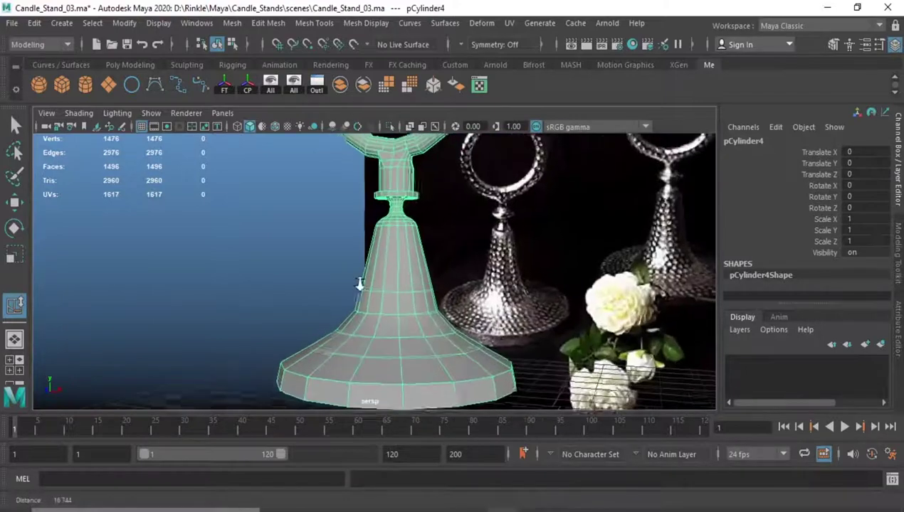
{"action": "scroll", "coordinate": [359, 282], "scroll_direction": "up", "scroll_amount": 5}
{"action": "scroll", "coordinate": [407, 256], "scroll_direction": "up", "scroll_amount": 3}
Step: Select the band of 16 stem faces and move them
{"action": "left_click_drag", "start_coordinate": [445, 217], "coordinate": [261, 256]}
{"action": "scroll", "coordinate": [260, 256], "scroll_direction": "down", "scroll_amount": 3}
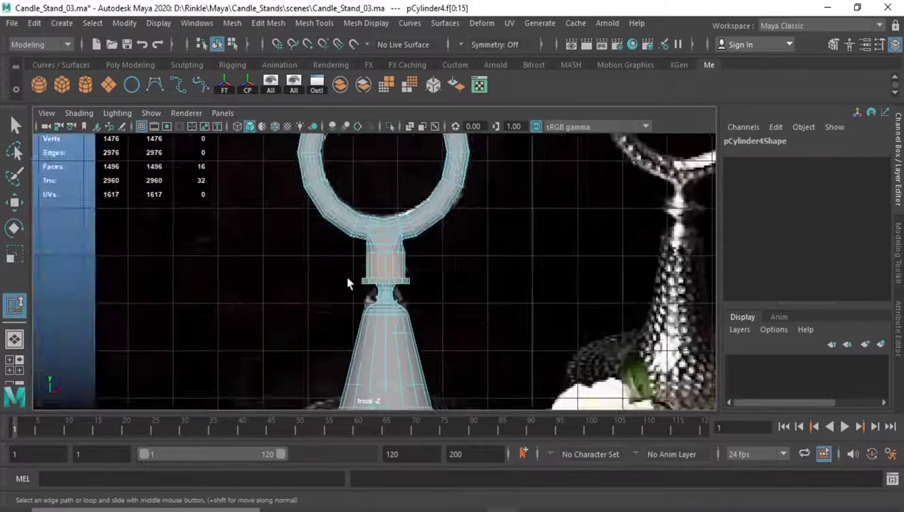
{"action": "scroll", "coordinate": [459, 343], "scroll_direction": "up", "scroll_amount": 3}
{"action": "key", "text": "w"}
{"action": "scroll", "coordinate": [321, 248], "scroll_direction": "down", "scroll_amount": 2}
{"action": "scroll", "coordinate": [322, 247], "scroll_direction": "up", "scroll_amount": 1}
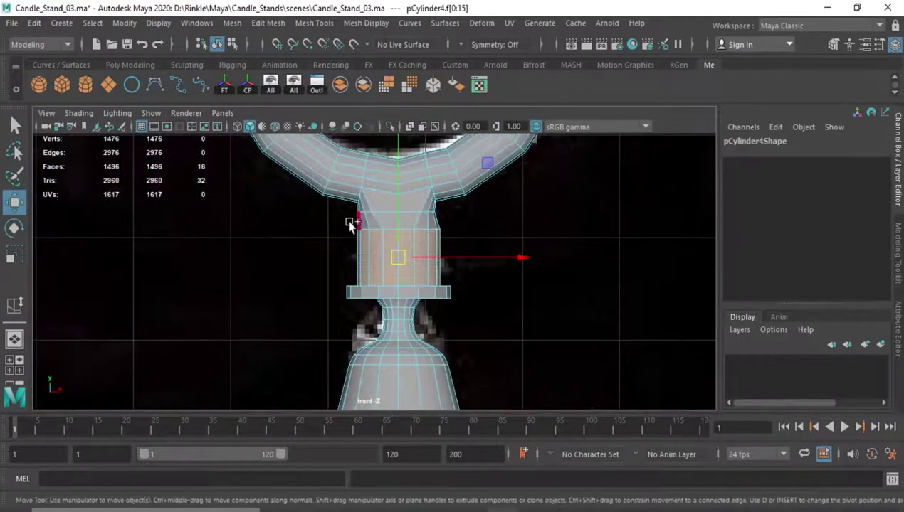
{"action": "scroll", "coordinate": [495, 296], "scroll_direction": "up", "scroll_amount": 2}
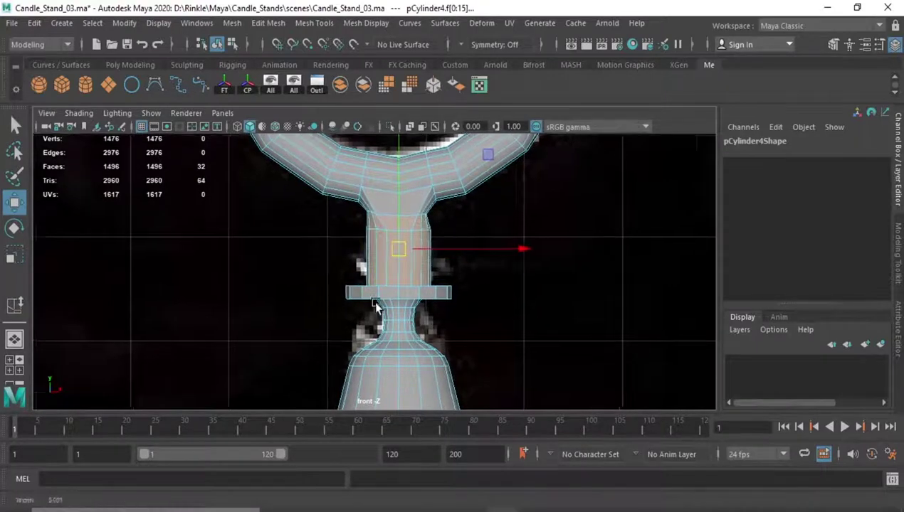
{"action": "scroll", "coordinate": [502, 313], "scroll_direction": "up", "scroll_amount": 2}
{"action": "scroll", "coordinate": [442, 327], "scroll_direction": "up", "scroll_amount": 1}
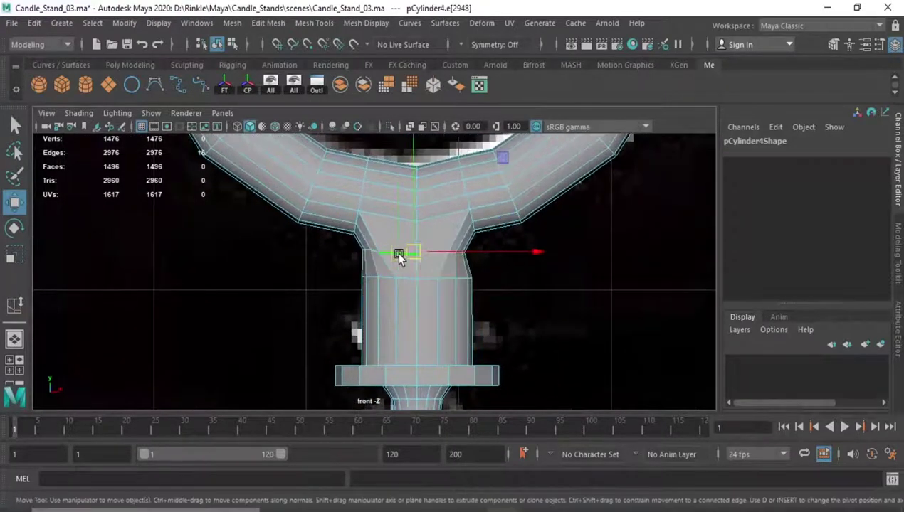
Step: Apply Edit Edge Flow to the selected neck edges and frame them in perspective
{"action": "right_click_drag", "start_coordinate": [398, 257], "coordinate": [369, 389], "text": "shift"}
{"action": "key", "text": "r"}
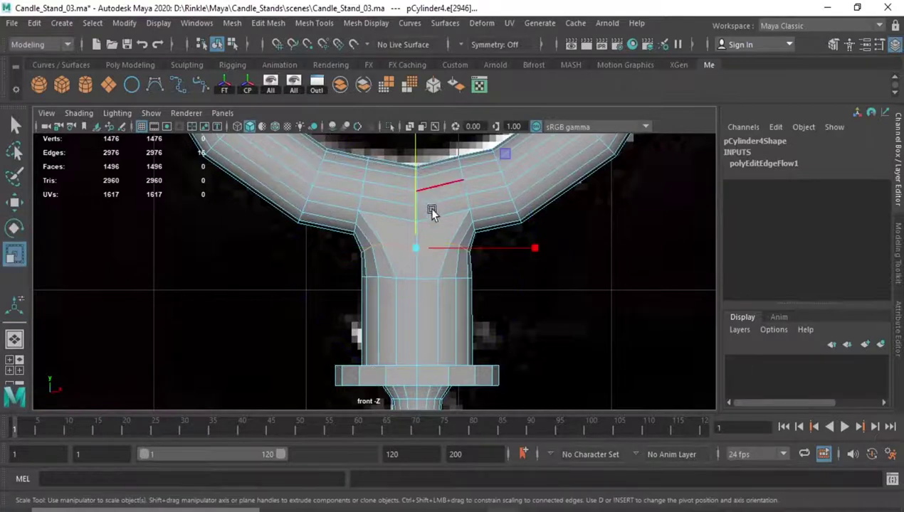
{"action": "middle_click_drag", "start_coordinate": [432, 211], "coordinate": [427, 236], "text": "alt"}
{"action": "scroll", "coordinate": [547, 306], "scroll_direction": "up", "scroll_amount": 1}
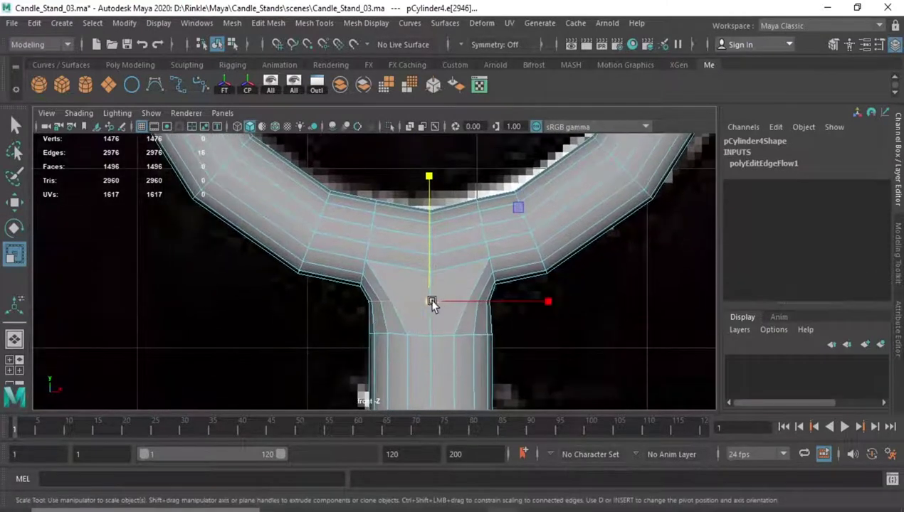
{"action": "key", "text": "space"}
{"action": "key", "text": "f"}
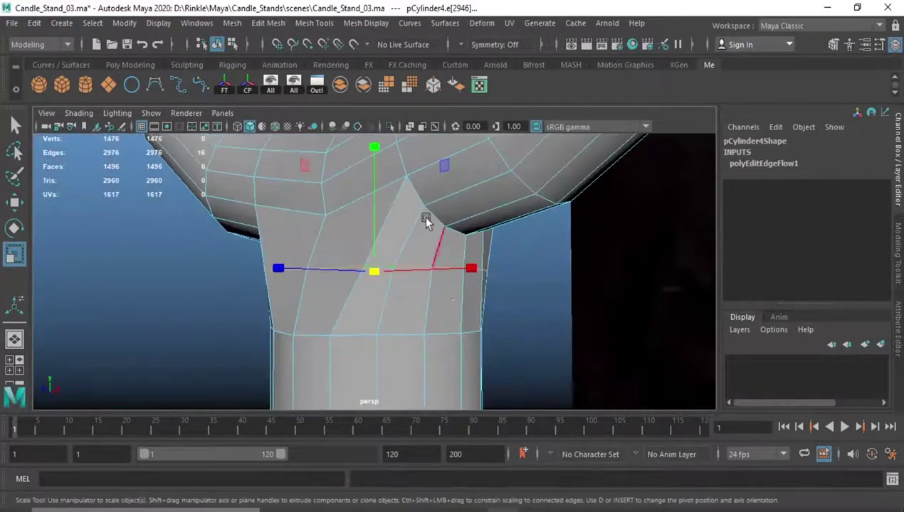
Step: Edit Edge Flow on a junction crease edge, then select edges on the junction's back
{"action": "left_click", "coordinate": [413, 192]}
{"action": "left_click_drag", "start_coordinate": [417, 192], "coordinate": [394, 279], "text": "alt"}
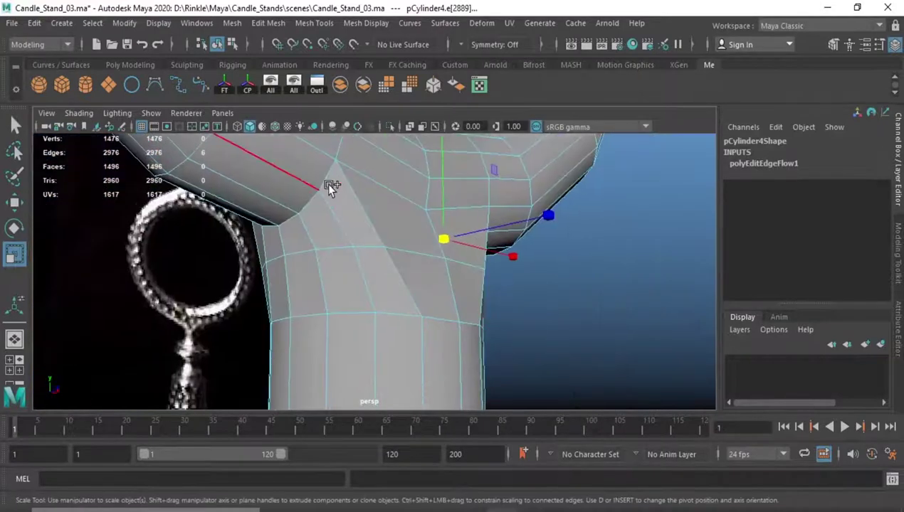
{"action": "left_click_drag", "start_coordinate": [332, 175], "coordinate": [343, 246], "text": "alt"}
{"action": "right_click_drag", "start_coordinate": [343, 246], "coordinate": [339, 386], "text": "shift"}
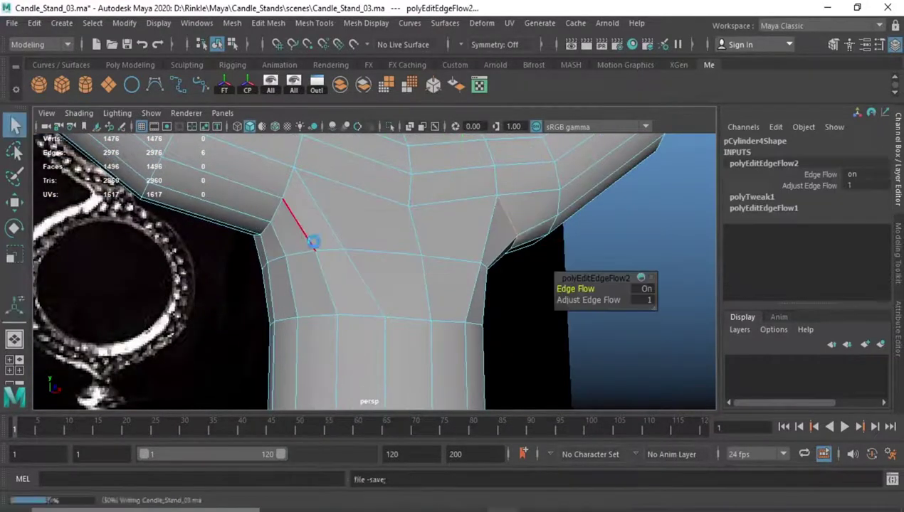
{"action": "mouse_move", "coordinate": [313, 242]}
{"action": "left_mouse_down", "text": "alt"}
{"action": "mouse_move", "coordinate": [344, 265]}
{"action": "mouse_move", "coordinate": [301, 171]}
{"action": "left_mouse_up", "text": "alt"}
{"action": "left_click", "coordinate": [306, 201]}
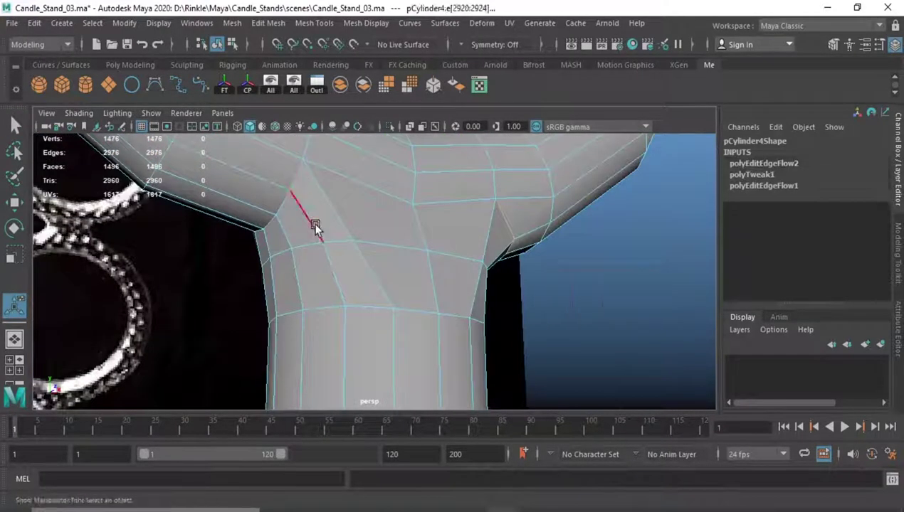
Step: Move a neck junction vertex along an axis oriented toward its neighbouring vertex
{"action": "right_click_drag", "start_coordinate": [313, 222], "coordinate": [396, 234]}
{"action": "mouse_move", "coordinate": [395, 234]}
{"action": "left_mouse_down", "text": "alt"}
{"action": "mouse_move", "coordinate": [399, 303]}
{"action": "mouse_move", "coordinate": [331, 288]}
{"action": "left_mouse_up", "text": "alt"}
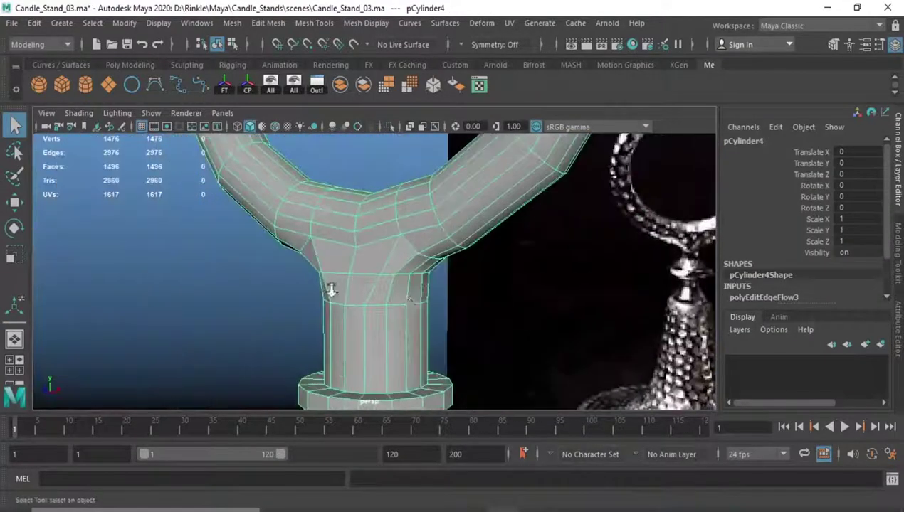
{"action": "right_click_drag", "start_coordinate": [330, 288], "coordinate": [332, 256]}
{"action": "scroll", "coordinate": [333, 297], "scroll_direction": "up", "scroll_amount": 3}
{"action": "key", "text": "w"}
{"action": "left_click_drag", "start_coordinate": [326, 285], "coordinate": [270, 302]}
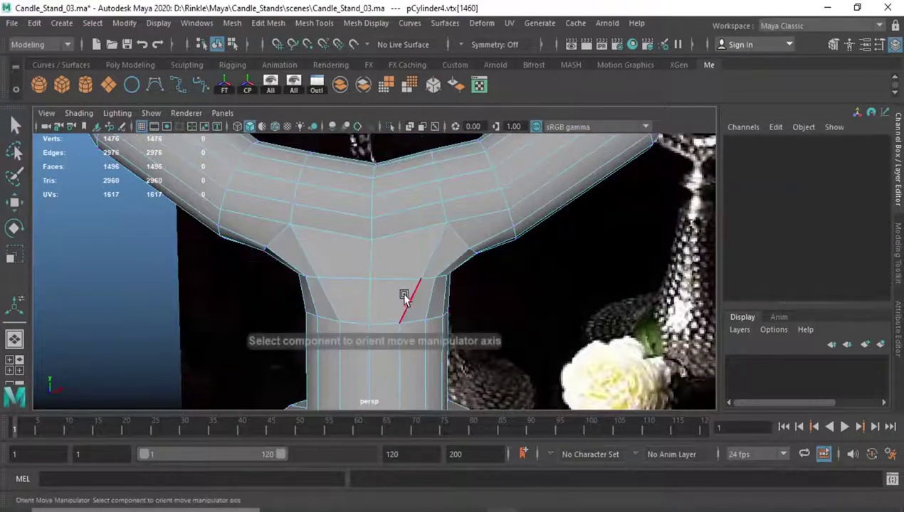
{"action": "left_click", "coordinate": [318, 276]}
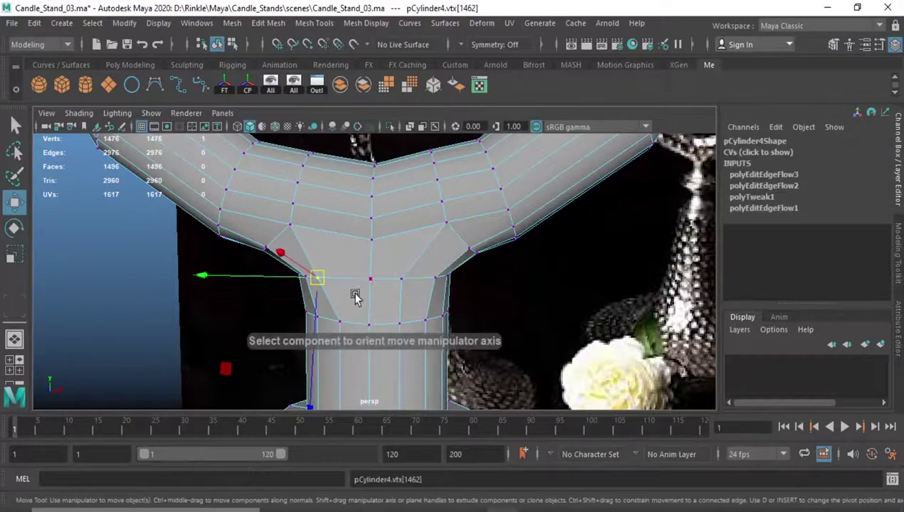
{"action": "left_click_drag", "start_coordinate": [222, 277], "coordinate": [310, 292], "text": "alt"}
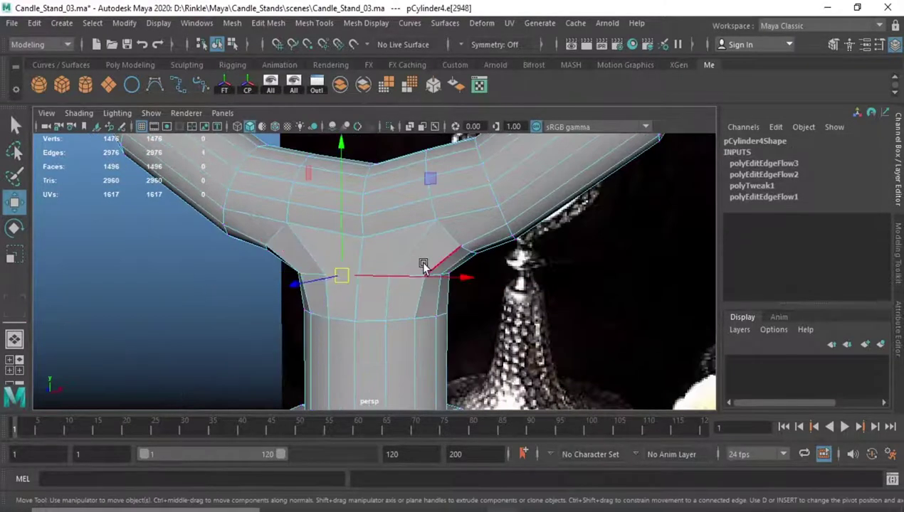
Step: Smooth the edge flow on further neck edges
{"action": "right_click_drag", "start_coordinate": [423, 264], "coordinate": [409, 400], "text": "shift"}
{"action": "left_click_drag", "start_coordinate": [409, 399], "coordinate": [311, 259], "text": "alt"}
{"action": "key", "text": "t"}
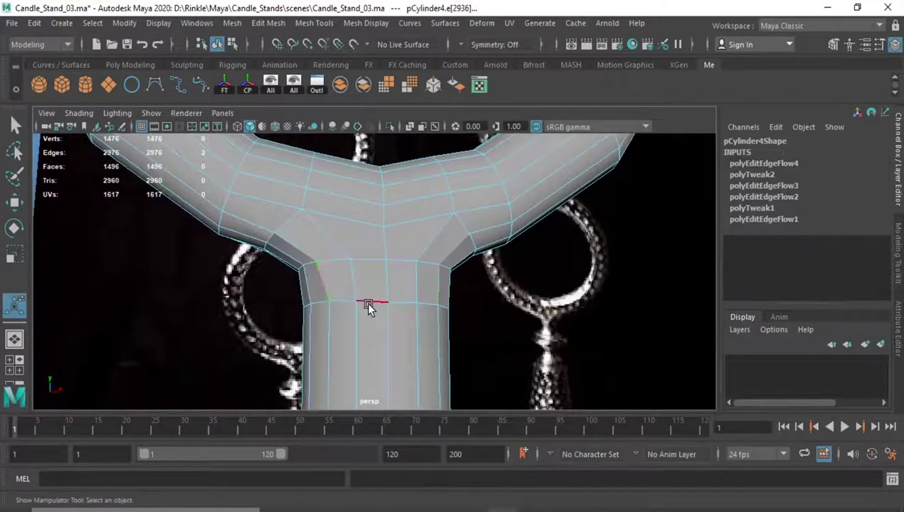
{"action": "scroll", "coordinate": [368, 306], "scroll_direction": "down", "scroll_amount": 3}
{"action": "scroll", "coordinate": [280, 316], "scroll_direction": "up", "scroll_amount": 3}
Step: Tweak another neck vertex with the move axis oriented to a nearby vertex
{"action": "key", "text": "F9"}
{"action": "left_click", "coordinate": [348, 292]}
{"action": "key", "text": "w"}
{"action": "left_click", "coordinate": [328, 310]}
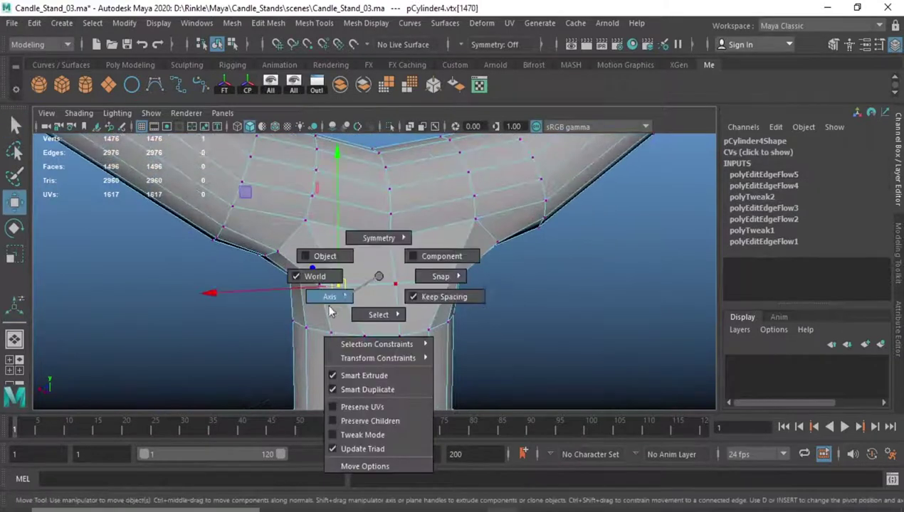
{"action": "left_click", "coordinate": [329, 310]}
{"action": "left_click_drag", "start_coordinate": [229, 290], "coordinate": [363, 288], "text": "alt"}
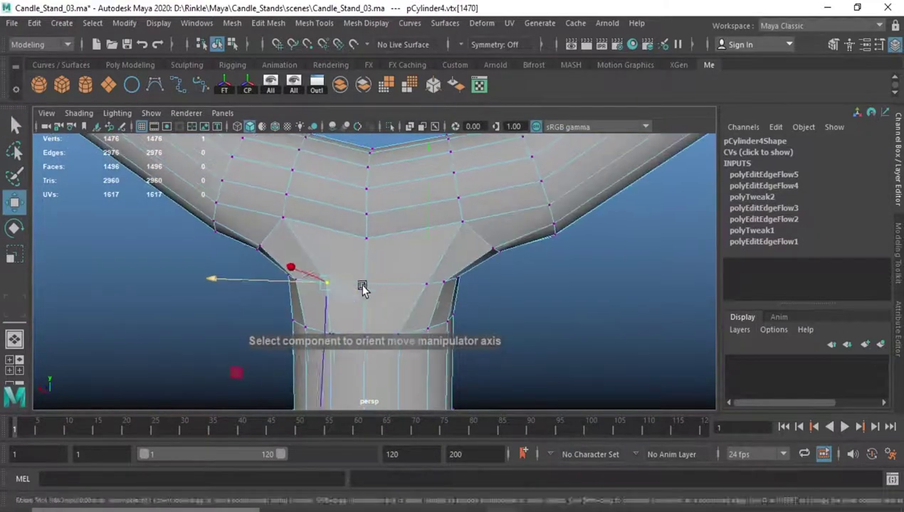
{"action": "left_click", "coordinate": [292, 282]}
Step: Apply Edit Edge Flow to two more stem-to-arm edges, repeating it with G
{"action": "left_click", "coordinate": [397, 301]}
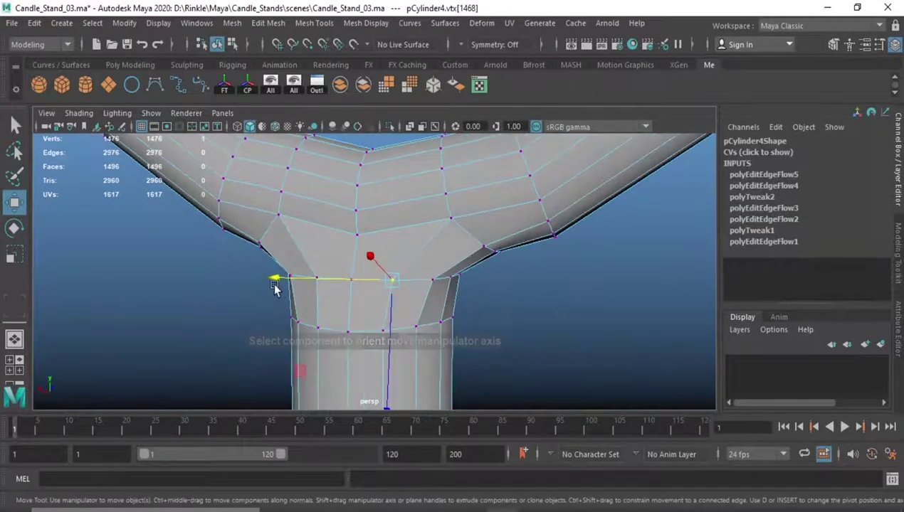
{"action": "left_click_drag", "start_coordinate": [274, 285], "coordinate": [349, 301], "text": "alt"}
{"action": "key", "text": "F10"}
{"action": "left_click", "coordinate": [424, 288]}
{"action": "right_click_drag", "start_coordinate": [425, 261], "coordinate": [409, 398], "text": "shift"}
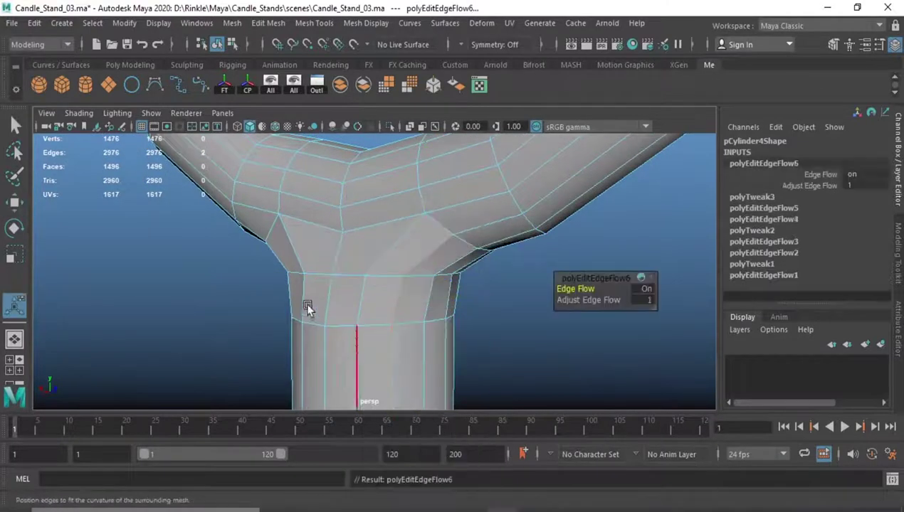
{"action": "left_click", "coordinate": [304, 279]}
{"action": "key", "text": "g"}
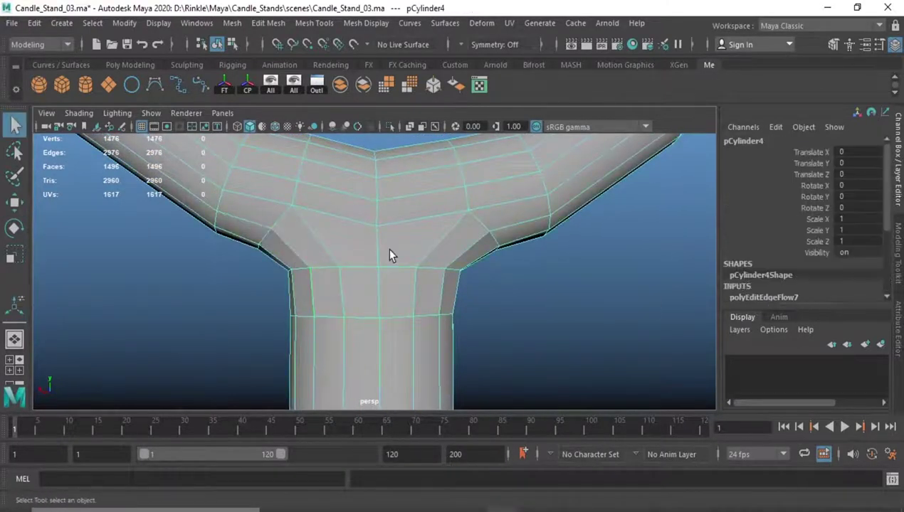
{"action": "scroll", "coordinate": [388, 252], "scroll_direction": "down", "scroll_amount": 3}
{"action": "scroll", "coordinate": [396, 296], "scroll_direction": "down", "scroll_amount": 3}
{"action": "scroll", "coordinate": [396, 296], "scroll_direction": "down", "scroll_amount": 2}
{"action": "key", "text": "ctrl+a"}
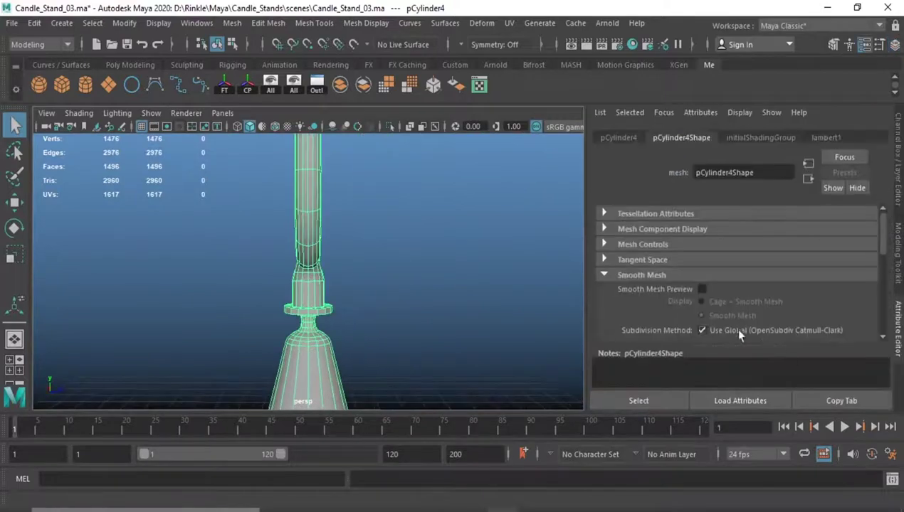
{"action": "key", "text": "ctrl+a"}
{"action": "left_click", "coordinate": [544, 394]}
{"action": "key", "text": "3"}
{"action": "mouse_move", "coordinate": [575, 296]}
{"action": "left_mouse_down", "text": "alt"}
{"action": "mouse_move", "coordinate": [449, 316]}
{"action": "mouse_move", "coordinate": [468, 304]}
{"action": "left_mouse_up", "text": "alt"}
{"action": "key", "text": "space"}
{"action": "scroll", "coordinate": [467, 306], "scroll_direction": "down", "scroll_amount": 3}
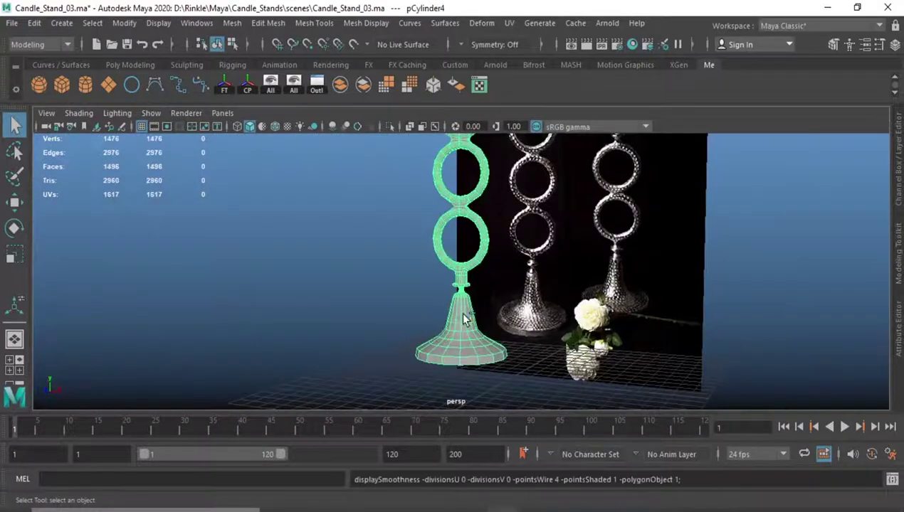
{"action": "scroll", "coordinate": [462, 335], "scroll_direction": "up", "scroll_amount": 2}
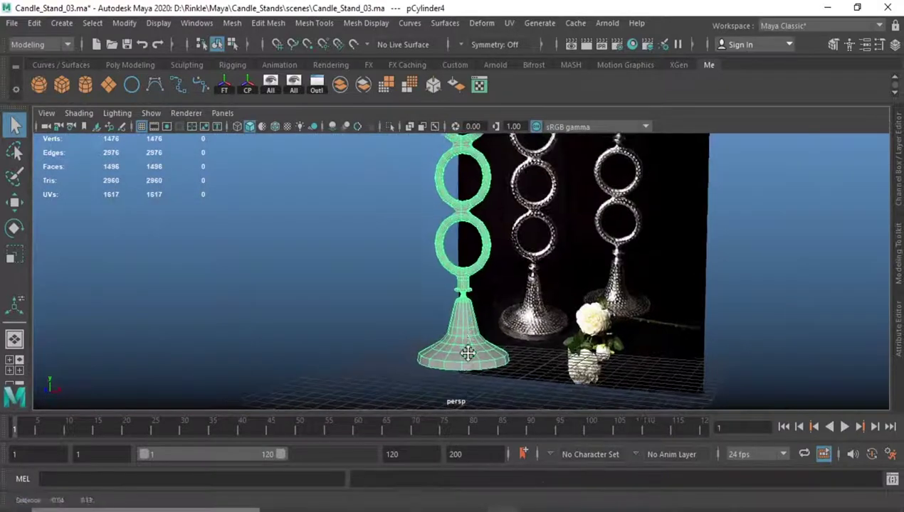
{"action": "scroll", "coordinate": [459, 387], "scroll_direction": "up", "scroll_amount": 3}
{"action": "scroll", "coordinate": [427, 331], "scroll_direction": "up", "scroll_amount": 3}
{"action": "scroll", "coordinate": [355, 316], "scroll_direction": "up", "scroll_amount": 3}
Step: Insert an edge loop on the base and extrude its bottom face
{"action": "scroll", "coordinate": [350, 314], "scroll_direction": "up", "scroll_amount": 2}
{"action": "left_click", "coordinate": [445, 329]}
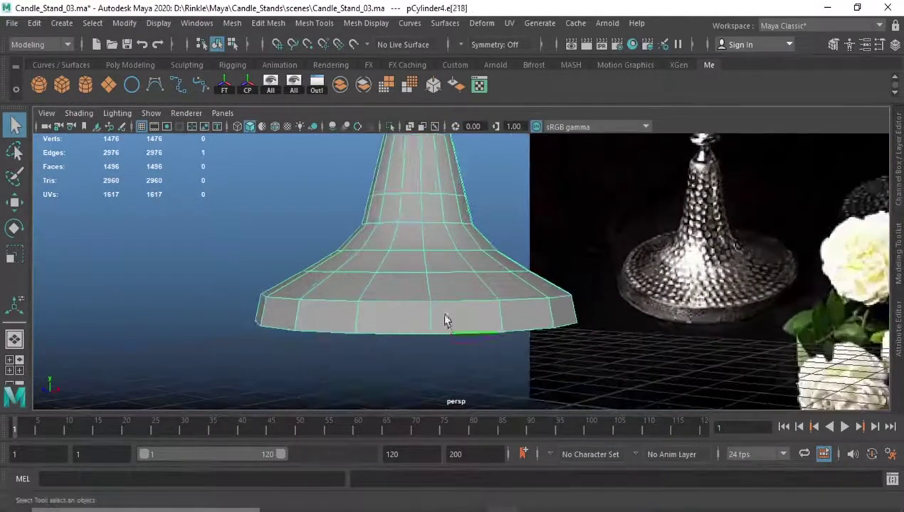
{"action": "right_click_drag", "start_coordinate": [413, 263], "coordinate": [424, 354], "text": "shift"}
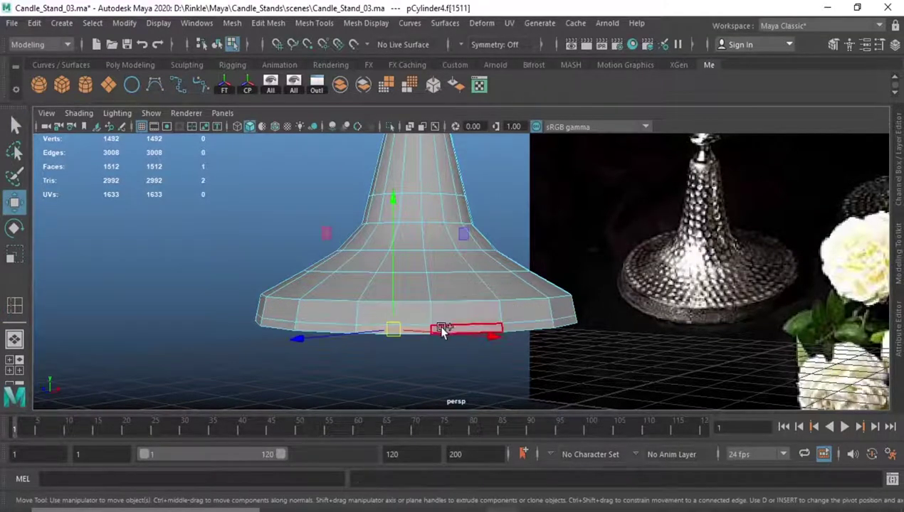
{"action": "right_click_drag", "start_coordinate": [368, 343], "coordinate": [368, 340], "text": "shift"}
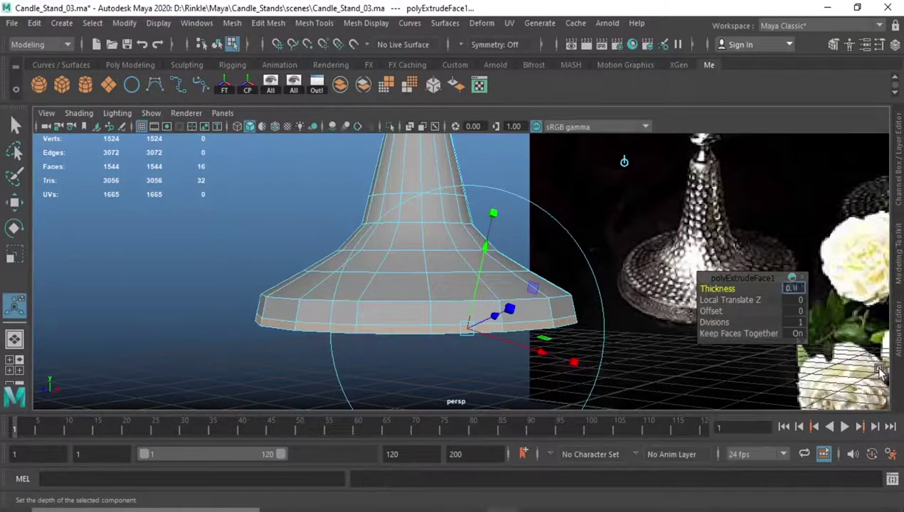
{"action": "mouse_move", "coordinate": [350, 215]}
{"action": "left_mouse_down", "text": "alt"}
{"action": "mouse_move", "coordinate": [341, 252]}
{"action": "mouse_move", "coordinate": [347, 278]}
{"action": "mouse_move", "coordinate": [381, 282]}
{"action": "mouse_move", "coordinate": [385, 298]}
{"action": "left_mouse_up", "text": "alt"}
Step: Save the scene, then undo the face extrusion and the edge selection
{"action": "key", "text": "F8"}
{"action": "key", "text": "q"}
{"action": "key", "text": "ctrl+s"}
{"action": "key", "text": "ctrl+z"}
{"action": "right_click_drag", "start_coordinate": [385, 298], "coordinate": [384, 365], "text": "alt"}
{"action": "key", "text": "w"}
{"action": "left_click_drag", "start_coordinate": [384, 365], "coordinate": [343, 225], "text": "alt"}
{"action": "key", "text": "ctrl+z"}
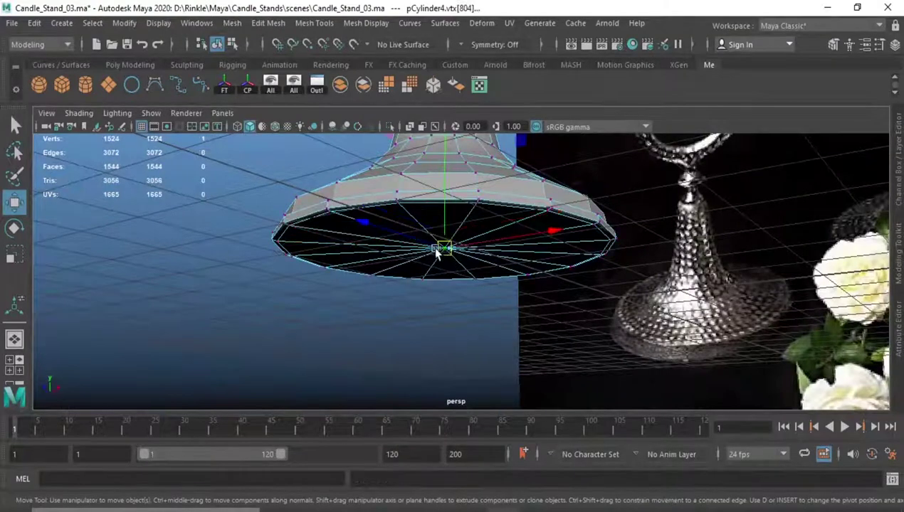
Step: Scale the base's bottom cap faces into a lip and save
{"action": "key", "text": "ctrl+F11"}
{"action": "mouse_move", "coordinate": [385, 299]}
{"action": "left_mouse_down", "text": "alt"}
{"action": "mouse_move", "coordinate": [351, 188]}
{"action": "mouse_move", "coordinate": [399, 249]}
{"action": "mouse_move", "coordinate": [391, 270]}
{"action": "mouse_move", "coordinate": [435, 221]}
{"action": "left_mouse_up", "text": "alt"}
{"action": "key", "text": "r"}
{"action": "scroll", "coordinate": [444, 326], "scroll_direction": "up", "scroll_amount": 5}
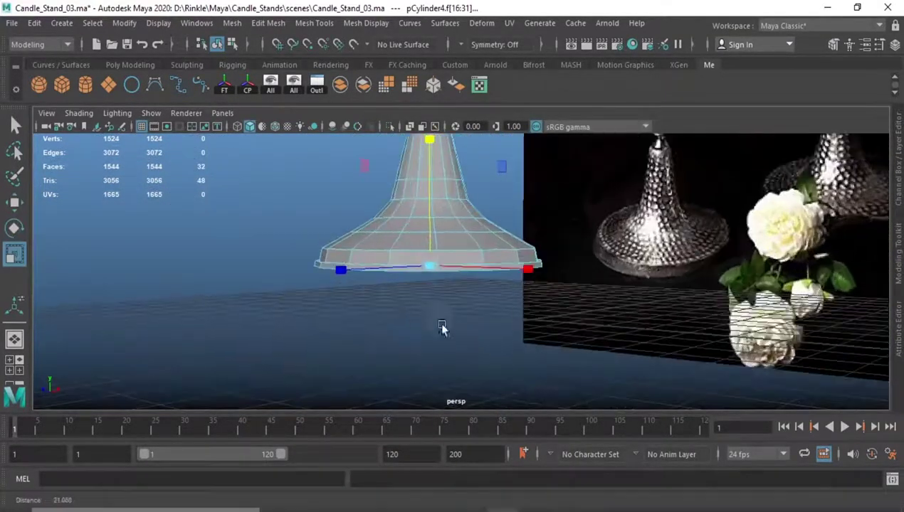
{"action": "scroll", "coordinate": [362, 273], "scroll_direction": "up", "scroll_amount": 5}
{"action": "scroll", "coordinate": [318, 334], "scroll_direction": "up", "scroll_amount": 3}
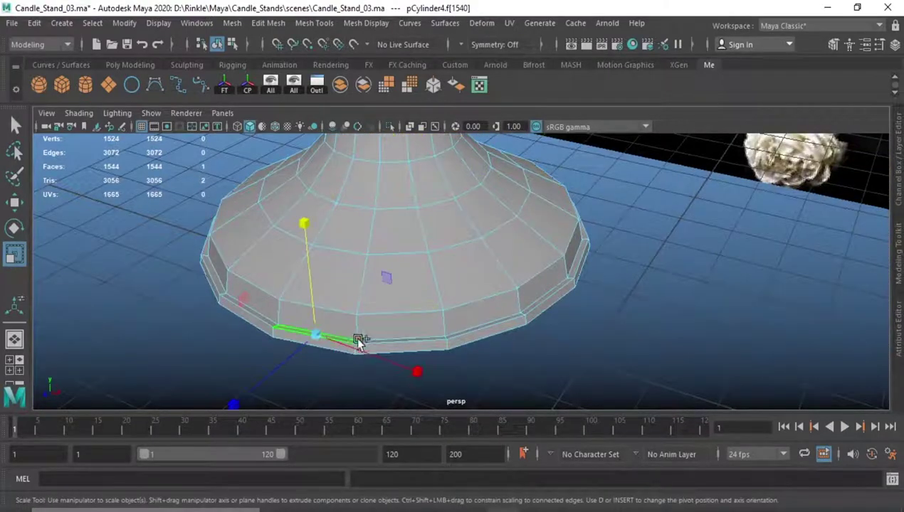
{"action": "mouse_move", "coordinate": [363, 342]}
{"action": "left_mouse_down", "text": "alt"}
{"action": "mouse_move", "coordinate": [404, 283]}
{"action": "mouse_move", "coordinate": [408, 227]}
{"action": "left_mouse_up", "text": "alt"}
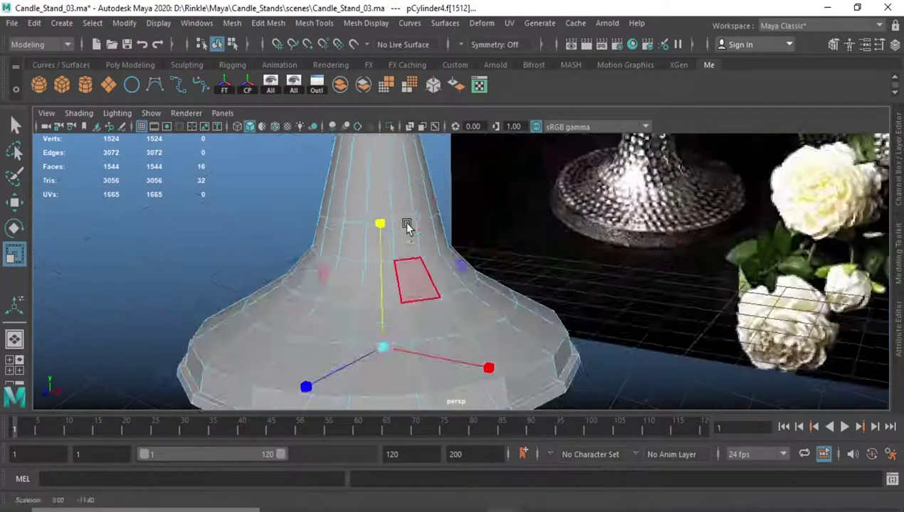
{"action": "key", "text": "ctrl+s"}
Step: Bevel the base's bottom edge loop at Fraction 0.5
{"action": "mouse_move", "coordinate": [403, 288]}
{"action": "left_mouse_down", "text": "alt"}
{"action": "mouse_move", "coordinate": [339, 177]}
{"action": "mouse_move", "coordinate": [309, 276]}
{"action": "left_mouse_up", "text": "alt"}
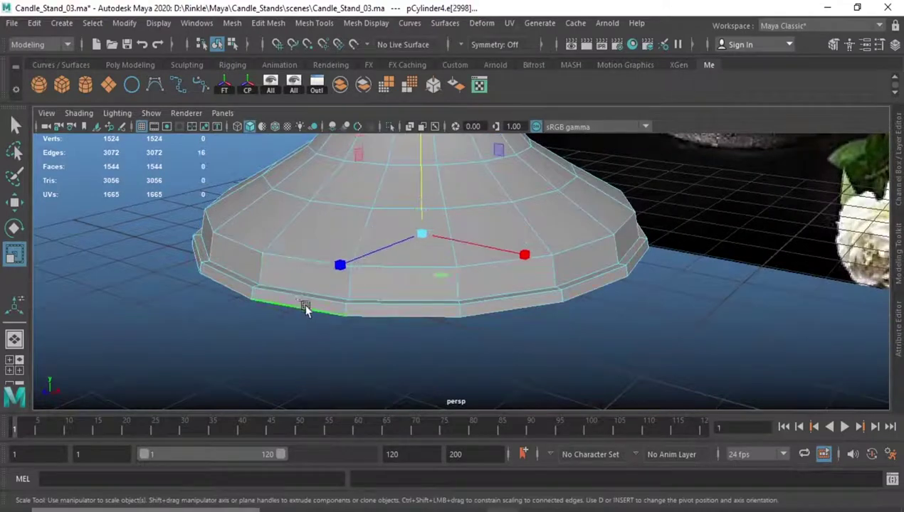
{"action": "mouse_move", "coordinate": [240, 265]}
{"action": "left_mouse_down", "text": "alt"}
{"action": "mouse_move", "coordinate": [330, 304]}
{"action": "mouse_move", "coordinate": [309, 236]}
{"action": "mouse_move", "coordinate": [295, 307]}
{"action": "left_mouse_up", "text": "alt"}
{"action": "double_click", "coordinate": [330, 305]}
{"action": "key", "text": "ctrl+b"}
{"action": "scroll", "coordinate": [365, 259], "scroll_direction": "up", "scroll_amount": 5}
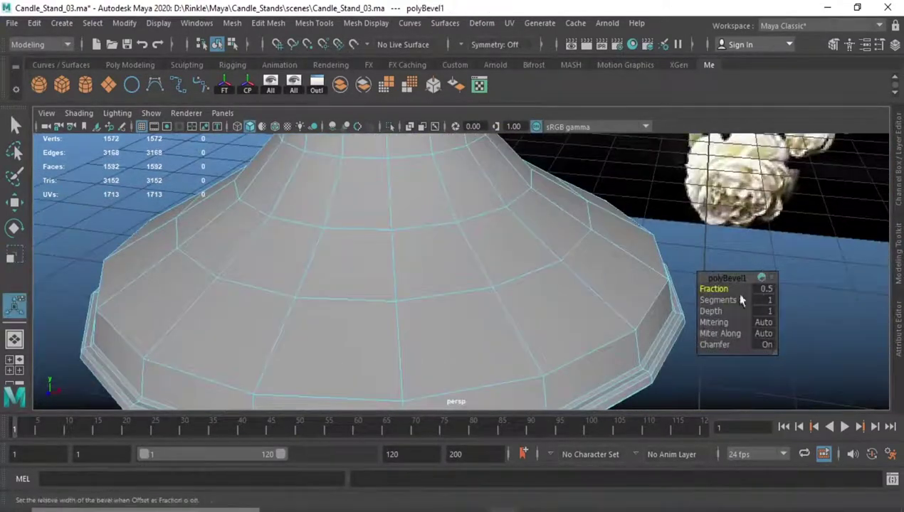
{"action": "key", "text": "q"}
{"action": "key", "text": "F8"}
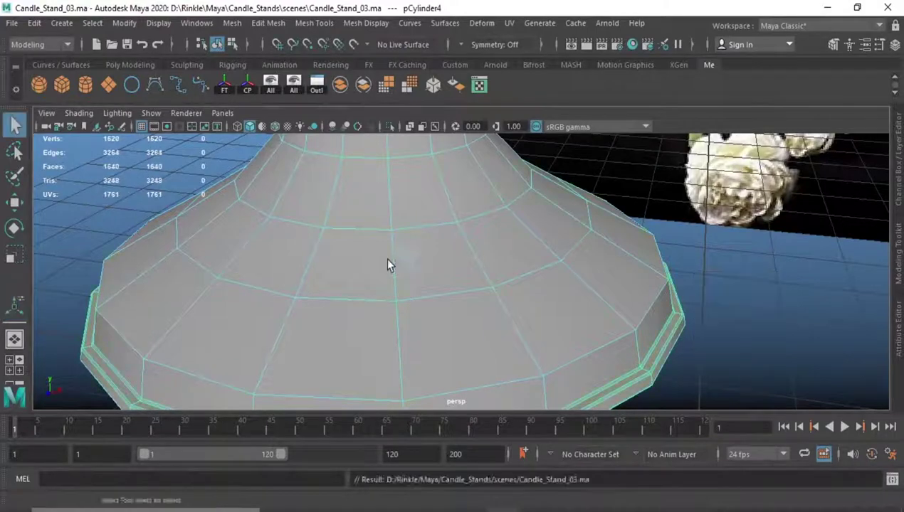
Step: Orbit around the bevelled base and zoom in on the stem and base
{"action": "mouse_move", "coordinate": [384, 257]}
{"action": "left_mouse_down", "text": "alt"}
{"action": "mouse_move", "coordinate": [299, 326]}
{"action": "mouse_move", "coordinate": [393, 250]}
{"action": "mouse_move", "coordinate": [446, 181]}
{"action": "mouse_move", "coordinate": [308, 166]}
{"action": "left_mouse_up", "text": "alt"}
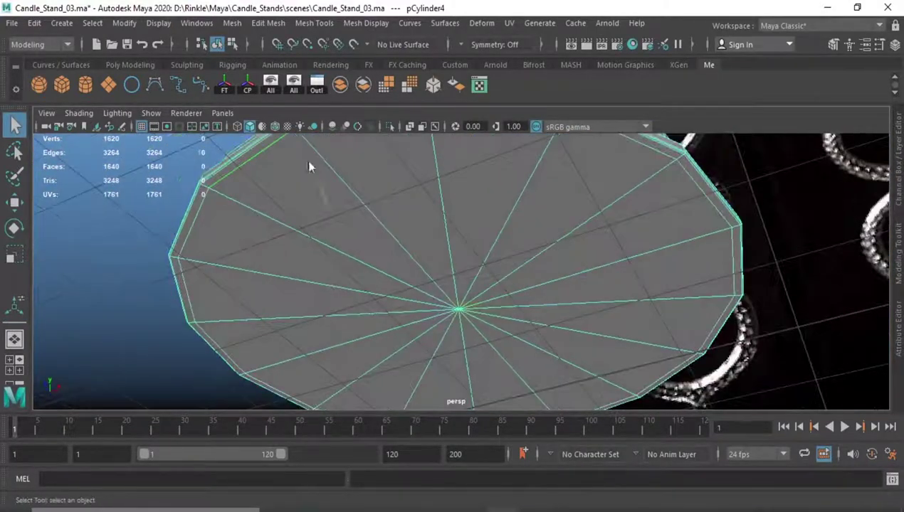
{"action": "left_click_drag", "start_coordinate": [230, 281], "coordinate": [406, 201], "text": "alt"}
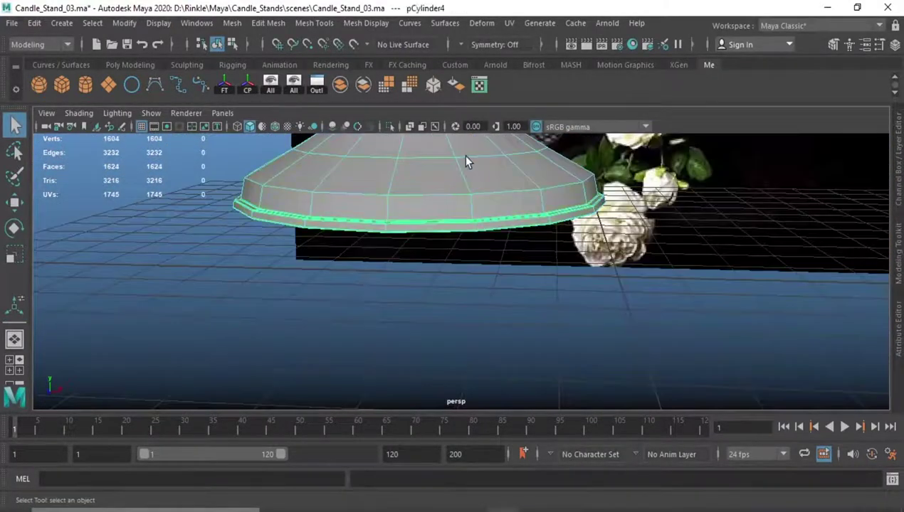
{"action": "mouse_move", "coordinate": [466, 160]}
{"action": "right_mouse_down", "text": "alt"}
{"action": "mouse_move", "coordinate": [408, 268]}
{"action": "mouse_move", "coordinate": [464, 329]}
{"action": "mouse_move", "coordinate": [299, 370]}
{"action": "right_mouse_up", "text": "alt"}
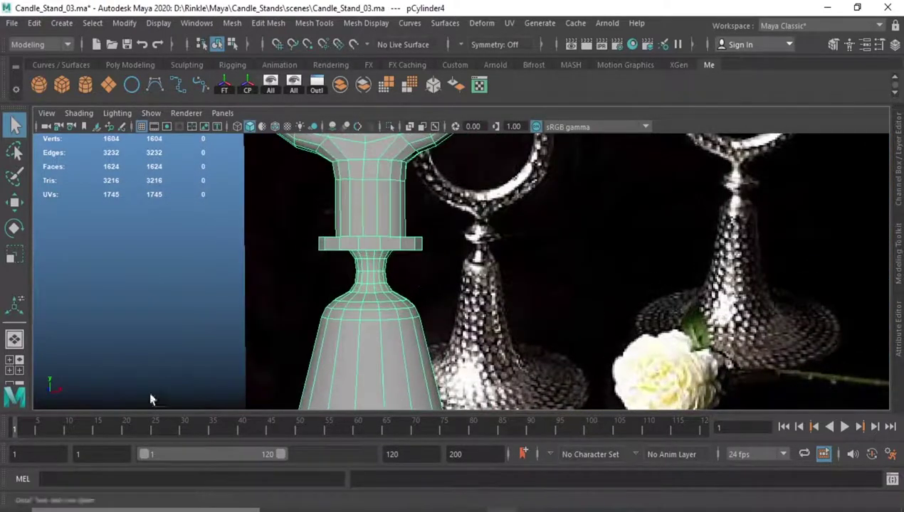
{"action": "right_click_drag", "start_coordinate": [151, 400], "coordinate": [283, 325], "text": "alt"}
Step: Bevel the four stem collar edge loops at fraction 0.3 and save the scene
{"action": "double_click", "coordinate": [302, 316]}
{"action": "left_click_drag", "start_coordinate": [302, 316], "coordinate": [307, 323], "text": "alt"}
{"action": "double_click", "coordinate": [307, 242], "text": "shift"}
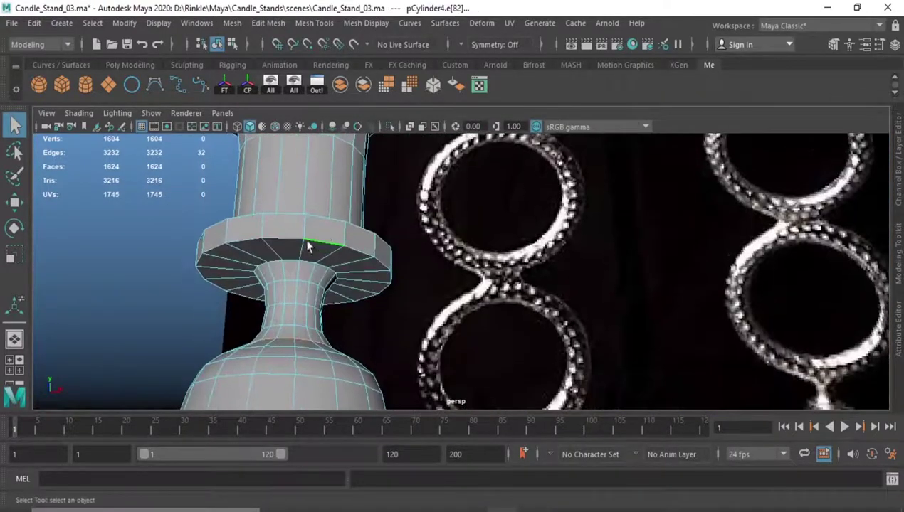
{"action": "mouse_move", "coordinate": [307, 242]}
{"action": "left_mouse_down", "text": "alt"}
{"action": "mouse_move", "coordinate": [262, 258]}
{"action": "mouse_move", "coordinate": [276, 358]}
{"action": "left_mouse_up", "text": "alt"}
{"action": "double_click", "coordinate": [283, 194], "text": "shift"}
{"action": "mouse_move", "coordinate": [283, 193]}
{"action": "left_mouse_down", "text": "alt"}
{"action": "mouse_move", "coordinate": [287, 276]}
{"action": "mouse_move", "coordinate": [261, 332]}
{"action": "mouse_move", "coordinate": [338, 342]}
{"action": "mouse_move", "coordinate": [335, 234]}
{"action": "left_mouse_up", "text": "alt"}
{"action": "double_click", "coordinate": [299, 333], "text": "shift"}
{"action": "key", "text": "ctrl+b"}
{"action": "right_click_drag", "start_coordinate": [335, 235], "coordinate": [398, 213], "text": "alt"}
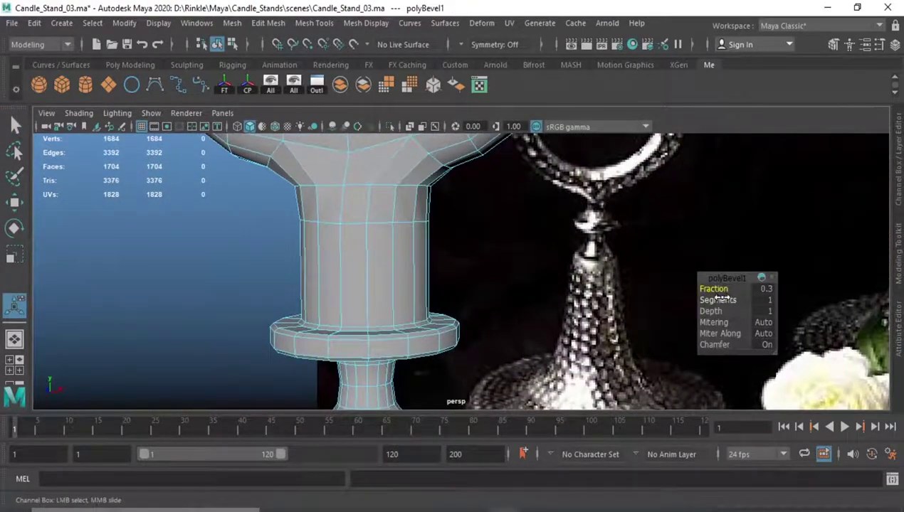
{"action": "key", "text": "q"}
{"action": "key", "text": "ctrl+s"}
Step: Select the edges where the ring arms meet at the Y-junction and bevel them
{"action": "mouse_move", "coordinate": [355, 300]}
{"action": "left_mouse_down", "text": "alt"}
{"action": "mouse_move", "coordinate": [341, 284]}
{"action": "mouse_move", "coordinate": [343, 393]}
{"action": "left_mouse_up", "text": "alt"}
{"action": "key", "text": "ctrl+a"}
{"action": "right_click_drag", "start_coordinate": [343, 394], "coordinate": [384, 233], "text": "alt"}
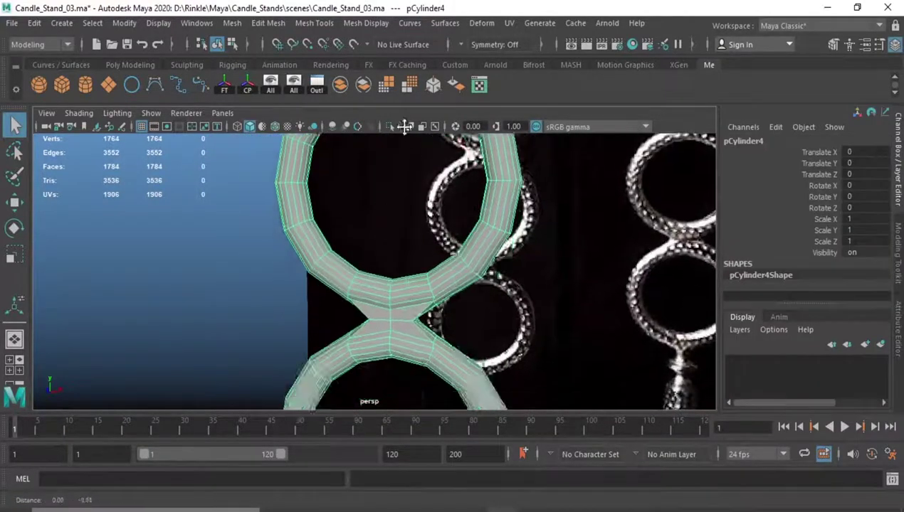
{"action": "middle_click_drag", "start_coordinate": [385, 233], "coordinate": [402, 250], "text": "alt"}
{"action": "right_click_drag", "start_coordinate": [496, 280], "coordinate": [495, 279], "text": "shift"}
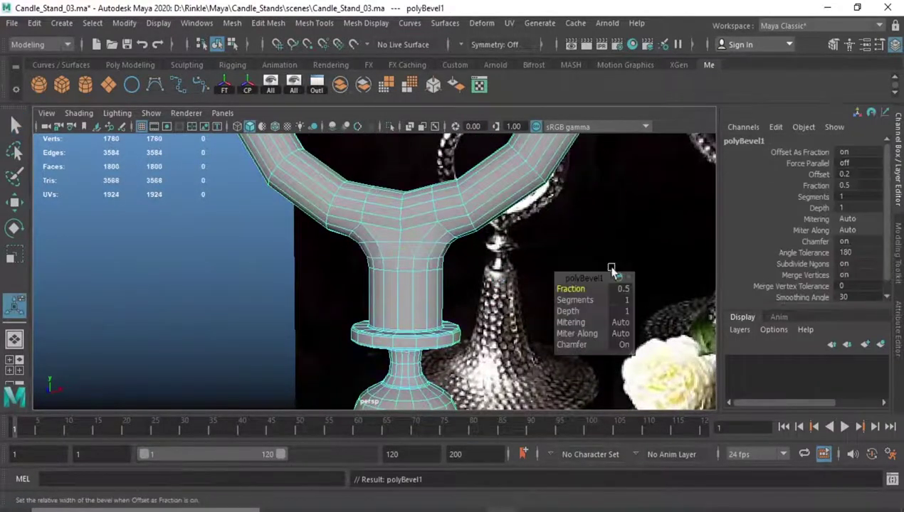
{"action": "left_click", "coordinate": [420, 206]}
{"action": "mouse_move", "coordinate": [413, 217]}
{"action": "left_mouse_down", "text": "alt"}
{"action": "mouse_move", "coordinate": [339, 246]}
{"action": "mouse_move", "coordinate": [431, 210]}
{"action": "left_mouse_up", "text": "alt"}
{"action": "left_click", "coordinate": [431, 208]}
{"action": "right_click_drag", "start_coordinate": [430, 210], "coordinate": [554, 281], "text": "shift"}
Step: Bevel the edge loop across the ring junction with 2 segments, then return to object selection
{"action": "scroll", "coordinate": [562, 288], "scroll_direction": "up", "scroll_amount": 3}
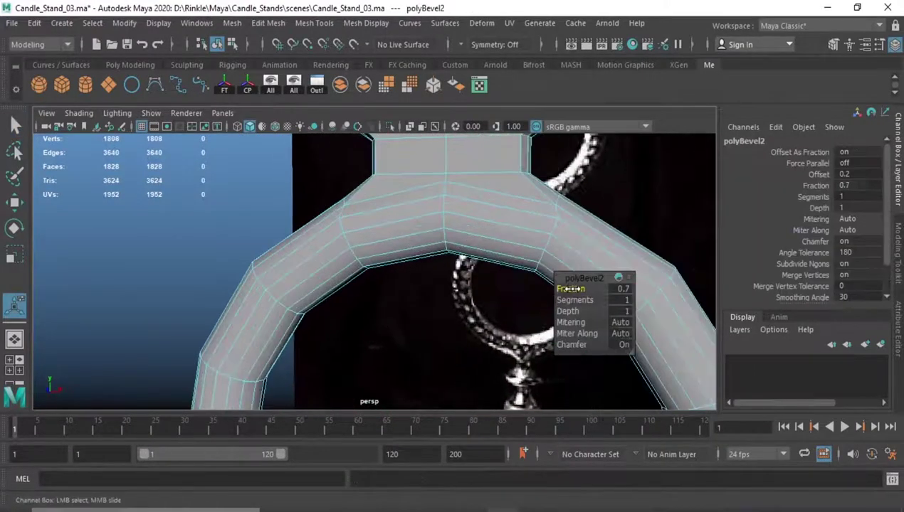
{"action": "middle_click_drag", "start_coordinate": [569, 289], "coordinate": [598, 324], "text": "alt"}
{"action": "scroll", "coordinate": [413, 206], "scroll_direction": "down", "scroll_amount": 3}
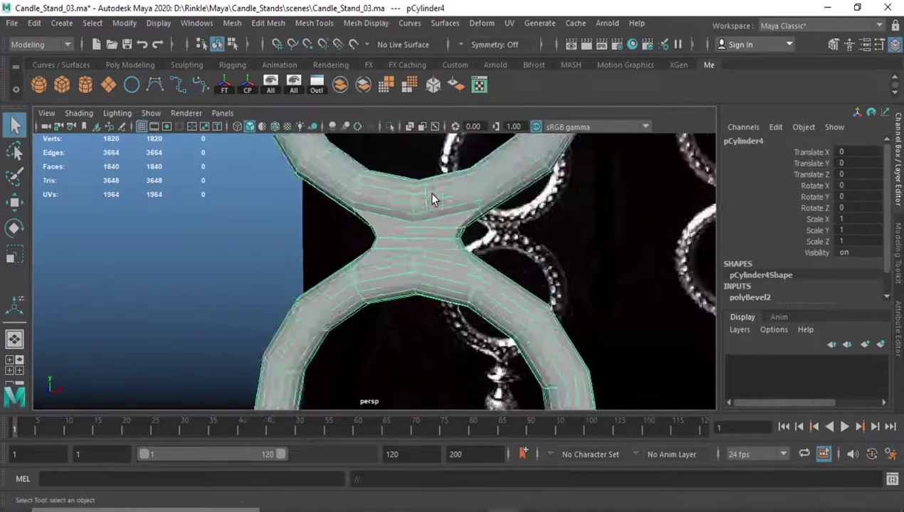
{"action": "left_click_drag", "start_coordinate": [430, 198], "coordinate": [418, 359], "text": "alt"}
{"action": "double_click", "coordinate": [360, 296]}
{"action": "right_click_drag", "start_coordinate": [360, 299], "coordinate": [554, 279], "text": "shift"}
{"action": "left_click_drag", "start_coordinate": [553, 279], "coordinate": [553, 310], "text": "alt"}
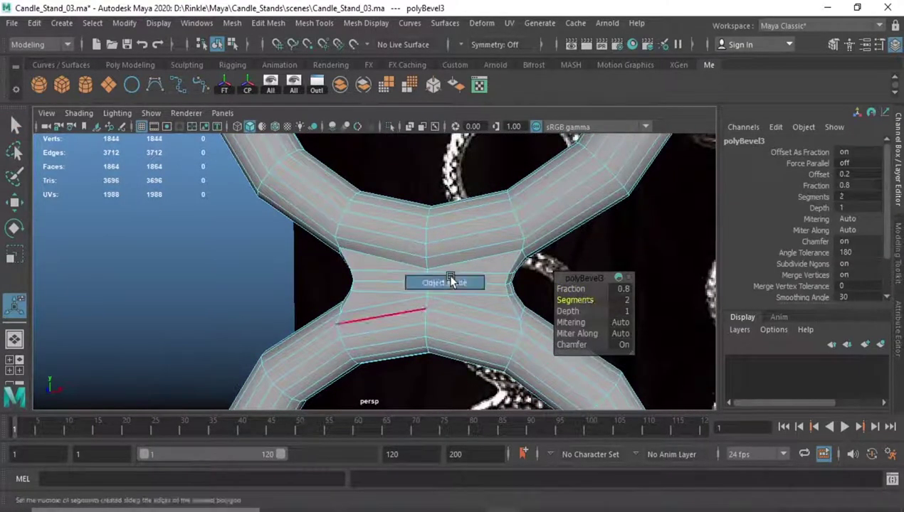
{"action": "right_click", "coordinate": [449, 279]}
{"action": "left_click_drag", "start_coordinate": [446, 273], "coordinate": [413, 254], "text": "alt"}
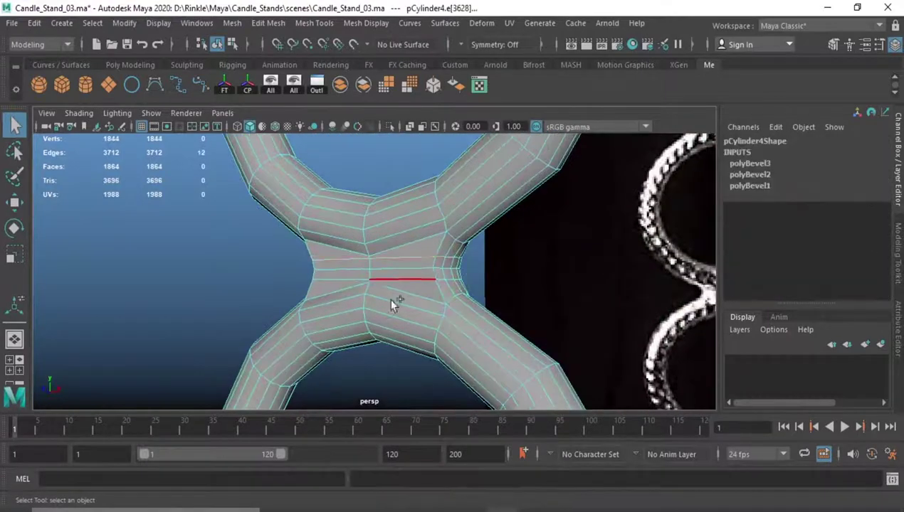
{"action": "right_click_drag", "start_coordinate": [391, 302], "coordinate": [423, 253]}
{"action": "scroll", "coordinate": [424, 253], "scroll_direction": "down", "scroll_amount": 5}
{"action": "left_click_drag", "start_coordinate": [369, 264], "coordinate": [342, 278], "text": "alt"}
Step: Apply Edit Edge Flow to a stem edge, undo it, and try a bevel instead
{"action": "scroll", "coordinate": [311, 294], "scroll_direction": "up", "scroll_amount": 3}
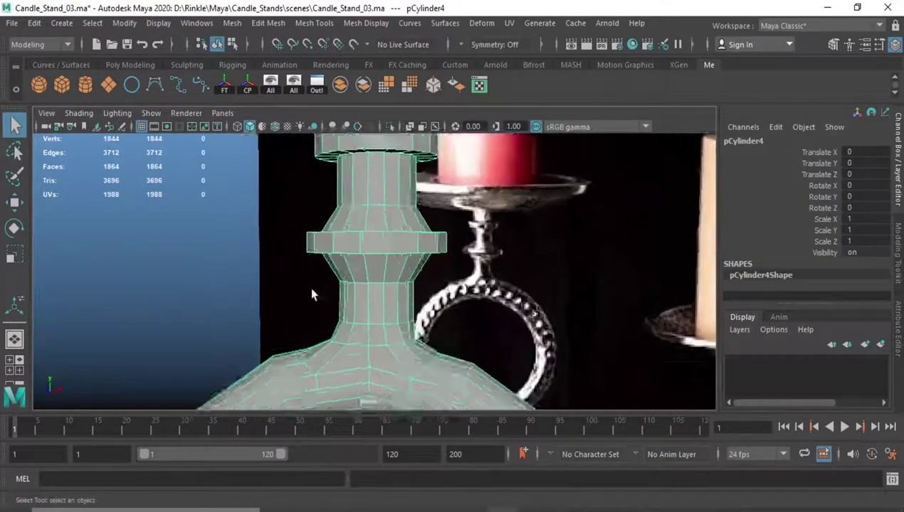
{"action": "scroll", "coordinate": [311, 294], "scroll_direction": "up", "scroll_amount": 3}
{"action": "key", "text": "F10"}
{"action": "left_click", "coordinate": [406, 306]}
{"action": "right_click_drag", "start_coordinate": [397, 263], "coordinate": [400, 286], "text": "shift"}
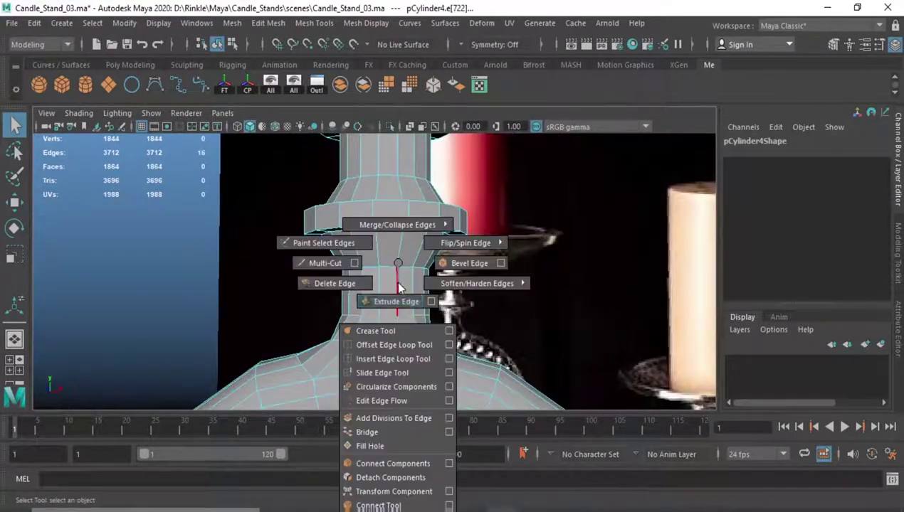
{"action": "left_click", "coordinate": [381, 400]}
{"action": "key", "text": "ctrl+z"}
{"action": "key", "text": "w"}
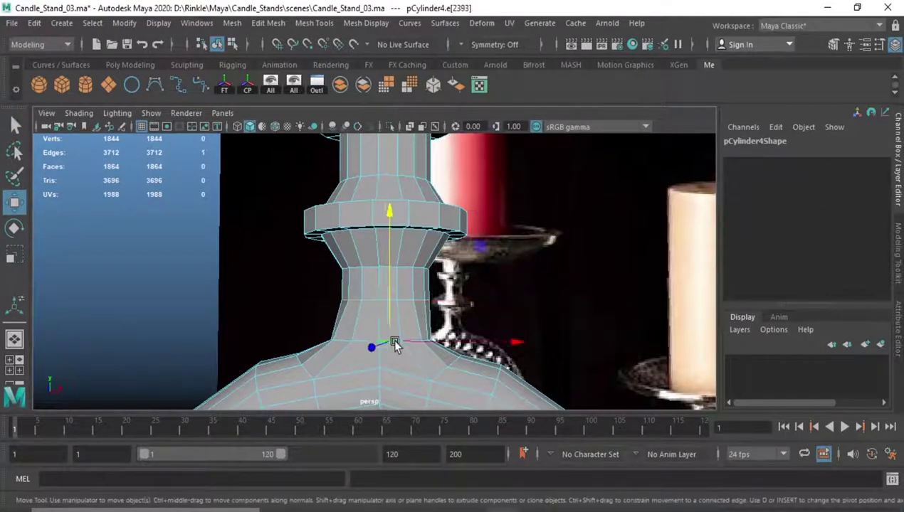
{"action": "key", "text": "ctrl+b"}
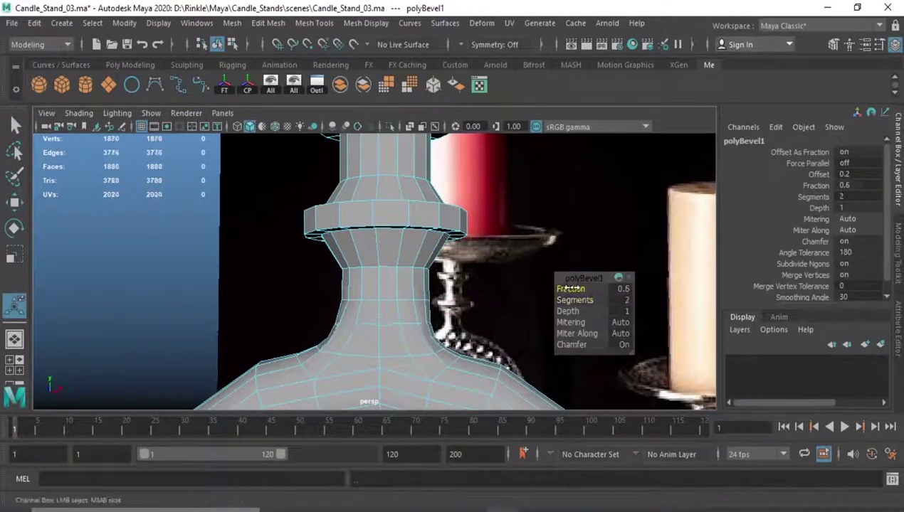
{"action": "key", "text": "F8"}
{"action": "left_click_drag", "start_coordinate": [360, 324], "coordinate": [349, 264], "text": "alt"}
Step: Convert a stem edge to an edge ring and bevel those stem edges
{"action": "key", "text": "F10"}
{"action": "left_click", "coordinate": [379, 212]}
{"action": "mouse_move", "coordinate": [410, 198]}
{"action": "right_mouse_down", "text": "ctrl"}
{"action": "mouse_move", "coordinate": [382, 231]}
{"action": "mouse_move", "coordinate": [338, 334]}
{"action": "right_mouse_up", "text": "ctrl"}
{"action": "left_click_drag", "start_coordinate": [339, 280], "coordinate": [456, 336], "text": "alt"}
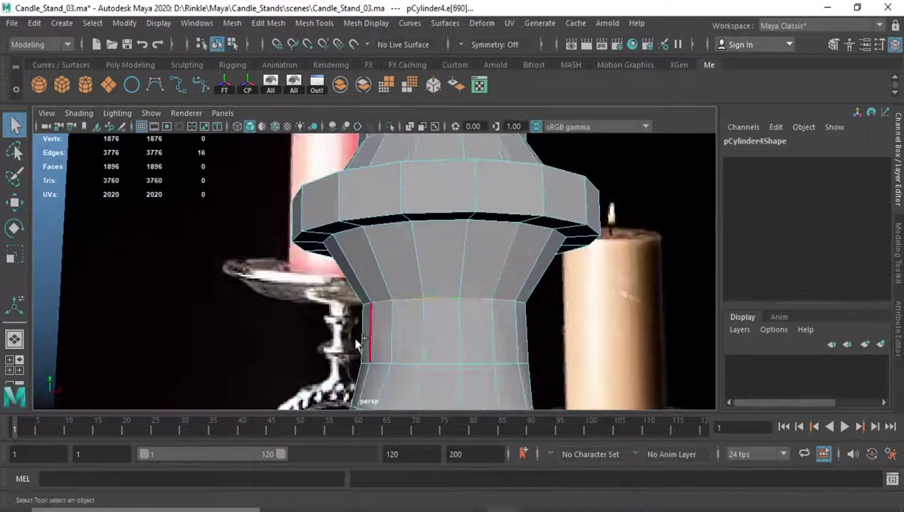
{"action": "key", "text": "ctrl+b"}
{"action": "key", "text": "q"}
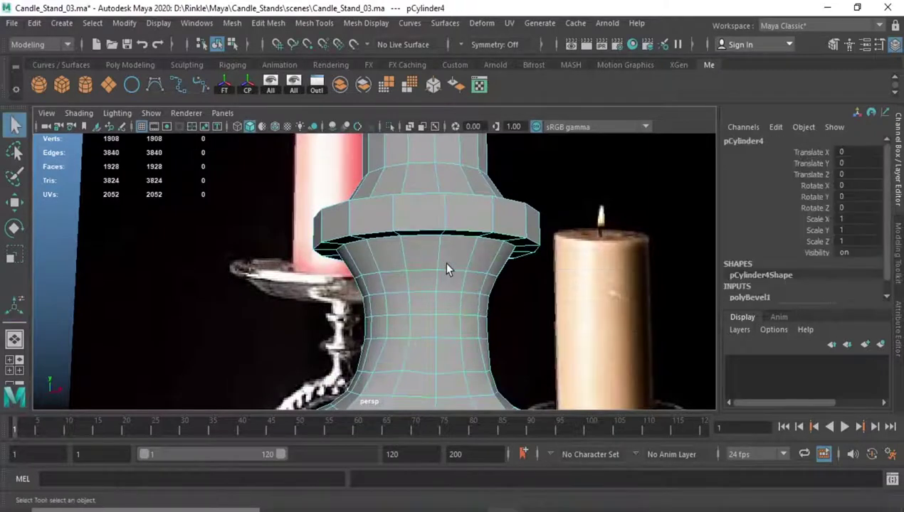
Step: Apply Edit Edge Flow to the stem edges and repeat it twice with G
{"action": "left_click_drag", "start_coordinate": [443, 261], "coordinate": [375, 320], "text": "alt"}
{"action": "left_click", "coordinate": [375, 320]}
{"action": "right_click_drag", "start_coordinate": [376, 320], "coordinate": [373, 399], "text": "shift"}
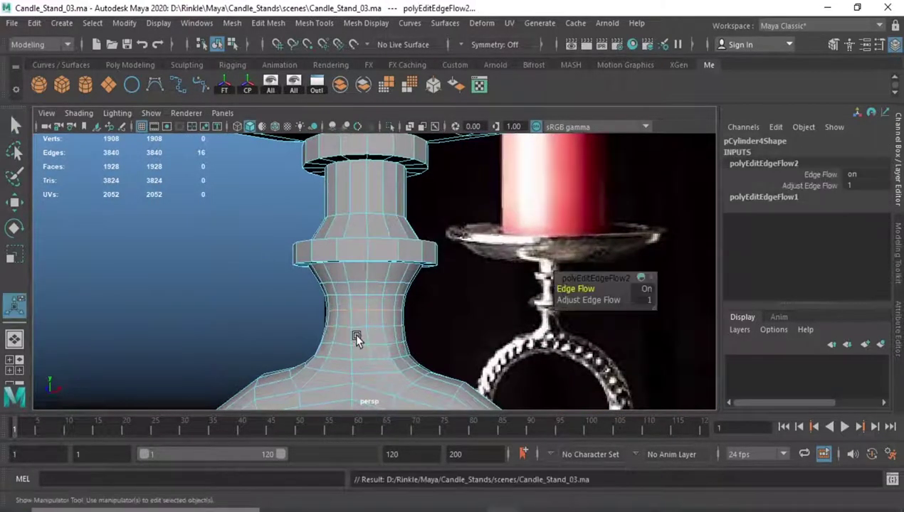
{"action": "key", "text": "q"}
{"action": "key", "text": "g"}
{"action": "key", "text": "g"}
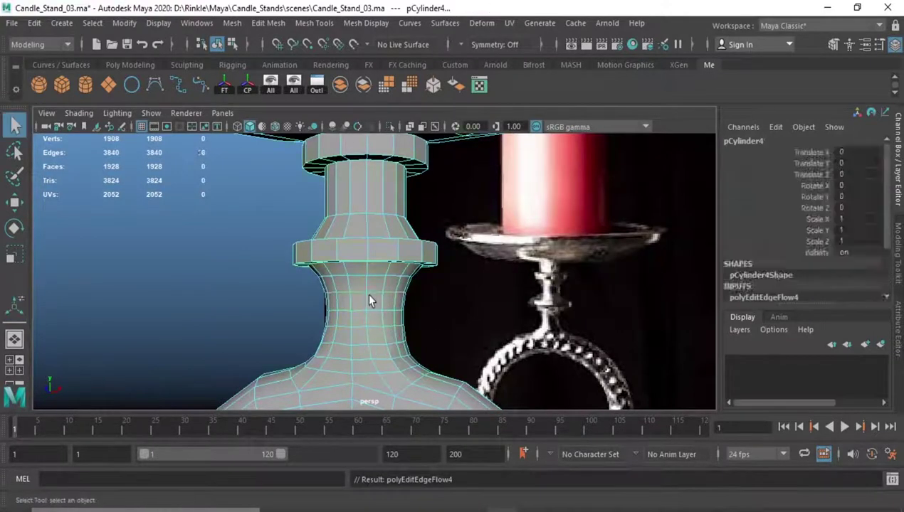
{"action": "key", "text": "g"}
{"action": "mouse_move", "coordinate": [378, 317]}
{"action": "left_mouse_down", "text": "alt"}
{"action": "mouse_move", "coordinate": [381, 245]}
{"action": "mouse_move", "coordinate": [355, 261]}
{"action": "mouse_move", "coordinate": [381, 247]}
{"action": "mouse_move", "coordinate": [356, 271]}
{"action": "mouse_move", "coordinate": [363, 276]}
{"action": "mouse_move", "coordinate": [333, 294]}
{"action": "left_mouse_up", "text": "alt"}
Step: Try bevelling an edge loop around the stem, then undo the trial bevel
{"action": "double_click", "coordinate": [381, 245]}
{"action": "key", "text": "w"}
{"action": "key", "text": "ctrl+b"}
{"action": "mouse_move", "coordinate": [577, 300]}
{"action": "left_mouse_down", "text": "alt"}
{"action": "mouse_move", "coordinate": [409, 252]}
{"action": "mouse_move", "coordinate": [396, 257]}
{"action": "mouse_move", "coordinate": [387, 291]}
{"action": "mouse_move", "coordinate": [396, 240]}
{"action": "mouse_move", "coordinate": [381, 175]}
{"action": "left_mouse_up", "text": "alt"}
{"action": "key", "text": "ctrl+z"}
{"action": "key", "text": "w"}
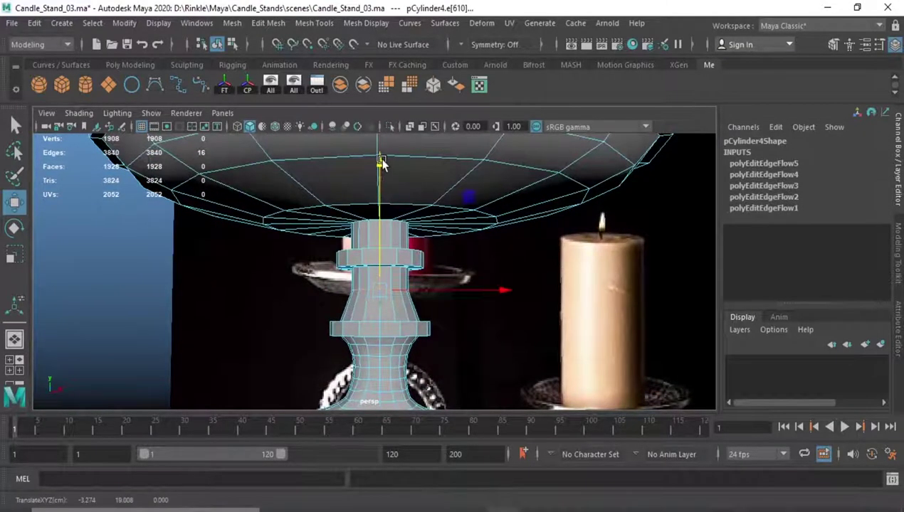
Step: Insert an extra edge loop around the stem and apply Edit Edge Flow to it
{"action": "left_click_drag", "start_coordinate": [362, 298], "coordinate": [373, 309], "text": "alt"}
{"action": "left_click", "coordinate": [381, 245]}
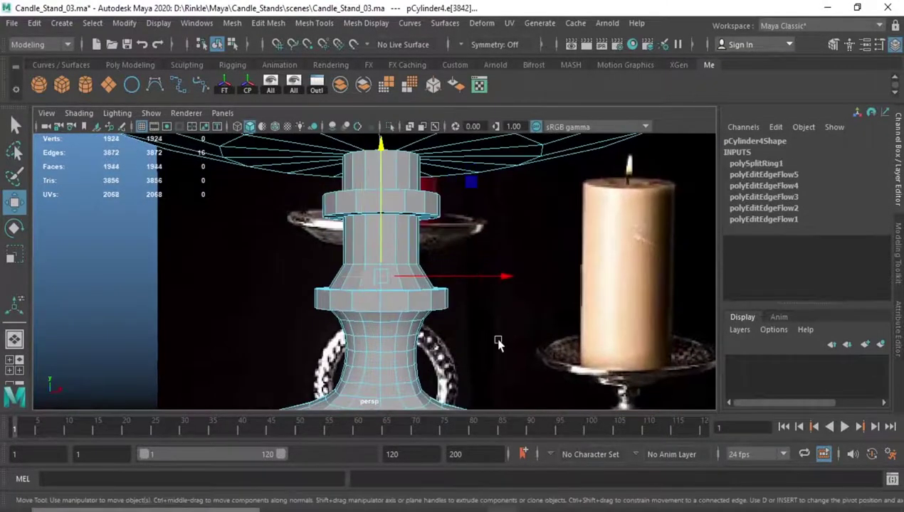
{"action": "scroll", "coordinate": [410, 310], "scroll_direction": "up", "scroll_amount": 3}
{"action": "key", "text": "F8"}
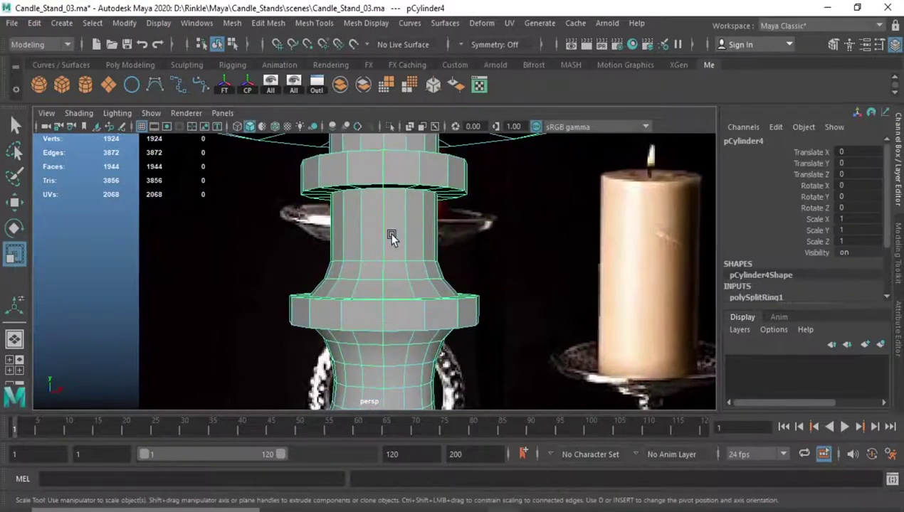
{"action": "key", "text": "F10"}
{"action": "double_click", "coordinate": [397, 282]}
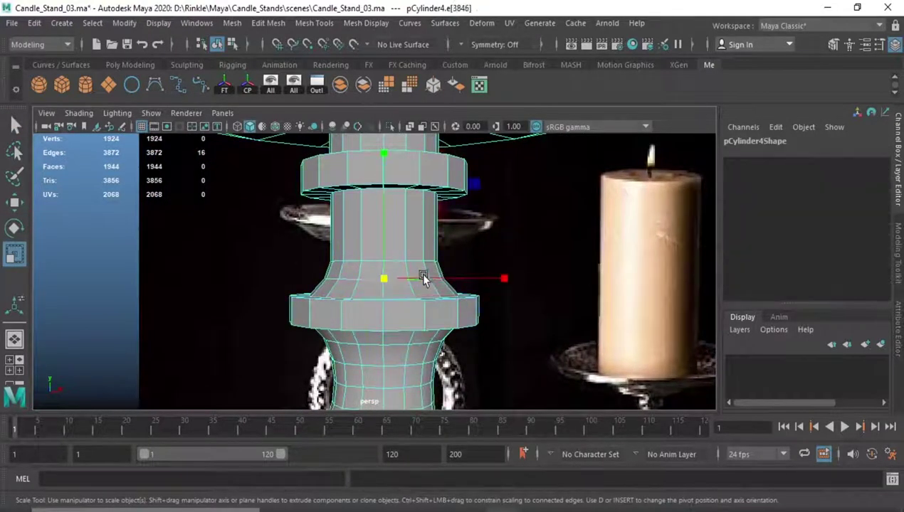
{"action": "right_click_drag", "start_coordinate": [423, 277], "coordinate": [368, 366], "text": "shift"}
{"action": "key", "text": "F8"}
{"action": "left_click_drag", "start_coordinate": [406, 227], "coordinate": [375, 313], "text": "alt"}
Step: Select the stem collar's edge loops and bevel them at fraction 0.3 with 2 segments
{"action": "key", "text": "F10"}
{"action": "double_click", "coordinate": [377, 259]}
{"action": "mouse_move", "coordinate": [377, 258]}
{"action": "left_mouse_down", "text": "alt"}
{"action": "mouse_move", "coordinate": [325, 351]}
{"action": "mouse_move", "coordinate": [359, 288]}
{"action": "left_mouse_up", "text": "alt"}
{"action": "double_click", "coordinate": [391, 318]}
{"action": "mouse_move", "coordinate": [391, 319]}
{"action": "left_mouse_down", "text": "alt"}
{"action": "mouse_move", "coordinate": [380, 267]}
{"action": "mouse_move", "coordinate": [424, 197]}
{"action": "left_mouse_up", "text": "alt"}
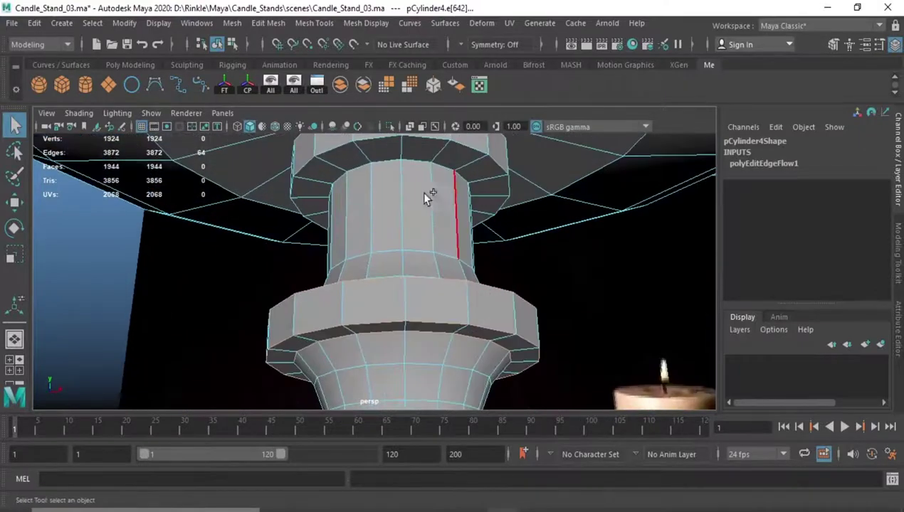
{"action": "double_click", "coordinate": [381, 161], "text": "shift"}
{"action": "left_click_drag", "start_coordinate": [381, 161], "coordinate": [372, 288], "text": "alt"}
{"action": "double_click", "coordinate": [332, 305], "text": "shift"}
{"action": "key", "text": "ctrl+b"}
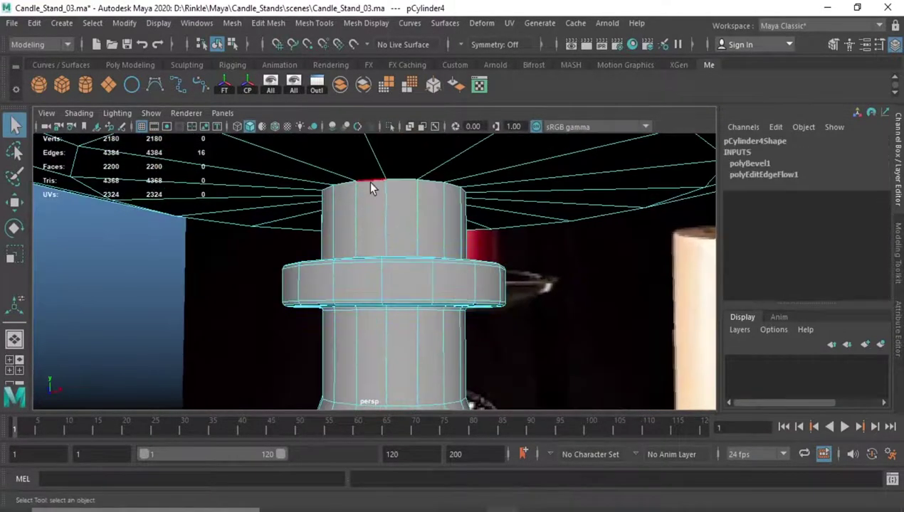
Step: Bevel the stem's top edge at fraction 0.2 so it flares into the bowl
{"action": "key", "text": "ctrl+b"}
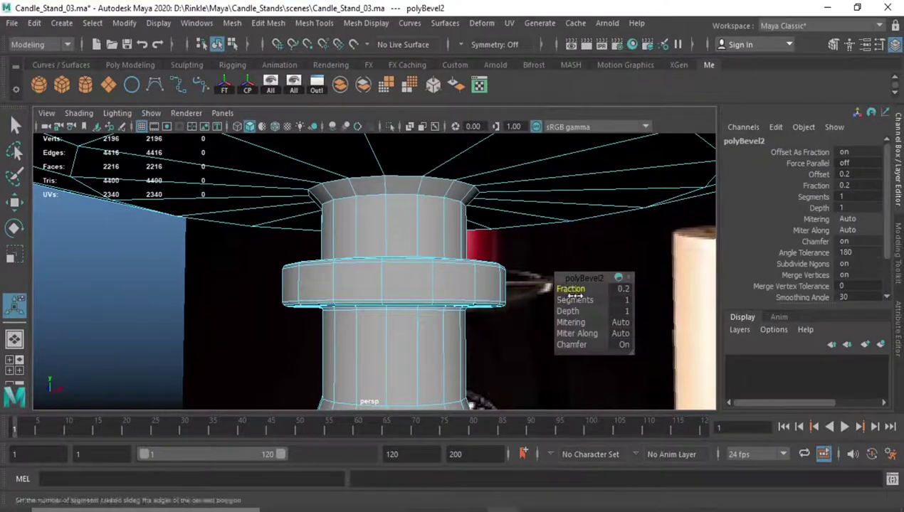
{"action": "right_click_drag", "start_coordinate": [468, 167], "coordinate": [468, 168]}
{"action": "scroll", "coordinate": [427, 214], "scroll_direction": "down", "scroll_amount": 3}
Step: Bevel the bowl's rim edge loop at fraction 0.5 with 2 segments
{"action": "scroll", "coordinate": [382, 235], "scroll_direction": "up", "scroll_amount": 3}
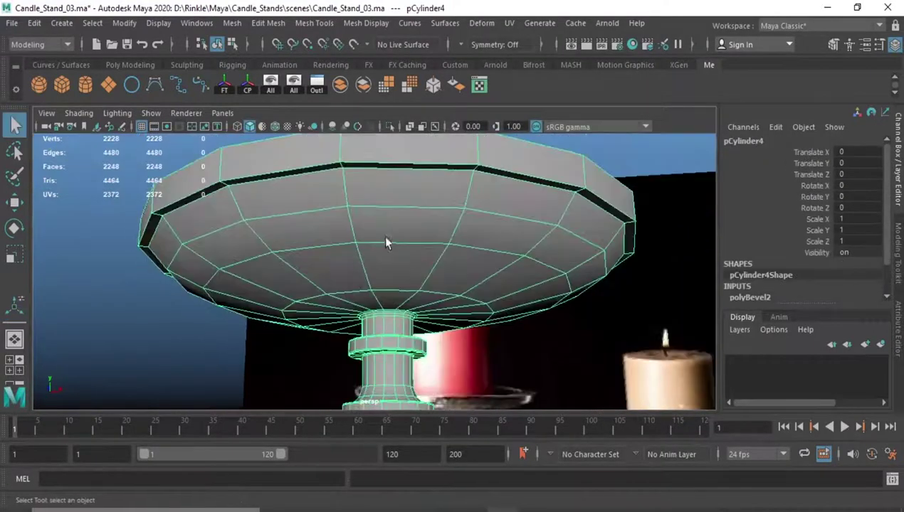
{"action": "scroll", "coordinate": [352, 235], "scroll_direction": "up", "scroll_amount": 3}
{"action": "scroll", "coordinate": [399, 306], "scroll_direction": "up", "scroll_amount": 3}
{"action": "scroll", "coordinate": [380, 249], "scroll_direction": "down", "scroll_amount": 3}
{"action": "double_click", "coordinate": [335, 154]}
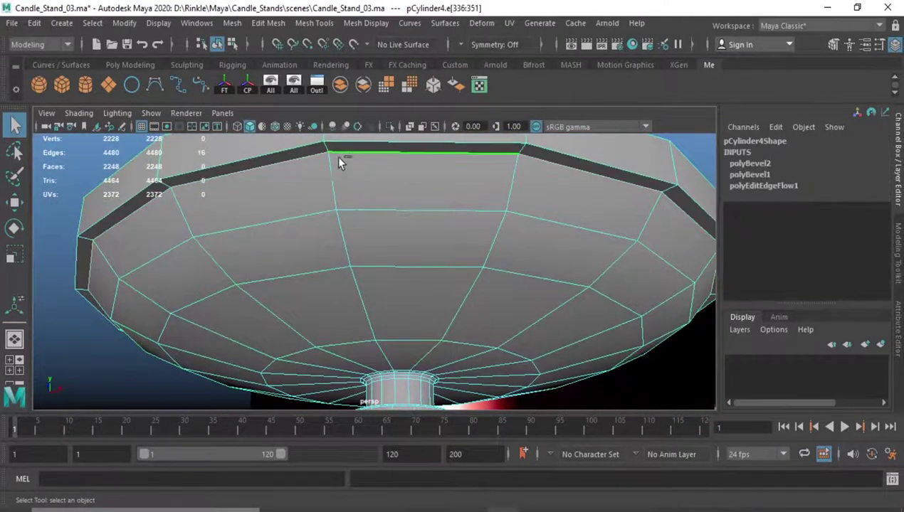
{"action": "mouse_move", "coordinate": [335, 155]}
{"action": "left_mouse_down", "text": "alt"}
{"action": "mouse_move", "coordinate": [316, 223]}
{"action": "mouse_move", "coordinate": [397, 178]}
{"action": "mouse_move", "coordinate": [317, 285]}
{"action": "left_mouse_up", "text": "alt"}
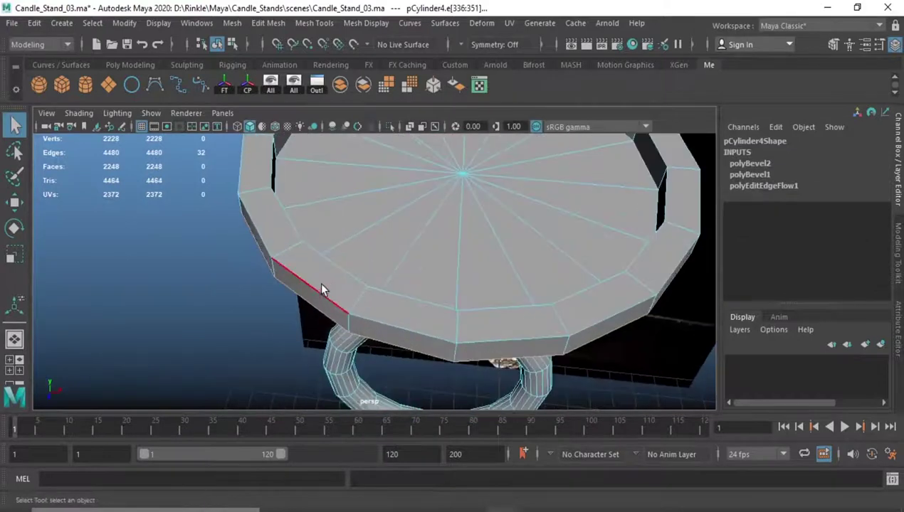
{"action": "mouse_move", "coordinate": [322, 247]}
{"action": "left_mouse_down", "text": "alt"}
{"action": "mouse_move", "coordinate": [281, 293]}
{"action": "mouse_move", "coordinate": [333, 217]}
{"action": "left_mouse_up", "text": "alt"}
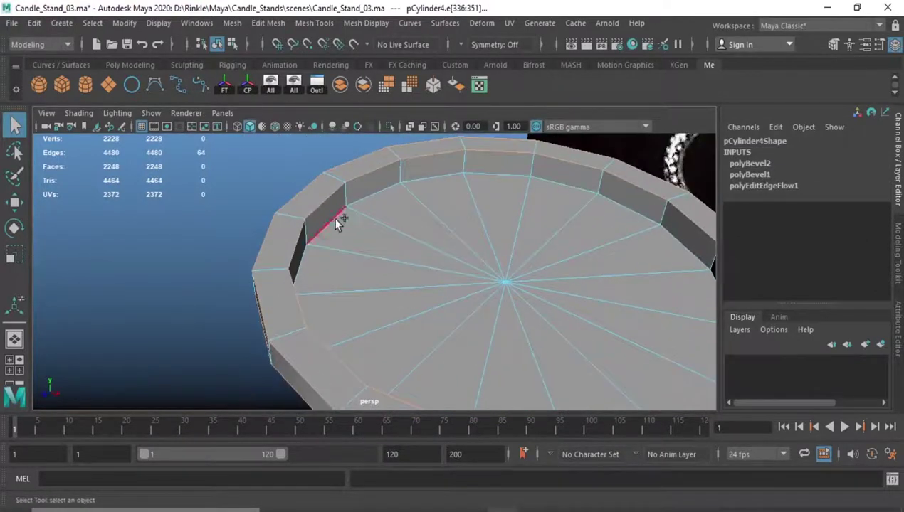
{"action": "key", "text": "ctrl+b"}
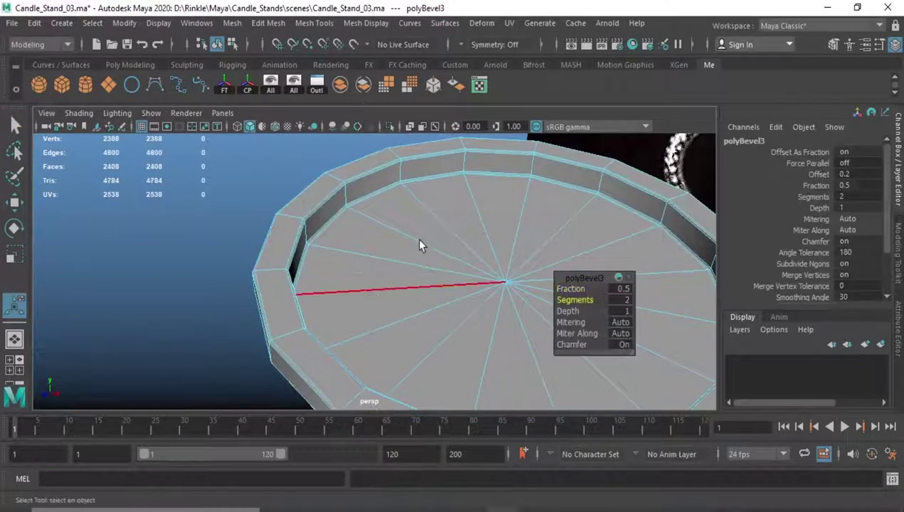
{"action": "key", "text": "F8"}
{"action": "scroll", "coordinate": [419, 246], "scroll_direction": "down", "scroll_amount": 3}
{"action": "mouse_move", "coordinate": [419, 245]}
{"action": "left_mouse_down", "text": "alt"}
{"action": "mouse_move", "coordinate": [454, 248]}
{"action": "mouse_move", "coordinate": [439, 266]}
{"action": "left_mouse_up", "text": "alt"}
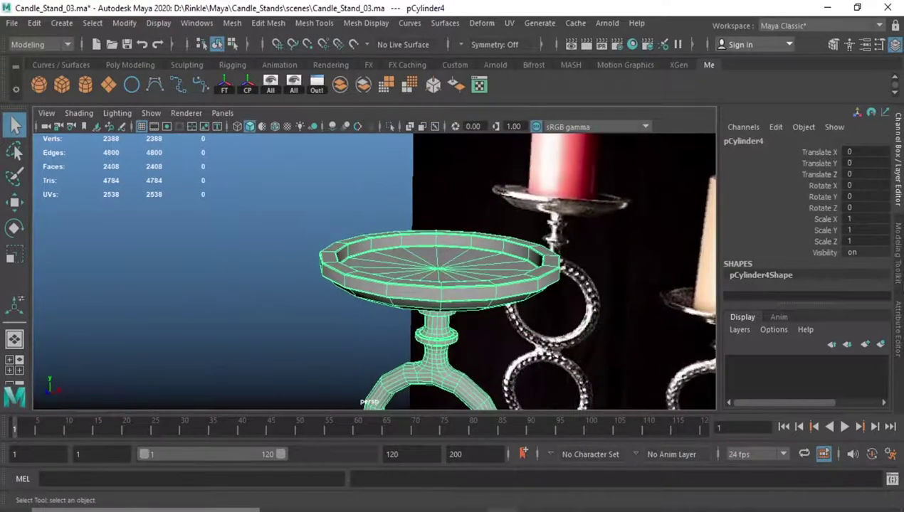
Step: Preview the stand smoothed with 3, check it in front view, then revert with 1
{"action": "key", "text": "ctrl+a"}
{"action": "key", "text": "ctrl+a"}
{"action": "key", "text": "3"}
{"action": "mouse_move", "coordinate": [469, 299]}
{"action": "left_mouse_down", "text": "alt"}
{"action": "mouse_move", "coordinate": [514, 308]}
{"action": "mouse_move", "coordinate": [397, 257]}
{"action": "left_mouse_up", "text": "alt"}
{"action": "left_click", "coordinate": [397, 258]}
{"action": "left_click_drag", "start_coordinate": [397, 226], "coordinate": [397, 270]}
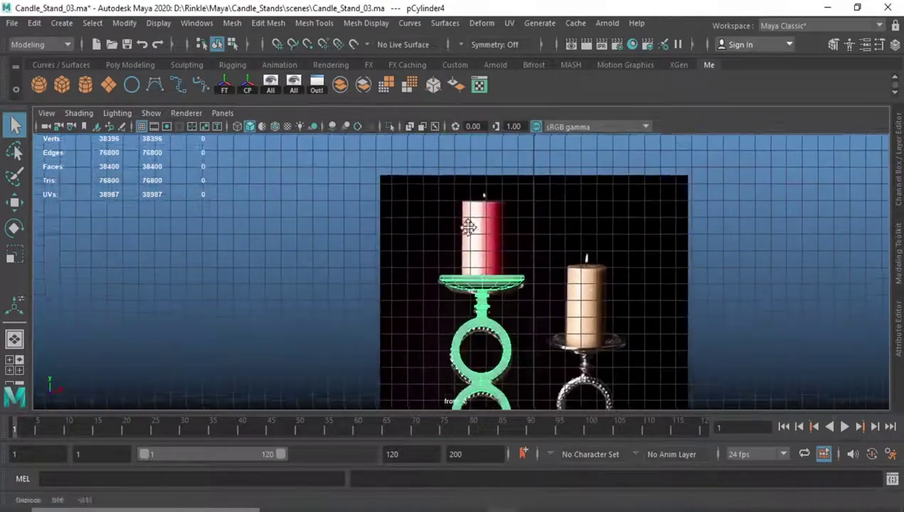
{"action": "left_click", "coordinate": [487, 354]}
{"action": "scroll", "coordinate": [488, 354], "scroll_direction": "up", "scroll_amount": 3}
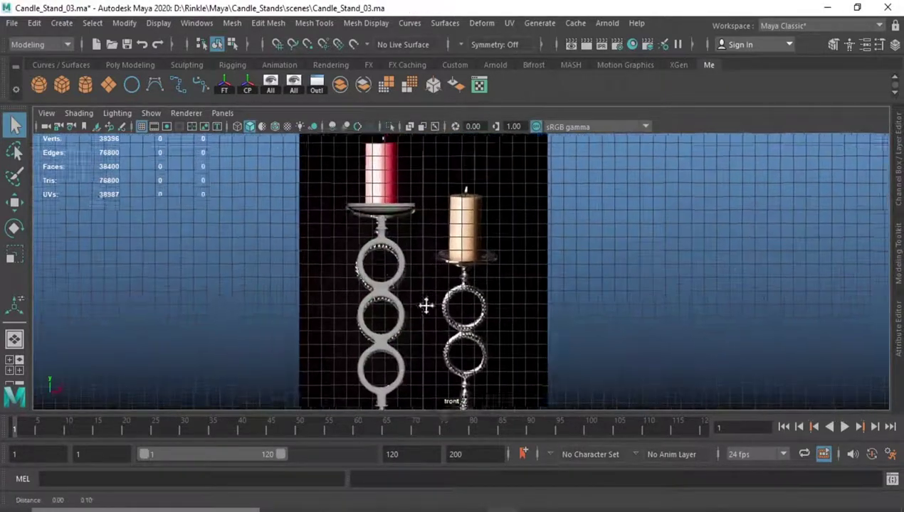
{"action": "scroll", "coordinate": [427, 302], "scroll_direction": "up", "scroll_amount": 3}
{"action": "left_click", "coordinate": [458, 283]}
{"action": "scroll", "coordinate": [441, 277], "scroll_direction": "up", "scroll_amount": 3}
{"action": "scroll", "coordinate": [395, 260], "scroll_direction": "up", "scroll_amount": 3}
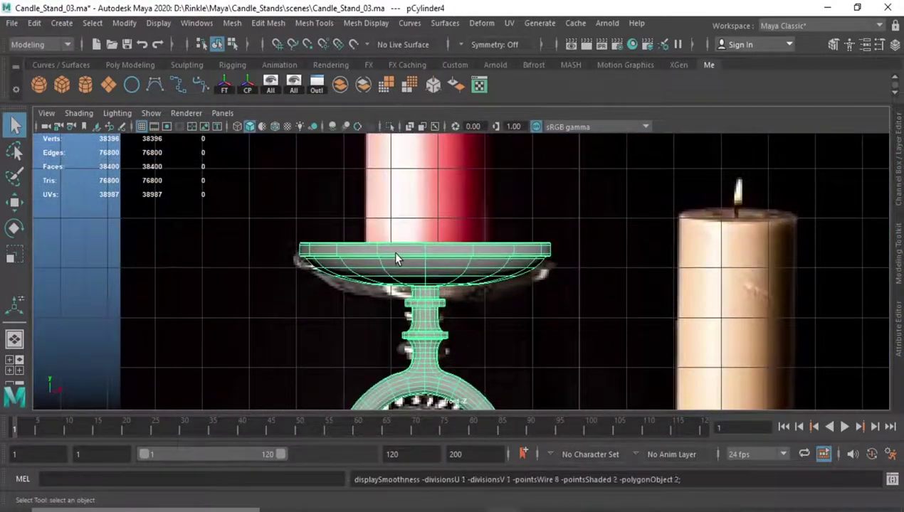
{"action": "key", "text": "1"}
{"action": "scroll", "coordinate": [449, 171], "scroll_direction": "down", "scroll_amount": 3}
Step: Create a new polygon cylinder for the candle and move it toward the left stand
{"action": "left_click", "coordinate": [85, 85]}
{"action": "scroll", "coordinate": [455, 284], "scroll_direction": "down", "scroll_amount": 3}
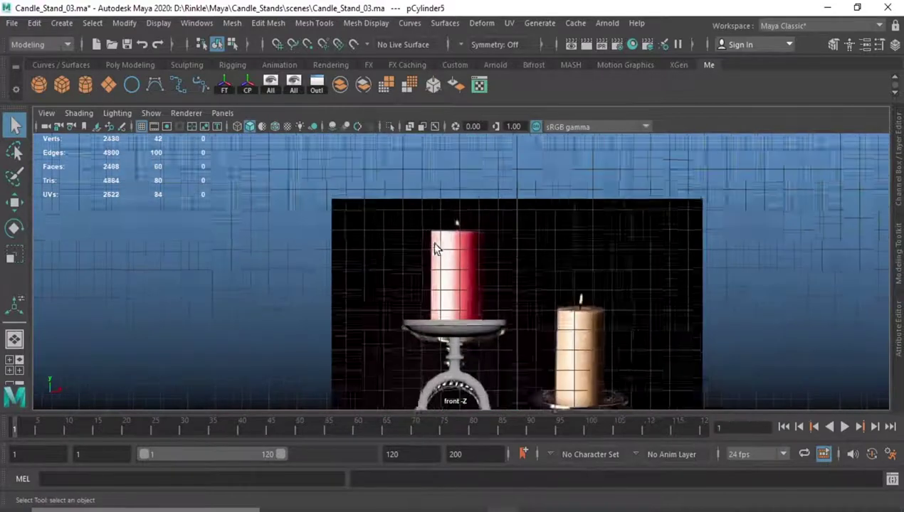
{"action": "scroll", "coordinate": [470, 298], "scroll_direction": "down", "scroll_amount": 3}
{"action": "key", "text": "w"}
{"action": "scroll", "coordinate": [483, 316], "scroll_direction": "down", "scroll_amount": 3}
{"action": "scroll", "coordinate": [312, 276], "scroll_direction": "up", "scroll_amount": 3}
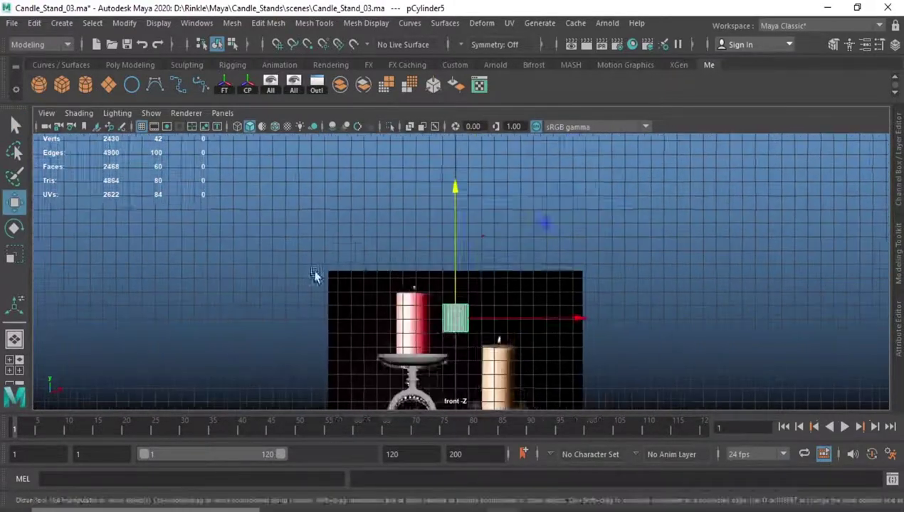
{"action": "scroll", "coordinate": [448, 249], "scroll_direction": "up", "scroll_amount": 3}
{"action": "scroll", "coordinate": [589, 222], "scroll_direction": "up", "scroll_amount": 2}
{"action": "left_click_drag", "start_coordinate": [589, 222], "coordinate": [569, 242]}
Step: Set the cylinder to Radius 1.3, Height 3.8 and Subdivisions Axis 16
{"action": "left_click", "coordinate": [898, 335]}
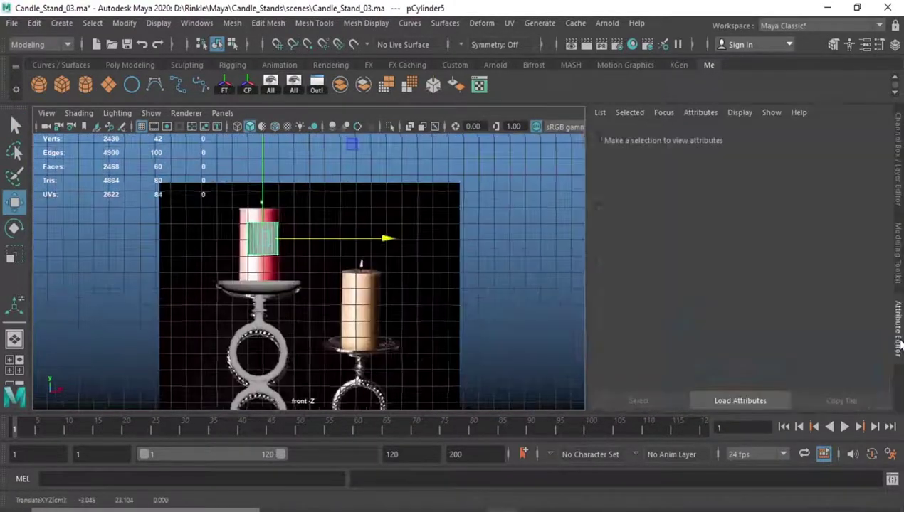
{"action": "left_click", "coordinate": [898, 163]}
{"action": "scroll", "coordinate": [783, 263], "scroll_direction": "down", "scroll_amount": 2}
{"action": "scroll", "coordinate": [788, 257], "scroll_direction": "down", "scroll_amount": 2}
{"action": "left_click", "coordinate": [797, 241]}
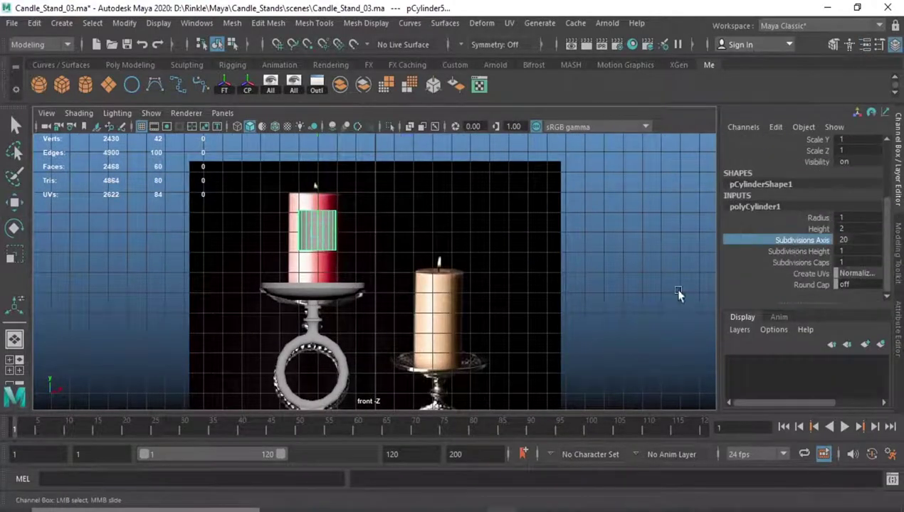
{"action": "scroll", "coordinate": [618, 288], "scroll_direction": "up", "scroll_amount": 2}
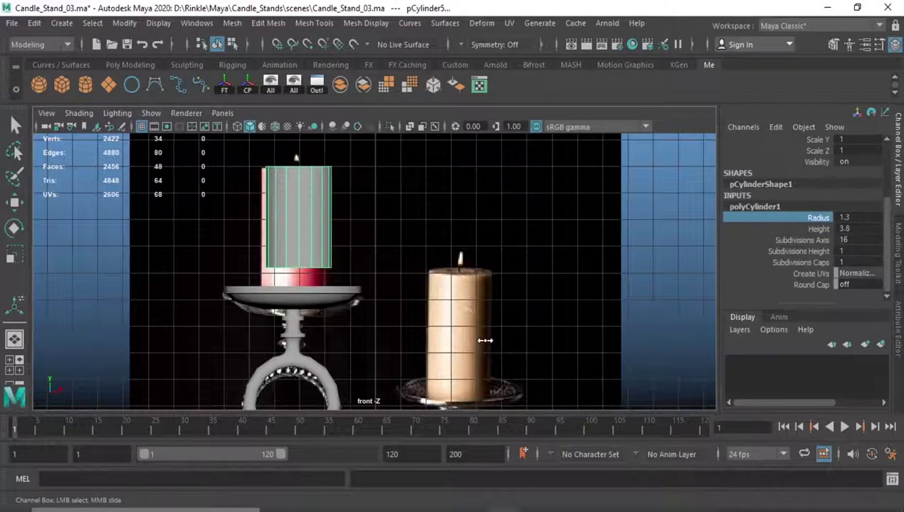
{"action": "middle_click_drag", "start_coordinate": [484, 341], "coordinate": [521, 355], "text": "alt"}
{"action": "key", "text": "w"}
{"action": "middle_click_drag", "start_coordinate": [353, 298], "coordinate": [387, 303], "text": "alt"}
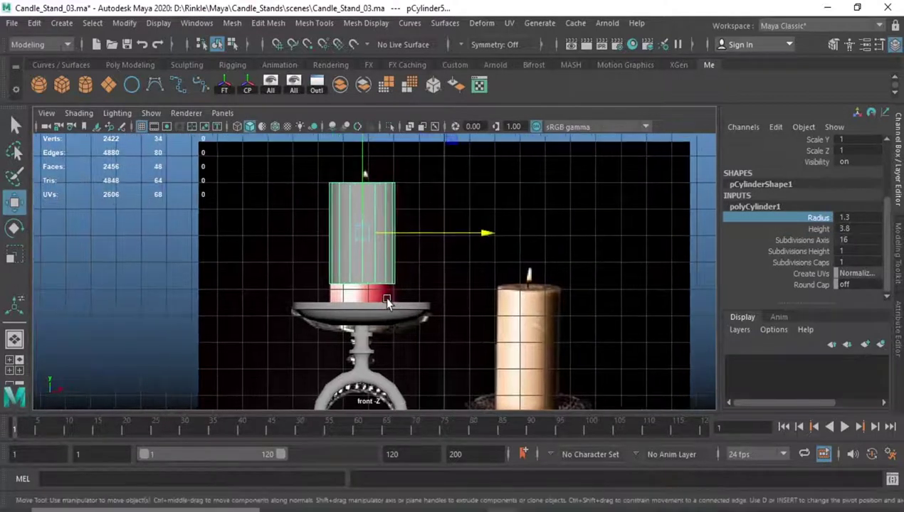
{"action": "left_click", "coordinate": [385, 306]}
{"action": "left_click", "coordinate": [375, 254]}
{"action": "left_click", "coordinate": [770, 285]}
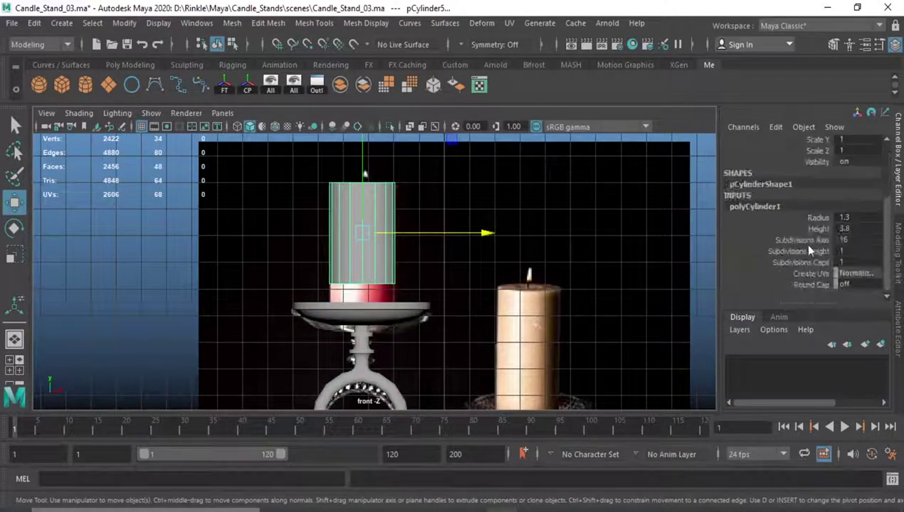
{"action": "left_click", "coordinate": [816, 229]}
Step: Align the cylinder to the candle stand using Modify > Align Tool
{"action": "left_click", "coordinate": [363, 313], "text": "shift"}
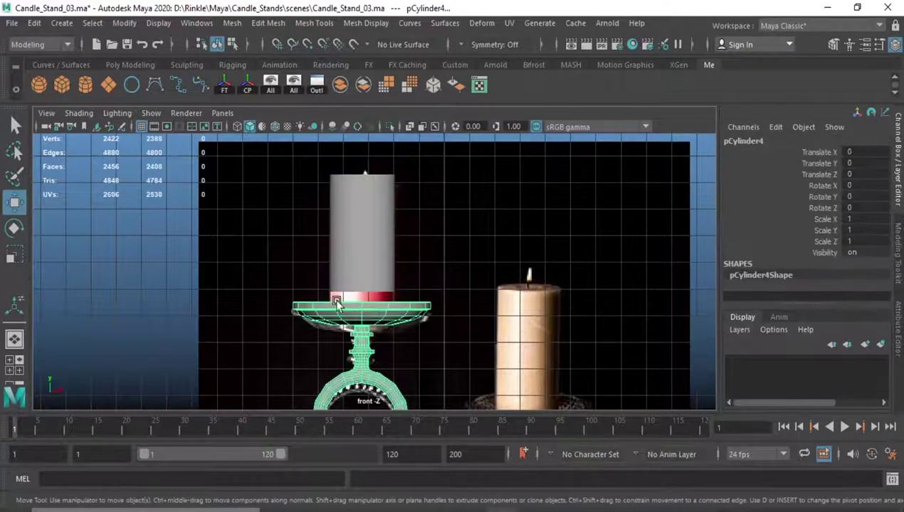
{"action": "left_click", "coordinate": [124, 23]}
{"action": "left_click", "coordinate": [169, 175]}
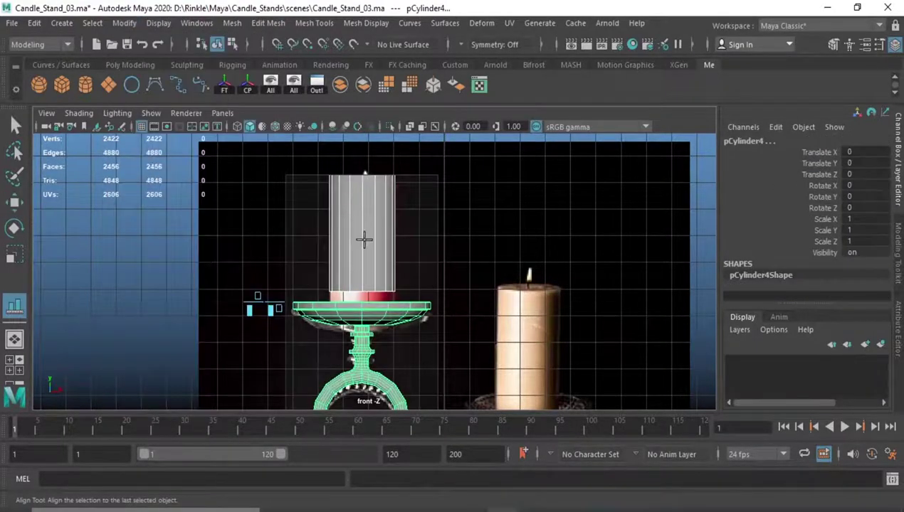
{"action": "scroll", "coordinate": [363, 239], "scroll_direction": "down", "scroll_amount": 3}
{"action": "scroll", "coordinate": [363, 239], "scroll_direction": "down", "scroll_amount": 3}
{"action": "middle_click_drag", "start_coordinate": [392, 362], "coordinate": [419, 389], "text": "alt"}
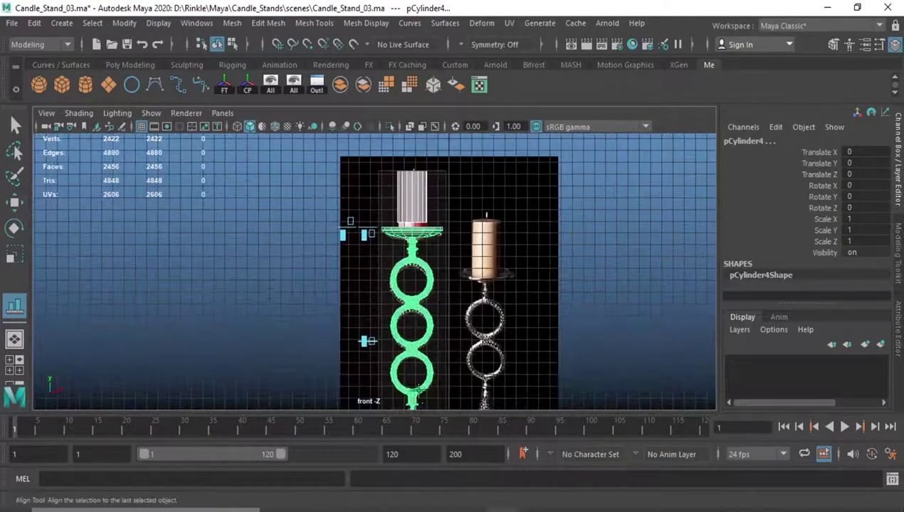
{"action": "key", "text": "w"}
{"action": "left_click", "coordinate": [313, 185]}
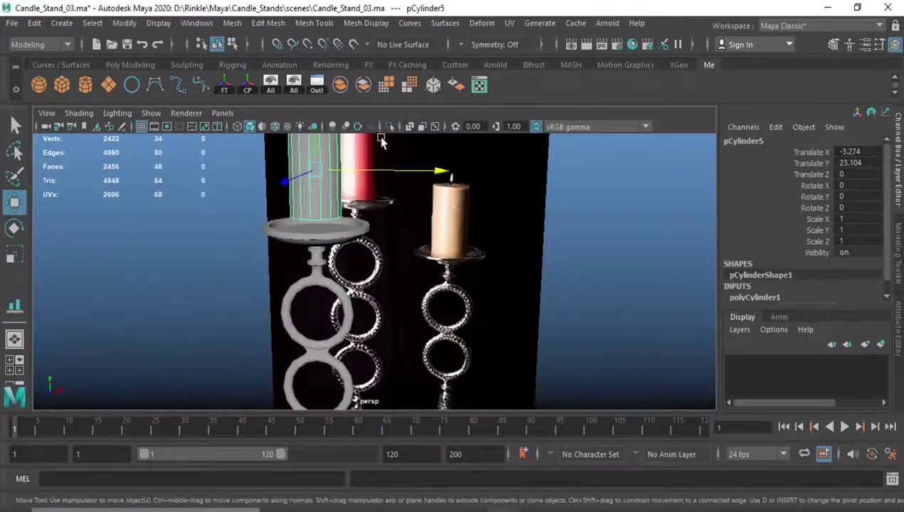
{"action": "key", "text": "f"}
Step: Point-snap the cylinder down onto the bowl's surface and save the scene
{"action": "left_click_drag", "start_coordinate": [411, 313], "coordinate": [255, 145], "text": "alt"}
{"action": "left_click", "coordinate": [275, 126]}
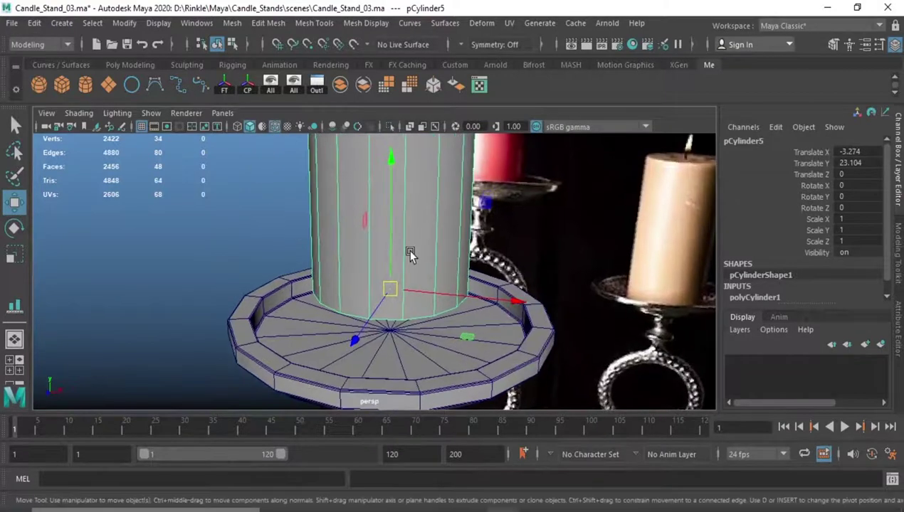
{"action": "mouse_move", "coordinate": [408, 247]}
{"action": "left_mouse_down", "text": "alt"}
{"action": "mouse_move", "coordinate": [399, 235]}
{"action": "mouse_move", "coordinate": [387, 325]}
{"action": "mouse_move", "coordinate": [379, 219]}
{"action": "mouse_move", "coordinate": [414, 201]}
{"action": "left_mouse_up", "text": "alt"}
{"action": "key", "text": "ctrl+s"}
{"action": "scroll", "coordinate": [382, 250], "scroll_direction": "up", "scroll_amount": 3}
{"action": "scroll", "coordinate": [412, 214], "scroll_direction": "up", "scroll_amount": 1}
{"action": "key", "text": "r"}
{"action": "left_click_drag", "start_coordinate": [348, 245], "coordinate": [381, 226], "text": "alt"}
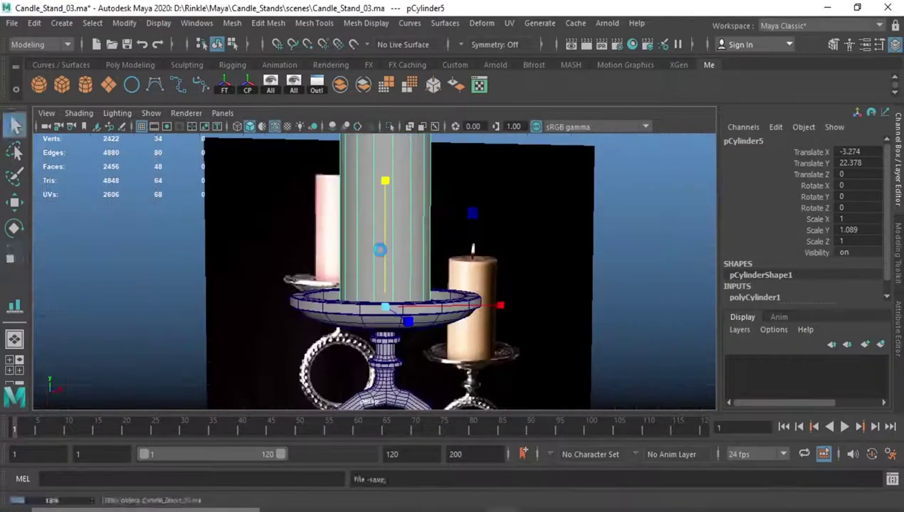
{"action": "key", "text": "F9"}
Step: Extrude the top cap twice, inset it, and push it down into a recess
{"action": "right_click_drag", "start_coordinate": [373, 243], "coordinate": [372, 283], "text": "ctrl"}
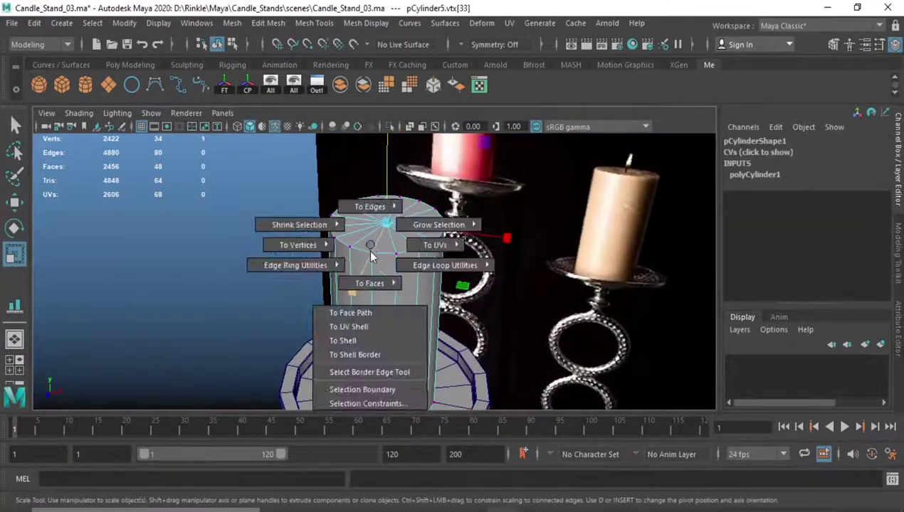
{"action": "key", "text": "ctrl+e"}
{"action": "left_click_drag", "start_coordinate": [360, 238], "coordinate": [372, 313], "text": "alt"}
{"action": "mouse_move", "coordinate": [393, 276]}
{"action": "left_mouse_down"}
{"action": "mouse_move", "coordinate": [355, 275]}
{"action": "mouse_move", "coordinate": [384, 323]}
{"action": "mouse_move", "coordinate": [376, 286]}
{"action": "left_mouse_up"}
{"action": "key", "text": "ctrl+e"}
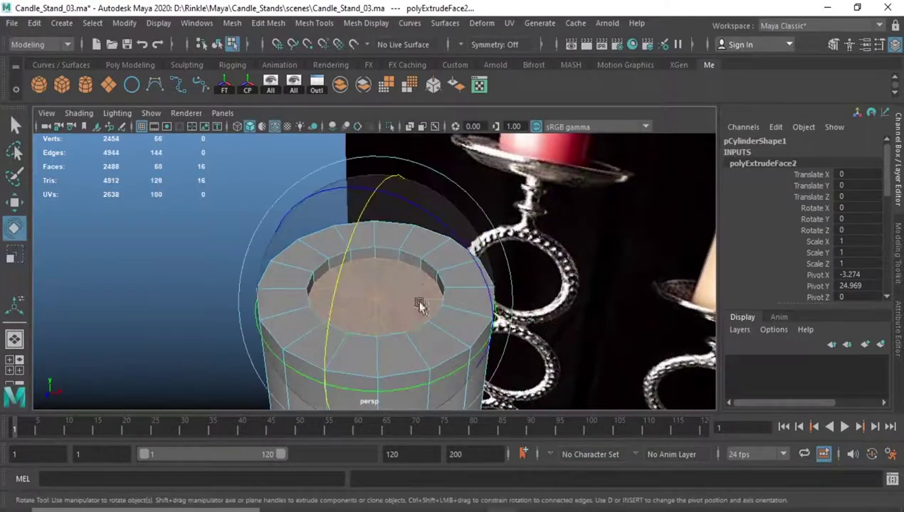
{"action": "key", "text": "r"}
{"action": "left_click_drag", "start_coordinate": [420, 305], "coordinate": [370, 301]}
{"action": "key", "text": "w"}
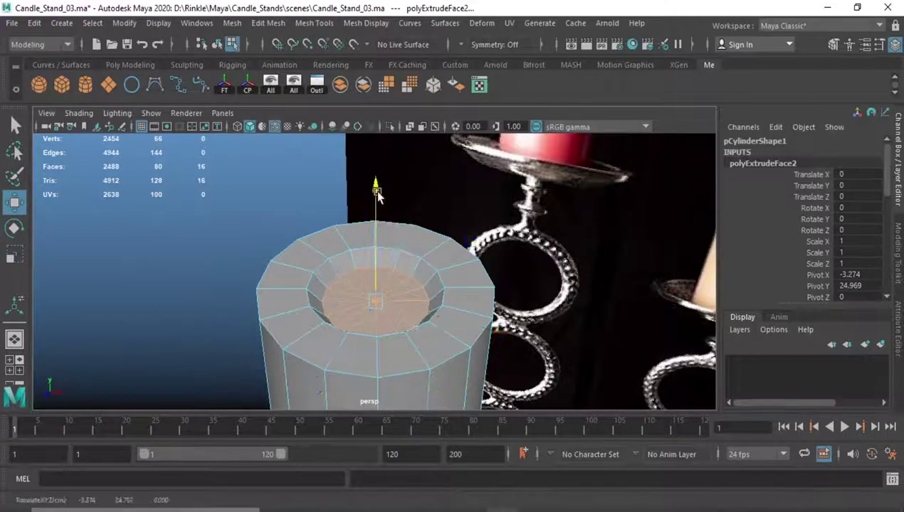
{"action": "left_click_drag", "start_coordinate": [369, 192], "coordinate": [283, 292], "text": "alt"}
{"action": "right_click_drag", "start_coordinate": [283, 291], "coordinate": [393, 290], "text": "alt"}
{"action": "left_click_drag", "start_coordinate": [383, 274], "coordinate": [381, 299]}
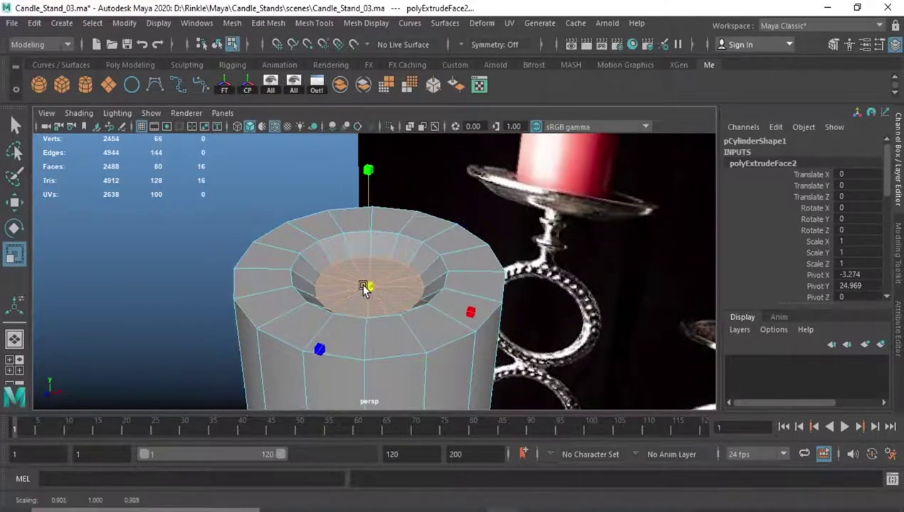
Step: Bevel the edges around the top recess and save
{"action": "key", "text": "F10"}
{"action": "key", "text": "ctrl+b"}
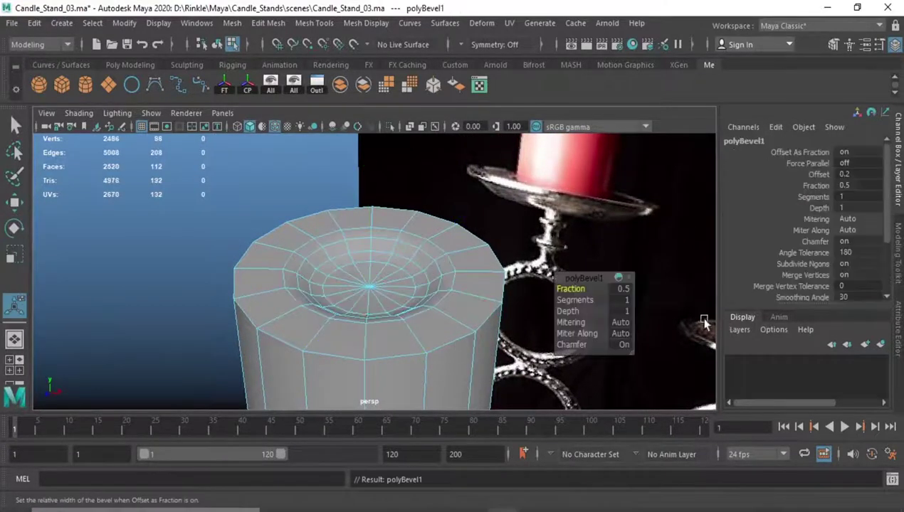
{"action": "key", "text": "F8"}
{"action": "key", "text": "ctrl+s"}
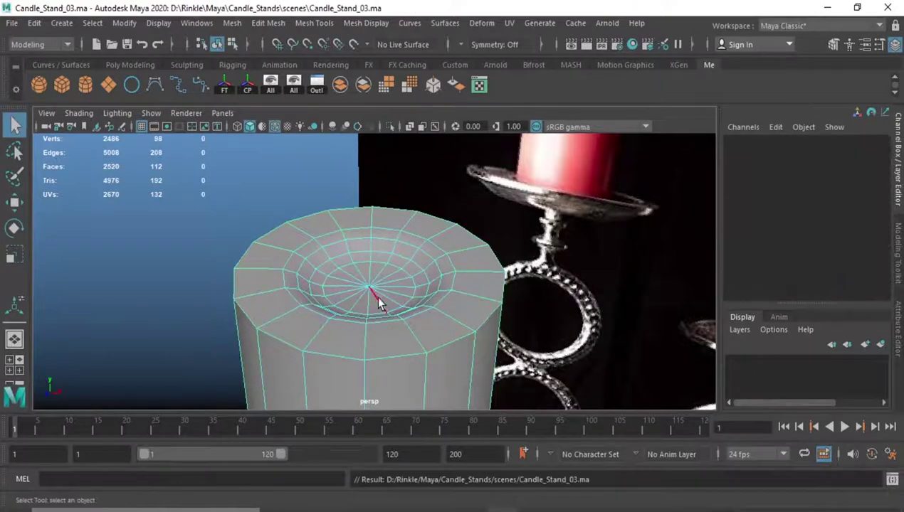
Step: Bevel the cylinder's bottom edge loop at Fraction 0.5 and save
{"action": "double_click", "coordinate": [378, 314]}
{"action": "right_click_drag", "start_coordinate": [393, 303], "coordinate": [394, 397], "text": "shift"}
{"action": "key", "text": "ctrl+z"}
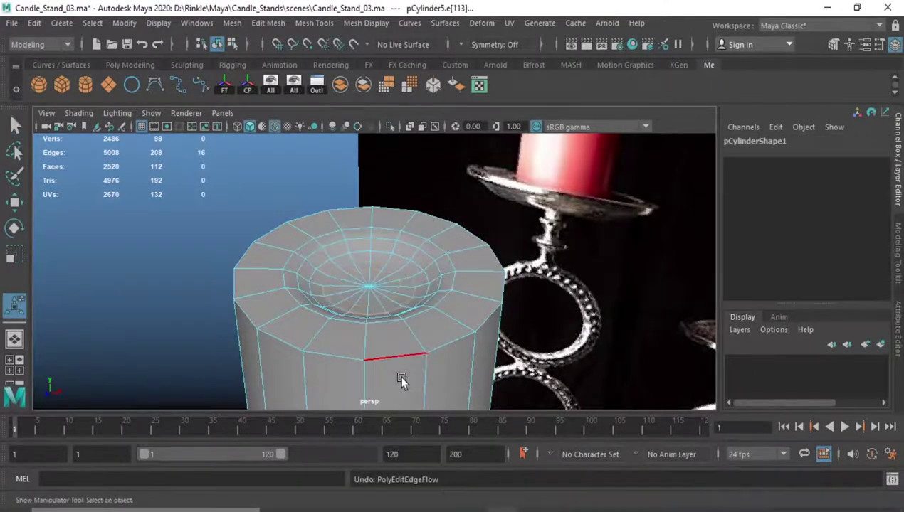
{"action": "double_click", "coordinate": [398, 355]}
{"action": "scroll", "coordinate": [398, 356], "scroll_direction": "down", "scroll_amount": 3}
{"action": "left_click_drag", "start_coordinate": [398, 356], "coordinate": [411, 366], "text": "alt"}
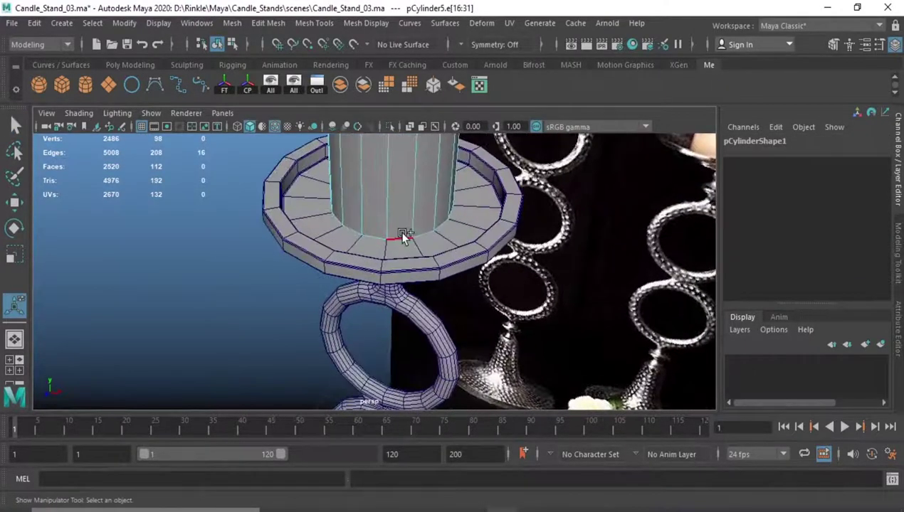
{"action": "right_click_drag", "start_coordinate": [411, 366], "coordinate": [423, 283], "text": "shift"}
{"action": "scroll", "coordinate": [423, 283], "scroll_direction": "up", "scroll_amount": 2}
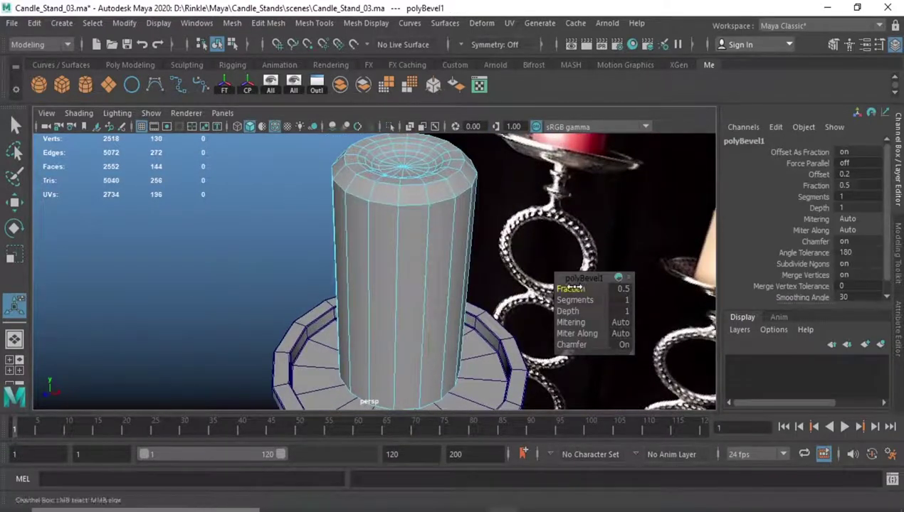
{"action": "right_click_drag", "start_coordinate": [456, 256], "coordinate": [443, 264]}
{"action": "scroll", "coordinate": [430, 244], "scroll_direction": "down", "scroll_amount": 3}
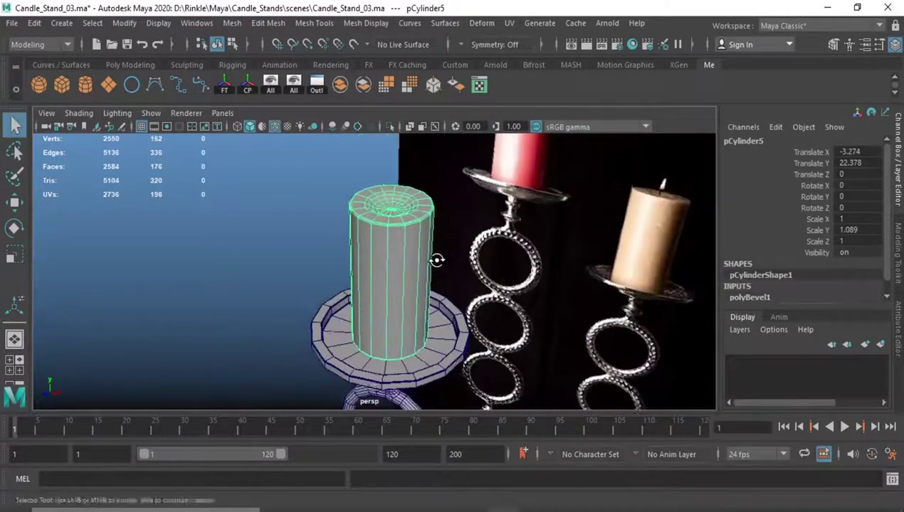
{"action": "key", "text": "ctrl+s"}
{"action": "key", "text": "ctrl+a"}
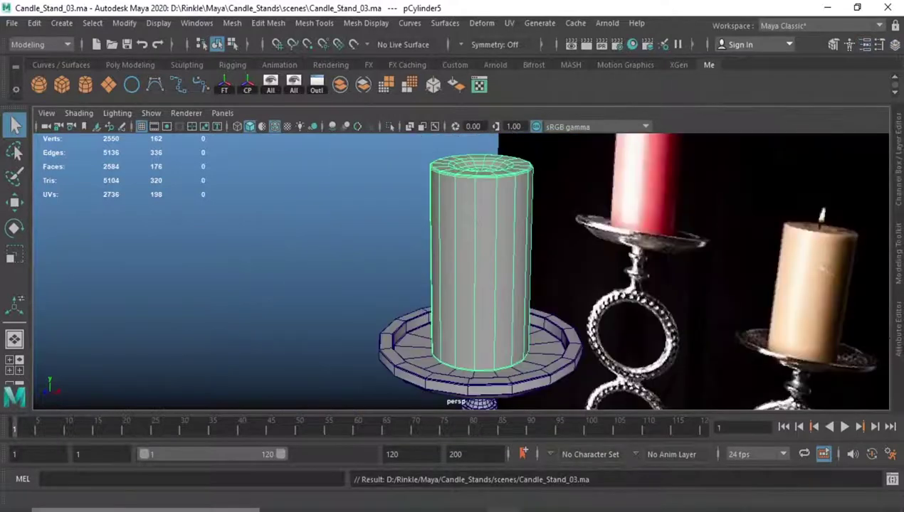
{"action": "key", "text": "ctrl+a"}
Step: Insert several horizontal edge loops along the candle's height and save
{"action": "key", "text": "1"}
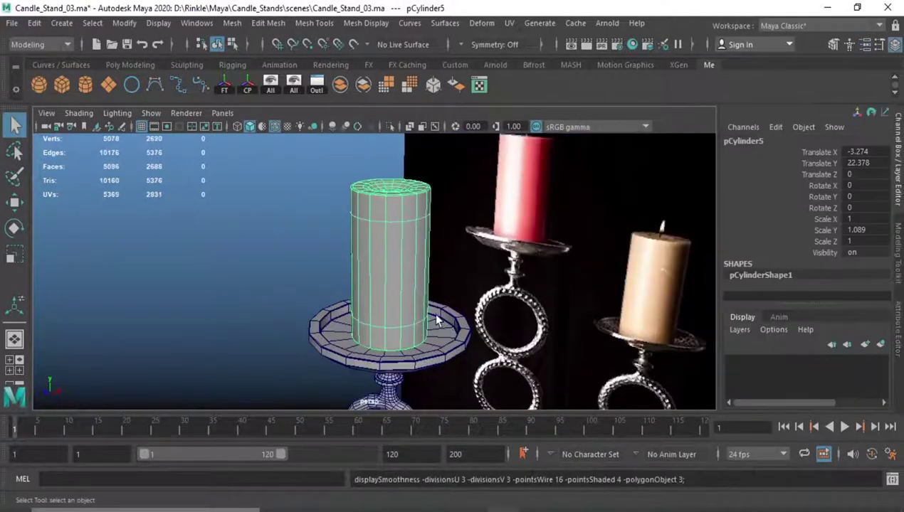
{"action": "left_click", "coordinate": [274, 126]}
{"action": "left_click", "coordinate": [270, 247]}
{"action": "left_click_drag", "start_coordinate": [270, 246], "coordinate": [377, 228], "text": "alt"}
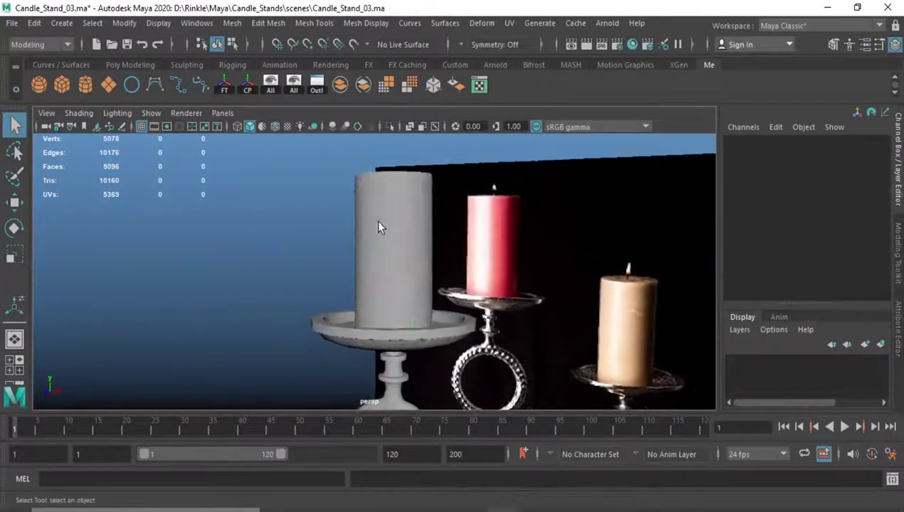
{"action": "left_click", "coordinate": [394, 254]}
{"action": "right_click", "coordinate": [395, 198], "text": "shift"}
{"action": "left_click", "coordinate": [390, 294]}
{"action": "right_click", "coordinate": [338, 267]}
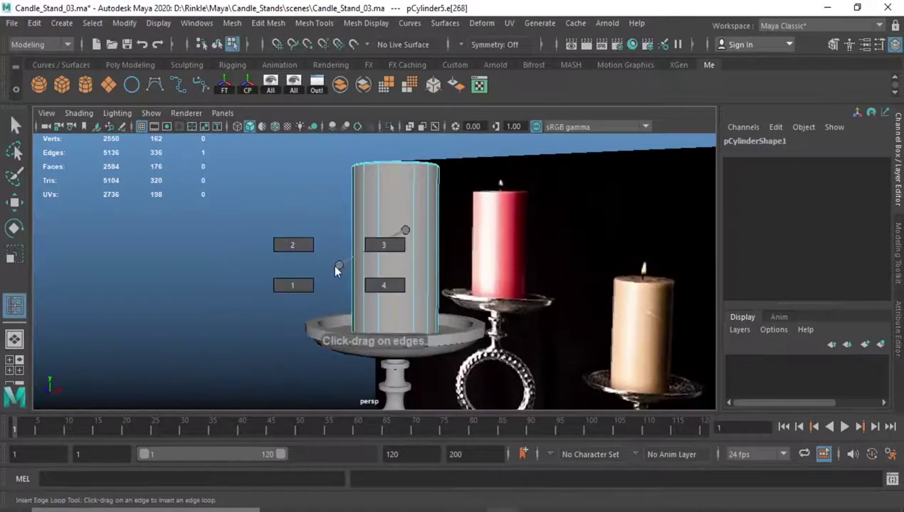
{"action": "key", "text": "w"}
{"action": "key", "text": "F8"}
{"action": "key", "text": "ctrl+s"}
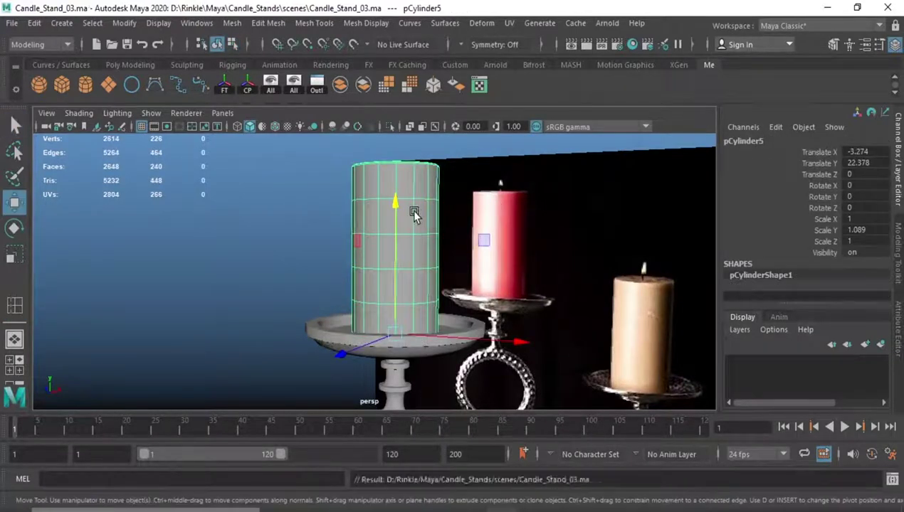
Step: Save again, then select a vertex at the recess centre and convert it to faces
{"action": "left_click", "coordinate": [324, 254]}
{"action": "scroll", "coordinate": [323, 255], "scroll_direction": "down", "scroll_amount": 3}
{"action": "scroll", "coordinate": [405, 245], "scroll_direction": "up", "scroll_amount": 3}
{"action": "left_click", "coordinate": [391, 251]}
{"action": "key", "text": "ctrl+s"}
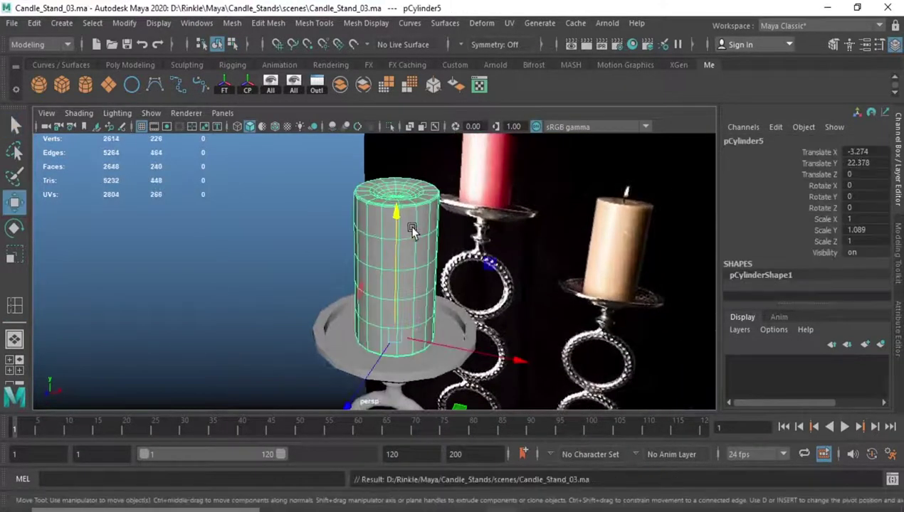
{"action": "left_click_drag", "start_coordinate": [391, 251], "coordinate": [298, 345], "text": "alt"}
{"action": "scroll", "coordinate": [298, 345], "scroll_direction": "up", "scroll_amount": 3}
{"action": "scroll", "coordinate": [370, 306], "scroll_direction": "up", "scroll_amount": 3}
{"action": "key", "text": "F9"}
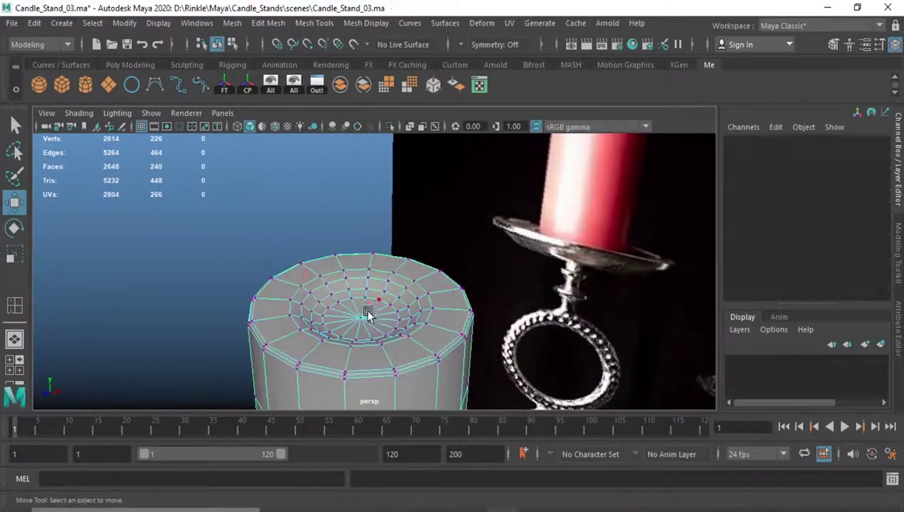
{"action": "left_click", "coordinate": [390, 283]}
{"action": "right_click", "coordinate": [391, 287], "text": "shift"}
{"action": "left_click", "coordinate": [391, 323]}
{"action": "right_click", "coordinate": [365, 193], "text": "shift"}
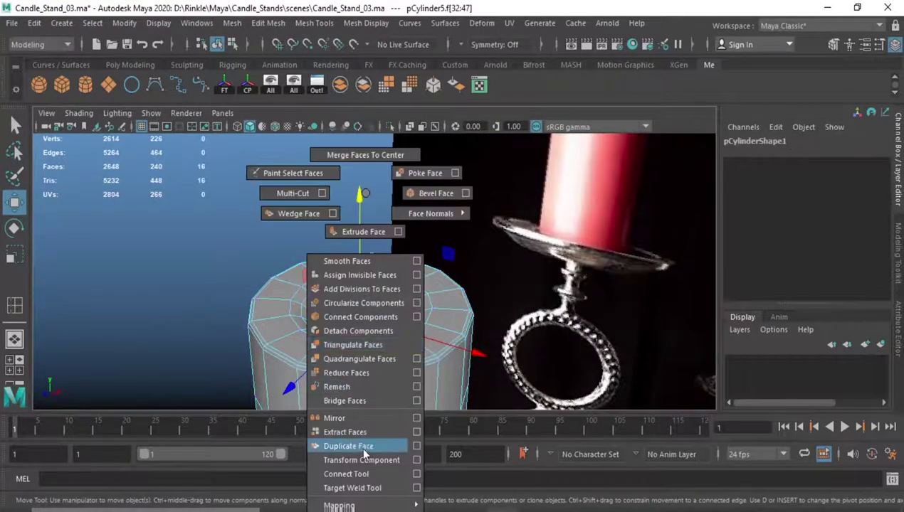
Step: Create a new polygon cylinder with Subdivisions Axis set to 8
{"action": "left_click", "coordinate": [362, 231]}
{"action": "key", "text": "ctrl+s"}
{"action": "left_click", "coordinate": [85, 85]}
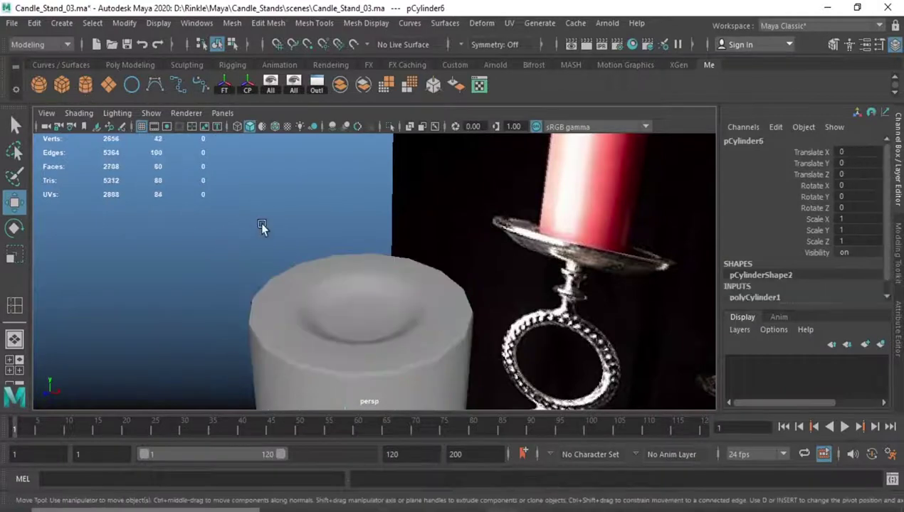
{"action": "scroll", "coordinate": [425, 292], "scroll_direction": "down", "scroll_amount": 5}
{"action": "scroll", "coordinate": [425, 292], "scroll_direction": "down", "scroll_amount": 3}
{"action": "scroll", "coordinate": [441, 249], "scroll_direction": "up", "scroll_amount": 5}
{"action": "left_click", "coordinate": [754, 297]}
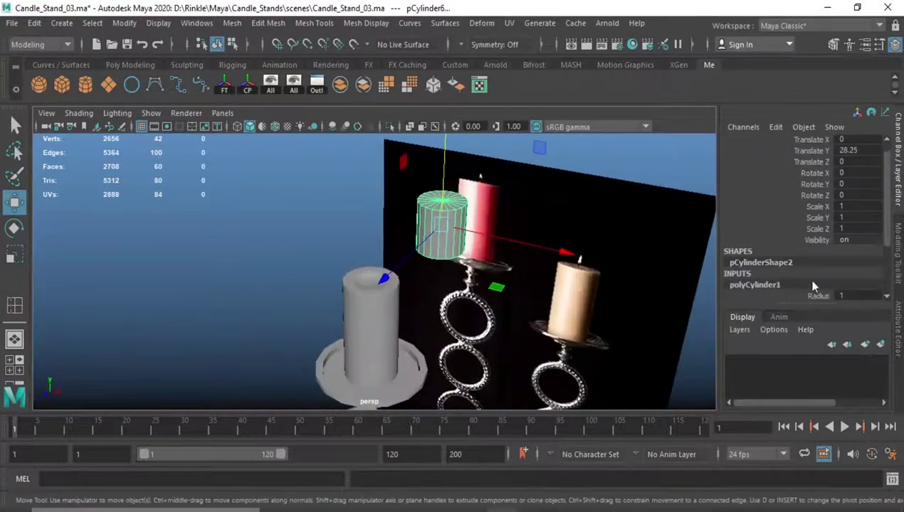
{"action": "scroll", "coordinate": [783, 249], "scroll_direction": "down", "scroll_amount": 3}
{"action": "left_click", "coordinate": [801, 239]}
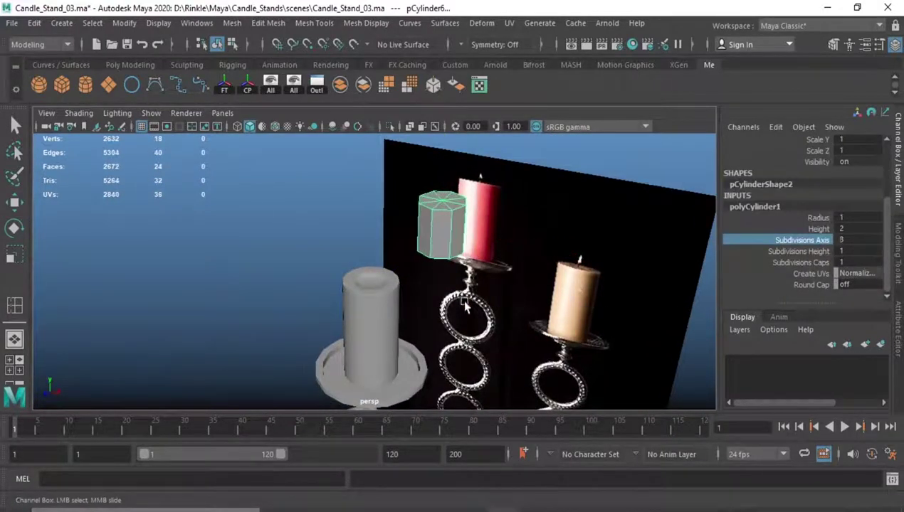
Step: Align the eight-sided cylinder to the candle's centre and lower it onto the top
{"action": "left_click", "coordinate": [370, 320]}
{"action": "key", "text": "w"}
{"action": "left_click", "coordinate": [124, 22]}
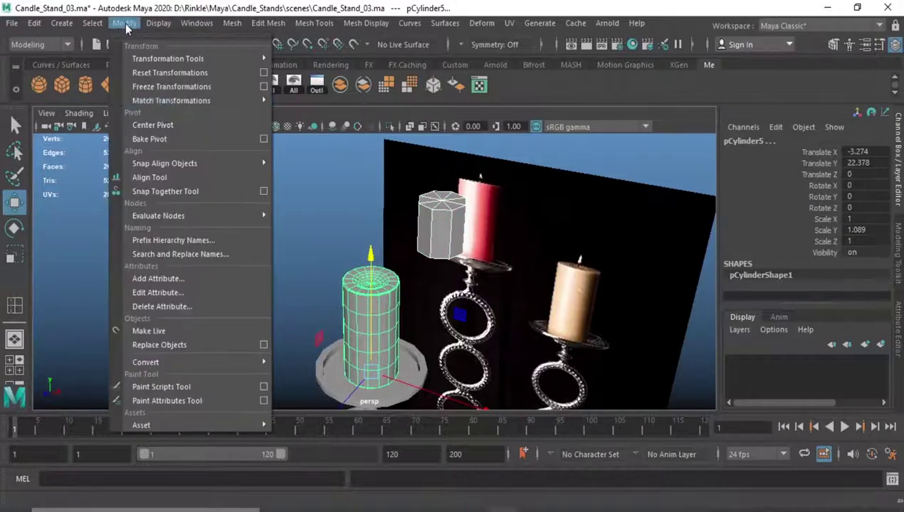
{"action": "left_click", "coordinate": [171, 178]}
{"action": "left_click", "coordinate": [390, 155]}
{"action": "left_click", "coordinate": [382, 158]}
{"action": "key", "text": "w"}
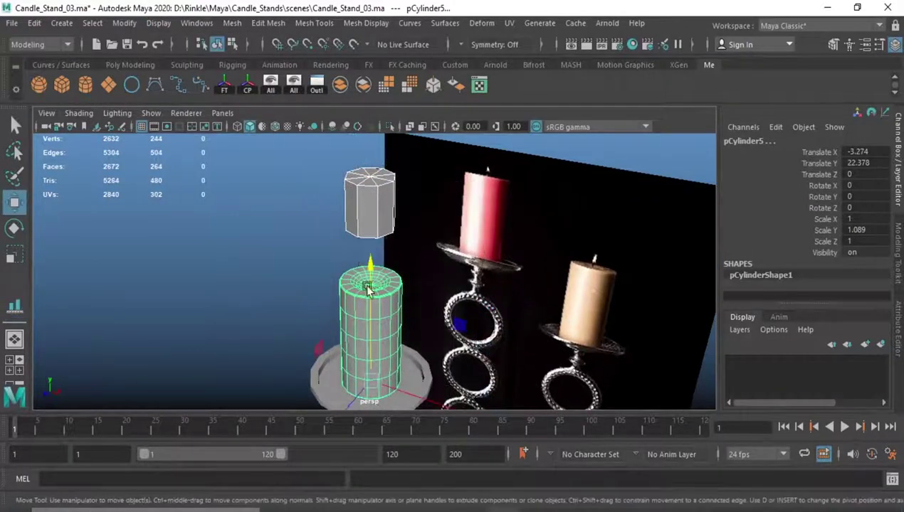
{"action": "left_click", "coordinate": [383, 207]}
{"action": "middle_click_drag", "start_coordinate": [384, 208], "coordinate": [373, 248], "text": "alt"}
{"action": "mouse_move", "coordinate": [367, 141]}
{"action": "left_mouse_down"}
{"action": "mouse_move", "coordinate": [365, 320]}
{"action": "mouse_move", "coordinate": [397, 173]}
{"action": "mouse_move", "coordinate": [418, 205]}
{"action": "mouse_move", "coordinate": [418, 278]}
{"action": "mouse_move", "coordinate": [388, 271]}
{"action": "mouse_move", "coordinate": [354, 312]}
{"action": "mouse_move", "coordinate": [436, 322]}
{"action": "mouse_move", "coordinate": [405, 323]}
{"action": "left_mouse_up"}
Step: Shrink the octagonal cylinder down to wick size and save
{"action": "key", "text": "r"}
{"action": "scroll", "coordinate": [394, 323], "scroll_direction": "up", "scroll_amount": 5}
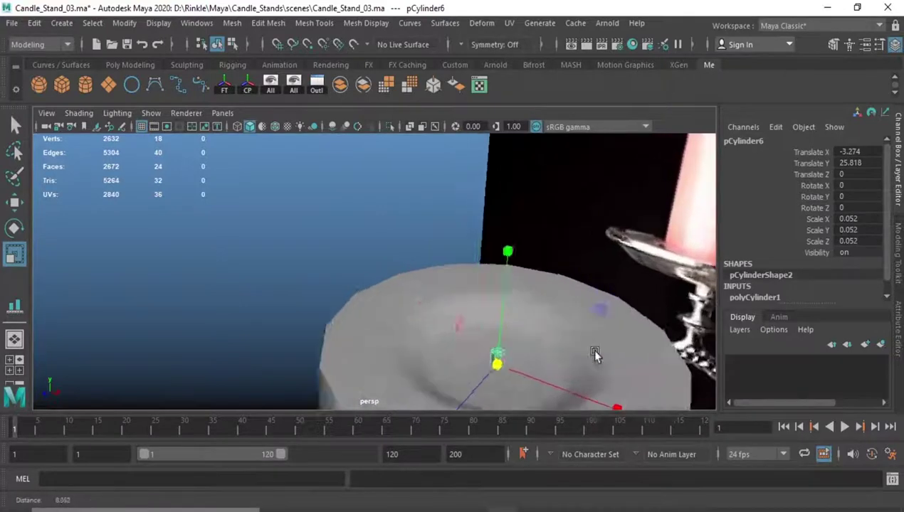
{"action": "scroll", "coordinate": [389, 283], "scroll_direction": "up", "scroll_amount": 5}
{"action": "left_click_drag", "start_coordinate": [389, 283], "coordinate": [367, 269]}
{"action": "key", "text": "w"}
{"action": "key", "text": "ctrl+s"}
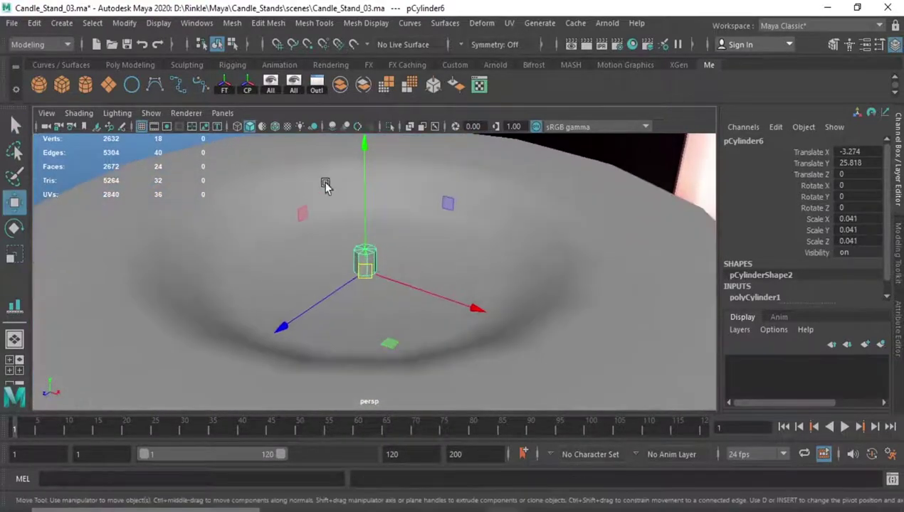
{"action": "left_click", "coordinate": [275, 126]}
Step: Fine-tune the wick's scale to 0.025 by 0.142 inside the recess and save
{"action": "mouse_move", "coordinate": [410, 220]}
{"action": "left_mouse_down", "text": "alt"}
{"action": "mouse_move", "coordinate": [416, 259]}
{"action": "mouse_move", "coordinate": [372, 256]}
{"action": "mouse_move", "coordinate": [369, 142]}
{"action": "left_mouse_up", "text": "alt"}
{"action": "key", "text": "r"}
{"action": "left_click_drag", "start_coordinate": [377, 213], "coordinate": [388, 295], "text": "alt"}
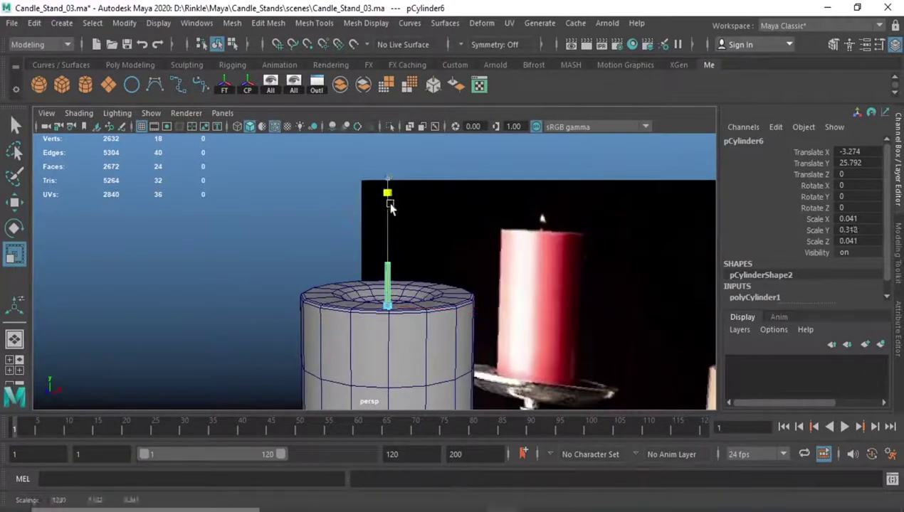
{"action": "left_click_drag", "start_coordinate": [390, 206], "coordinate": [390, 377]}
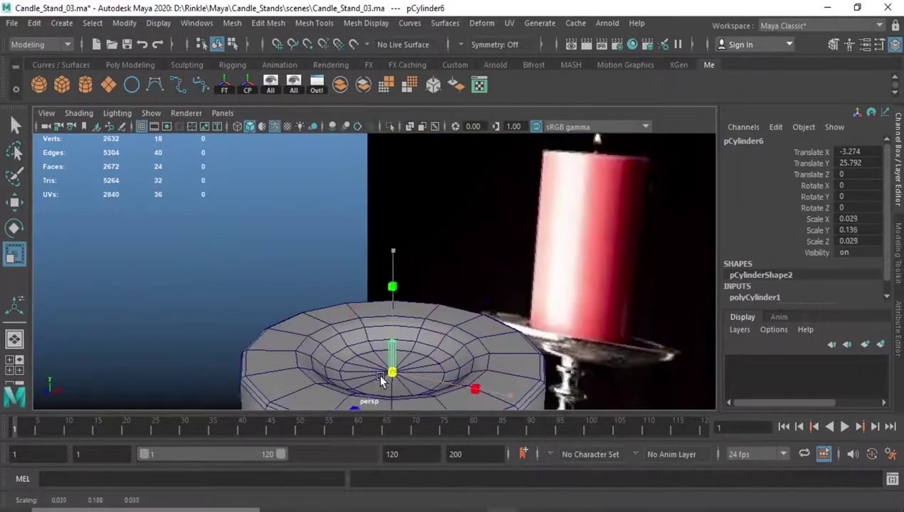
{"action": "mouse_move", "coordinate": [394, 257]}
{"action": "left_mouse_down", "text": "alt"}
{"action": "mouse_move", "coordinate": [438, 352]}
{"action": "mouse_move", "coordinate": [422, 361]}
{"action": "left_mouse_up", "text": "alt"}
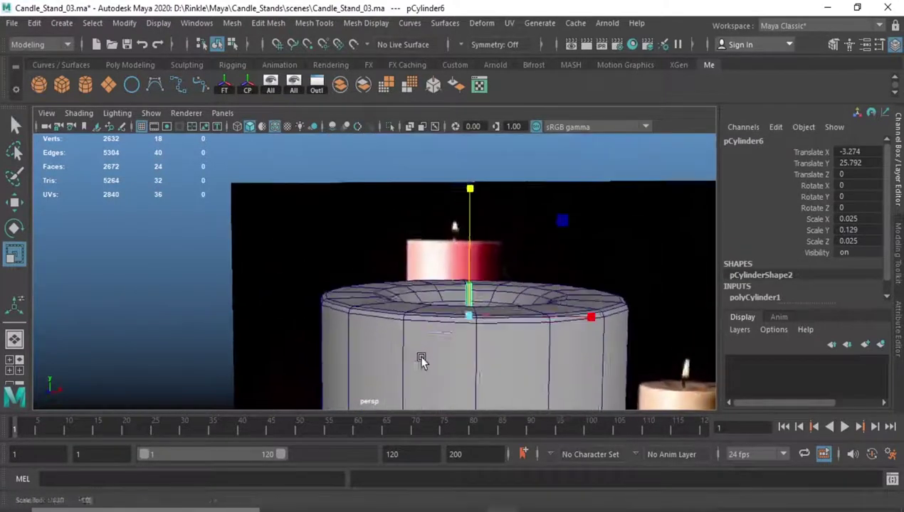
{"action": "left_click_drag", "start_coordinate": [469, 187], "coordinate": [464, 192]}
{"action": "key", "text": "ctrl+s"}
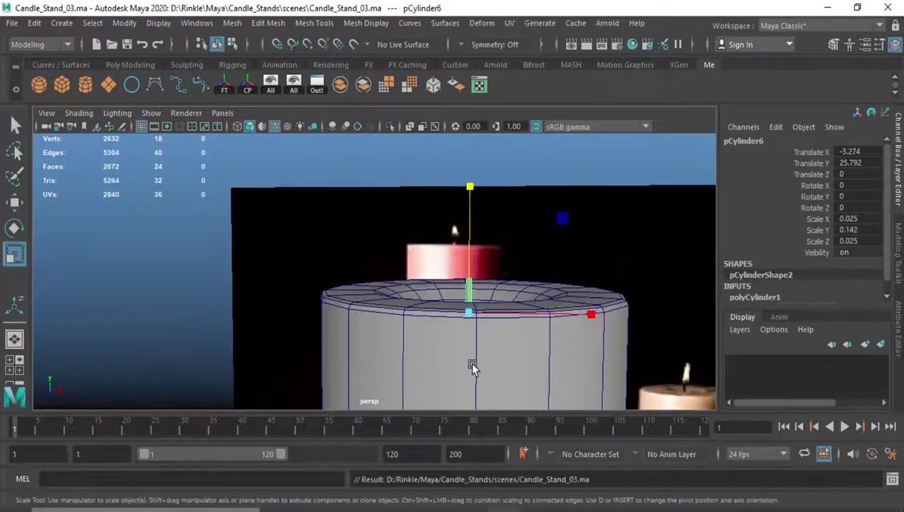
{"action": "key", "text": "ctrl+a"}
{"action": "left_click", "coordinate": [897, 340]}
Step: Combine the wick and the tall candle cylinder into one mesh and save
{"action": "left_click", "coordinate": [602, 343]}
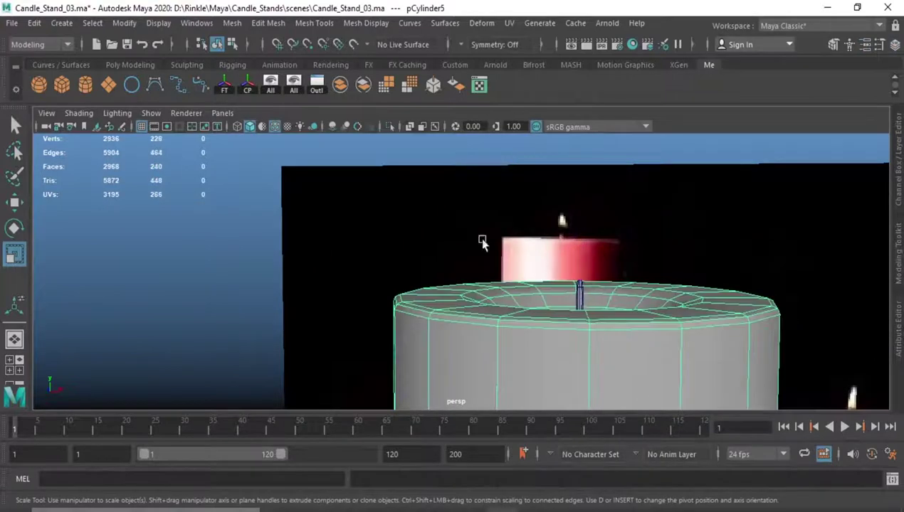
{"action": "left_click_drag", "start_coordinate": [369, 352], "coordinate": [334, 352], "text": "alt"}
{"action": "left_click", "coordinate": [428, 273], "text": "shift"}
{"action": "left_click", "coordinate": [340, 85]}
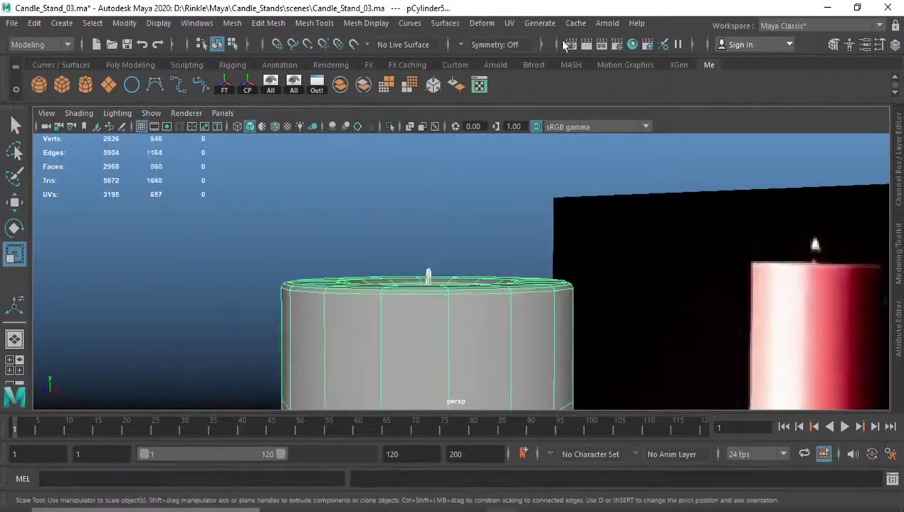
{"action": "key", "text": "ctrl+s"}
Step: Check the combined cylinder's channel values from a top-down view
{"action": "mouse_move", "coordinate": [420, 325]}
{"action": "left_mouse_down", "text": "alt"}
{"action": "mouse_move", "coordinate": [335, 299]}
{"action": "mouse_move", "coordinate": [900, 188]}
{"action": "left_mouse_up", "text": "alt"}
{"action": "left_click", "coordinate": [898, 189]}
{"action": "scroll", "coordinate": [498, 285], "scroll_direction": "down", "scroll_amount": 3}
{"action": "left_click_drag", "start_coordinate": [363, 313], "coordinate": [418, 310], "text": "alt"}
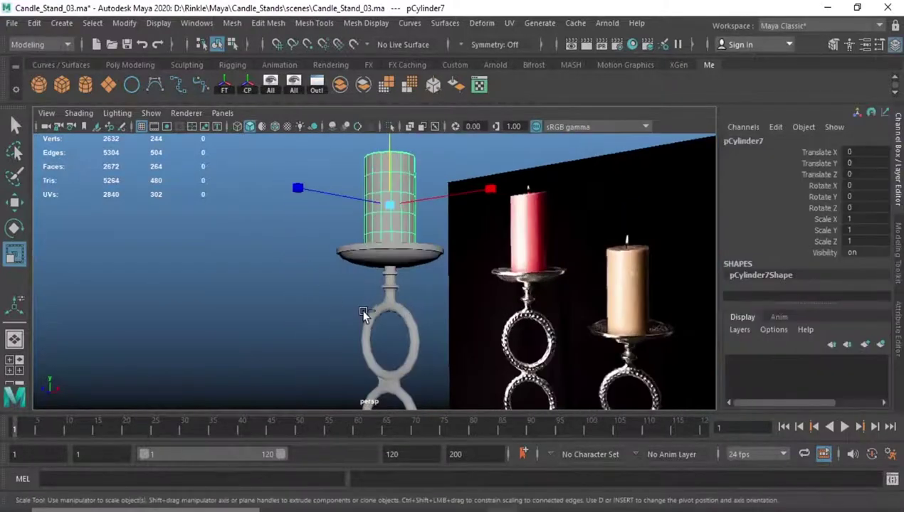
Step: Show the candle without smooth preview and review its attribute settings
{"action": "key", "text": "1"}
{"action": "left_click", "coordinate": [397, 212]}
{"action": "left_click", "coordinate": [898, 335]}
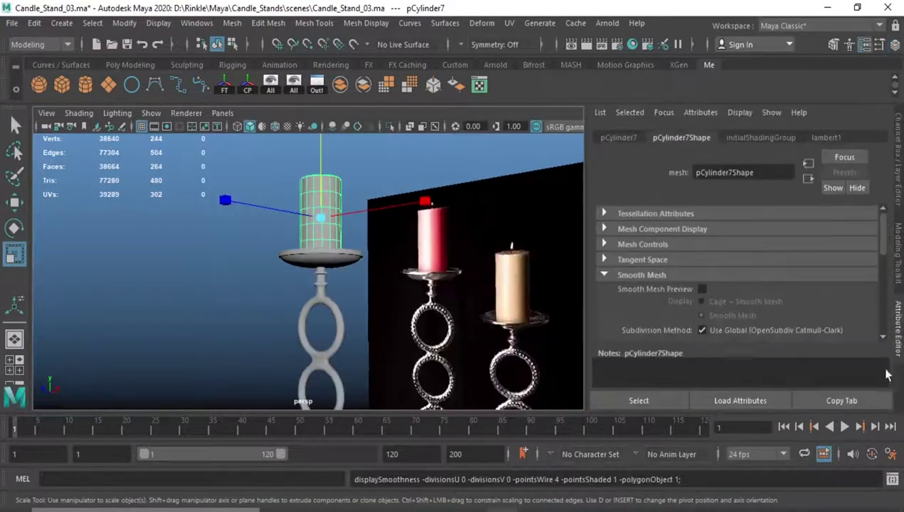
{"action": "left_click", "coordinate": [898, 335]}
{"action": "scroll", "coordinate": [403, 284], "scroll_direction": "down", "scroll_amount": 3}
{"action": "left_click", "coordinate": [395, 279]}
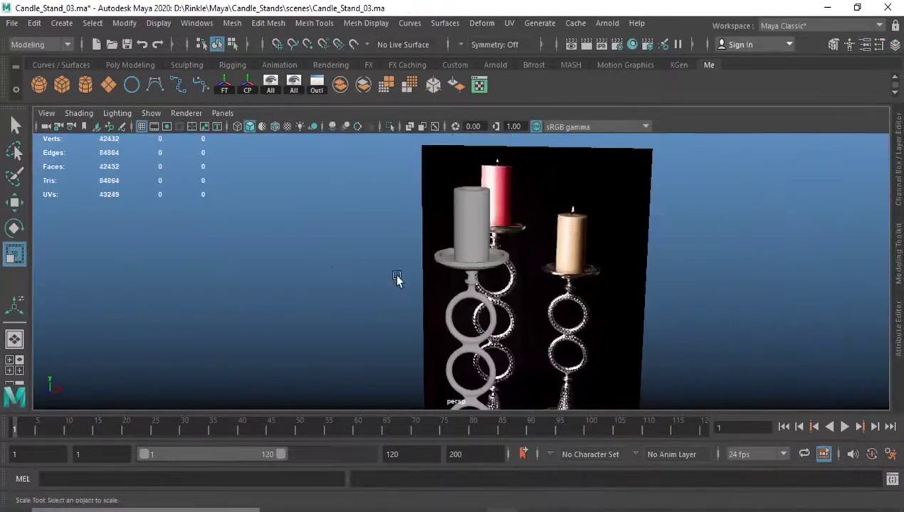
Step: Isolate the candle in a front view with the grid hidden
{"action": "left_click_drag", "start_coordinate": [397, 281], "coordinate": [422, 262], "text": "alt"}
{"action": "left_click", "coordinate": [471, 220]}
{"action": "key", "text": "space"}
{"action": "left_click_drag", "start_coordinate": [369, 197], "coordinate": [366, 215]}
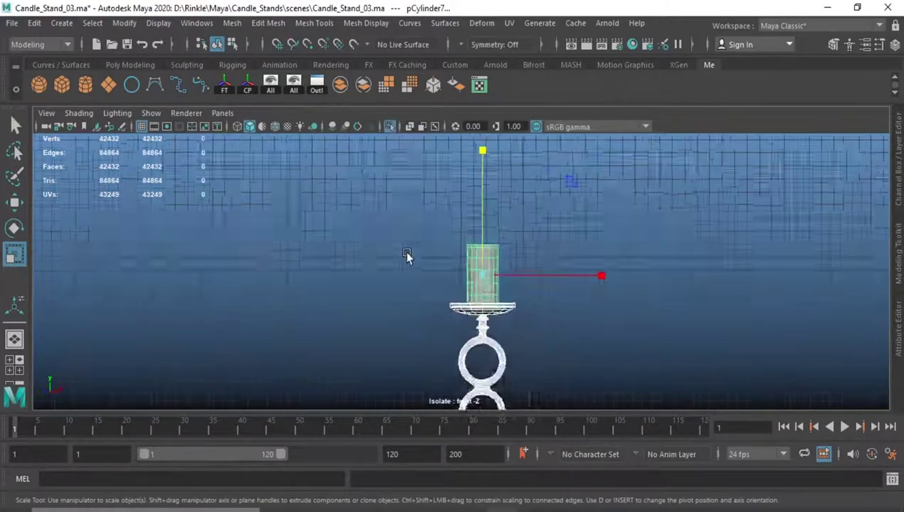
{"action": "key", "text": "ctrl+1"}
{"action": "left_click", "coordinate": [153, 128]}
{"action": "left_click", "coordinate": [635, 331]}
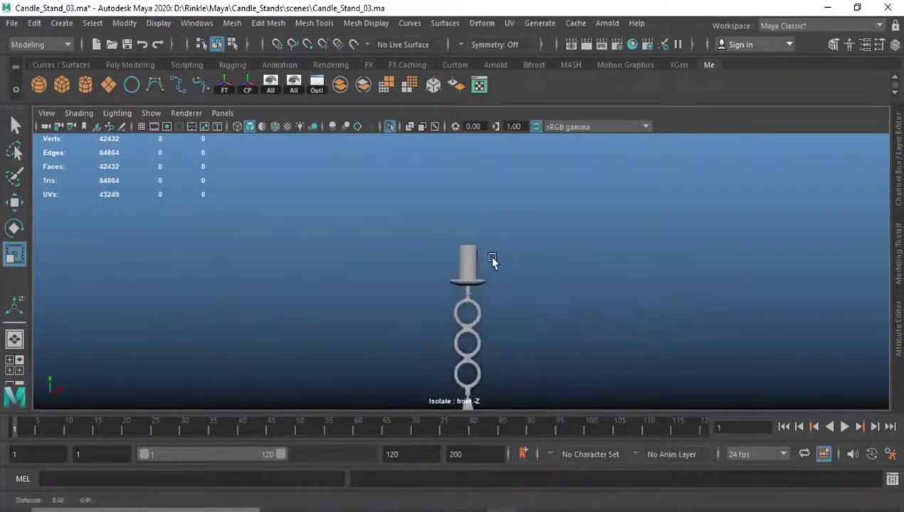
{"action": "scroll", "coordinate": [491, 260], "scroll_direction": "up", "scroll_amount": 3}
{"action": "key", "text": "4"}
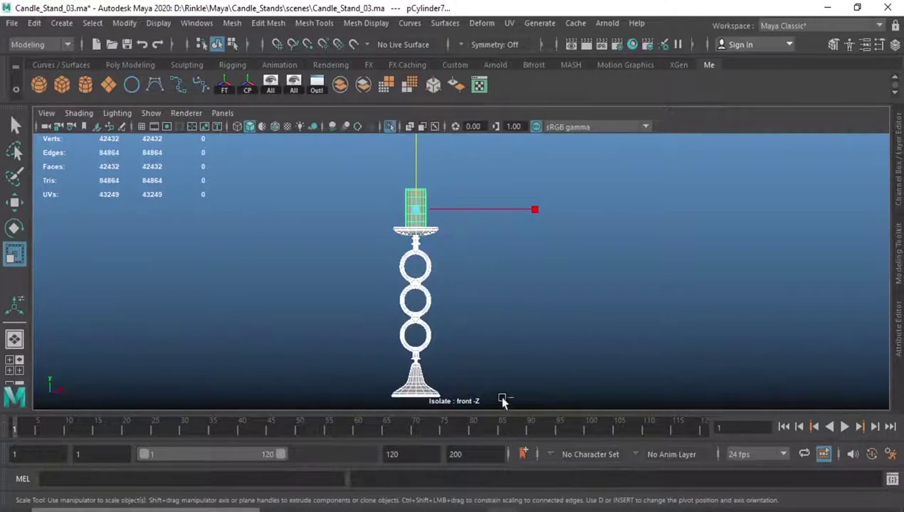
{"action": "key", "text": "ctrl+z"}
{"action": "left_click", "coordinate": [529, 367]}
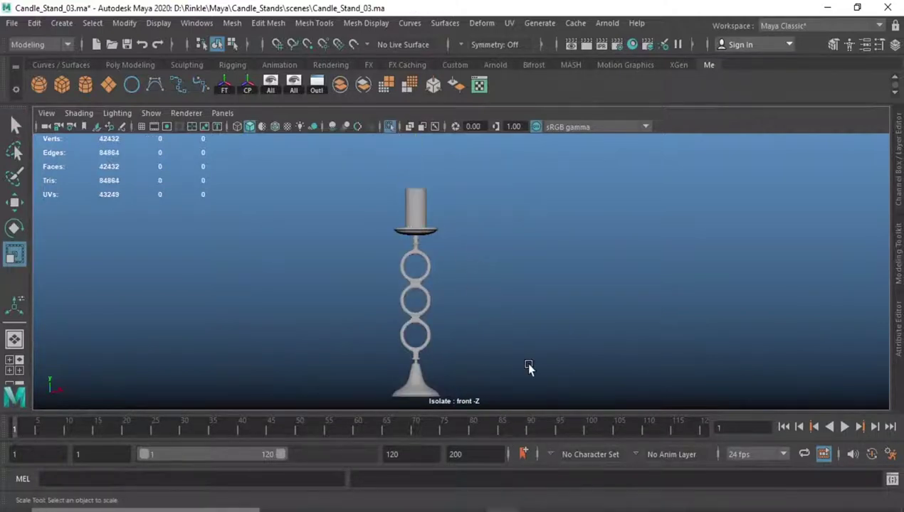
Step: Return to perspective, show all objects including the reference photo, and save Candle_Stand_03.ma
{"action": "mouse_move", "coordinate": [493, 307]}
{"action": "left_mouse_down", "text": "alt"}
{"action": "mouse_move", "coordinate": [480, 285]}
{"action": "mouse_move", "coordinate": [555, 317]}
{"action": "mouse_move", "coordinate": [477, 242]}
{"action": "mouse_move", "coordinate": [469, 269]}
{"action": "mouse_move", "coordinate": [553, 278]}
{"action": "mouse_move", "coordinate": [363, 302]}
{"action": "mouse_move", "coordinate": [442, 315]}
{"action": "mouse_move", "coordinate": [464, 302]}
{"action": "mouse_move", "coordinate": [347, 322]}
{"action": "left_mouse_up", "text": "alt"}
{"action": "left_click", "coordinate": [389, 126]}
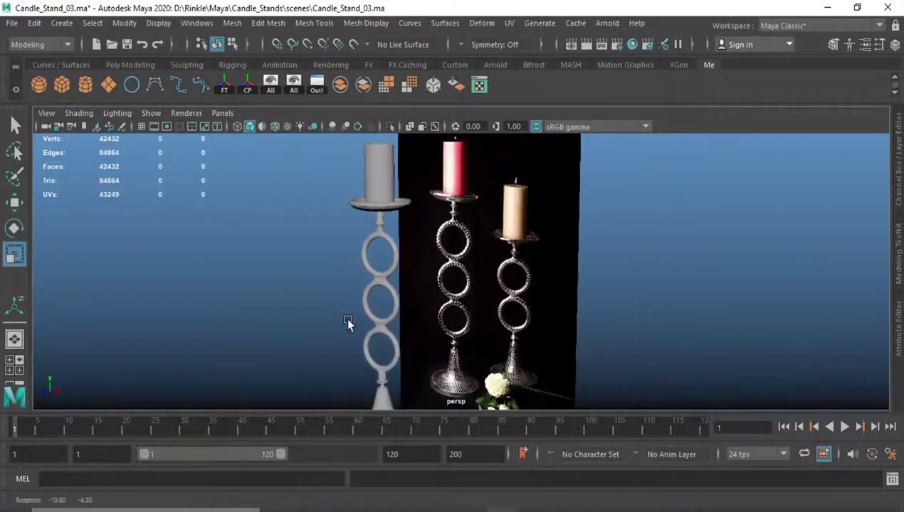
{"action": "key", "text": "ctrl+s"}
{"action": "key", "text": "space"}
{"action": "key", "text": "space"}
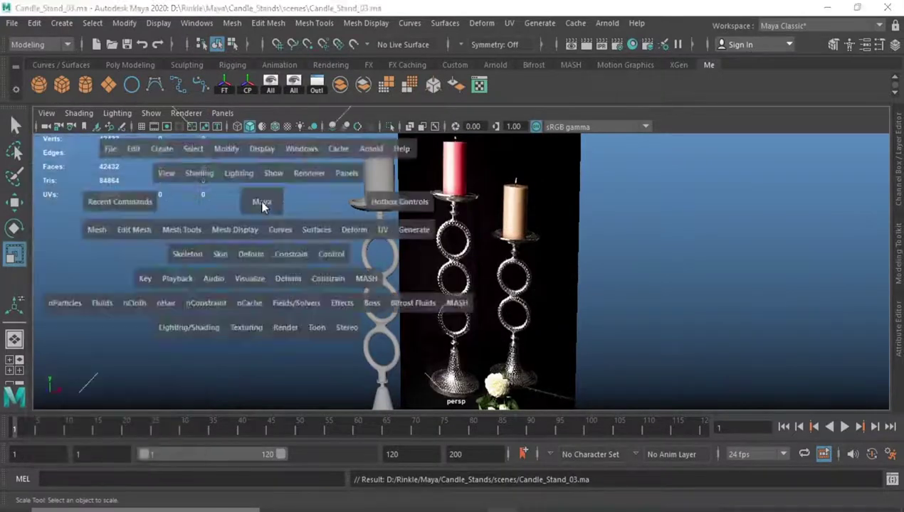
Step: Duplicate the left stand and place the copy on the second stand at X 6.63, Y 0.994
{"action": "left_click_drag", "start_coordinate": [253, 201], "coordinate": [252, 171]}
{"action": "key", "text": "ctrl+a"}
{"action": "scroll", "coordinate": [359, 274], "scroll_direction": "up", "scroll_amount": 3}
{"action": "left_click", "coordinate": [312, 268]}
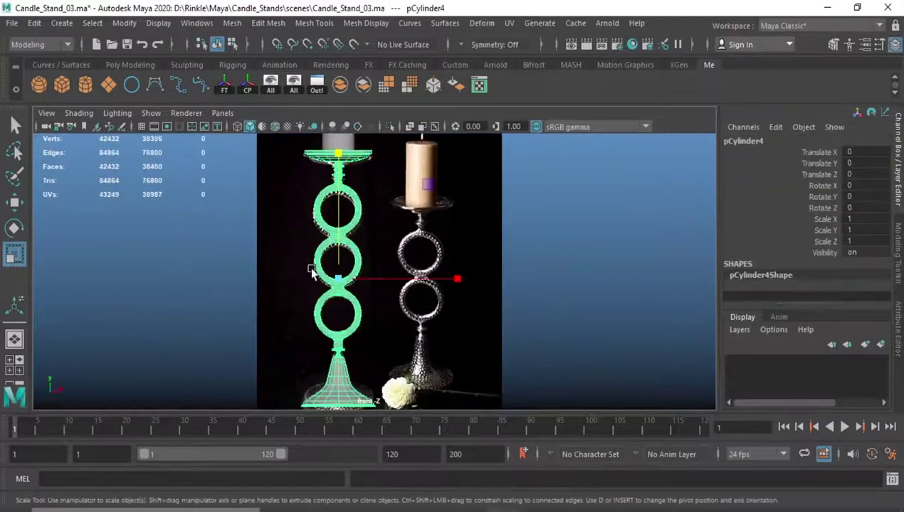
{"action": "scroll", "coordinate": [379, 205], "scroll_direction": "up", "scroll_amount": 1}
{"action": "key", "text": "w"}
{"action": "mouse_move", "coordinate": [509, 358]}
{"action": "left_mouse_down"}
{"action": "mouse_move", "coordinate": [590, 360]}
{"action": "mouse_move", "coordinate": [578, 359]}
{"action": "left_mouse_up"}
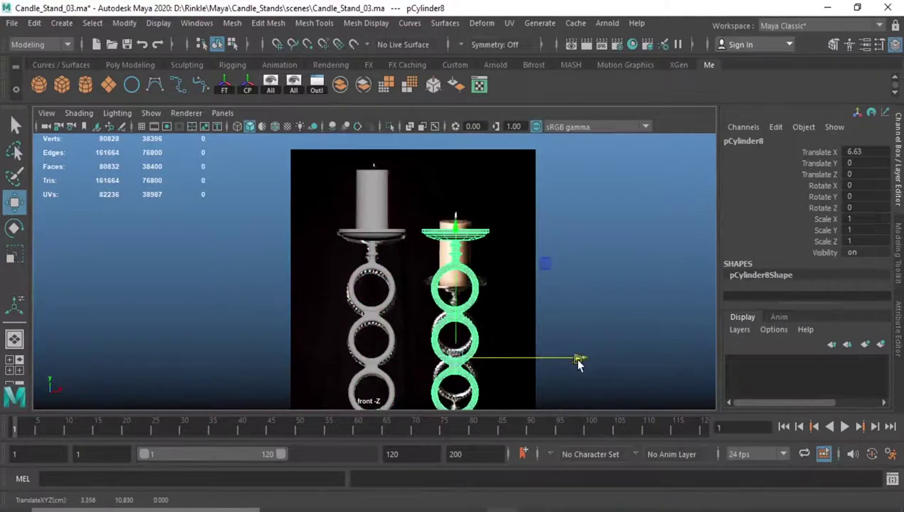
{"action": "scroll", "coordinate": [578, 359], "scroll_direction": "up", "scroll_amount": 2}
{"action": "scroll", "coordinate": [466, 178], "scroll_direction": "up", "scroll_amount": 2}
{"action": "left_click_drag", "start_coordinate": [466, 178], "coordinate": [466, 160]}
Step: Isolate the copied stand in perspective and select a face loop across its rings
{"action": "key", "text": "space"}
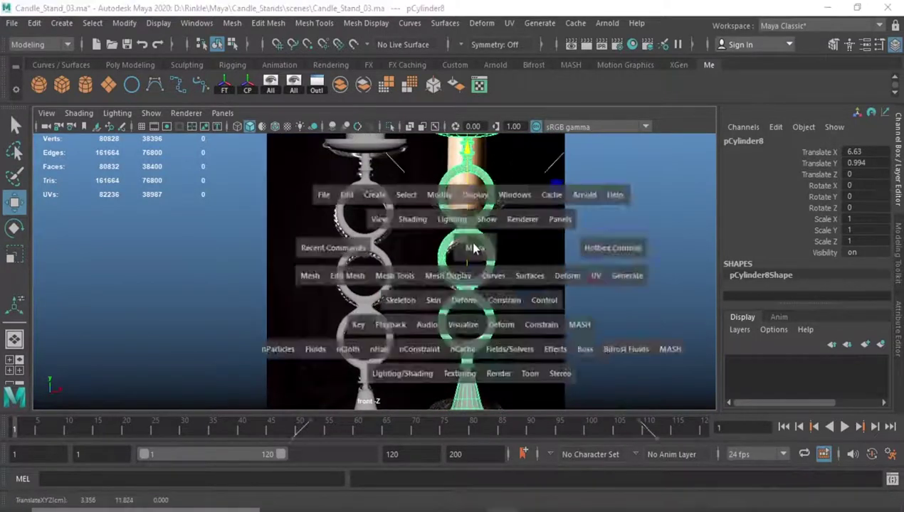
{"action": "left_click_drag", "start_coordinate": [466, 249], "coordinate": [466, 213]}
{"action": "left_click", "coordinate": [389, 126]}
{"action": "scroll", "coordinate": [281, 315], "scroll_direction": "up", "scroll_amount": 3}
{"action": "scroll", "coordinate": [281, 316], "scroll_direction": "up", "scroll_amount": 3}
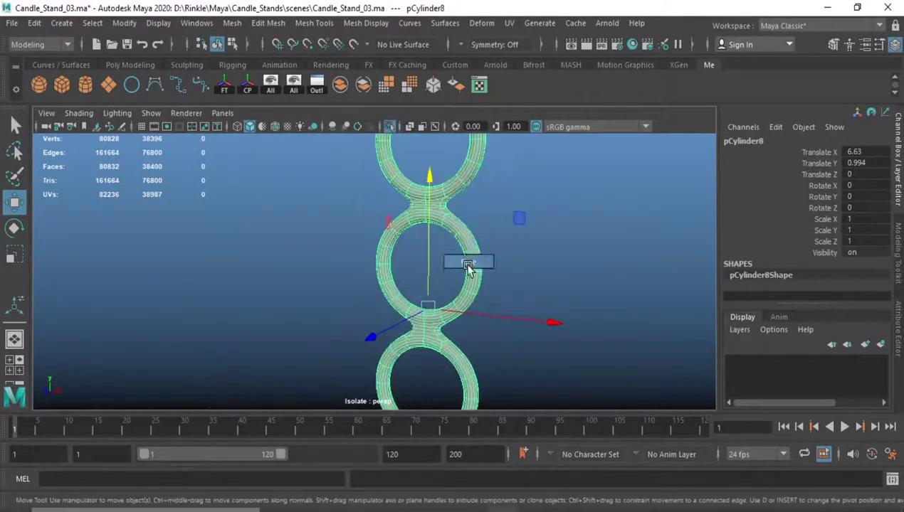
{"action": "right_click_drag", "start_coordinate": [466, 270], "coordinate": [471, 265]}
{"action": "double_click", "coordinate": [469, 308]}
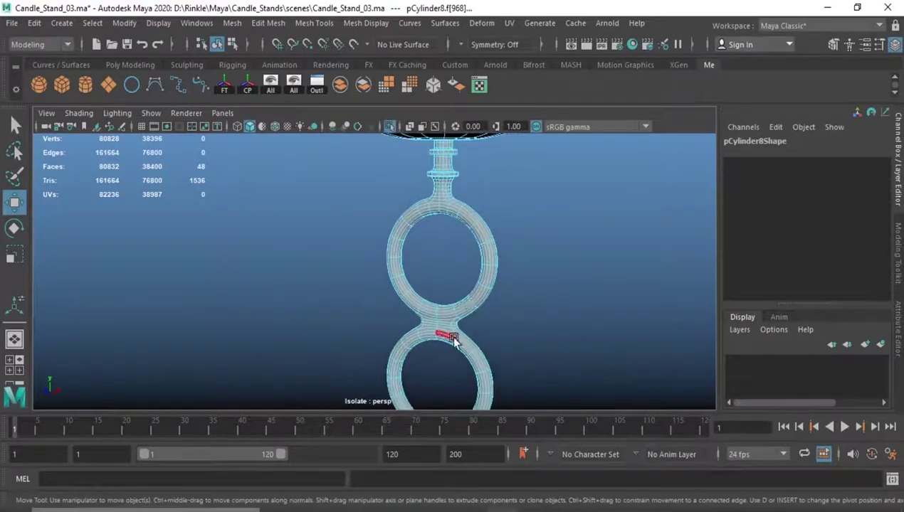
{"action": "left_click", "coordinate": [456, 337]}
{"action": "key", "text": "f"}
Step: Delete the faces at the ring junction in front view
{"action": "key", "text": "space"}
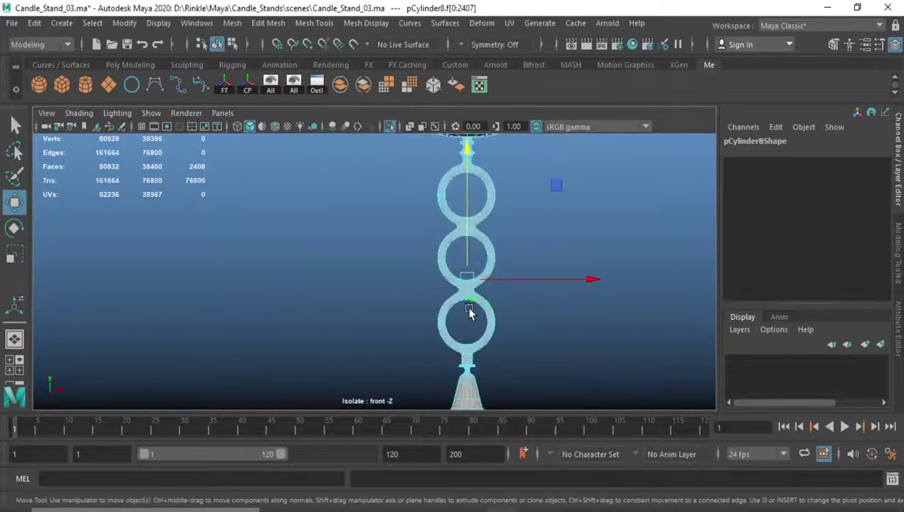
{"action": "scroll", "coordinate": [583, 397], "scroll_direction": "up", "scroll_amount": 3}
{"action": "scroll", "coordinate": [288, 293], "scroll_direction": "up", "scroll_amount": 3}
{"action": "scroll", "coordinate": [246, 259], "scroll_direction": "up", "scroll_amount": 2}
{"action": "scroll", "coordinate": [246, 257], "scroll_direction": "up", "scroll_amount": 2}
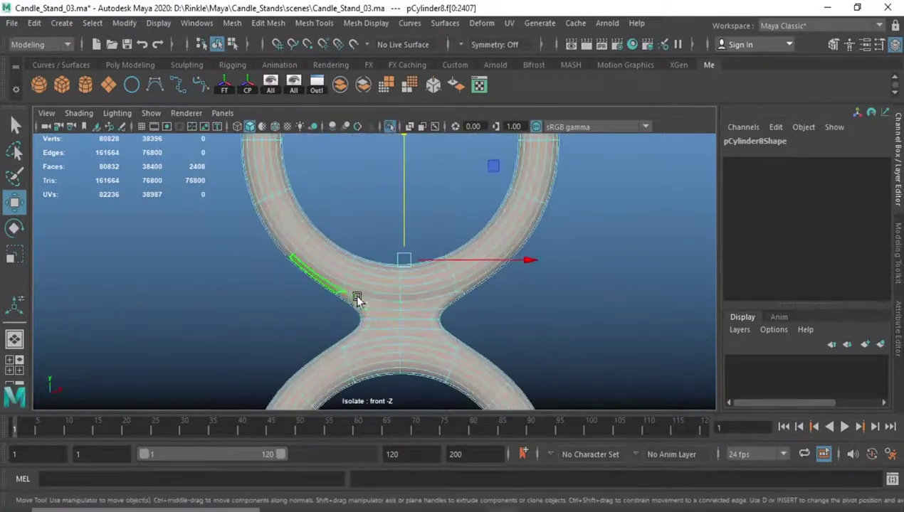
{"action": "left_click", "coordinate": [411, 304]}
{"action": "key", "text": "Delete"}
Step: Select faces on the lower ring and nudge the upper ring part slightly down
{"action": "middle_click_drag", "start_coordinate": [432, 276], "coordinate": [391, 228], "text": "alt"}
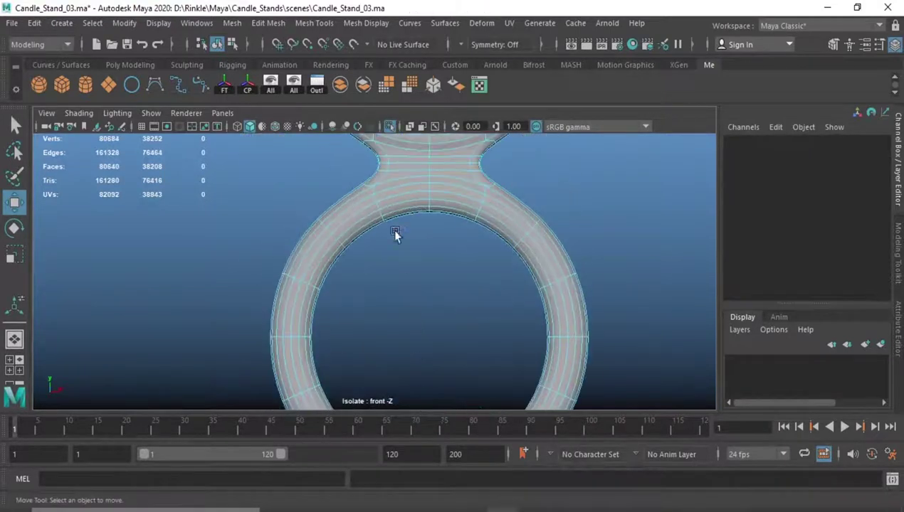
{"action": "left_click", "coordinate": [379, 173]}
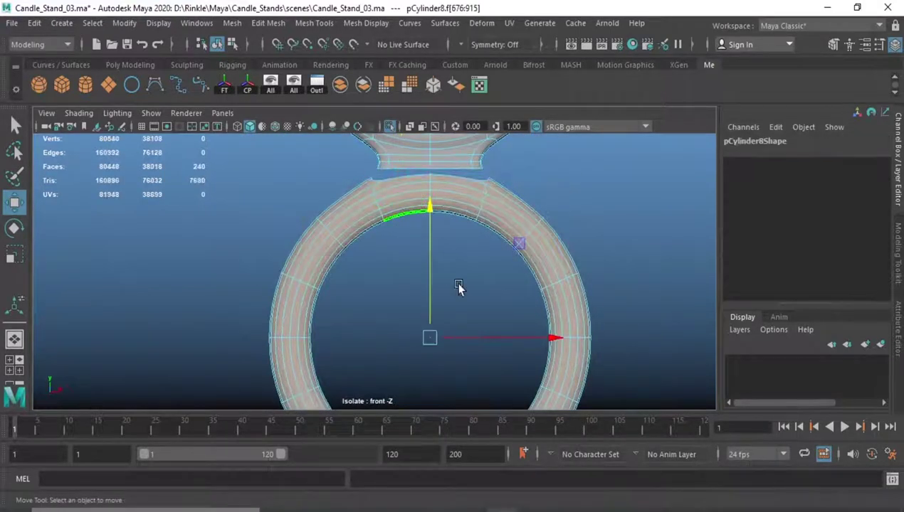
{"action": "scroll", "coordinate": [448, 279], "scroll_direction": "down", "scroll_amount": 5}
{"action": "left_click", "coordinate": [423, 186]}
{"action": "mouse_move", "coordinate": [423, 186]}
{"action": "middle_mouse_down", "text": "alt"}
{"action": "mouse_move", "coordinate": [436, 265]}
{"action": "mouse_move", "coordinate": [498, 312]}
{"action": "middle_mouse_up", "text": "alt"}
{"action": "key", "text": "F11"}
{"action": "scroll", "coordinate": [443, 258], "scroll_direction": "up", "scroll_amount": 2}
{"action": "scroll", "coordinate": [314, 294], "scroll_direction": "up", "scroll_amount": 2}
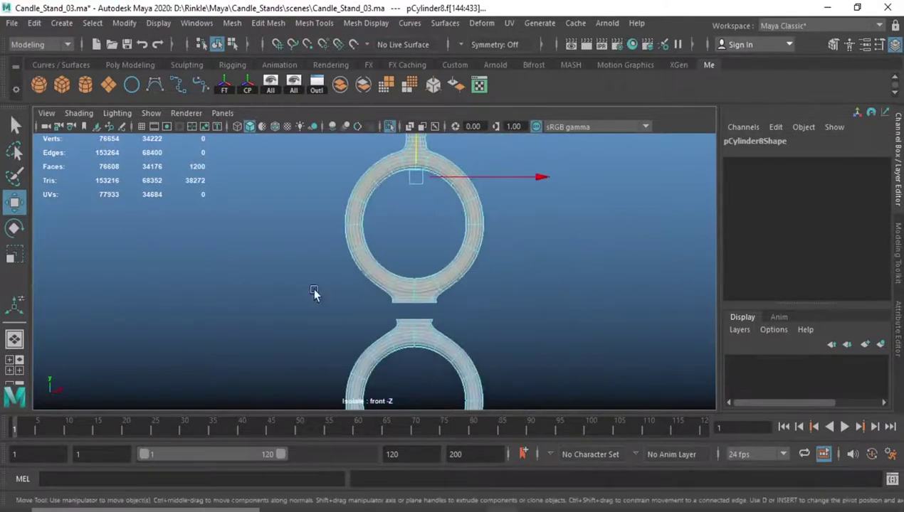
{"action": "scroll", "coordinate": [413, 308], "scroll_direction": "down", "scroll_amount": 2}
{"action": "left_click_drag", "start_coordinate": [414, 146], "coordinate": [415, 156]}
{"action": "middle_click_drag", "start_coordinate": [414, 155], "coordinate": [329, 333], "text": "alt"}
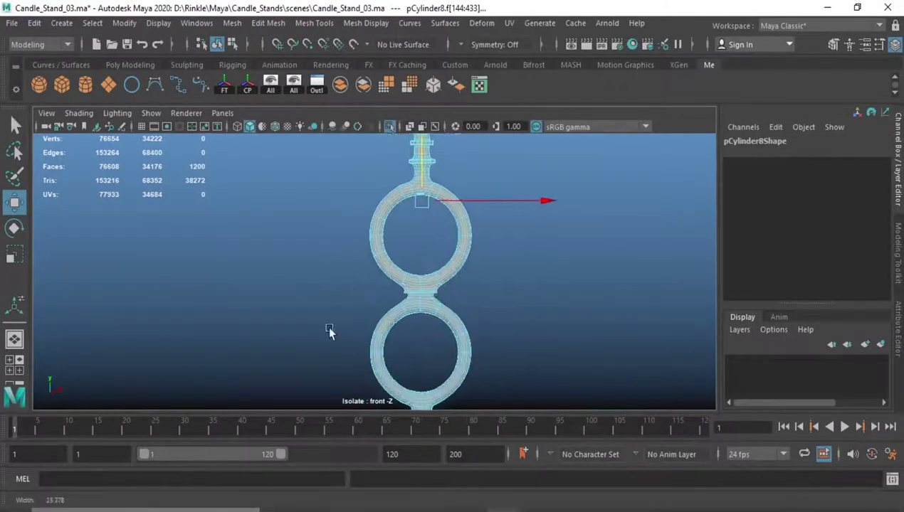
Step: Drop the rings' smooth preview to show 2138 vertices and fill the window with the viewport
{"action": "scroll", "coordinate": [342, 262], "scroll_direction": "up", "scroll_amount": 3}
{"action": "scroll", "coordinate": [383, 268], "scroll_direction": "up", "scroll_amount": 3}
{"action": "scroll", "coordinate": [384, 293], "scroll_direction": "down", "scroll_amount": 3}
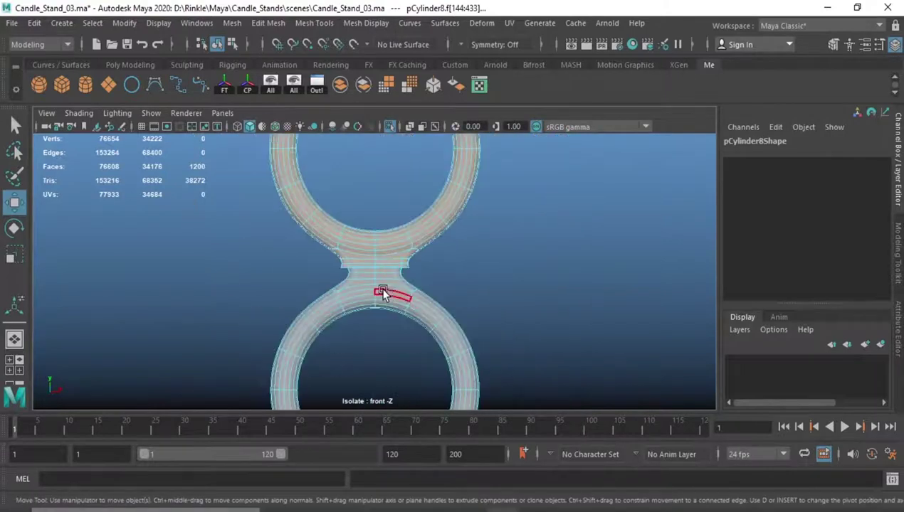
{"action": "key", "text": "1"}
{"action": "scroll", "coordinate": [384, 293], "scroll_direction": "down", "scroll_amount": 3}
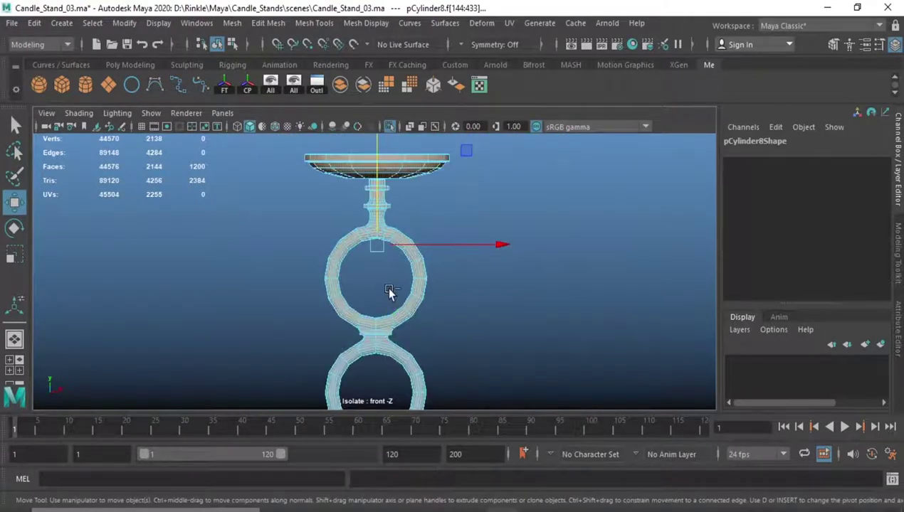
{"action": "key", "text": "ctrl+space"}
Step: Select the 12 edges along the gap at the ring junction
{"action": "scroll", "coordinate": [456, 369], "scroll_direction": "up", "scroll_amount": 2}
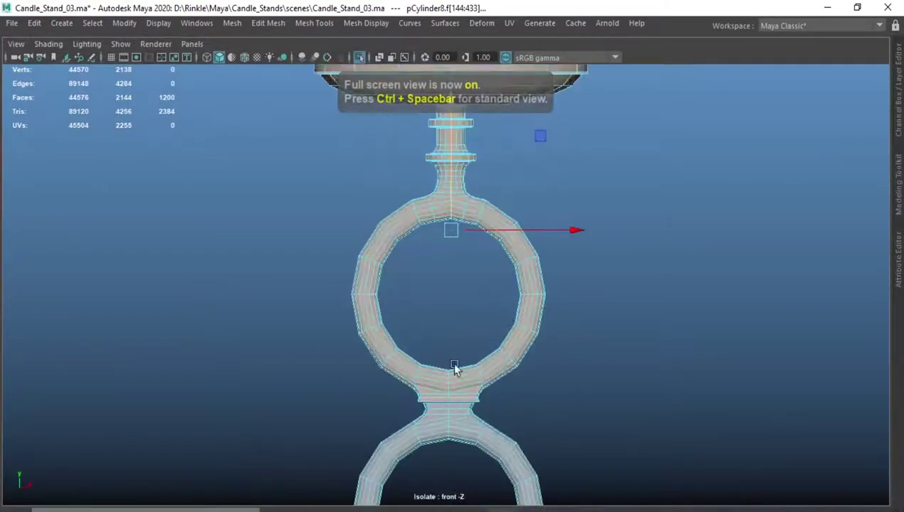
{"action": "scroll", "coordinate": [446, 359], "scroll_direction": "up", "scroll_amount": 4}
{"action": "left_click_drag", "start_coordinate": [330, 322], "coordinate": [388, 334]}
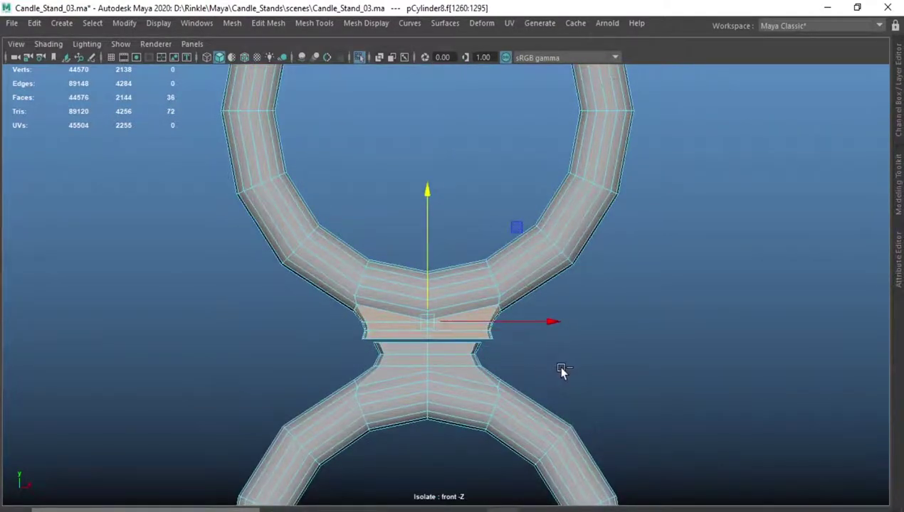
{"action": "scroll", "coordinate": [546, 387], "scroll_direction": "up", "scroll_amount": 1}
{"action": "mouse_move", "coordinate": [502, 397]}
{"action": "left_mouse_down"}
{"action": "mouse_move", "coordinate": [417, 379]}
{"action": "mouse_move", "coordinate": [362, 356]}
{"action": "left_mouse_up"}
{"action": "scroll", "coordinate": [363, 356], "scroll_direction": "up", "scroll_amount": 1}
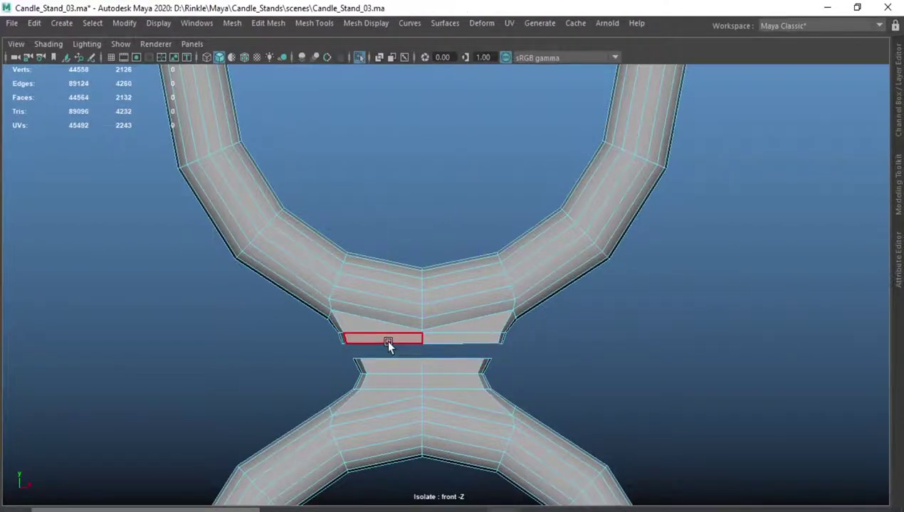
{"action": "left_click_drag", "start_coordinate": [388, 344], "coordinate": [388, 345]}
Step: Bridge the junction gap and bevel its edges at Fraction 0.5 with 2 segments
{"action": "key", "text": "r"}
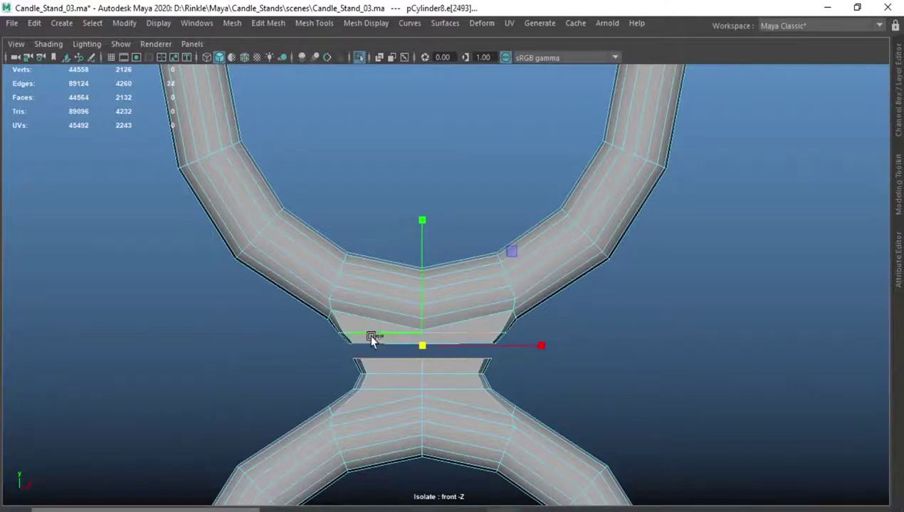
{"action": "right_click_drag", "start_coordinate": [377, 363], "coordinate": [352, 432], "text": "shift"}
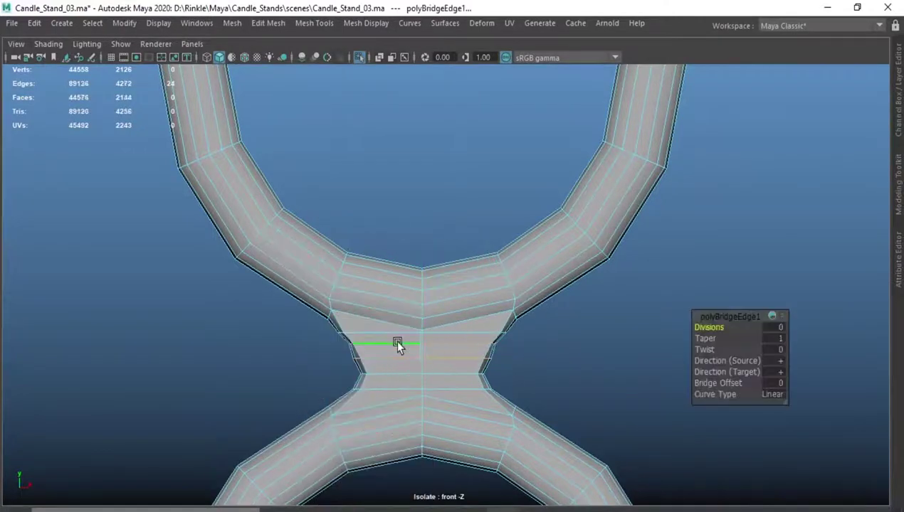
{"action": "mouse_move", "coordinate": [394, 339]}
{"action": "right_mouse_down", "text": "shift"}
{"action": "mouse_move", "coordinate": [381, 343]}
{"action": "mouse_move", "coordinate": [366, 400]}
{"action": "right_mouse_up", "text": "shift"}
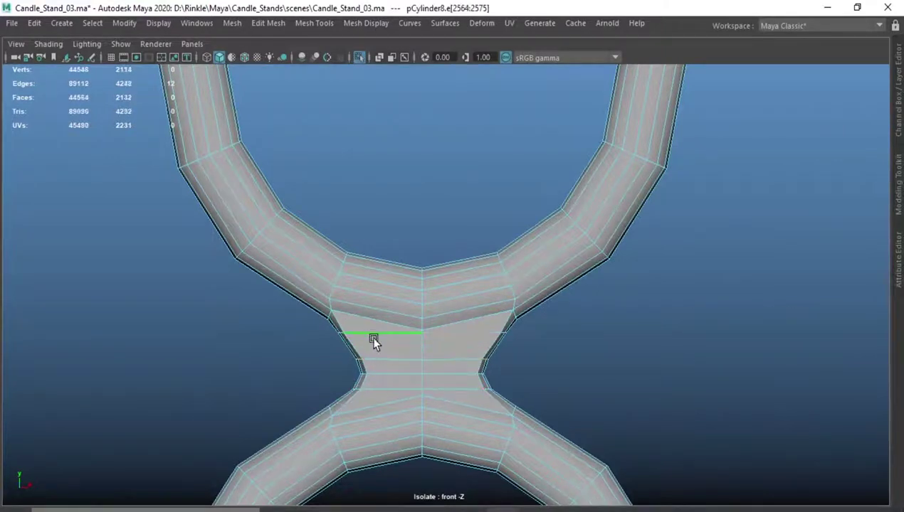
{"action": "key", "text": "ctrl+z"}
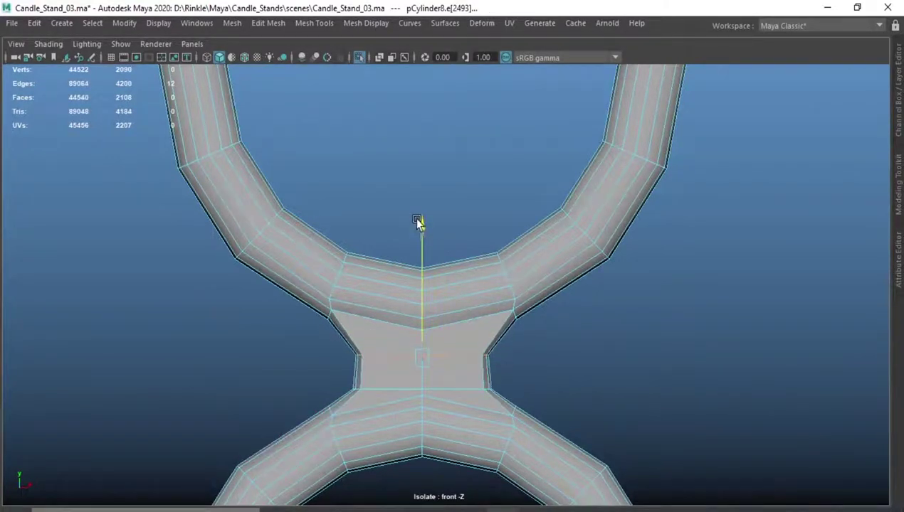
{"action": "right_click_drag", "start_coordinate": [377, 395], "coordinate": [313, 423], "text": "shift"}
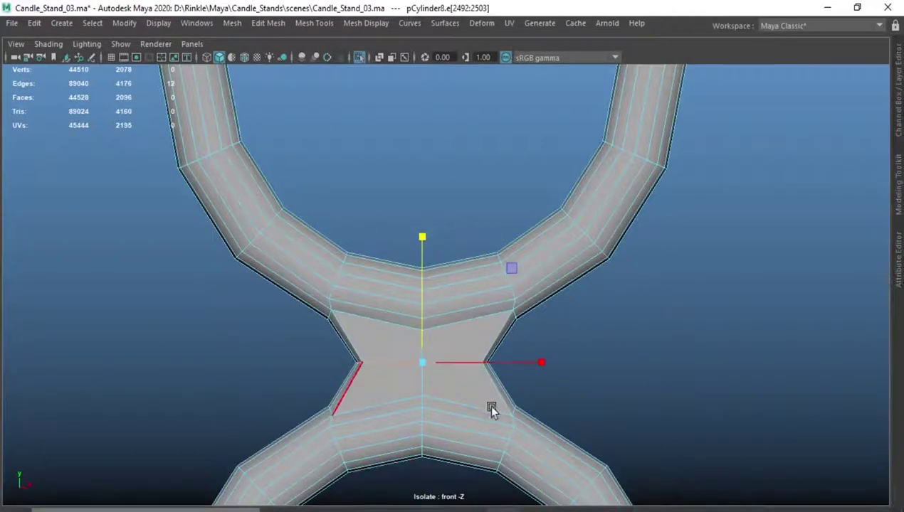
{"action": "key", "text": "ctrl+b"}
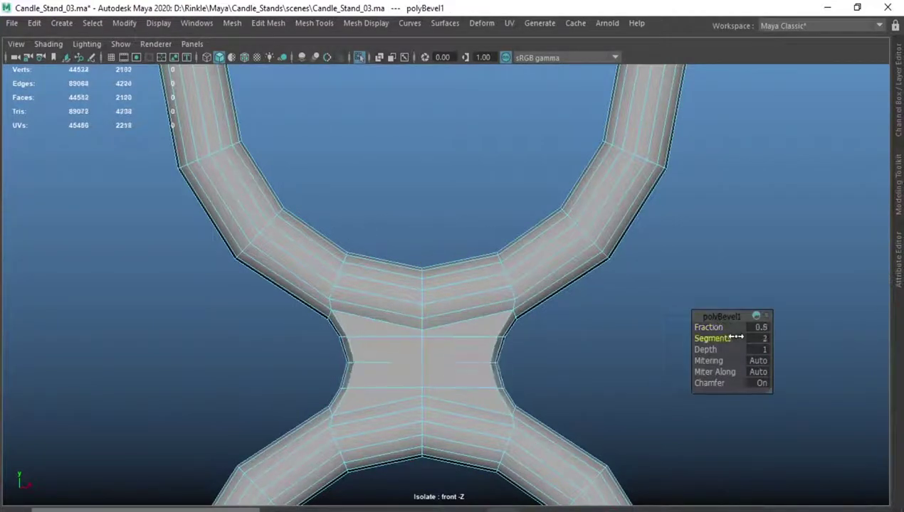
Step: Reshape the new bridge edge loop with a tight soft-selection falloff, then return to object mode
{"action": "double_click", "coordinate": [459, 344]}
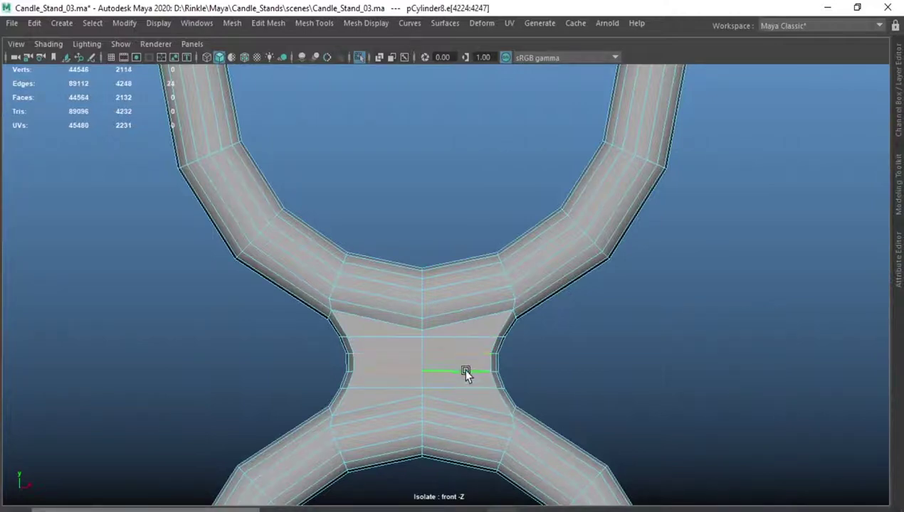
{"action": "key", "text": "b"}
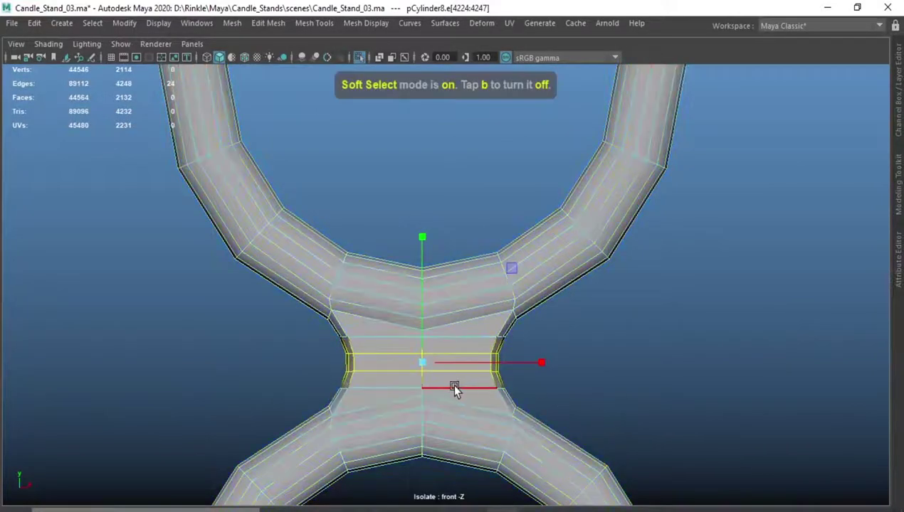
{"action": "left_click_drag", "start_coordinate": [454, 389], "coordinate": [444, 374]}
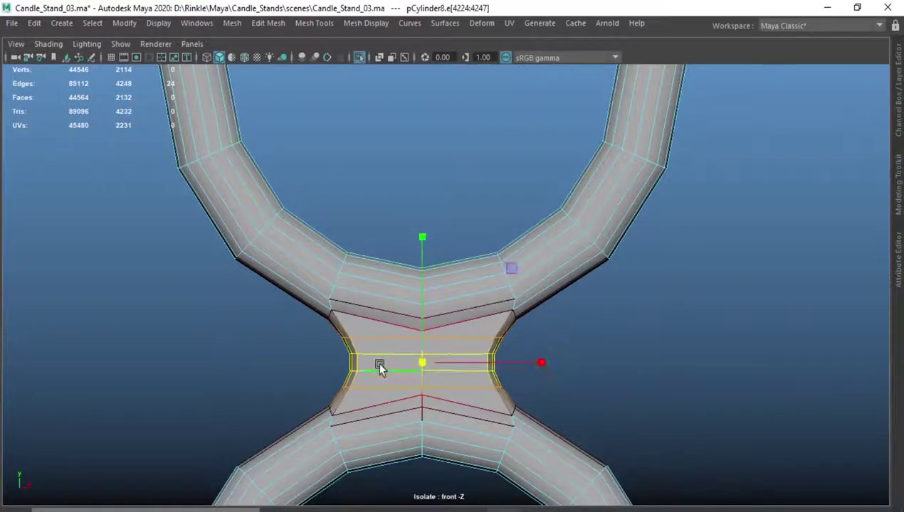
{"action": "key", "text": "F8"}
Step: Frame the stand in perspective and review its transform and attribute values
{"action": "key", "text": "f"}
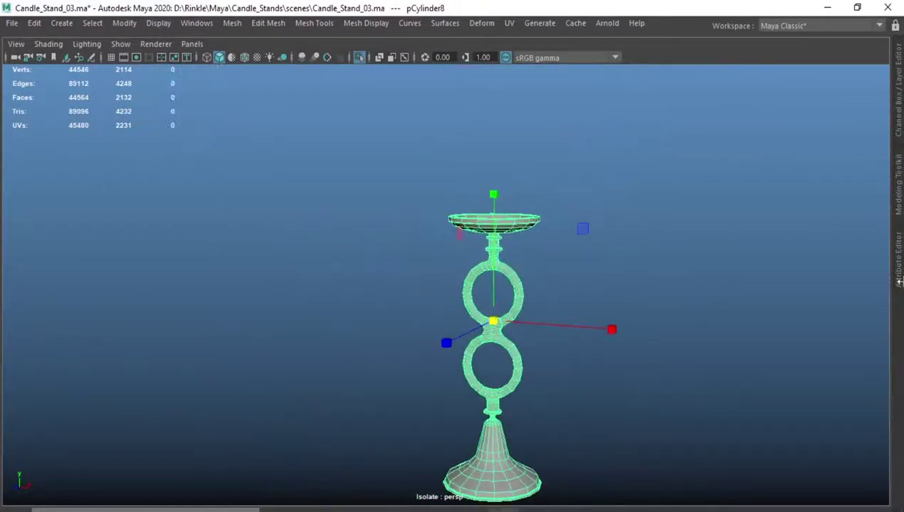
{"action": "left_click", "coordinate": [898, 111]}
{"action": "left_click", "coordinate": [898, 260]}
{"action": "key", "text": "ctrl+space"}
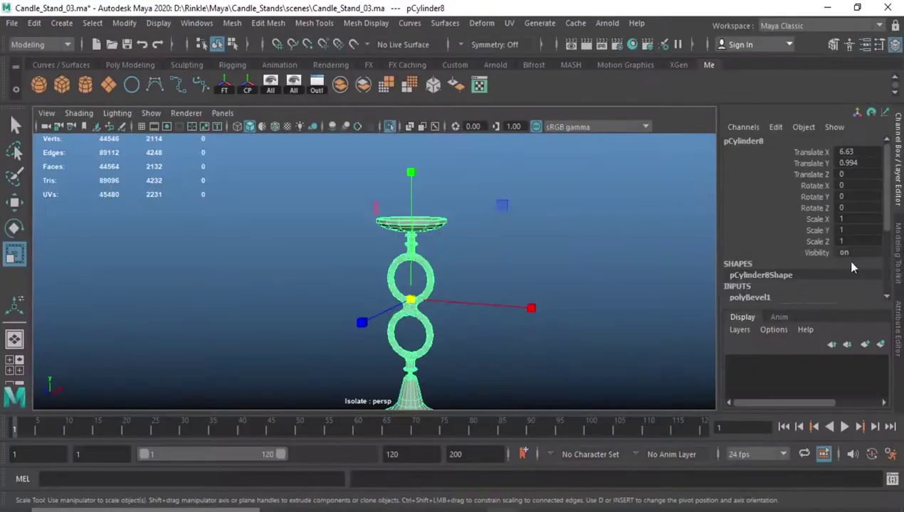
{"action": "left_click", "coordinate": [896, 324]}
{"action": "left_click", "coordinate": [427, 364]}
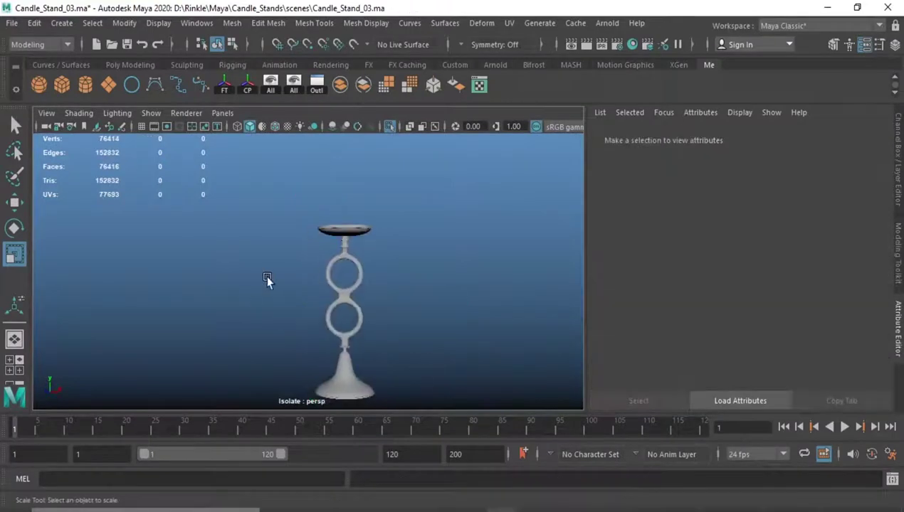
{"action": "key", "text": "f"}
Step: Show both stands again and slide the candle cylinder over to the second stand
{"action": "left_click", "coordinate": [391, 128]}
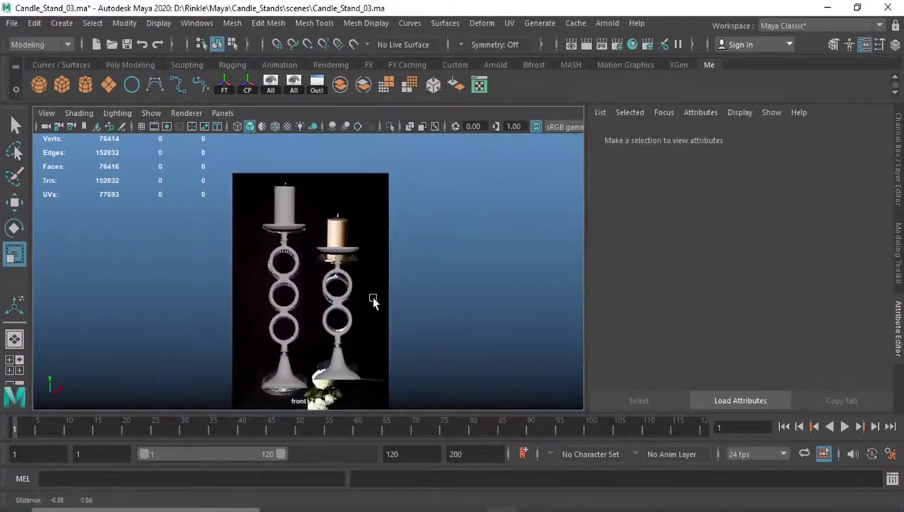
{"action": "left_click", "coordinate": [285, 207]}
{"action": "key", "text": "w"}
{"action": "scroll", "coordinate": [292, 228], "scroll_direction": "up", "scroll_amount": 3}
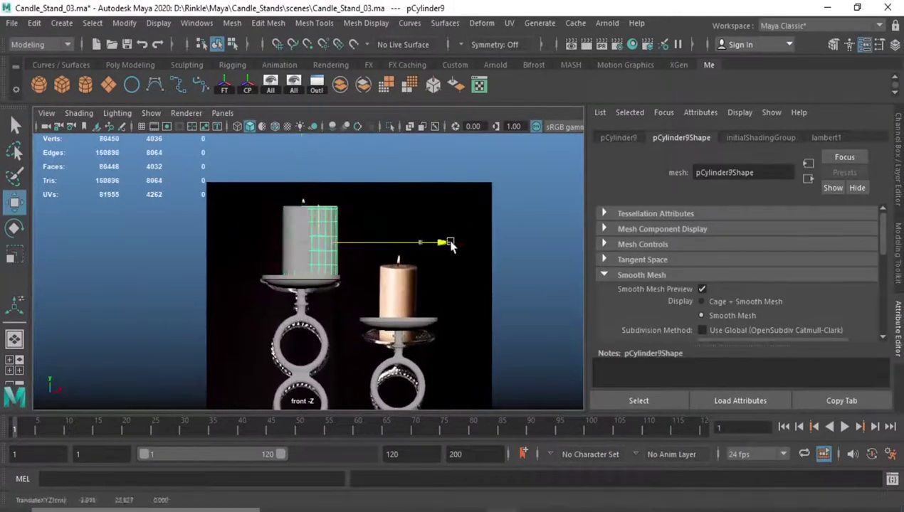
{"action": "left_click_drag", "start_coordinate": [377, 242], "coordinate": [472, 243]}
Step: Inspect the cylinder in isolation, enable Wireframe on Shaded, and set it on the plate centre
{"action": "left_click", "coordinate": [389, 126]}
{"action": "left_click_drag", "start_coordinate": [396, 147], "coordinate": [358, 257], "text": "alt"}
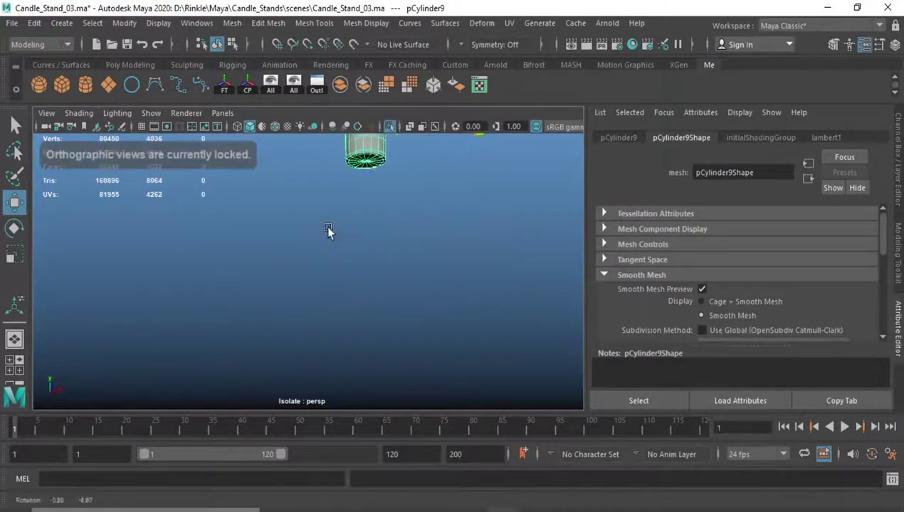
{"action": "left_click_drag", "start_coordinate": [324, 226], "coordinate": [477, 305], "text": "alt"}
{"action": "mouse_move", "coordinate": [453, 222]}
{"action": "left_mouse_down", "text": "alt"}
{"action": "mouse_move", "coordinate": [497, 318]}
{"action": "mouse_move", "coordinate": [447, 282]}
{"action": "left_mouse_up", "text": "alt"}
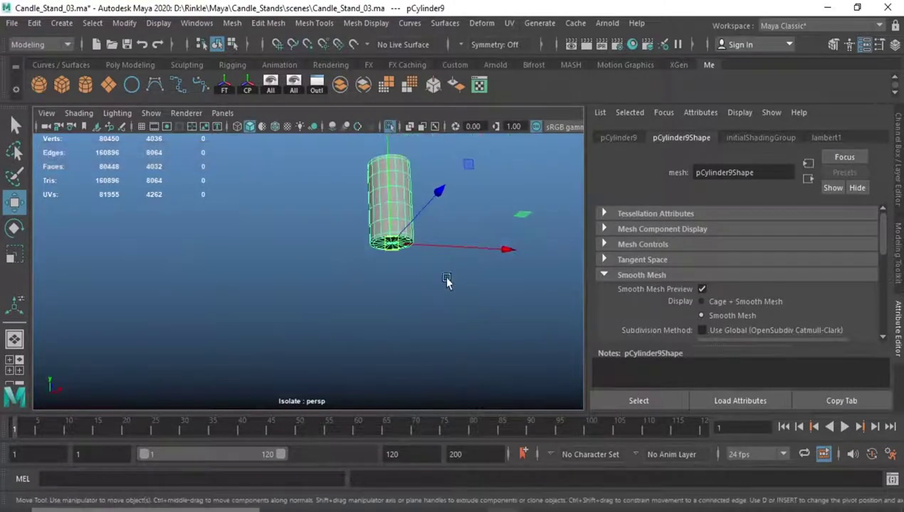
{"action": "left_click", "coordinate": [389, 126]}
{"action": "scroll", "coordinate": [366, 327], "scroll_direction": "up", "scroll_amount": 3}
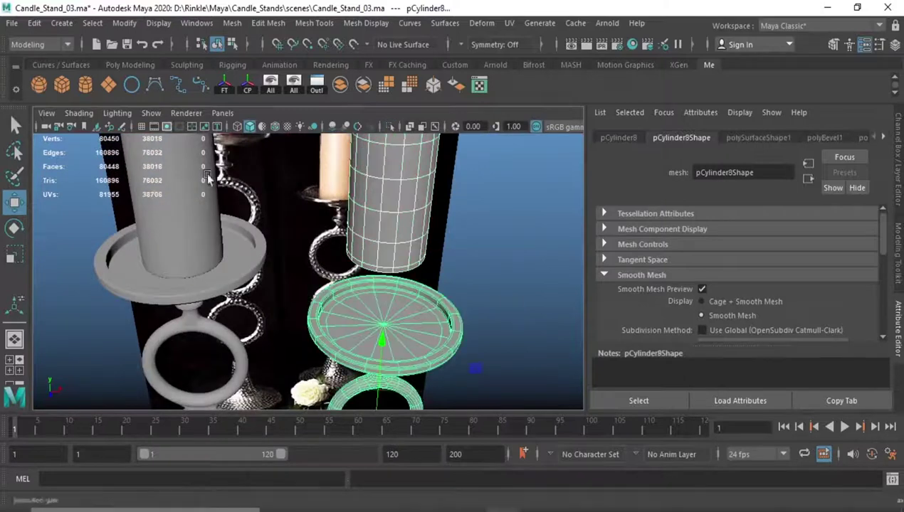
{"action": "left_click", "coordinate": [274, 127]}
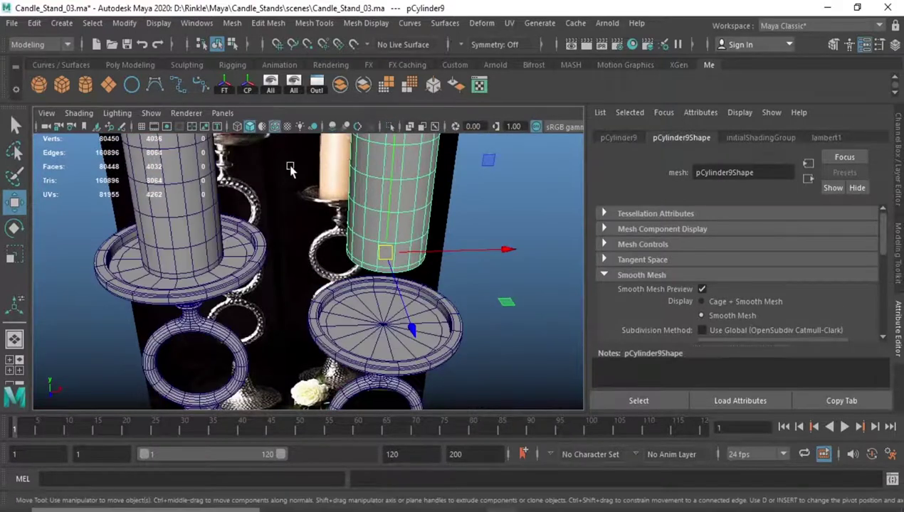
{"action": "middle_click_drag", "start_coordinate": [385, 317], "coordinate": [370, 332]}
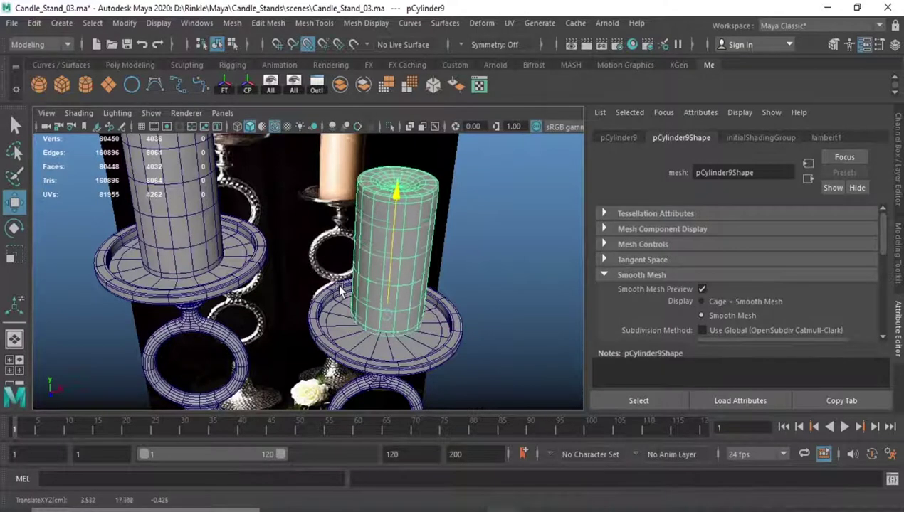
Step: Align the candle to the plate with the Modify menu's align tool and check both stands
{"action": "left_click_drag", "start_coordinate": [340, 290], "coordinate": [346, 311], "text": "alt"}
{"action": "scroll", "coordinate": [455, 229], "scroll_direction": "up", "scroll_amount": 3}
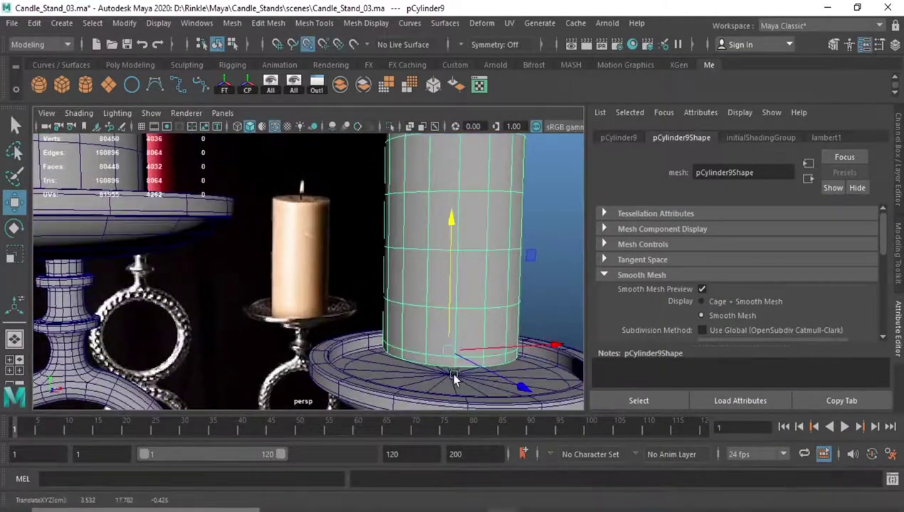
{"action": "left_click_drag", "start_coordinate": [454, 377], "coordinate": [373, 345], "text": "alt"}
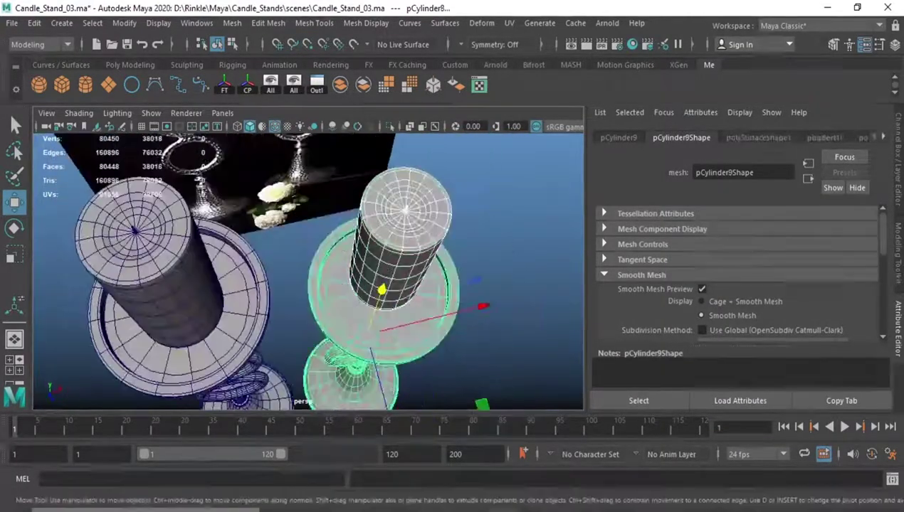
{"action": "left_click", "coordinate": [125, 23]}
{"action": "left_click", "coordinate": [226, 178]}
{"action": "scroll", "coordinate": [232, 185], "scroll_direction": "down", "scroll_amount": 5}
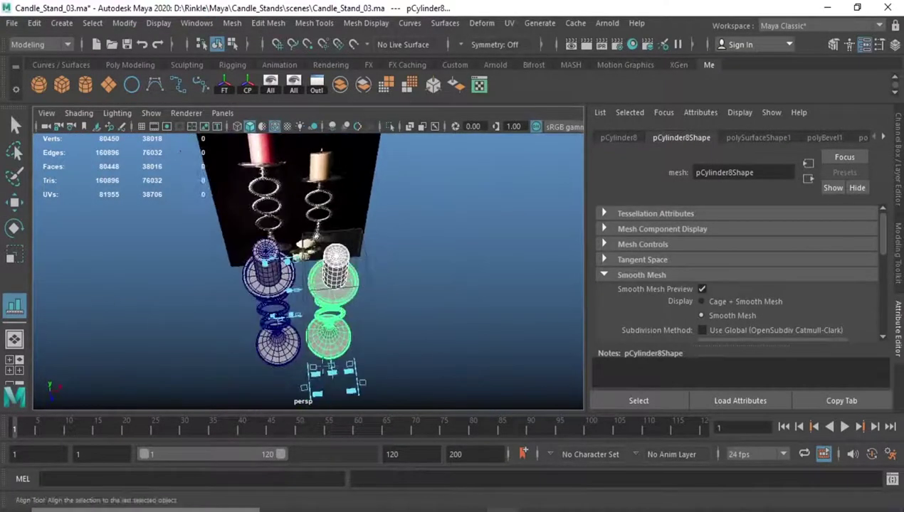
{"action": "key", "text": "w"}
{"action": "mouse_move", "coordinate": [354, 402]}
{"action": "left_mouse_down", "text": "alt"}
{"action": "mouse_move", "coordinate": [360, 343]}
{"action": "mouse_move", "coordinate": [299, 252]}
{"action": "left_mouse_up", "text": "alt"}
{"action": "left_click", "coordinate": [316, 349]}
{"action": "left_click", "coordinate": [299, 252]}
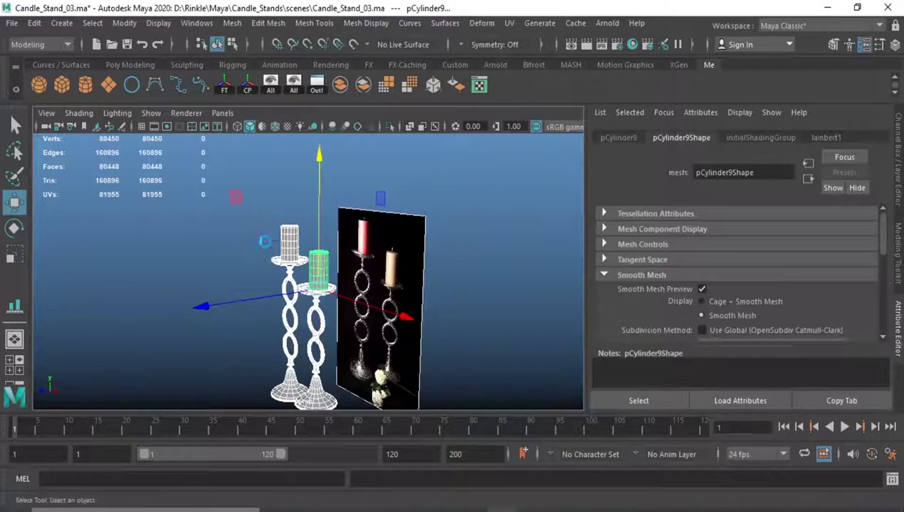
{"action": "left_click", "coordinate": [234, 235]}
{"action": "scroll", "coordinate": [357, 255], "scroll_direction": "up", "scroll_amount": 5}
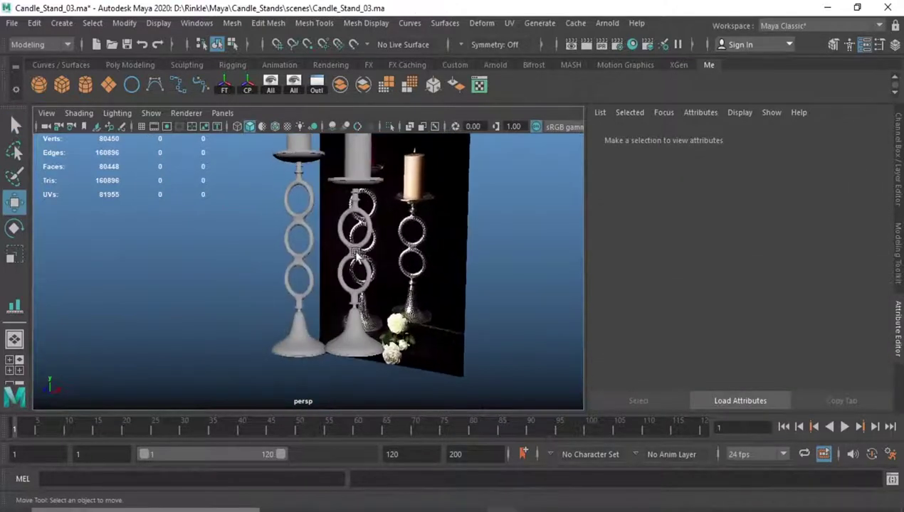
Step: Hide the reference image plane imagePlane1 from the Outliner
{"action": "left_click", "coordinate": [316, 85]}
{"action": "left_click", "coordinate": [80, 253]}
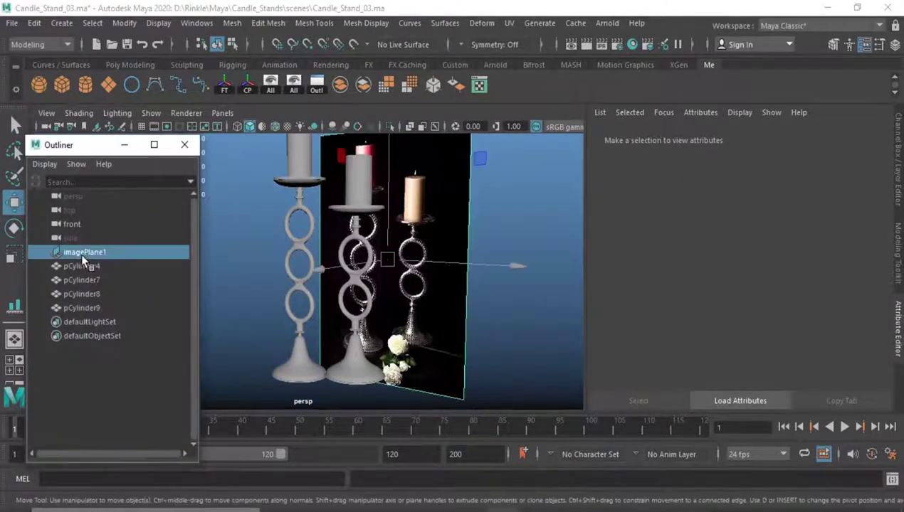
{"action": "key", "text": "h"}
Step: Group pCylinder4 and pCylinder7 and name the group Candle_1
{"action": "left_click", "coordinate": [81, 266]}
{"action": "left_click", "coordinate": [91, 280], "text": "shift"}
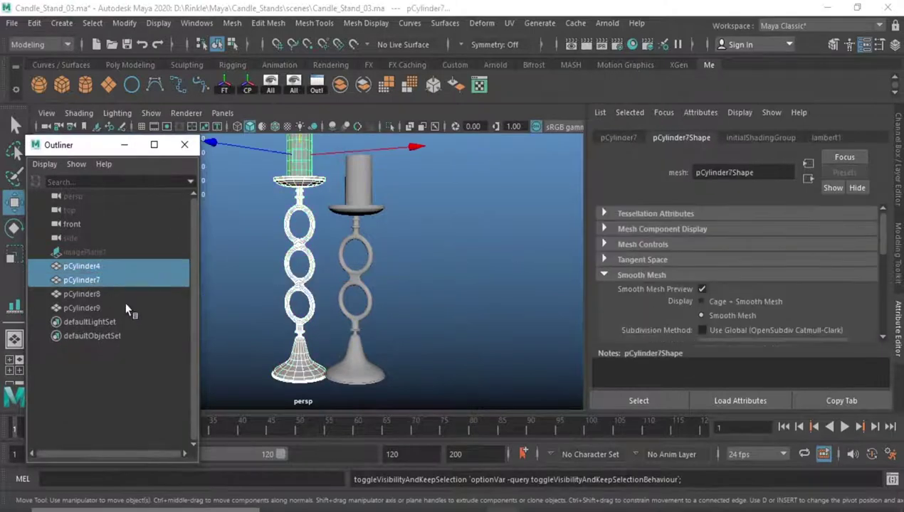
{"action": "key", "text": "ctrl+g"}
{"action": "type", "text": "C"}
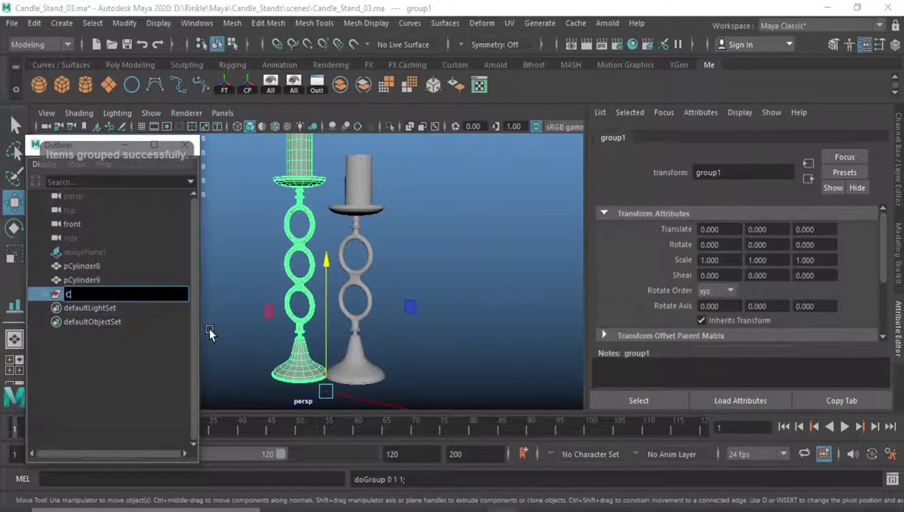
{"action": "type", "text": "andle"}
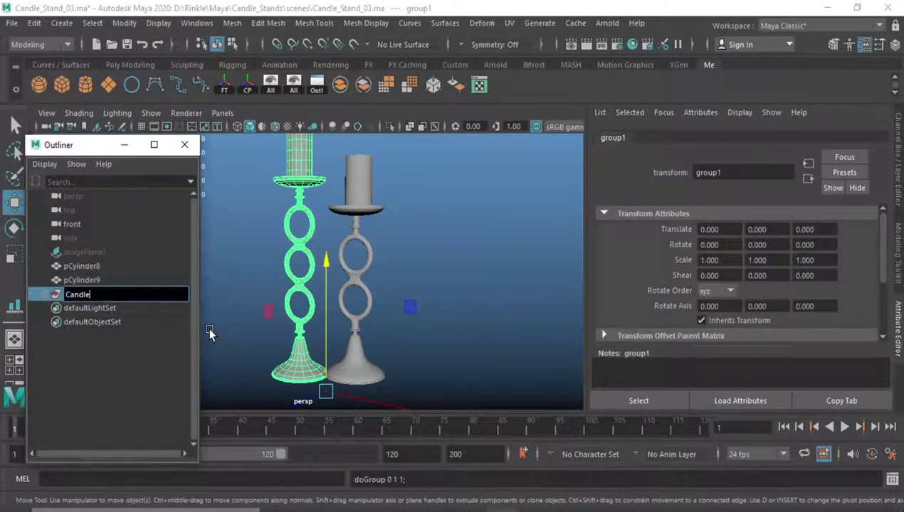
{"action": "type", "text": "_1"}
{"action": "key", "text": "Return"}
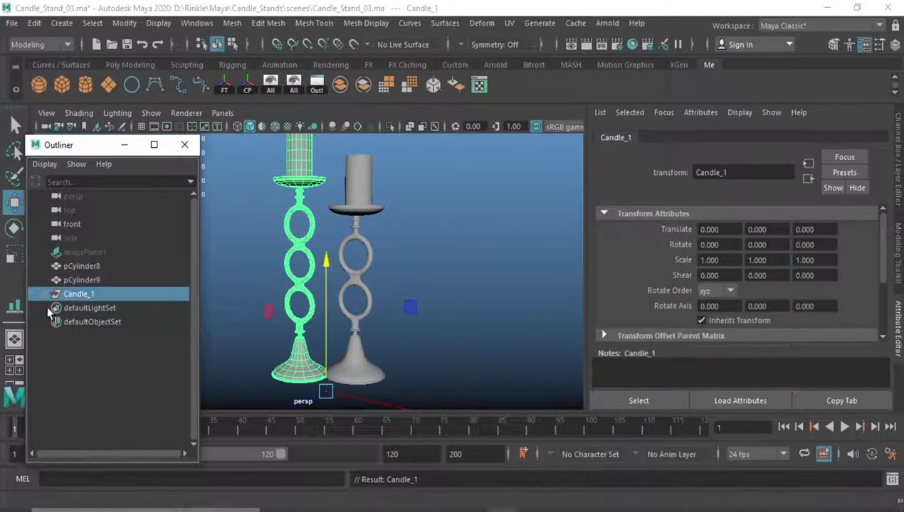
Step: Group pCylinder8 and pCylinder9 as Candle_2 and save the scene
{"action": "left_click", "coordinate": [81, 266]}
{"action": "left_click", "coordinate": [87, 280], "text": "shift"}
{"action": "key", "text": "ctrl+g"}
{"action": "double_click", "coordinate": [95, 282]}
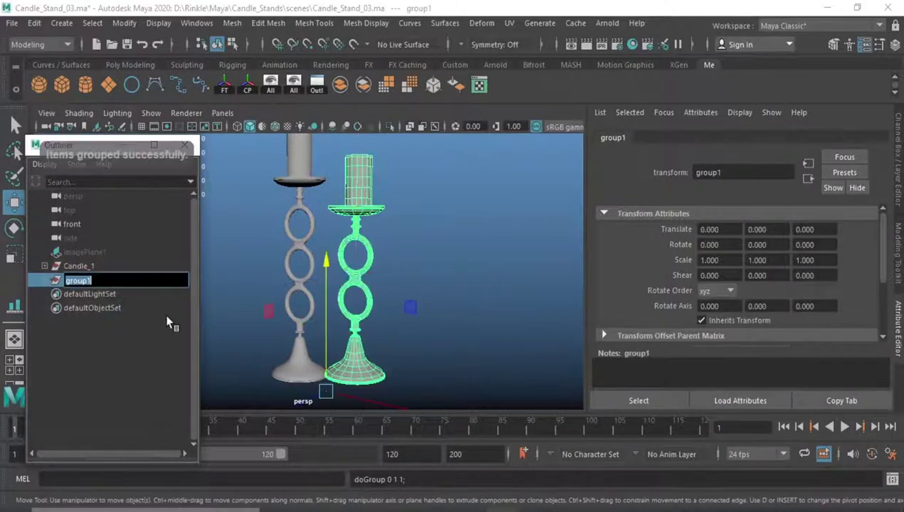
{"action": "type", "text": "Candle_2"}
{"action": "key", "text": "Return"}
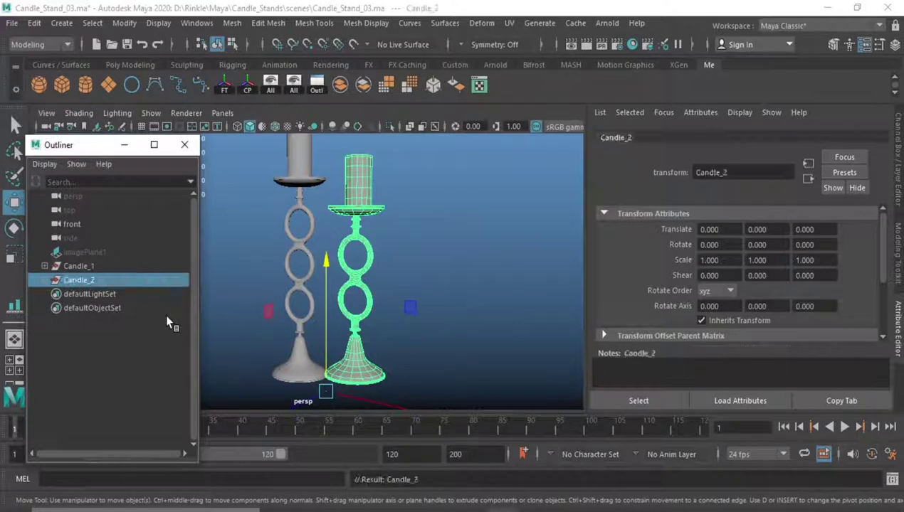
{"action": "key", "text": "ctrl+s"}
{"action": "left_click", "coordinate": [185, 144]}
{"action": "left_click", "coordinate": [429, 248]}
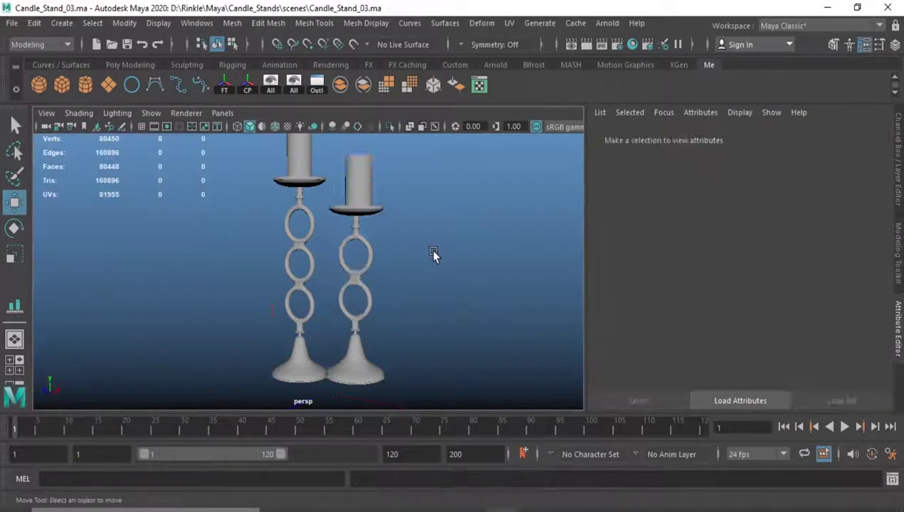
Step: Select the whole Candle_2 group from the right candle stand
{"action": "scroll", "coordinate": [341, 261], "scroll_direction": "up", "scroll_amount": 2}
{"action": "left_click", "coordinate": [355, 258]}
{"action": "key", "text": "Up"}
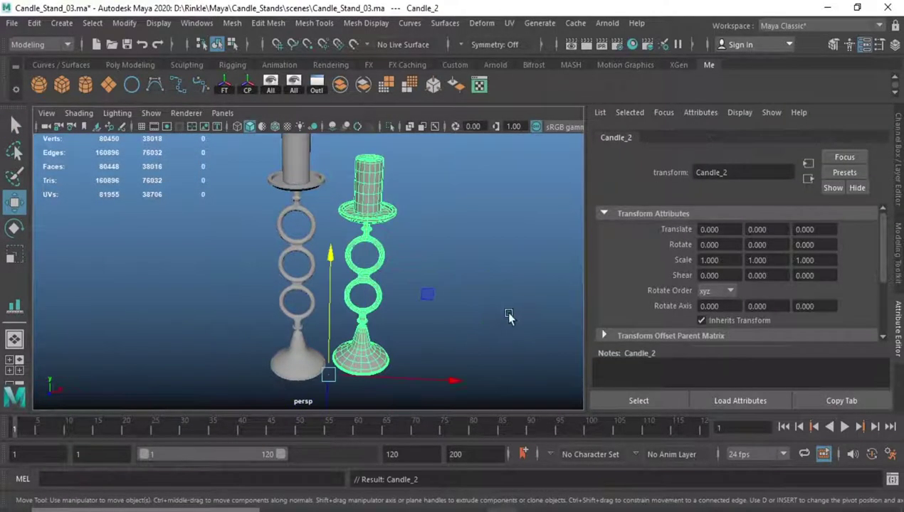
Step: Lower Candle_2 to Translate Y -2.152 onto the grid, then deselect and restore smooth shading
{"action": "mouse_move", "coordinate": [377, 298]}
{"action": "left_mouse_down", "text": "alt"}
{"action": "mouse_move", "coordinate": [350, 304]}
{"action": "mouse_move", "coordinate": [334, 285]}
{"action": "left_mouse_up", "text": "alt"}
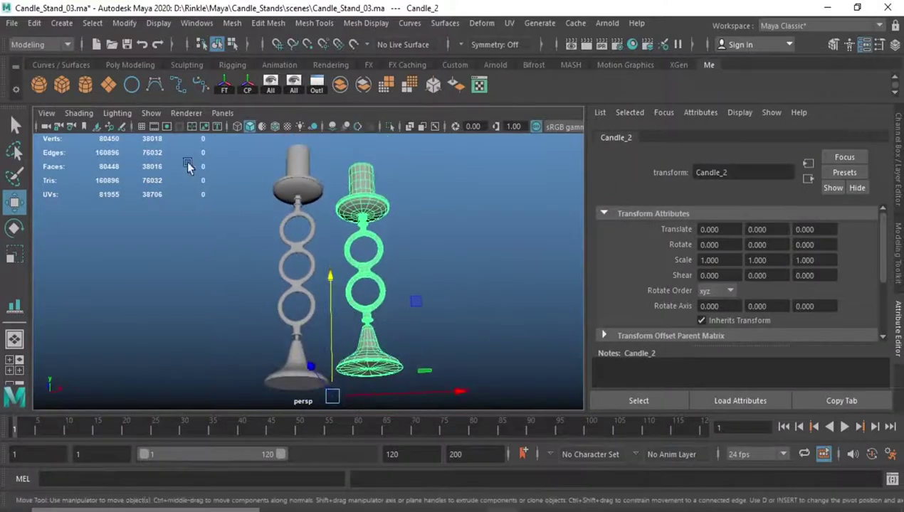
{"action": "scroll", "coordinate": [256, 242], "scroll_direction": "up", "scroll_amount": 2}
{"action": "scroll", "coordinate": [365, 258], "scroll_direction": "up", "scroll_amount": 2}
{"action": "mouse_move", "coordinate": [365, 257]}
{"action": "left_mouse_down", "text": "alt"}
{"action": "mouse_move", "coordinate": [404, 352]}
{"action": "mouse_move", "coordinate": [344, 276]}
{"action": "left_mouse_up", "text": "alt"}
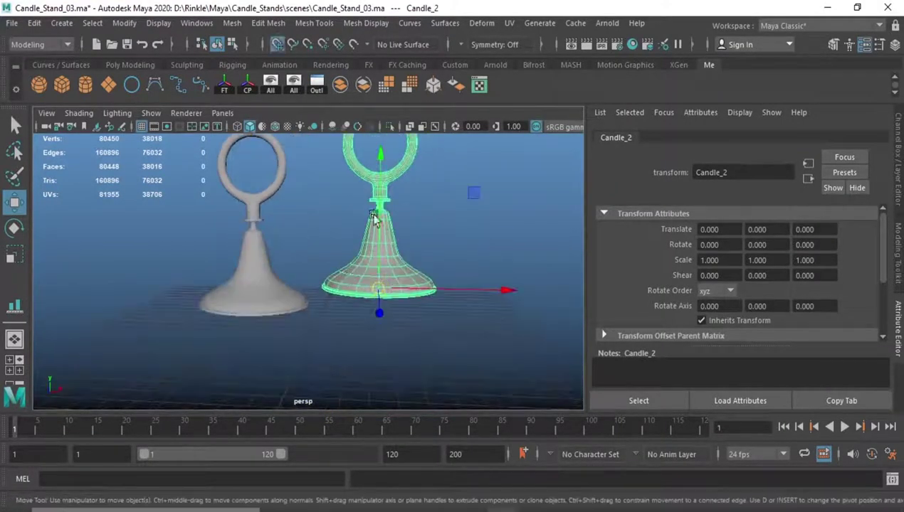
{"action": "mouse_move", "coordinate": [327, 355]}
{"action": "left_mouse_down", "text": "alt"}
{"action": "mouse_move", "coordinate": [296, 306]}
{"action": "mouse_move", "coordinate": [273, 395]}
{"action": "mouse_move", "coordinate": [263, 329]}
{"action": "mouse_move", "coordinate": [270, 363]}
{"action": "left_mouse_up", "text": "alt"}
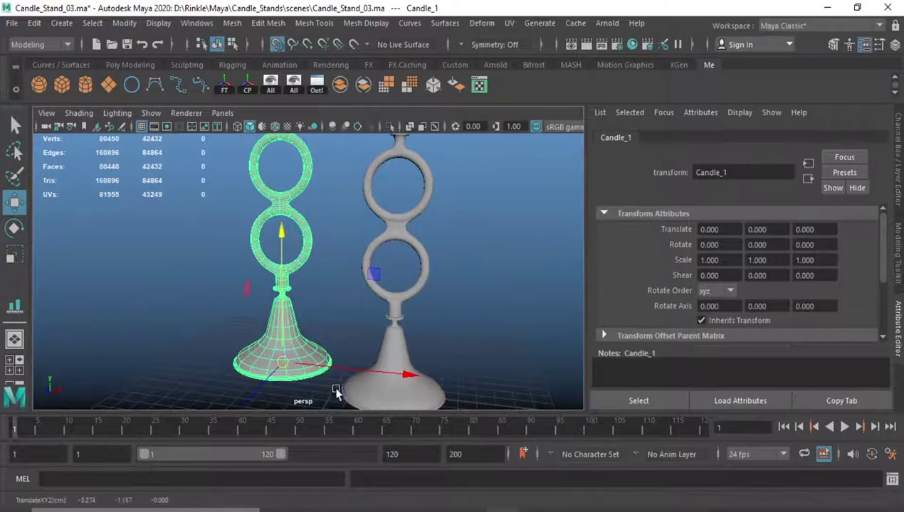
{"action": "mouse_move", "coordinate": [297, 238]}
{"action": "left_mouse_down"}
{"action": "mouse_move", "coordinate": [333, 397]}
{"action": "mouse_move", "coordinate": [343, 403]}
{"action": "mouse_move", "coordinate": [332, 327]}
{"action": "left_mouse_up"}
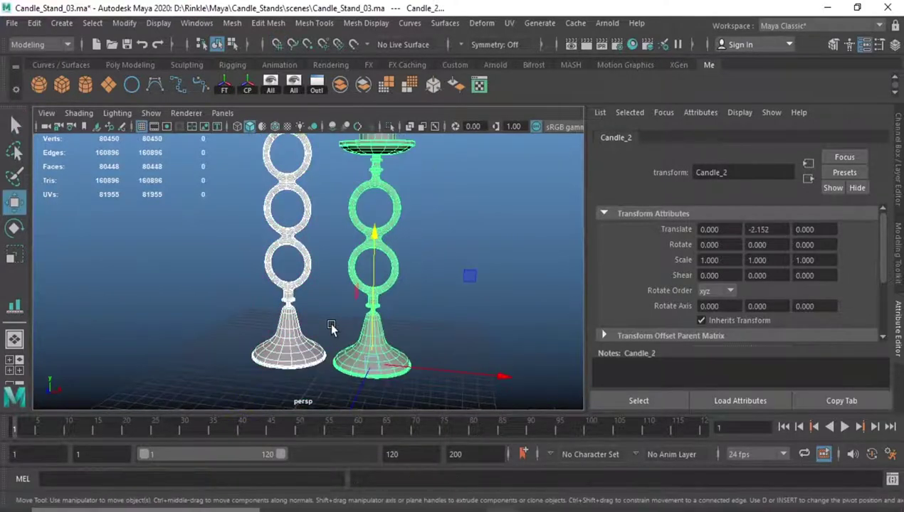
{"action": "left_click", "coordinate": [410, 349]}
{"action": "key", "text": "5"}
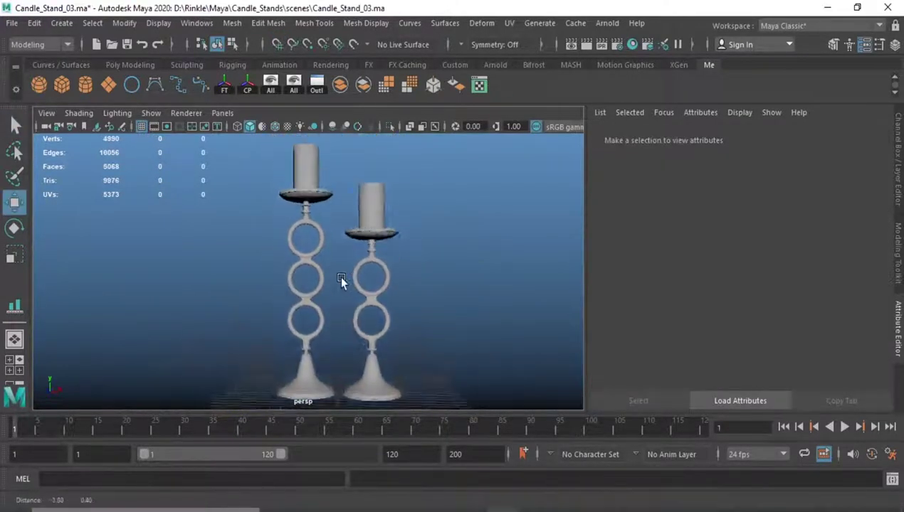